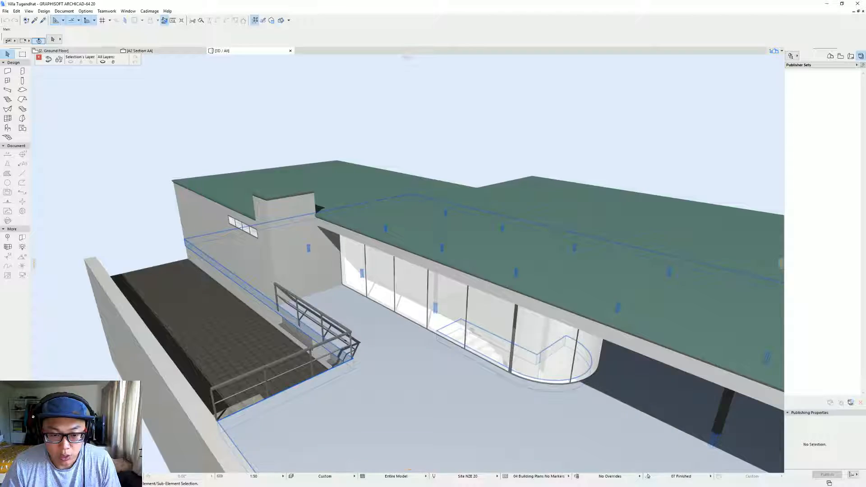
pyautogui.keyDown('shift'); pyautogui.moveTo(291, 316); pyautogui.dragTo(504, 299, button='middle'); pyautogui.keyUp('shift')
pyautogui.keyDown('shift'); pyautogui.moveTo(365, 310); pyautogui.dragTo(307, 305, button='middle'); pyautogui.keyUp('shift')
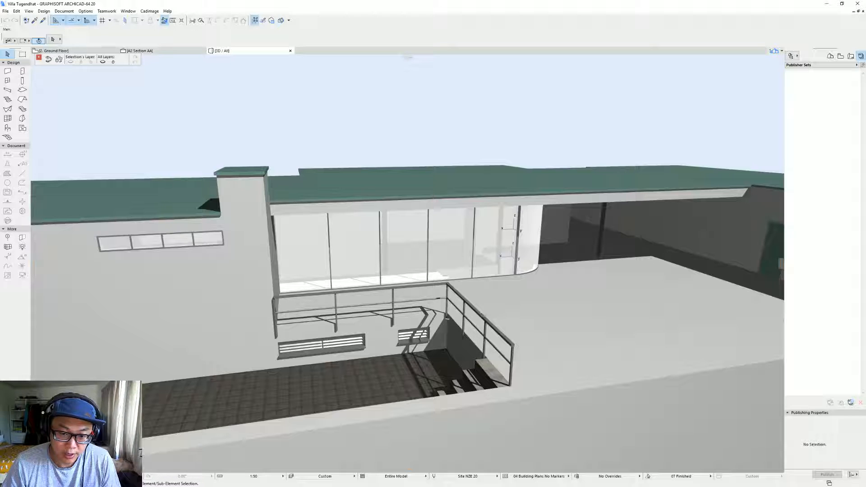
pyautogui.keyDown('shift'); pyautogui.moveTo(389, 342); pyautogui.dragTo(290, 334, button='middle'); pyautogui.keyUp('shift')
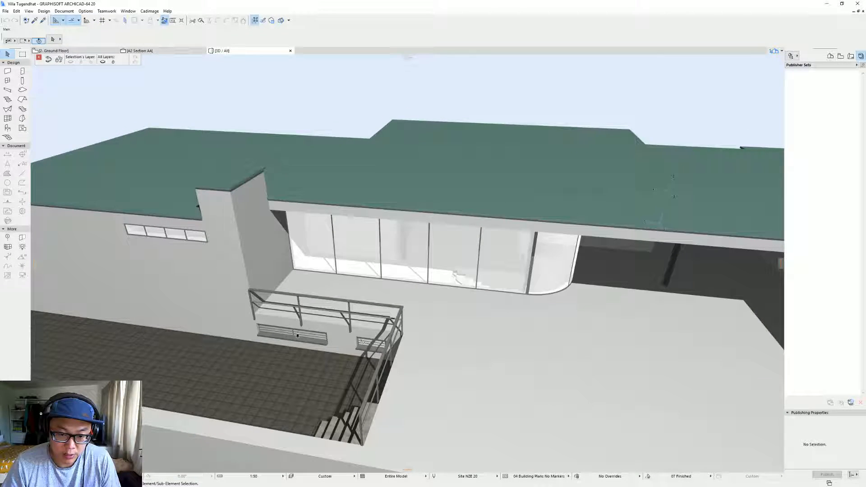
pyautogui.keyDown('shift'); pyautogui.moveTo(413, 349); pyautogui.dragTo(643, 219, button='middle'); pyautogui.keyUp('shift')
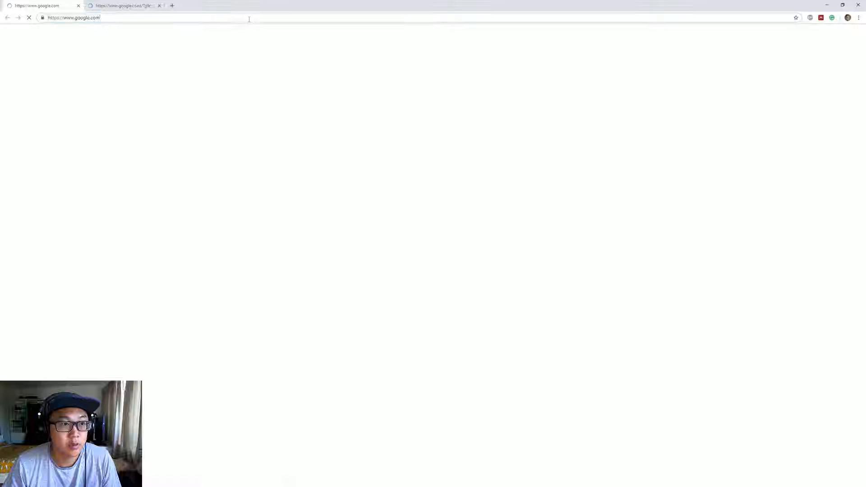
# Step: Switch to the web browser, open Google Maps and locate Villa Tugendhat
pyautogui.write('google map')
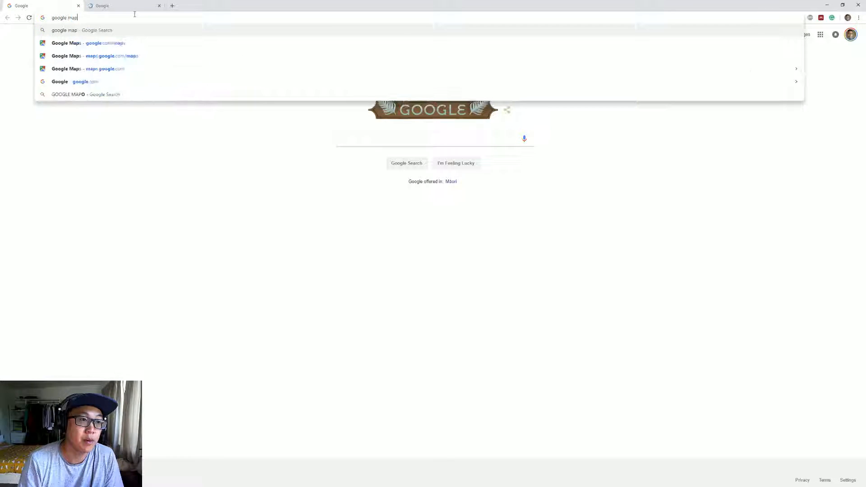
pyautogui.press('Return')
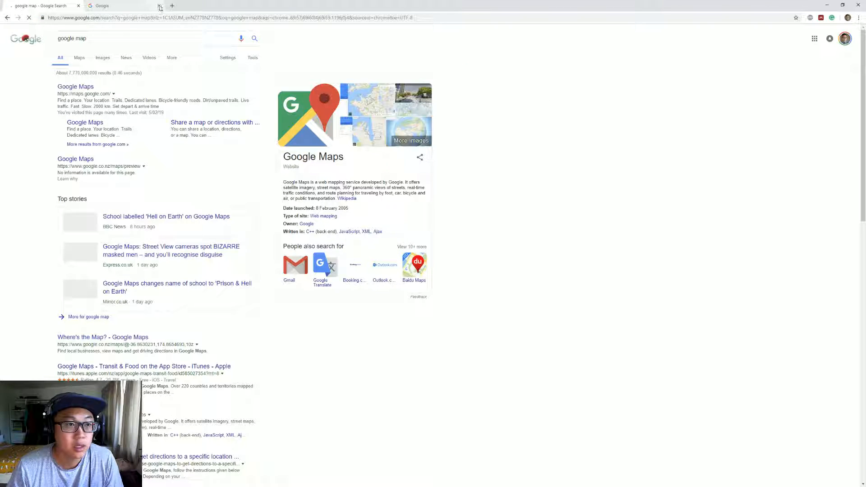
pyautogui.click(84, 88)
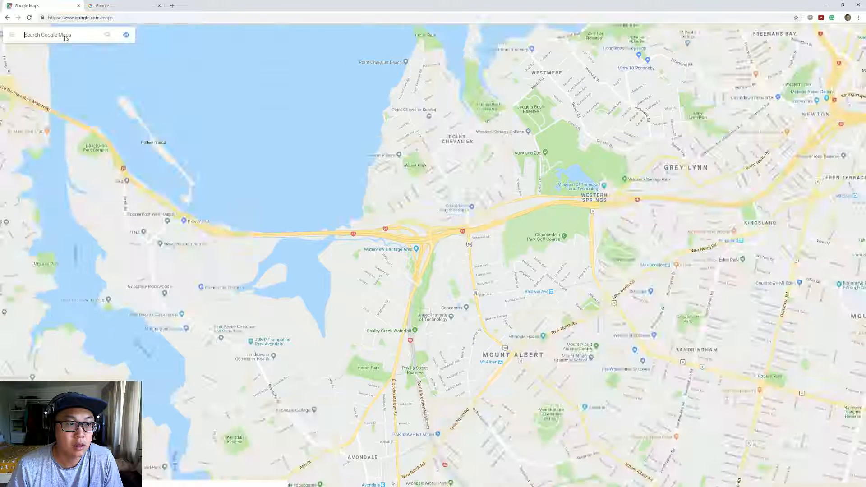
pyautogui.write('villa tu')
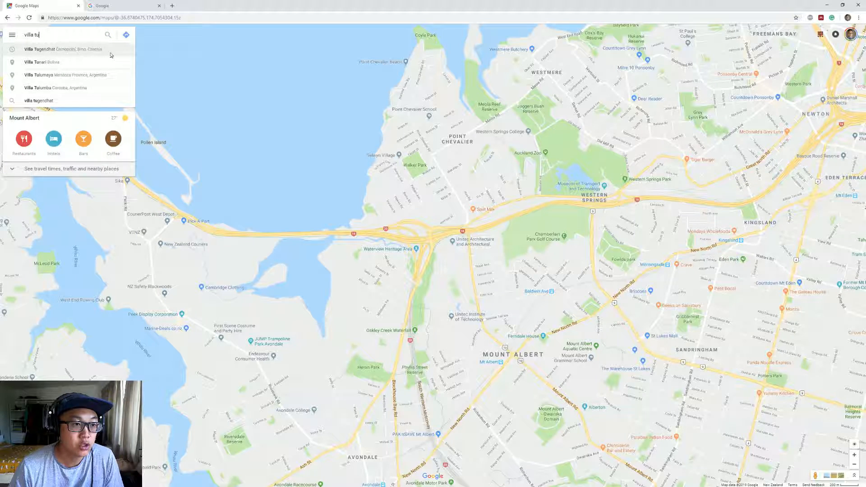
pyautogui.click(111, 55)
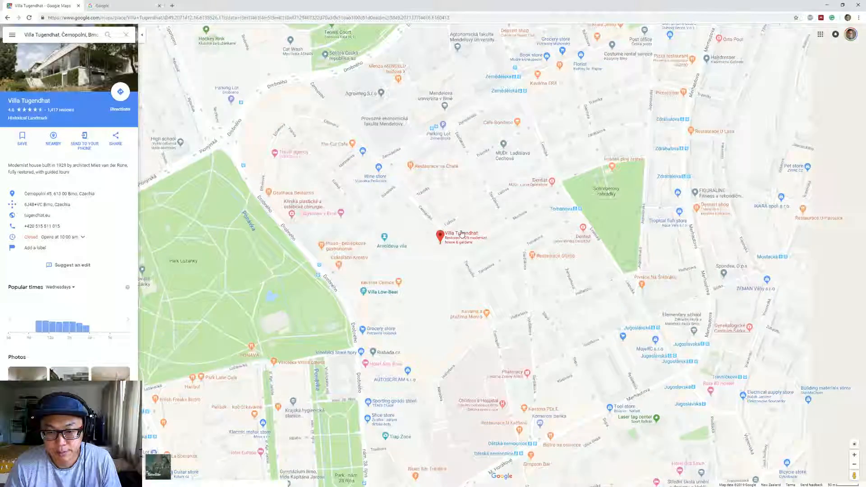
# Step: Show Villa Tugendhat close up in satellite imagery to study its roof and terraces
pyautogui.scroll(5, 462, 233)
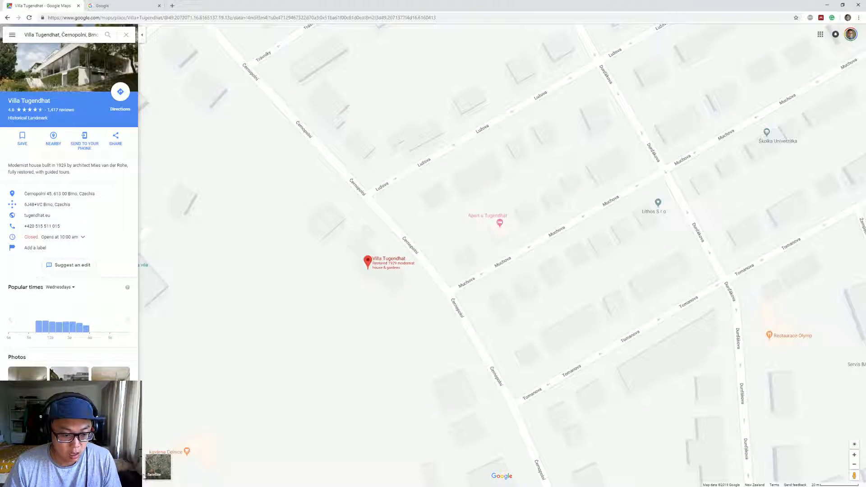
pyautogui.click(149, 473)
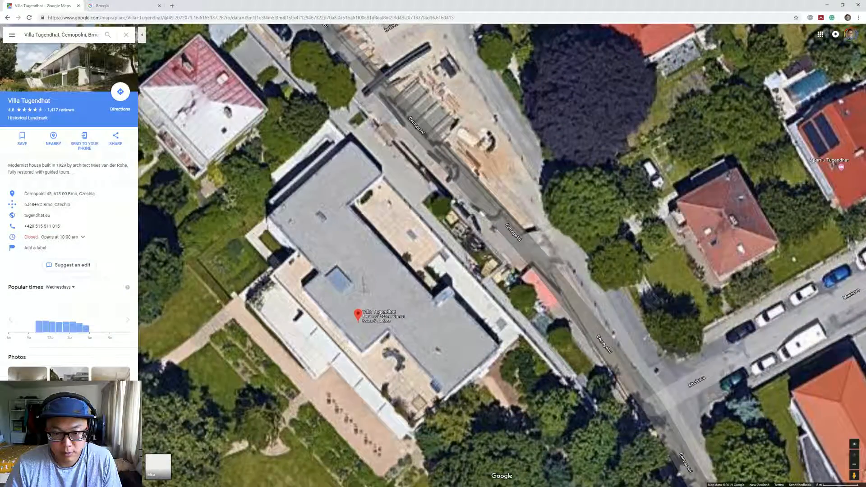
pyautogui.moveTo(450, 255); pyautogui.dragTo(472, 247)
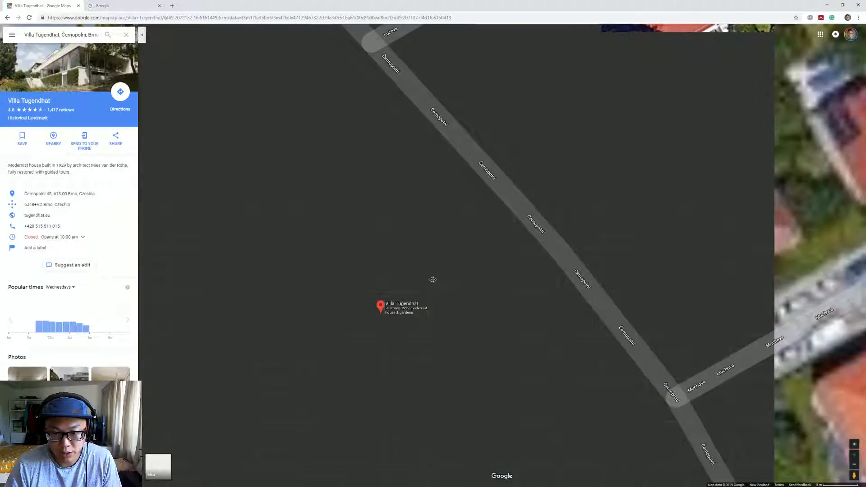
pyautogui.moveTo(433, 280); pyautogui.dragTo(432, 270)
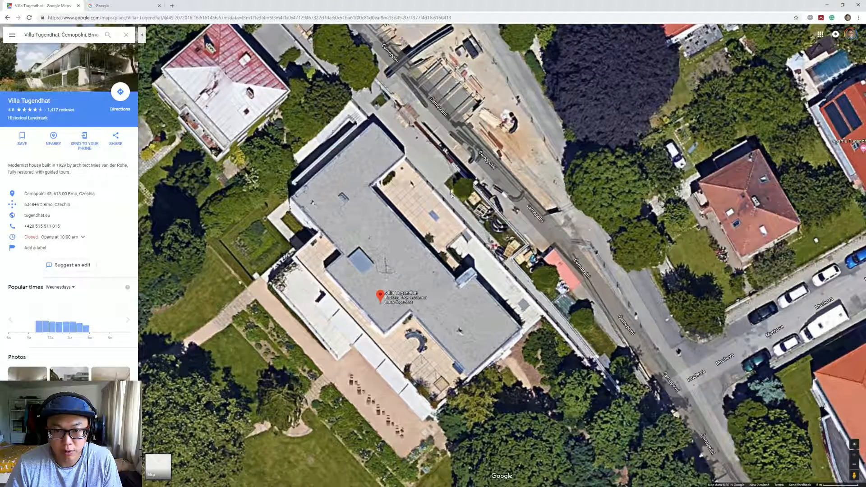
pyautogui.moveTo(463, 242); pyautogui.dragTo(441, 238)
# Step: Enter Street View at the villa's street-side terrace and look around its windows, columns and paved areas
pyautogui.moveTo(853, 475); pyautogui.dragTo(409, 212)
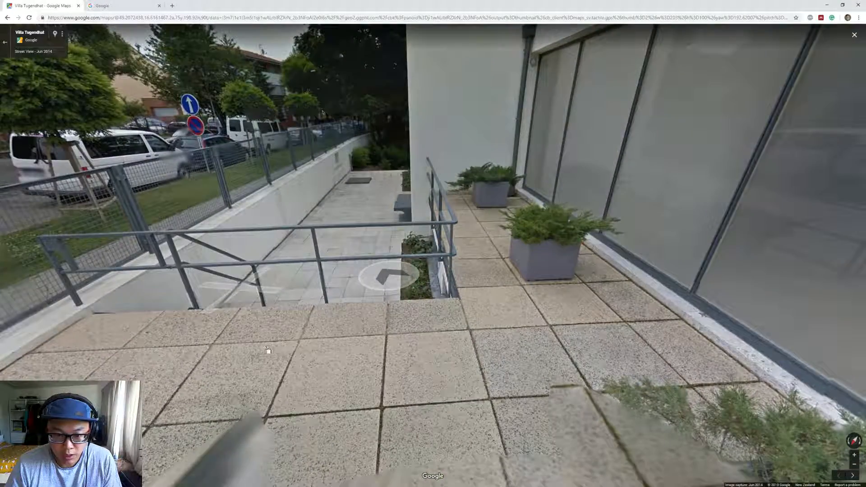
pyautogui.click(399, 274)
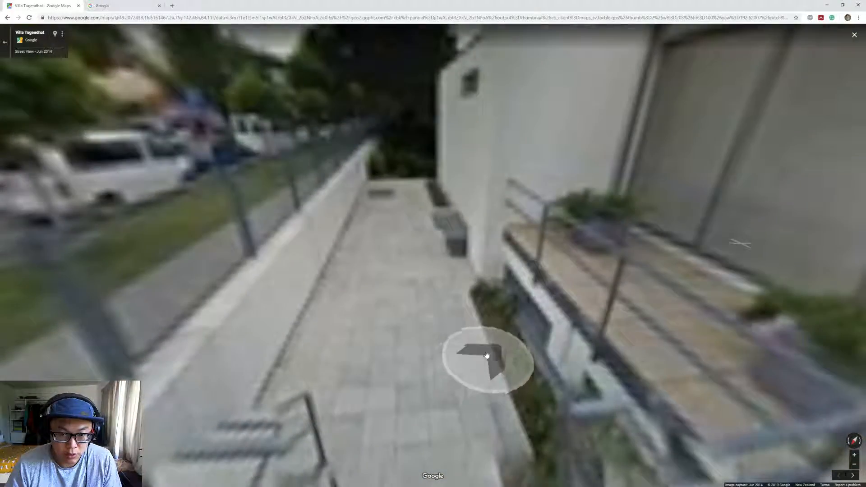
pyautogui.click(411, 293)
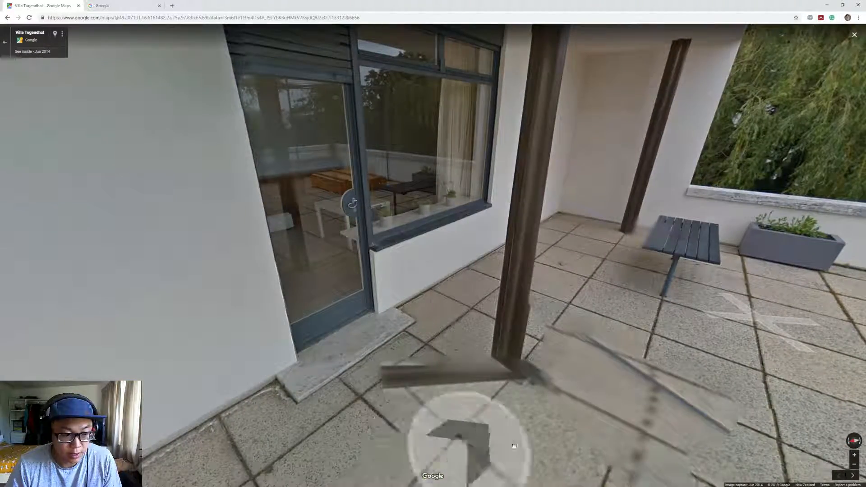
pyautogui.moveTo(514, 446); pyautogui.dragTo(648, 378)
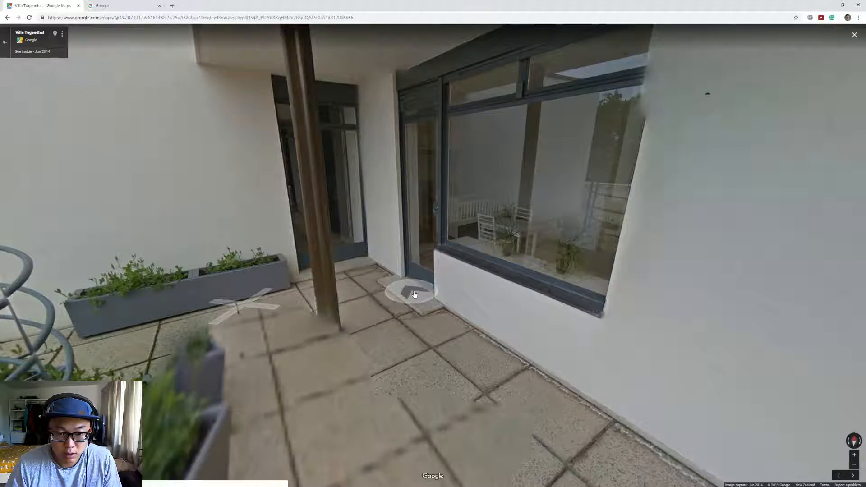
pyautogui.click(415, 294)
pyautogui.click(654, 273)
pyautogui.moveTo(548, 296); pyautogui.dragTo(440, 283)
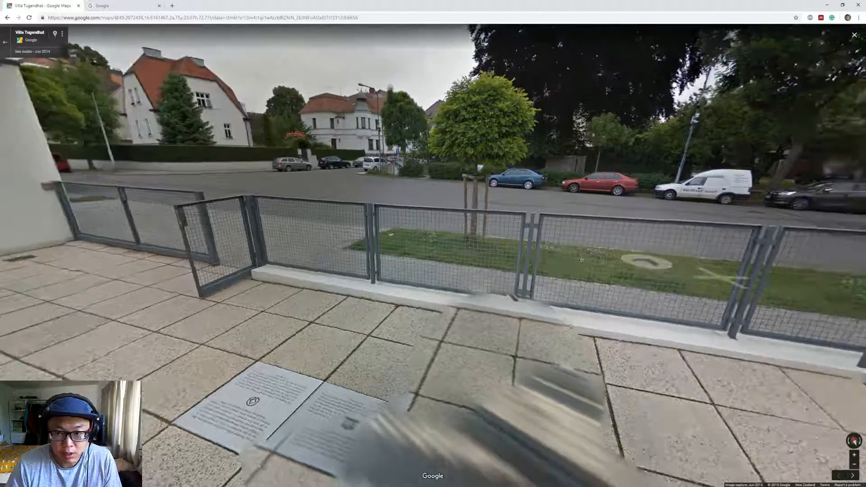
# Step: Examine the raised terrace edge, its railing and the sunken paved walkway beside it in Street View
pyautogui.moveTo(646, 262); pyautogui.dragTo(190, 221)
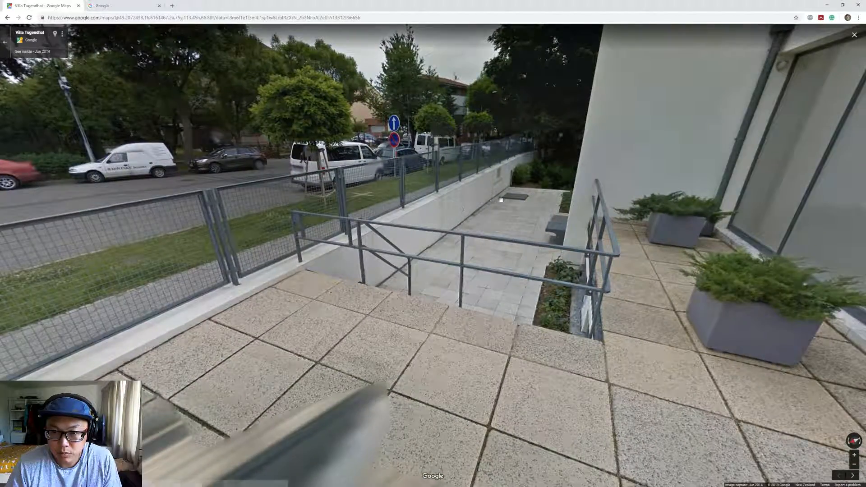
pyautogui.moveTo(502, 200); pyautogui.dragTo(357, 207)
pyautogui.moveTo(374, 249); pyautogui.dragTo(267, 269)
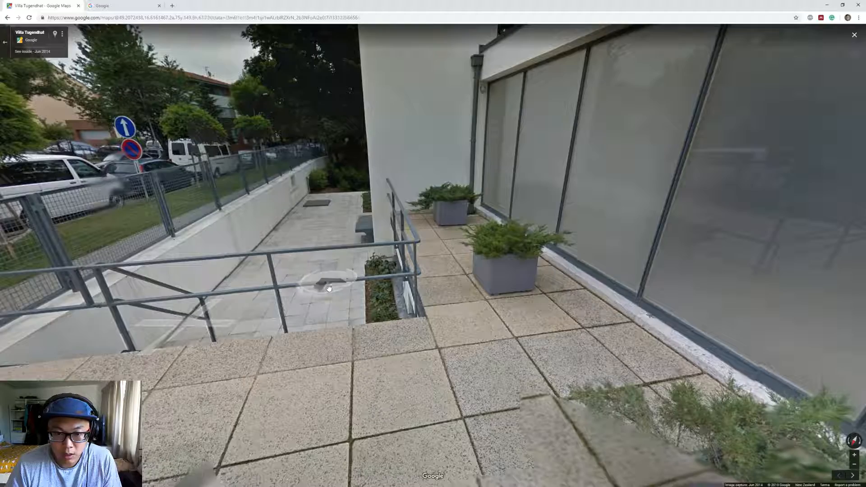
pyautogui.click(283, 302)
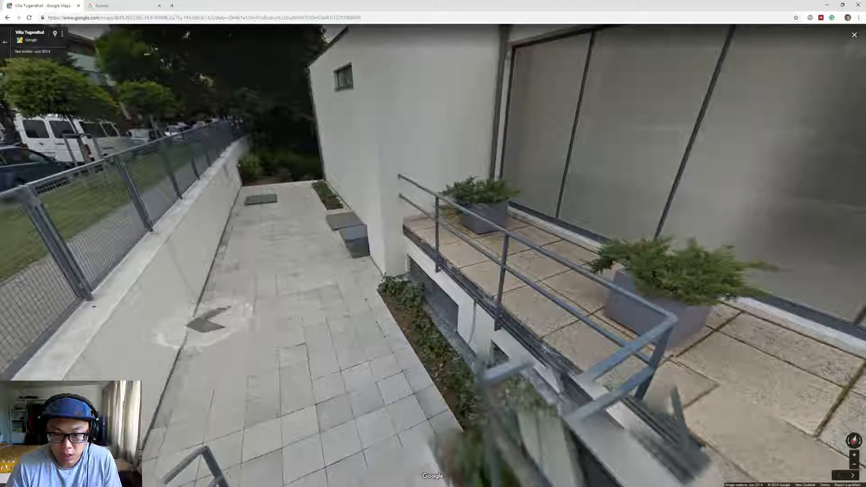
pyautogui.moveTo(460, 289); pyautogui.dragTo(298, 220)
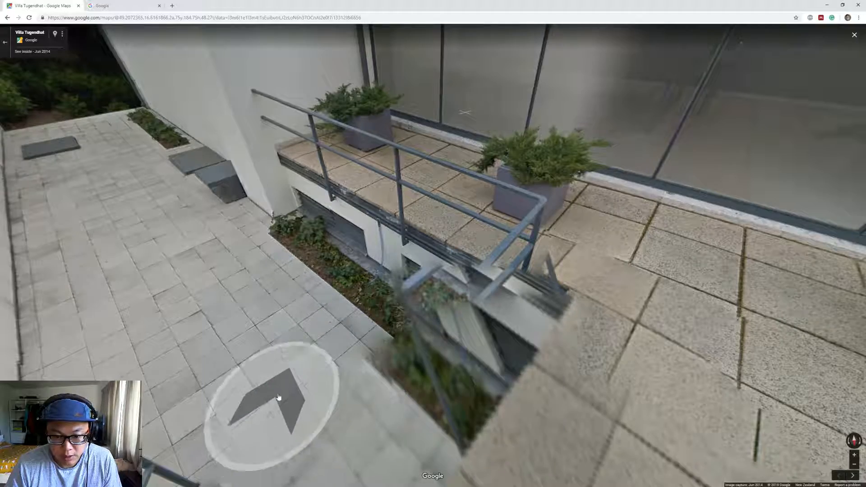
pyautogui.moveTo(278, 397); pyautogui.dragTo(356, 407)
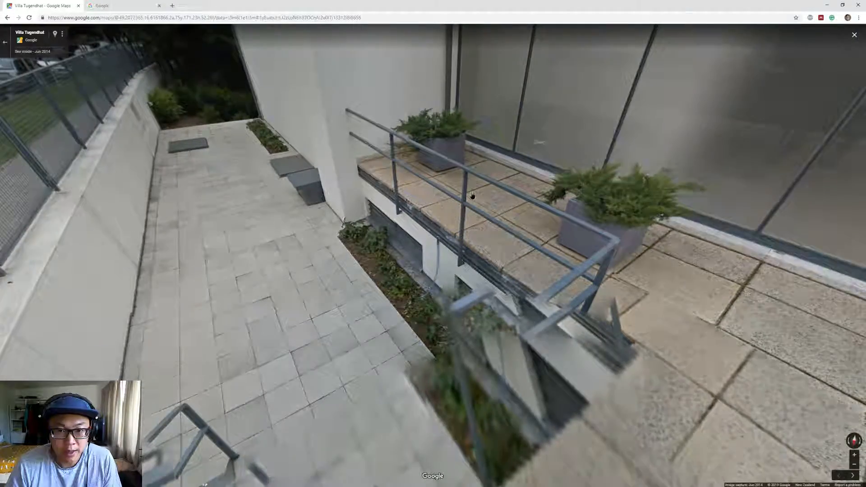
pyautogui.click(472, 195)
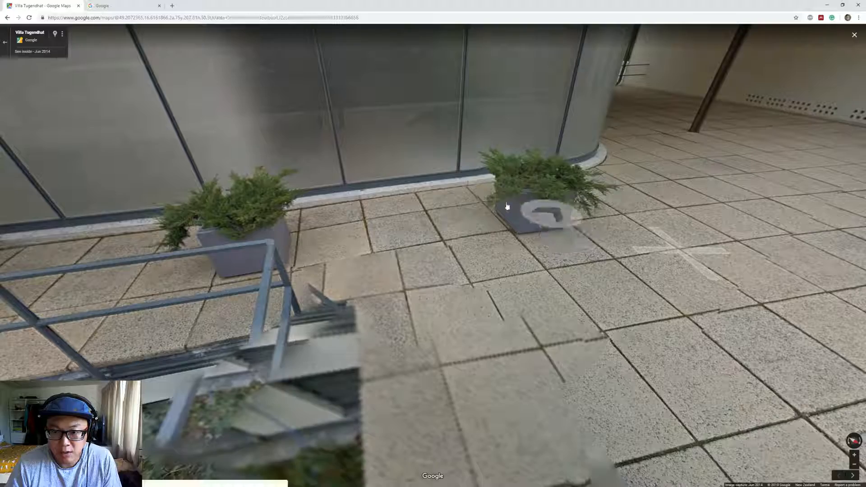
pyautogui.click(507, 206)
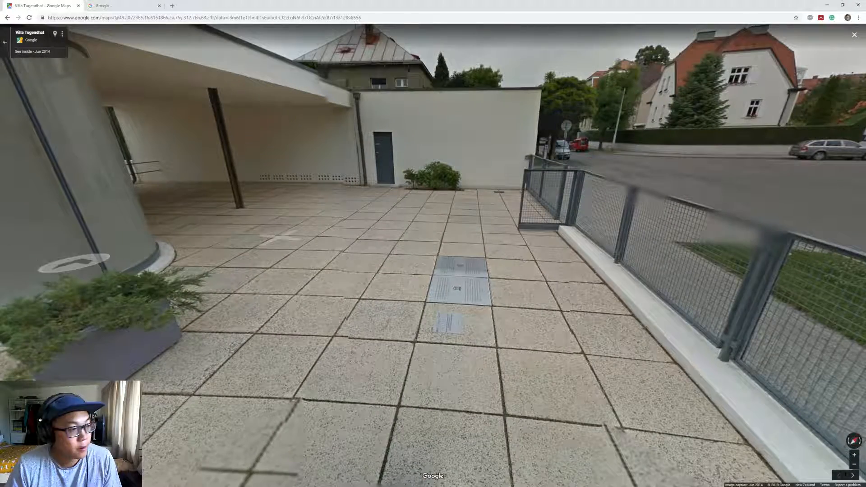
# Step: Switch to ARCHICAD and open the First Floor plan at the entrance terrace and outdoor stair
pyautogui.hotkey('alt', 'Tab')
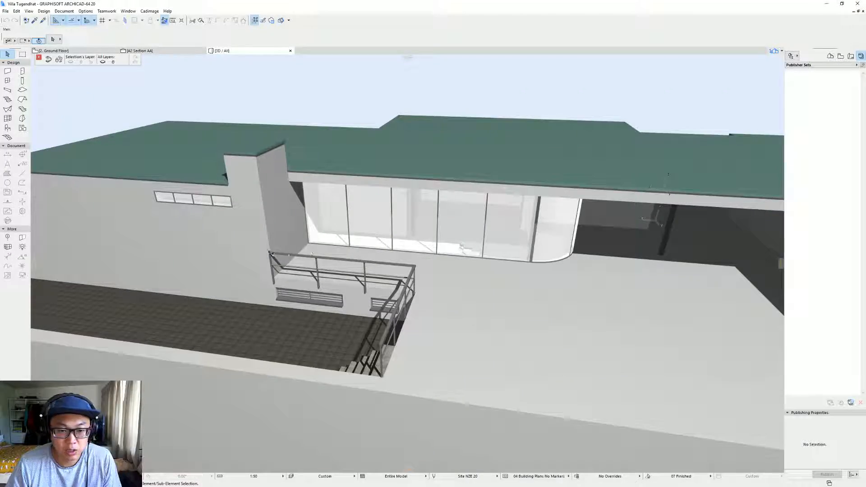
pyautogui.scroll(2, 248, 300)
pyautogui.moveTo(248, 300); pyautogui.dragTo(528, 312, button='middle')
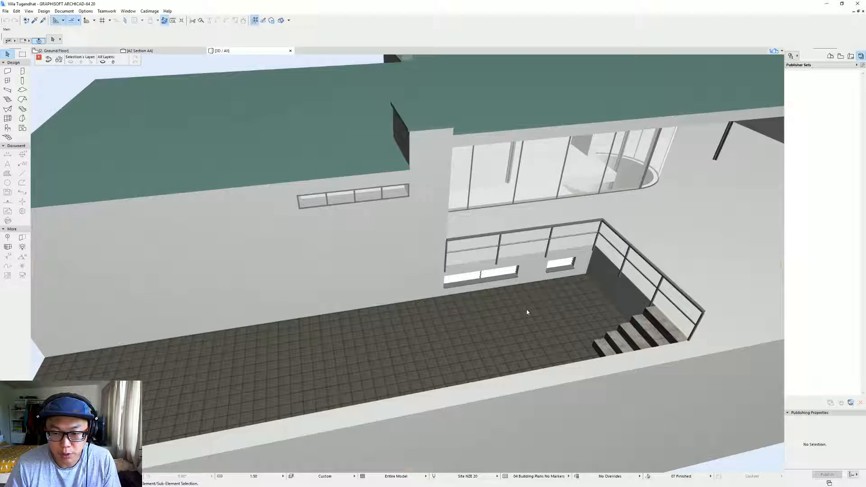
pyautogui.press('F2')
pyautogui.scroll(-3, 409, 288)
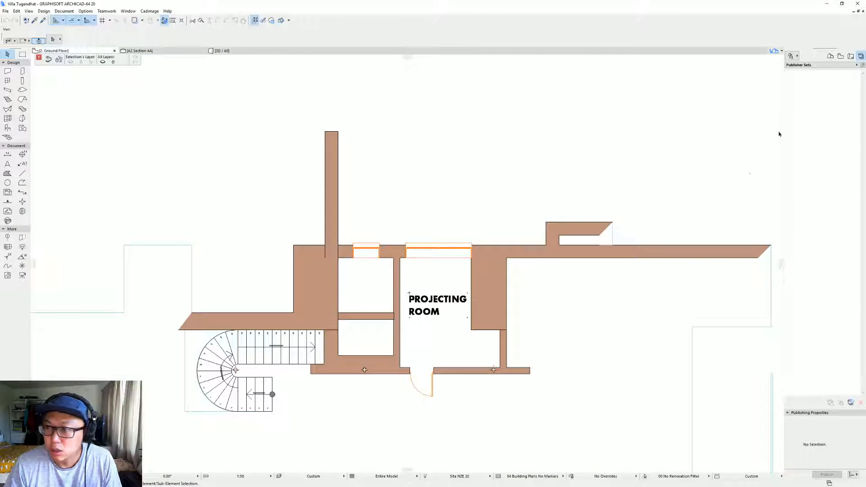
pyautogui.click(830, 56)
pyautogui.click(829, 89)
pyautogui.doubleClick(829, 89)
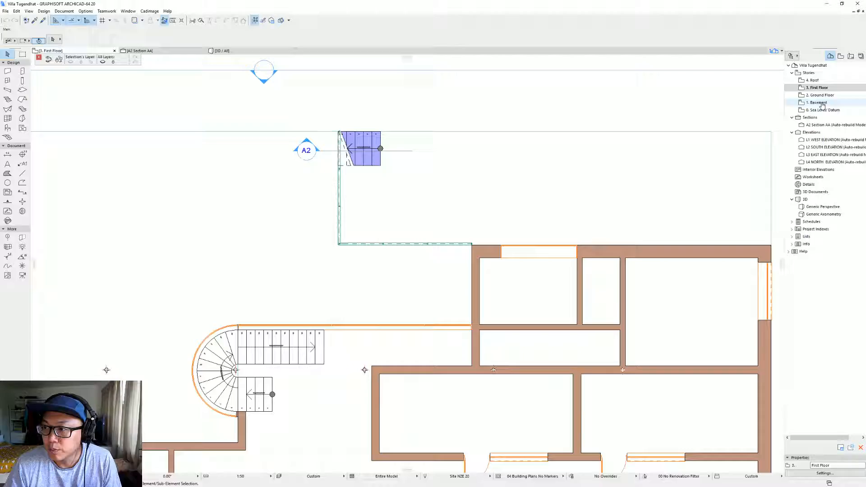
pyautogui.moveTo(528, 227); pyautogui.dragTo(455, 221, button='middle')
# Step: Select the slab below the First Floor railing and compare it with the terrace edge in the browser's Street View
pyautogui.click(542, 234)
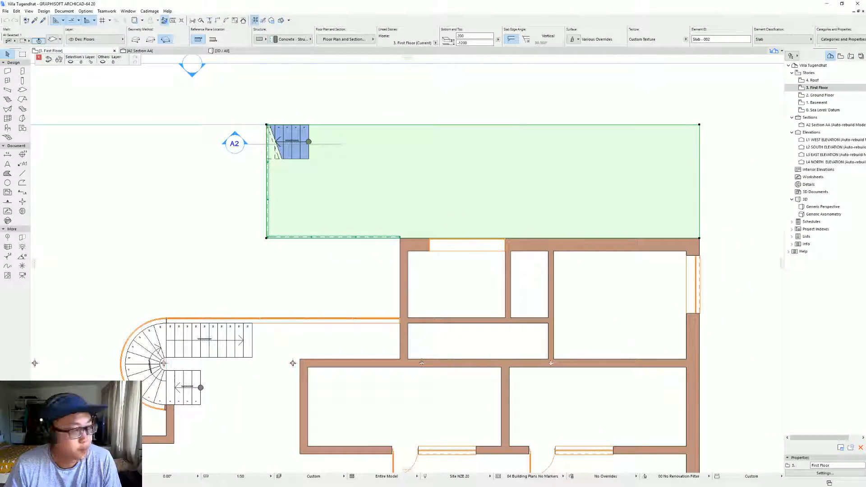
pyautogui.hotkey('alt', 'Tab')
pyautogui.moveTo(189, 316); pyautogui.dragTo(465, 298)
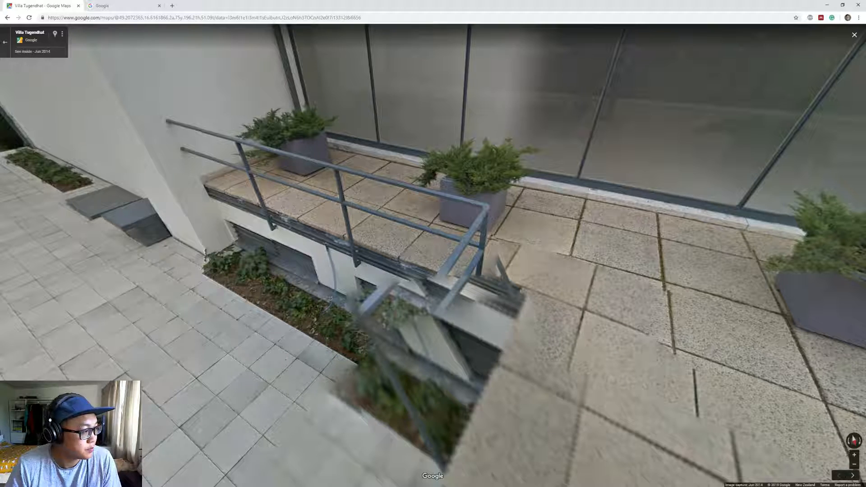
# Step: Switch to ARCHICAD, clear the slab selection and show the Roof story as trace reference on the First Floor plan
pyautogui.hotkey('alt', 'Tab')
pyautogui.press('Escape')
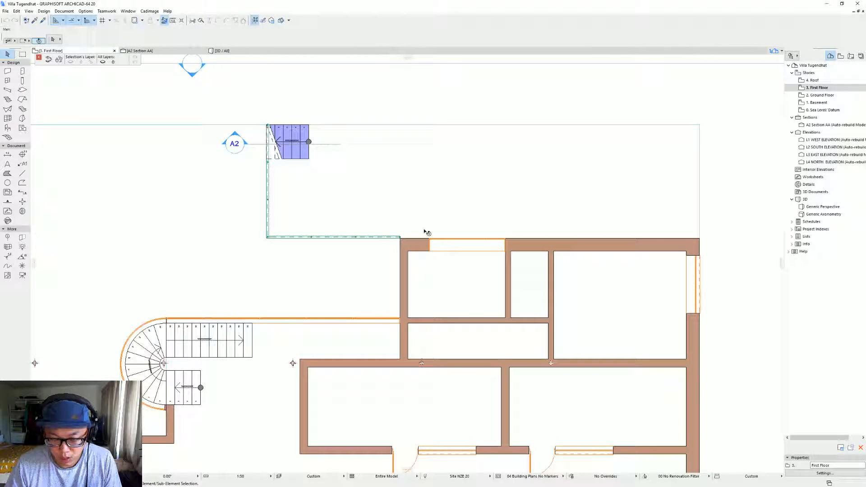
pyautogui.rightClick(835, 84)
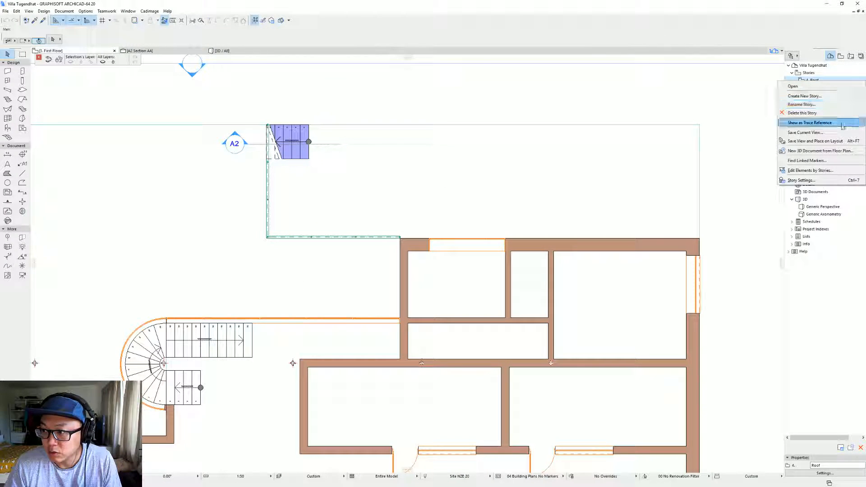
pyautogui.click(812, 120)
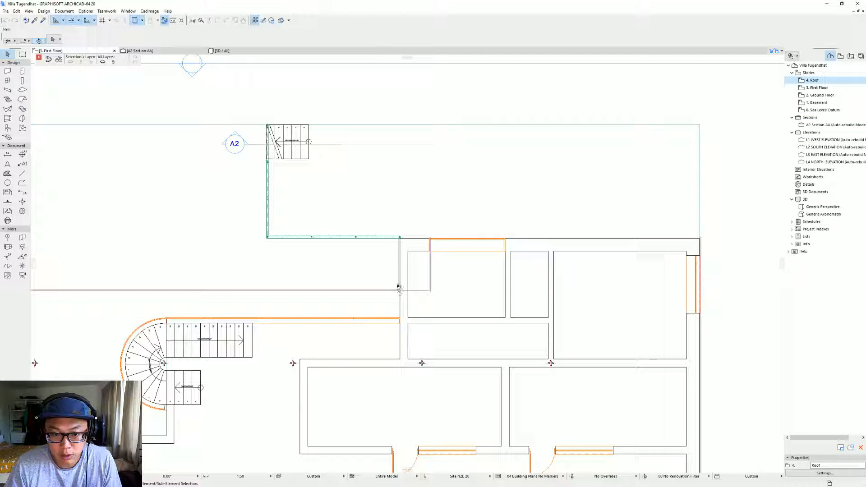
# Step: Cut a 600 mm deep strip out of the First Floor terrace slab along the railing, ending at the house wall corner
pyautogui.click(371, 224)
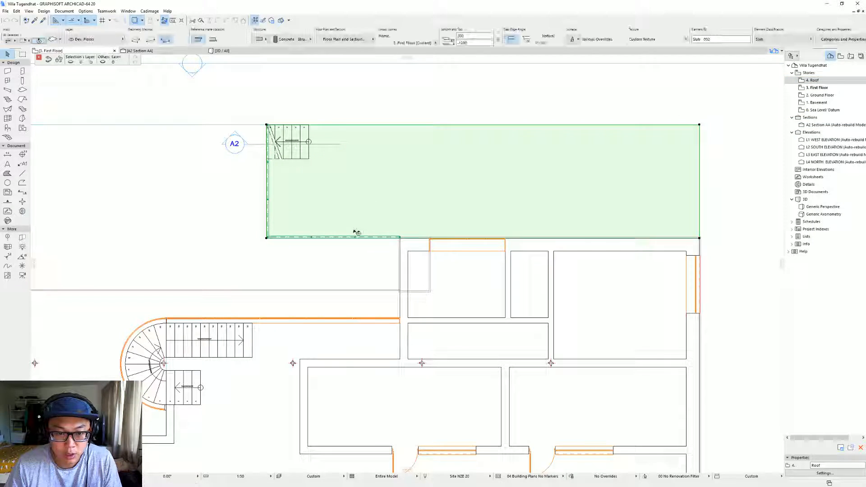
pyautogui.click(346, 238)
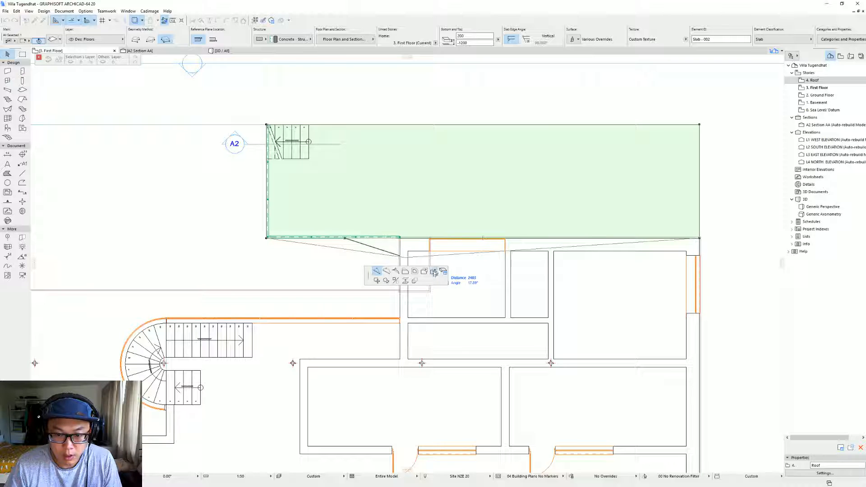
pyautogui.click(434, 272)
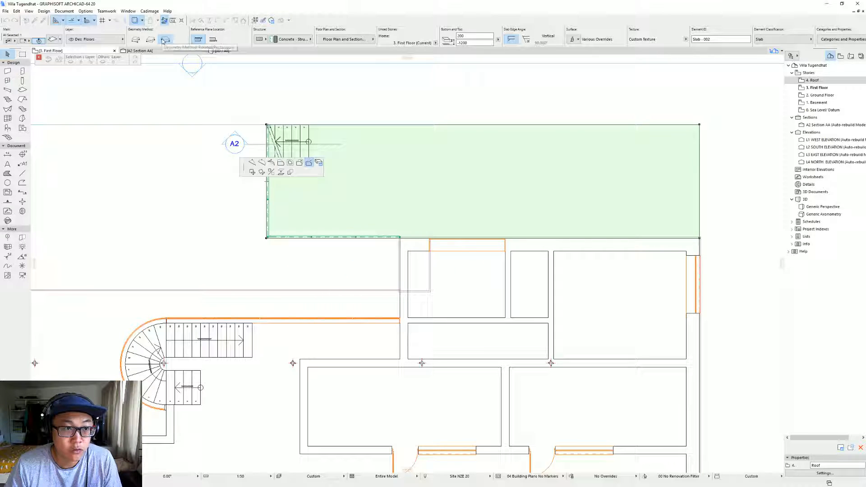
pyautogui.click(267, 237)
pyautogui.scroll(3, 402, 242)
pyautogui.click(398, 232)
pyautogui.write('600')
pyautogui.press('Return')
pyautogui.scroll(-3, 343, 238)
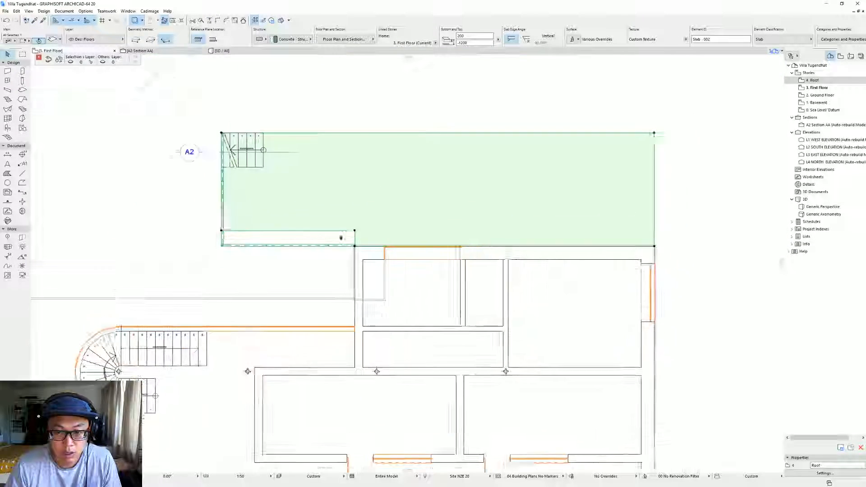
pyautogui.press('Escape')
# Step: In the 3D view, draw a new rectangular slab filling the cut-out strip between the terrace paving and the wall below the railing
pyautogui.press('F3')
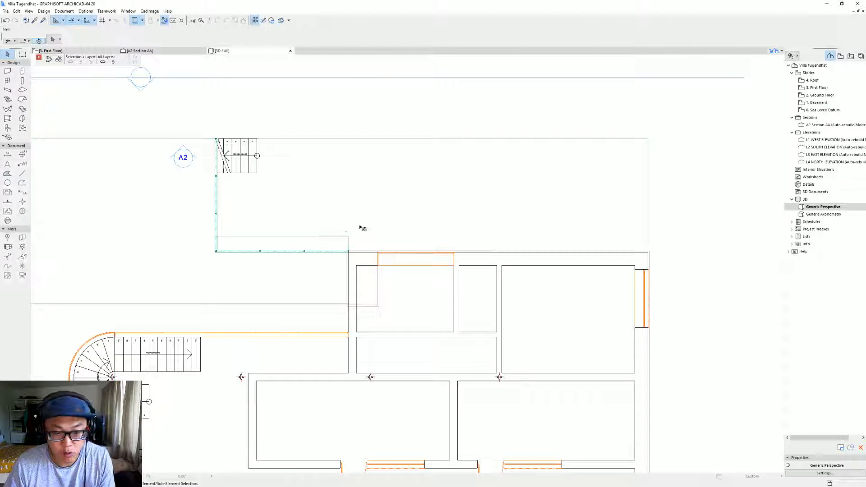
pyautogui.keyDown('shift'); pyautogui.moveTo(403, 264); pyautogui.dragTo(600, 403, button='middle'); pyautogui.keyUp('shift')
pyautogui.scroll(4, 401, 318)
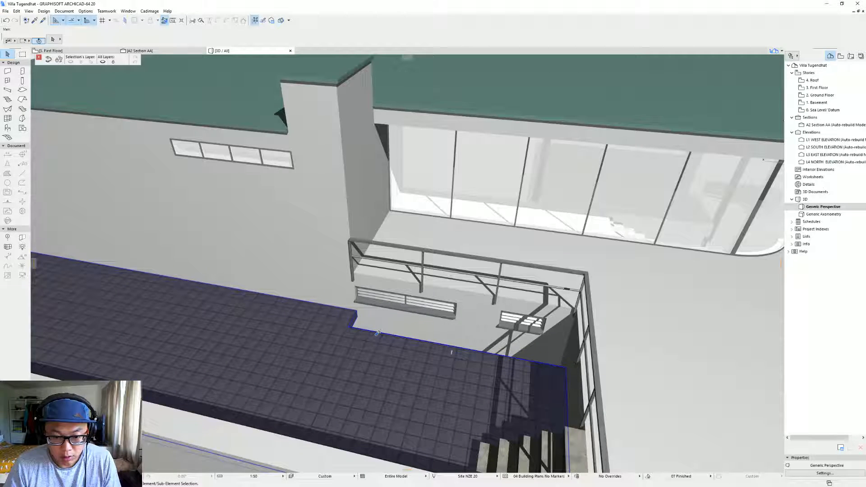
pyautogui.click(376, 335)
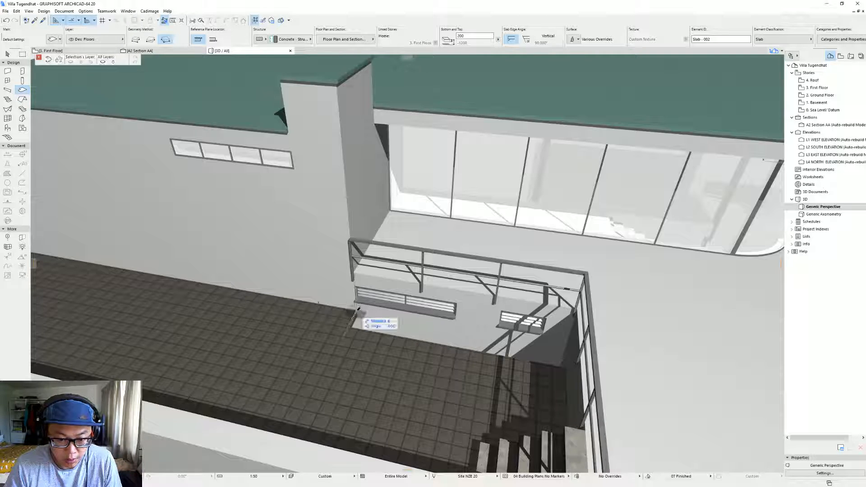
pyautogui.click(351, 325)
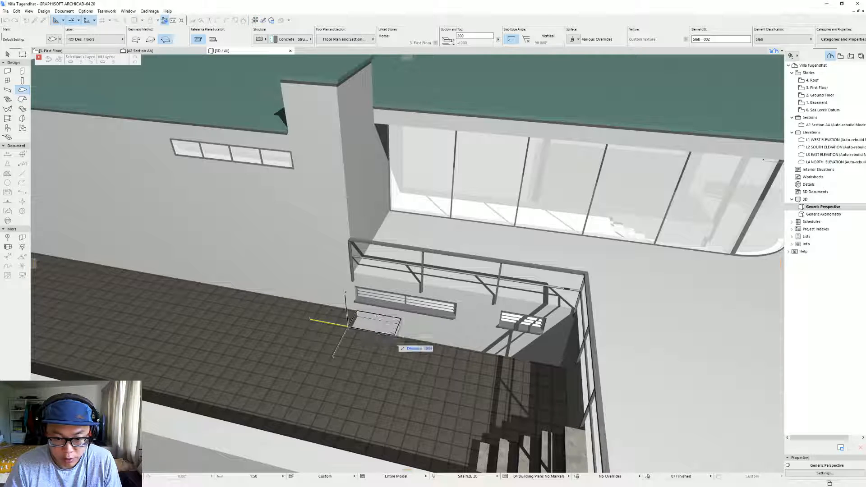
pyautogui.click(568, 364)
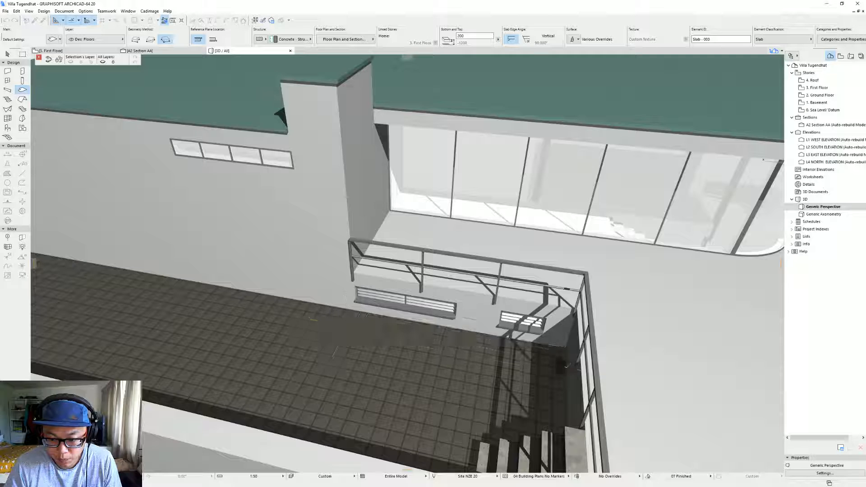
pyautogui.keyDown('shift'); pyautogui.moveTo(394, 345); pyautogui.dragTo(447, 334, button='middle'); pyautogui.keyUp('shift')
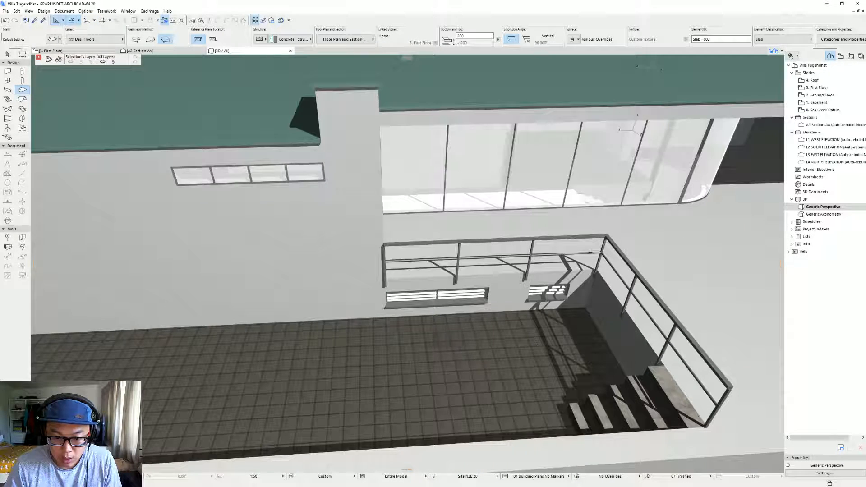
pyautogui.press('Escape')
# Step: Set the new strip slab's thickness to 100 and its elevation to the home story to 2050
pyautogui.click(436, 331)
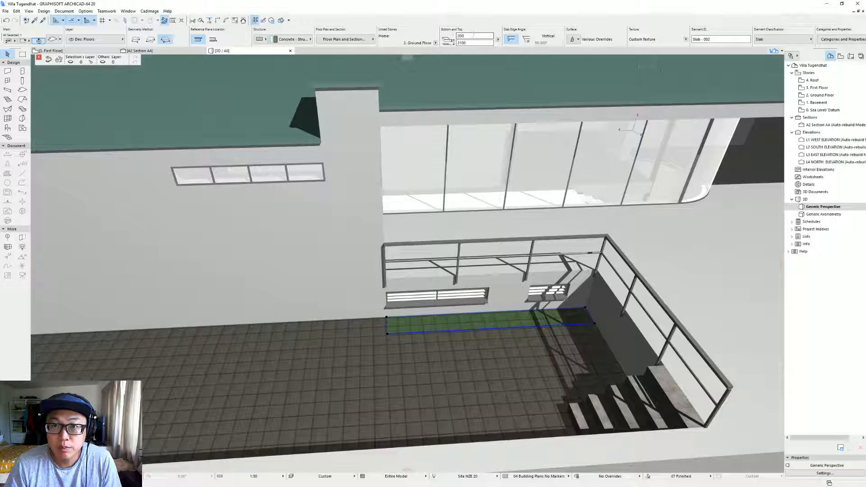
pyautogui.write('100')
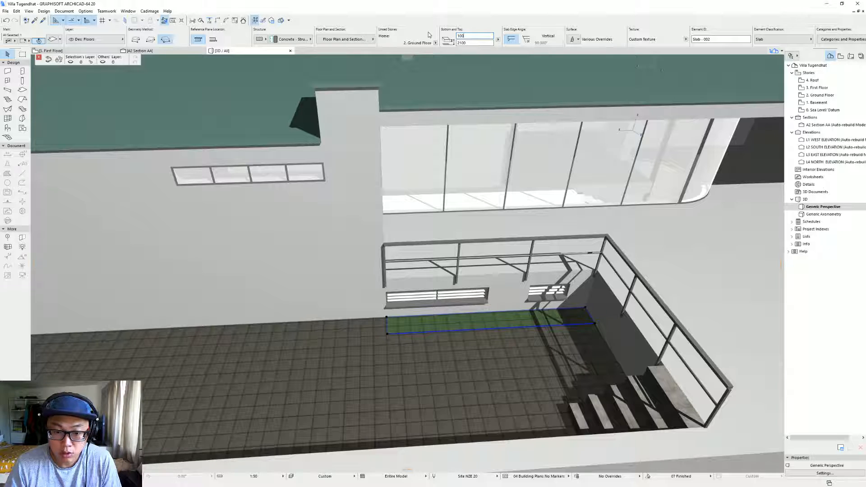
pyautogui.scroll(5, 459, 296)
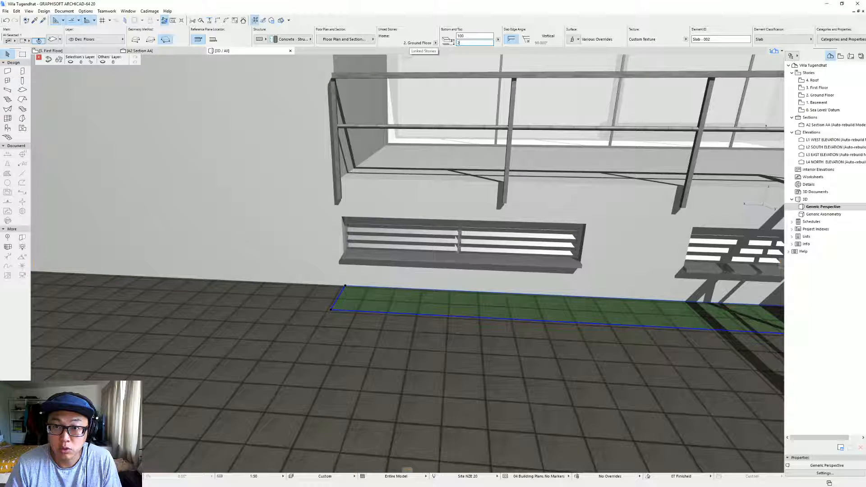
pyautogui.press('Return')
# Step: Override the strip slab's top surface with Grass - Brown
pyautogui.keyDown('shift'); pyautogui.moveTo(360, 321); pyautogui.dragTo(401, 303, button='middle'); pyautogui.keyUp('shift')
pyautogui.hotkey('ctrl', 't')
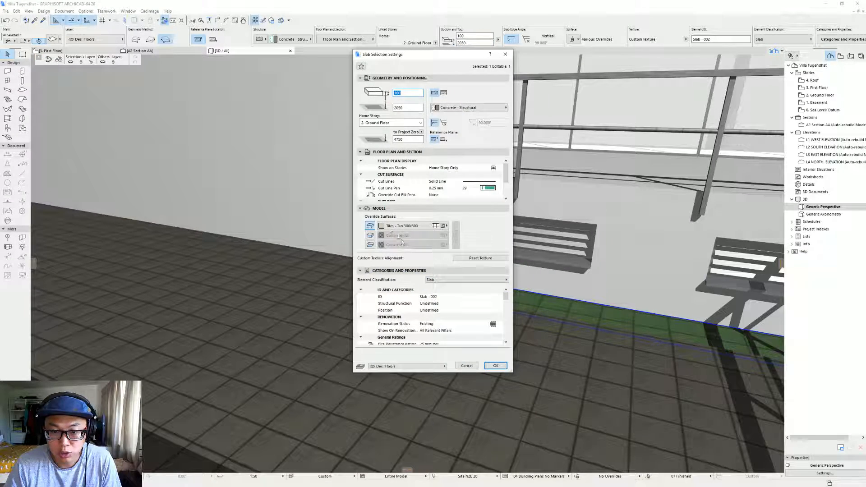
pyautogui.click(403, 226)
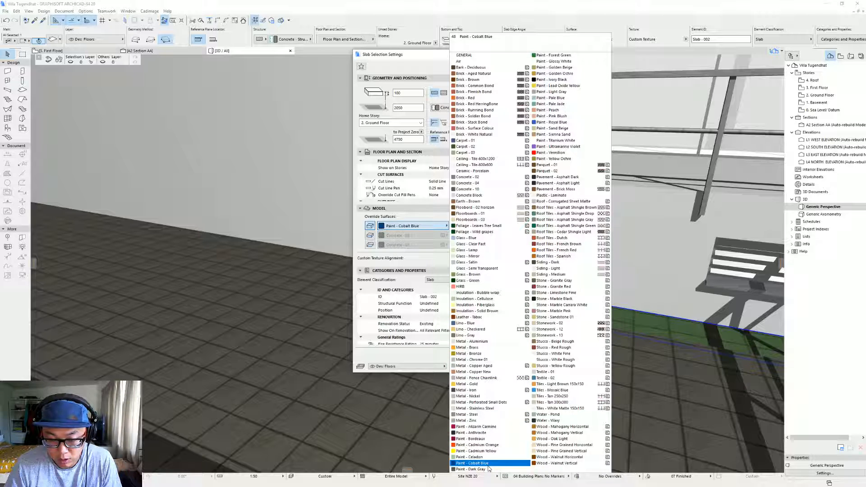
pyautogui.click(504, 275)
pyautogui.press('Return')
pyautogui.scroll(-4, 367, 285)
pyautogui.keyDown('shift'); pyautogui.moveTo(367, 285); pyautogui.dragTo(417, 302, button='middle'); pyautogui.keyUp('shift')
pyautogui.scroll(-1, 503, 316)
# Step: Change the strip slab's top surface override to Grass - Green
pyautogui.hotkey('ctrl', 't')
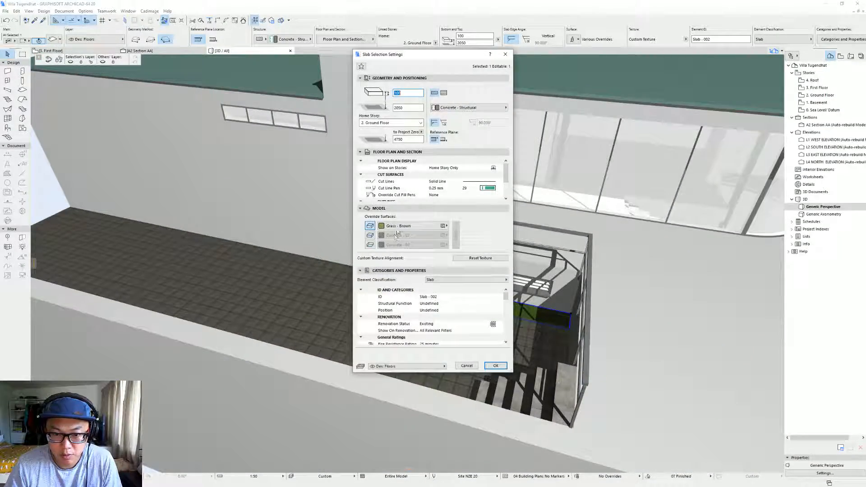
pyautogui.click(397, 234)
pyautogui.click(491, 283)
pyautogui.press('Return')
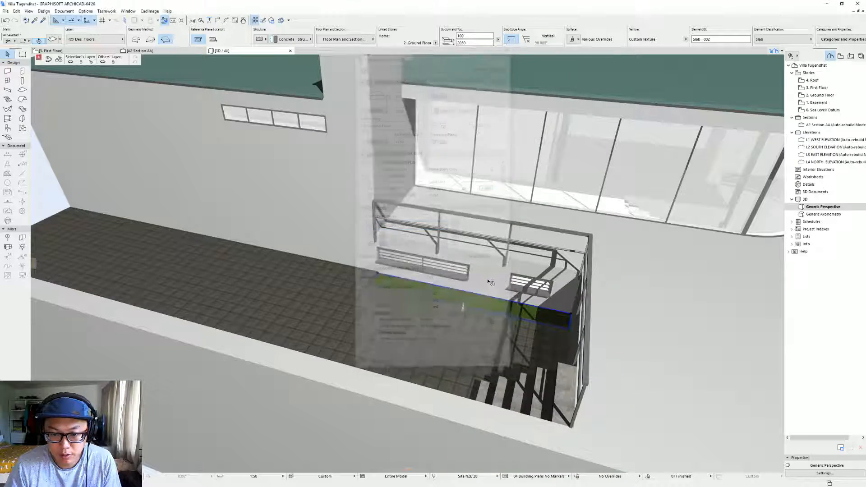
# Step: Switch to Street View in the browser and examine the planting beds along the house wall from the terrace and the street fence
pyautogui.keyDown('shift'); pyautogui.moveTo(420, 324); pyautogui.dragTo(304, 258, button='middle'); pyautogui.keyUp('shift')
pyautogui.hotkey('alt', 'Tab')
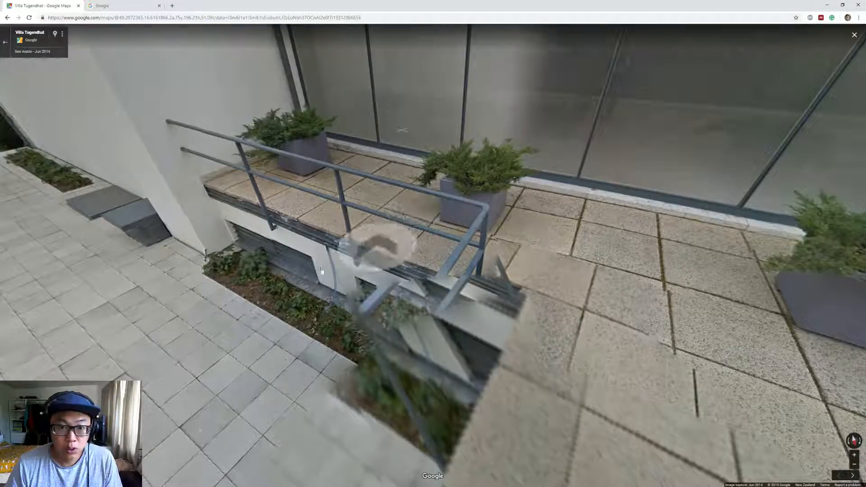
pyautogui.moveTo(185, 258); pyautogui.dragTo(301, 274)
pyautogui.moveTo(254, 210); pyautogui.dragTo(418, 222)
pyautogui.click(350, 218)
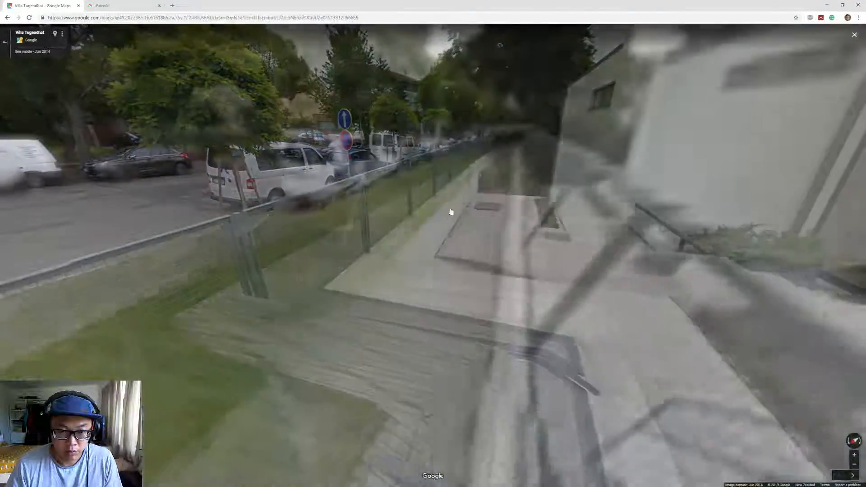
pyautogui.click(424, 218)
pyautogui.moveTo(588, 210); pyautogui.dragTo(397, 212)
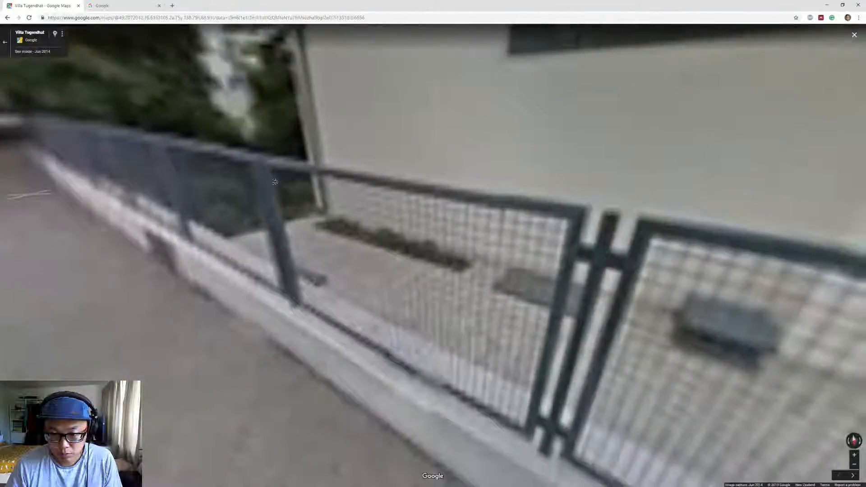
pyautogui.moveTo(458, 239); pyautogui.dragTo(352, 232)
pyautogui.moveTo(478, 287); pyautogui.dragTo(538, 296)
pyautogui.moveTo(318, 267); pyautogui.dragTo(278, 271)
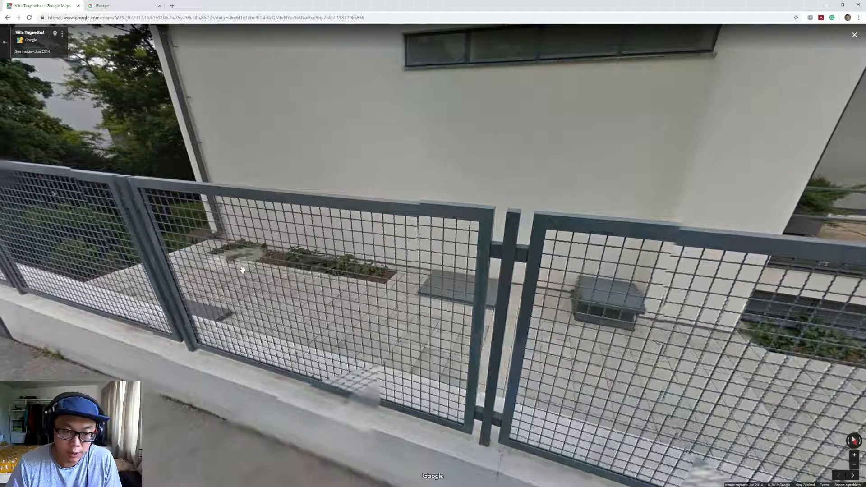
pyautogui.moveTo(355, 280); pyautogui.dragTo(274, 277)
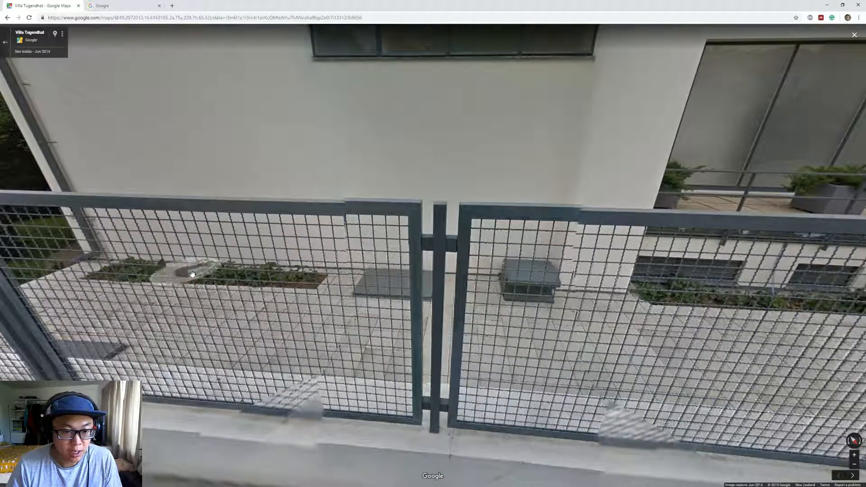
# Step: Switch to ARCHICAD and check the First Floor plan for the new grass strip slab beside the railing
pyautogui.hotkey('alt', 'Tab')
pyautogui.moveTo(389, 274); pyautogui.dragTo(568, 289, button='middle')
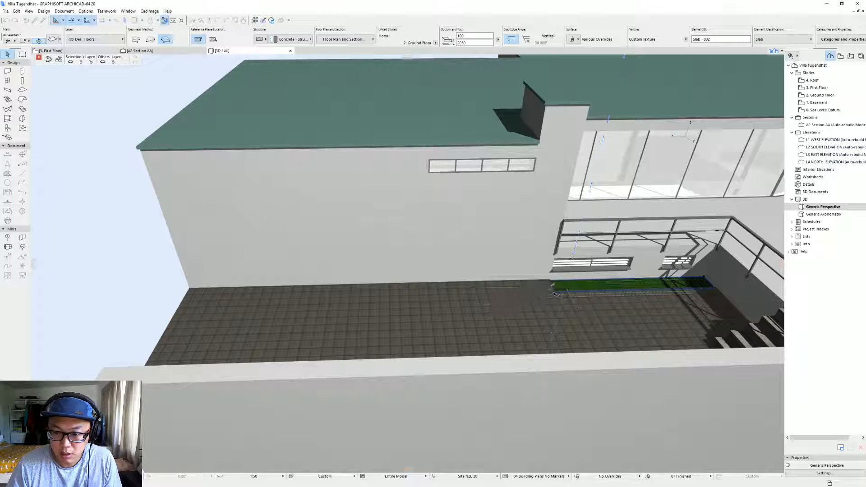
pyautogui.press('Escape')
pyautogui.press('F2')
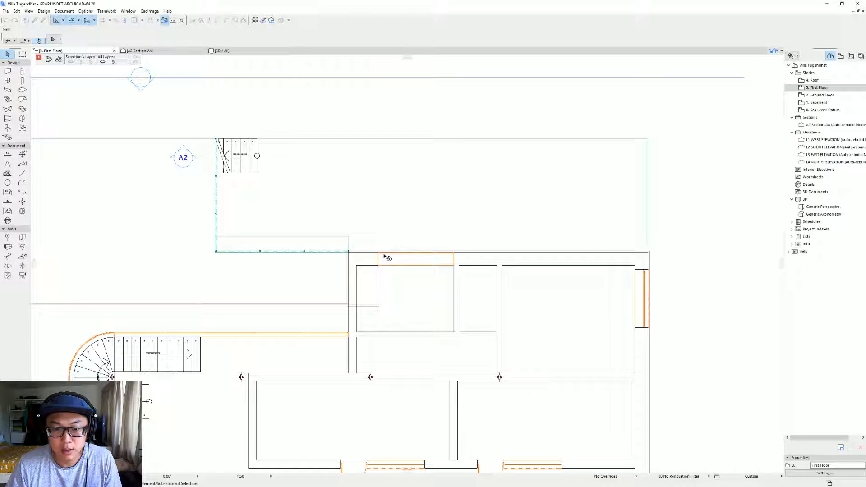
pyautogui.scroll(-2, 338, 257)
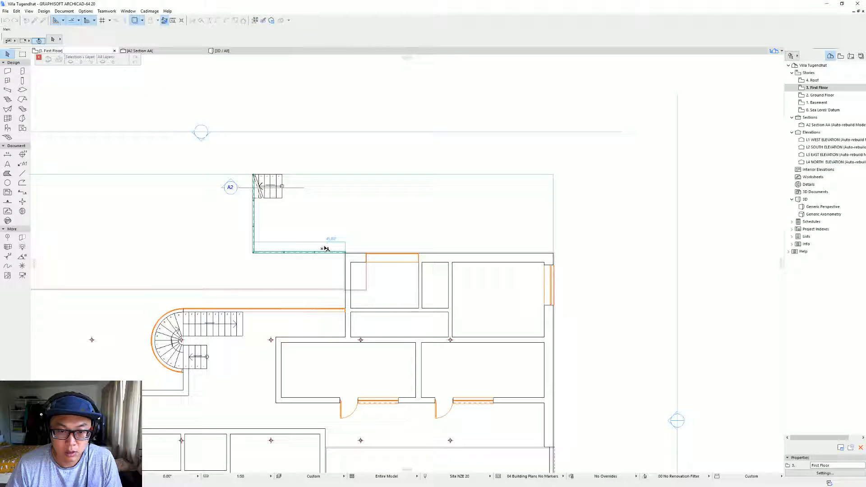
pyautogui.click(334, 248)
pyautogui.press('Escape')
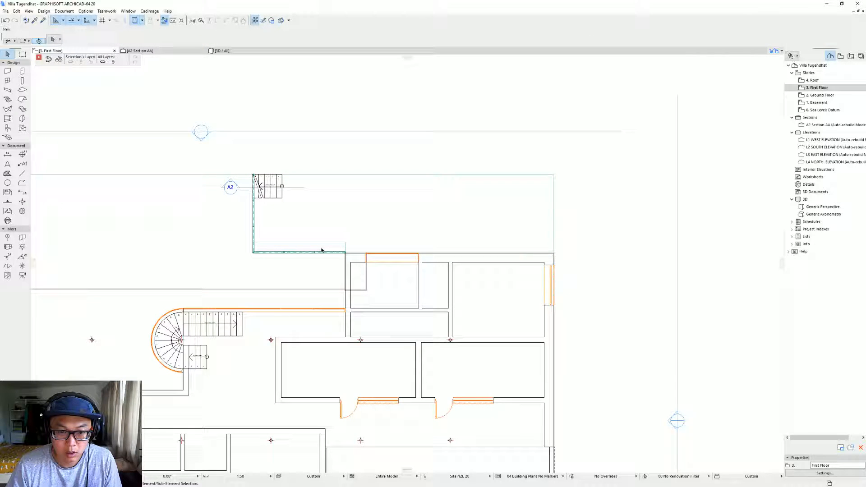
pyautogui.press('F3')
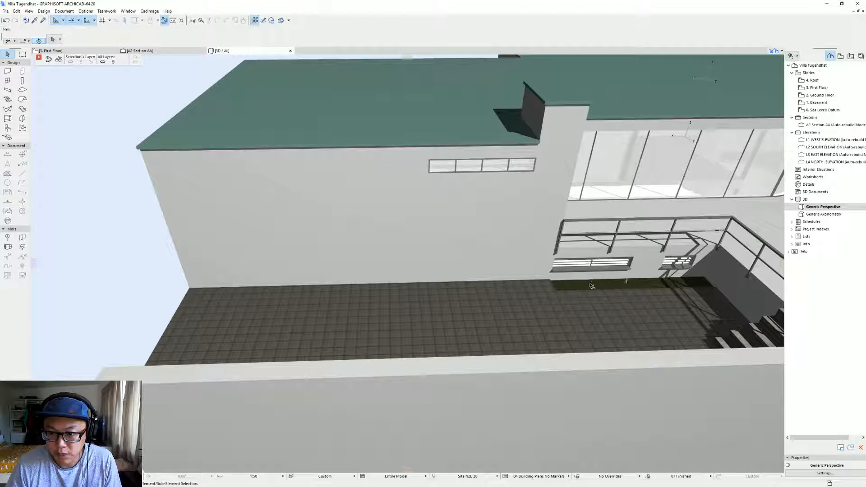
# Step: Compare the home stories of the grass strip and terrace slabs, and set the grass strip's home story to 3. First Floor
pyautogui.click(593, 286)
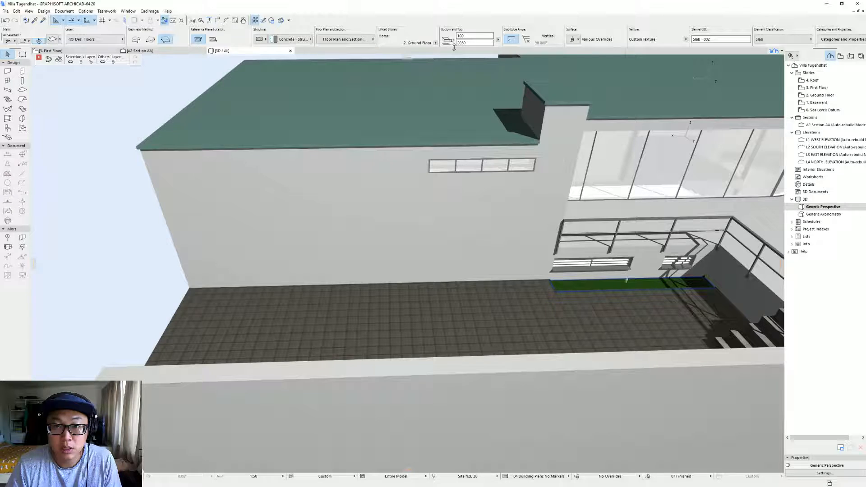
pyautogui.click(499, 299)
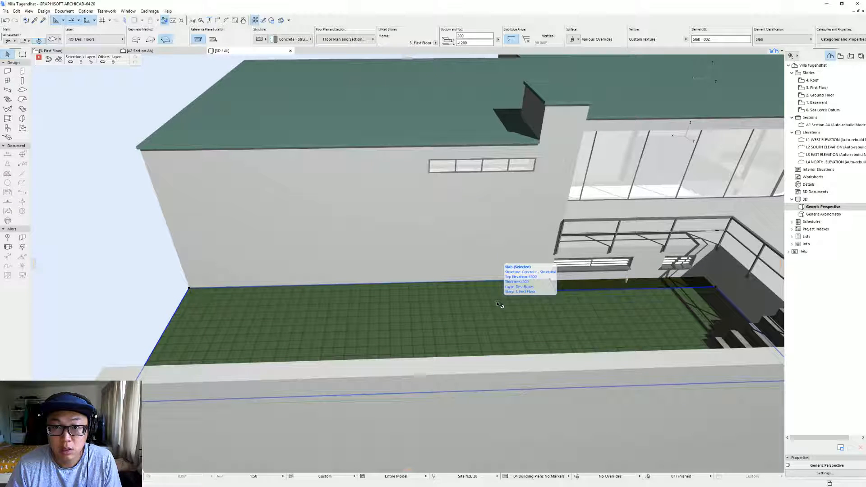
pyautogui.moveTo(636, 296); pyautogui.dragTo(432, 282, button='middle')
pyautogui.click(411, 280)
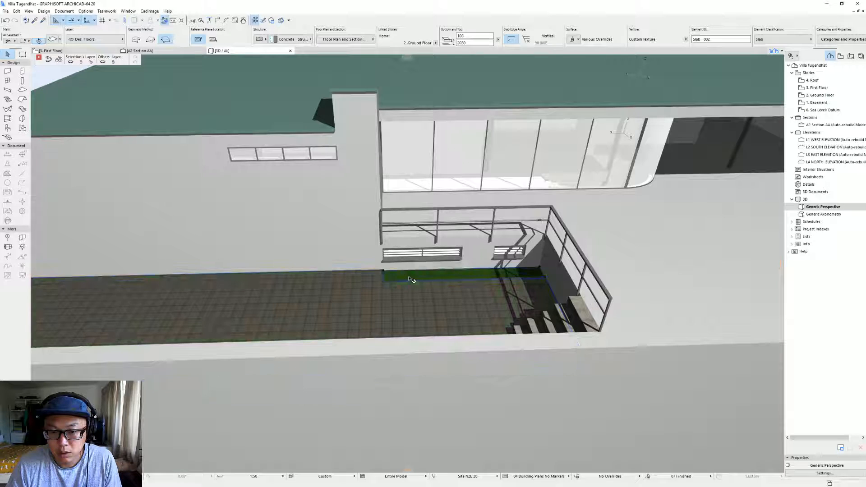
pyautogui.click(435, 44)
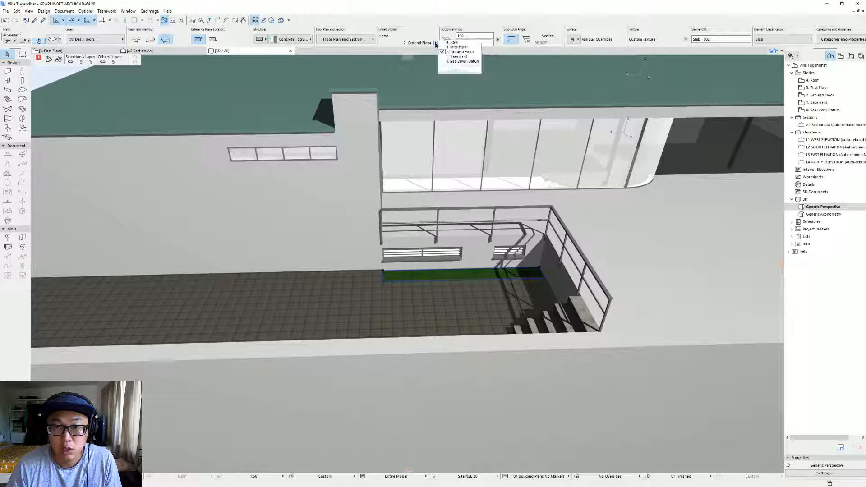
pyautogui.click(468, 47)
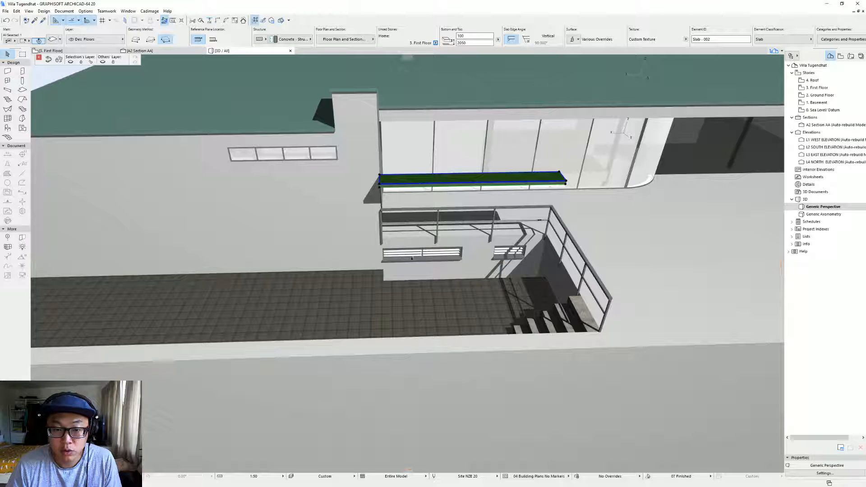
# Step: Lower the grass strip slab vertically from the upper level to the sunken terrace paving
pyautogui.click(379, 184)
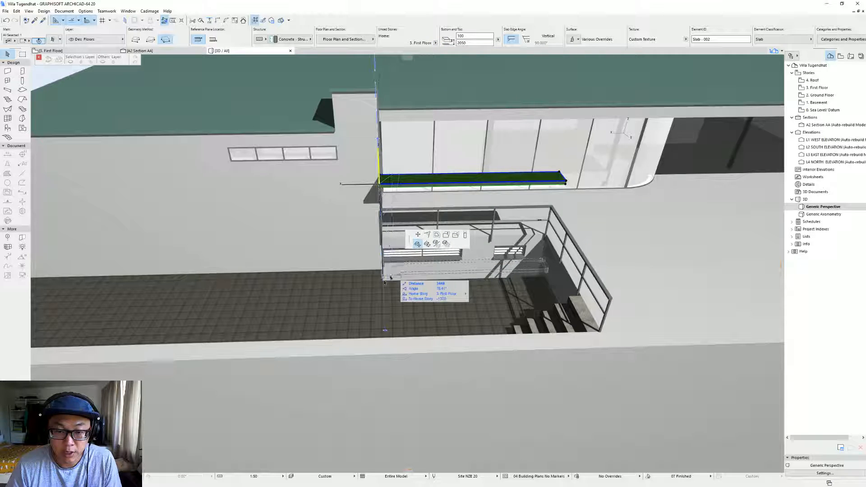
pyautogui.click(384, 281)
pyautogui.scroll(5, 390, 276)
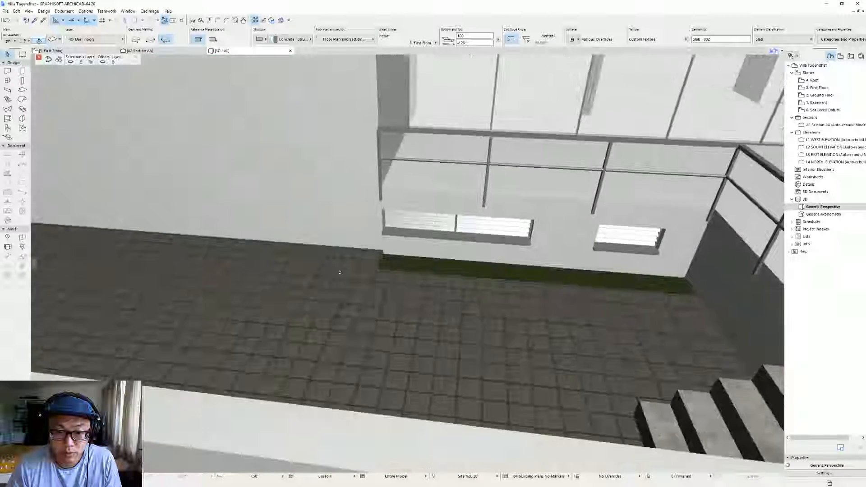
pyautogui.click(388, 246)
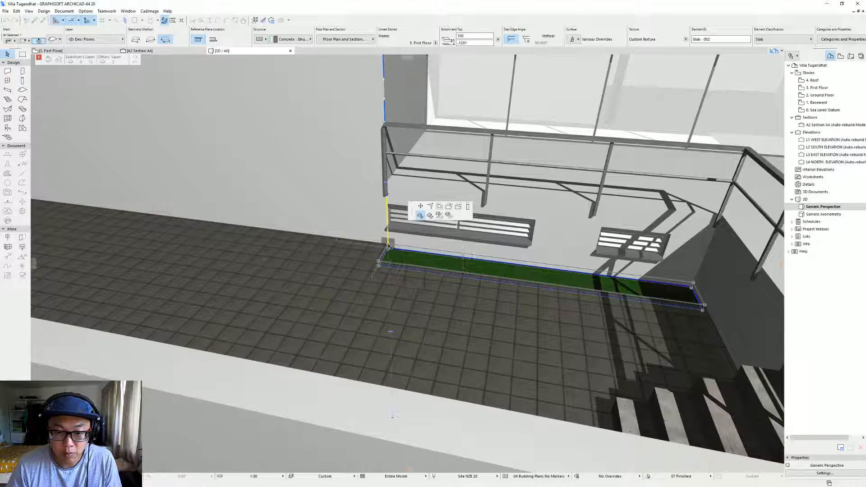
pyautogui.press('Escape')
pyautogui.press('Escape')
# Step: On the First Floor plan, copy the grass strip slab along the house wall to align with the corner room
pyautogui.press('F2')
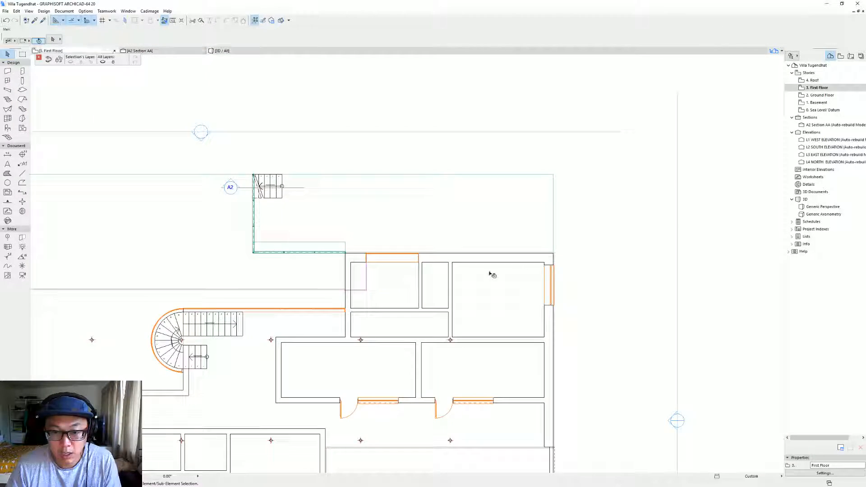
pyautogui.click(304, 245)
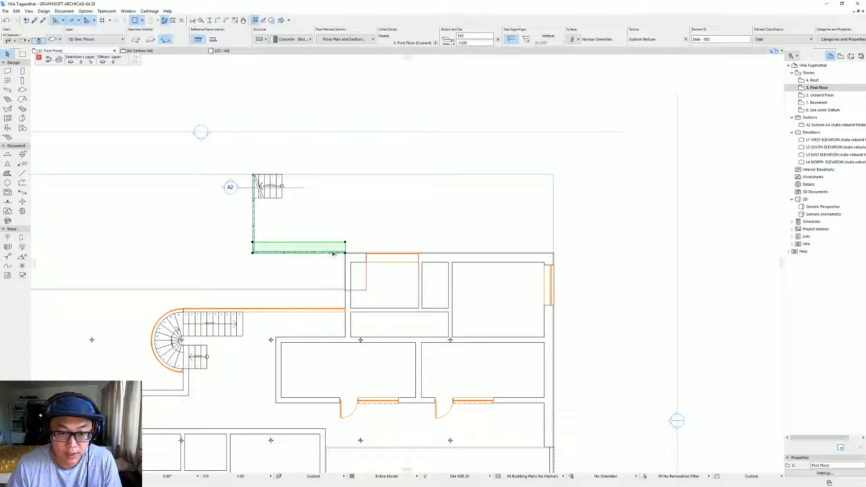
pyautogui.click(346, 254)
pyautogui.click(544, 264)
# Step: Hide the trace reference and subtract the copied grass strip's rectangle from the terrace slab along the house wall
pyautogui.click(554, 221)
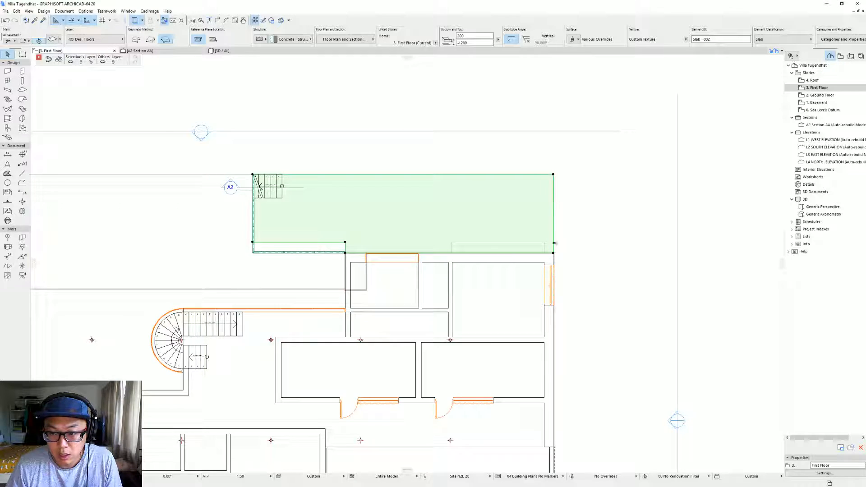
pyautogui.scroll(3, 547, 269)
pyautogui.press('Escape')
pyautogui.click(139, 23)
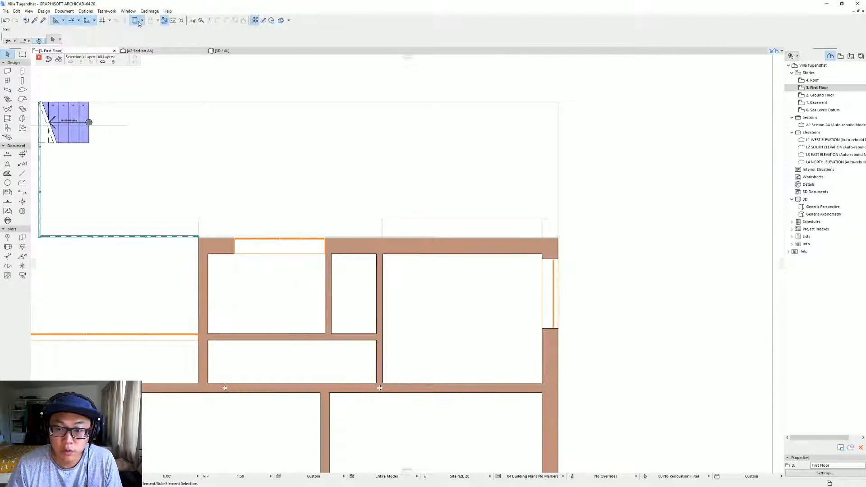
pyautogui.click(496, 158)
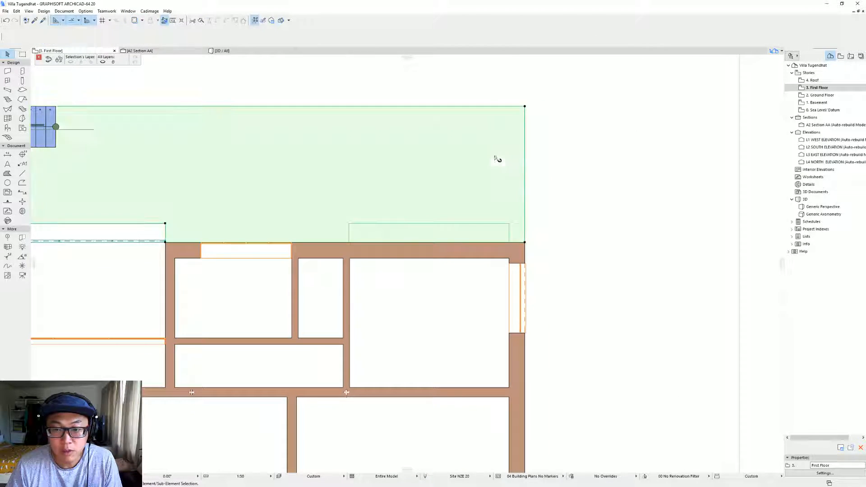
pyautogui.click(524, 107)
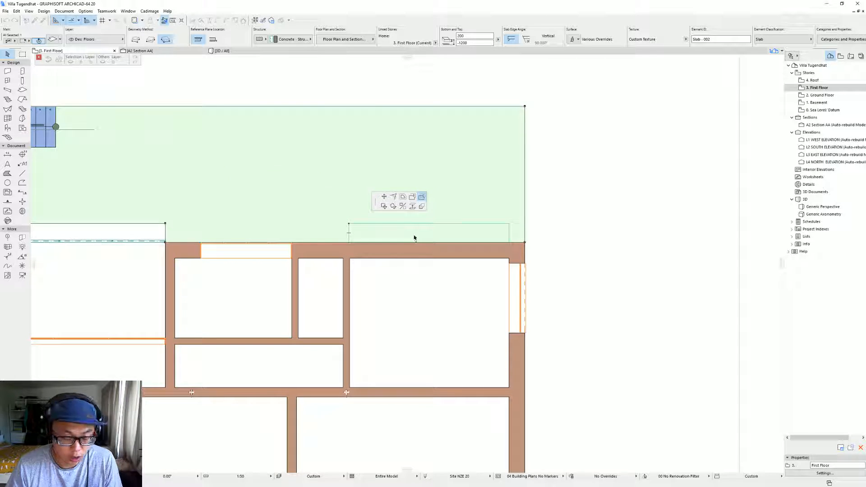
pyautogui.click(509, 242)
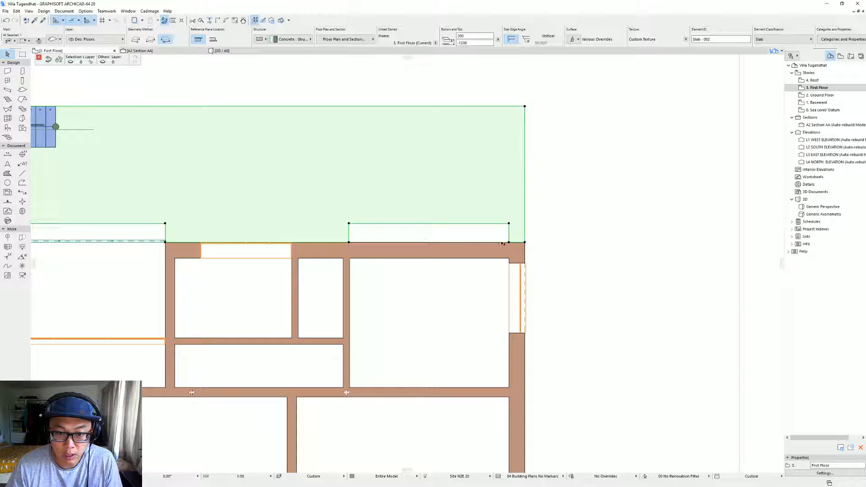
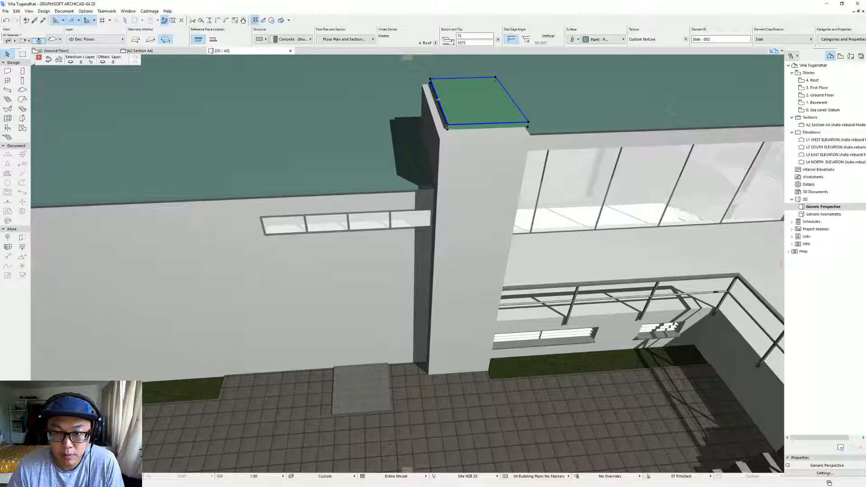
# Step: Align the chimney cap slab's left edge with the chimney face in 3D, and offset it slightly outward as an overhang
pyautogui.click(423, 84)
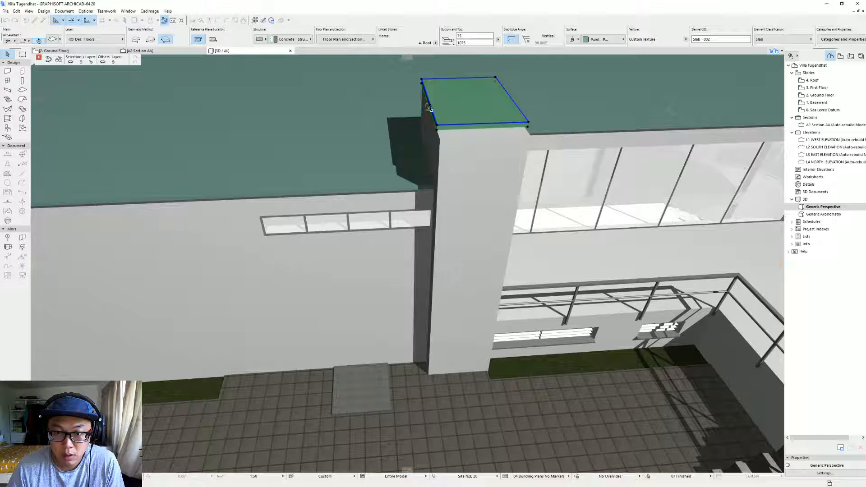
pyautogui.click(428, 106)
pyautogui.click(468, 137)
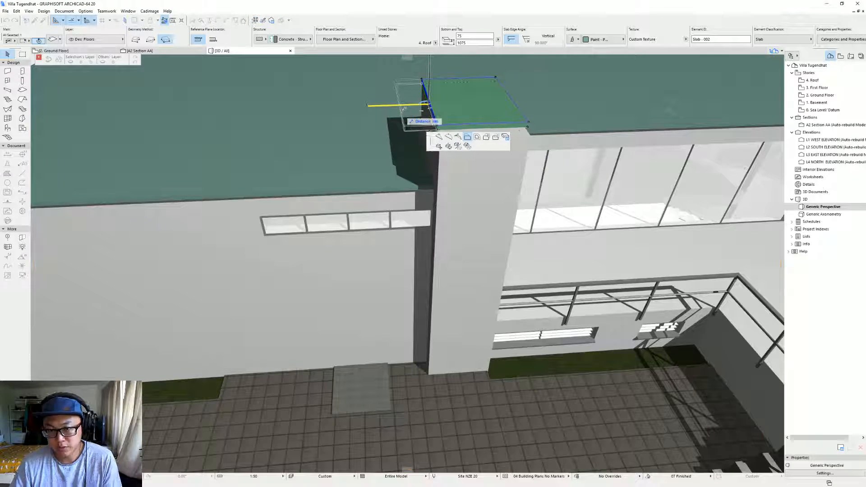
pyautogui.click(428, 106)
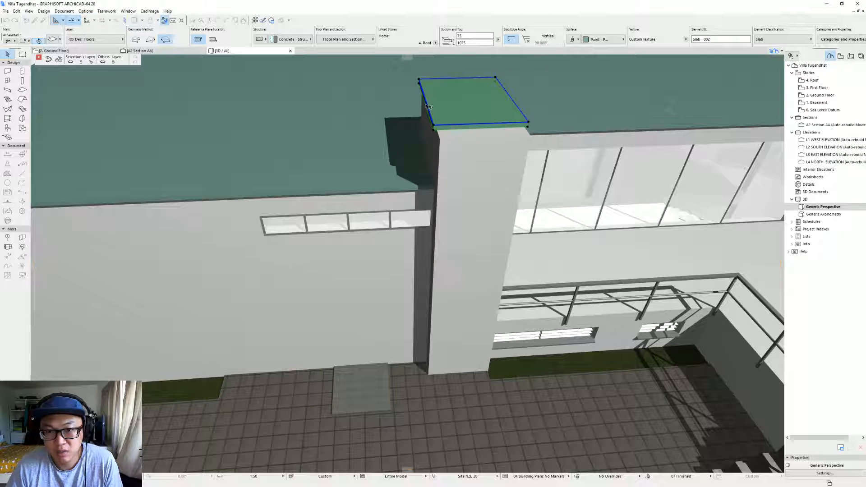
# Step: Offset the chimney cap slab's right edge outward by about 50 mm, and extend its front edge slightly past the chimney face
pyautogui.click(529, 123)
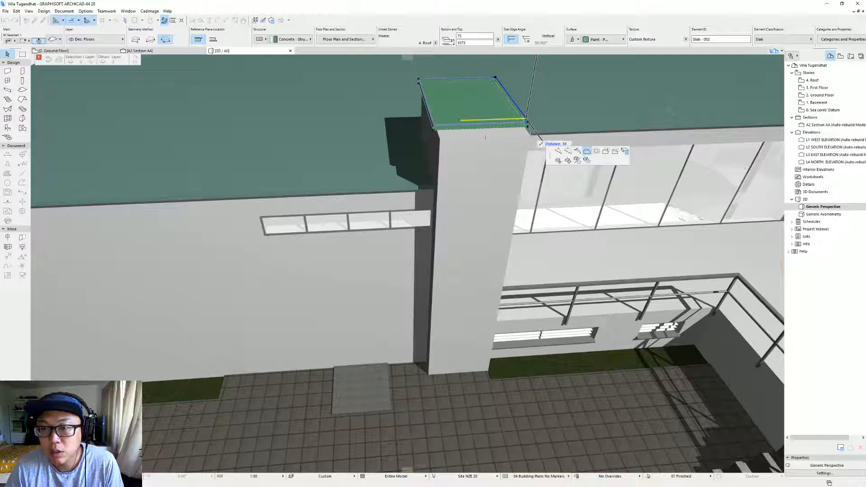
pyautogui.moveTo(514, 143); pyautogui.dragTo(431, 185, button='middle')
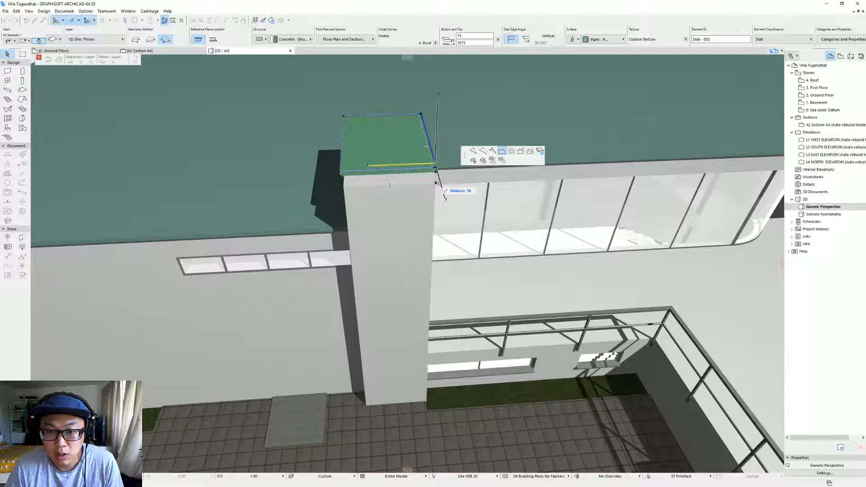
pyautogui.click(436, 183)
pyautogui.click(436, 181)
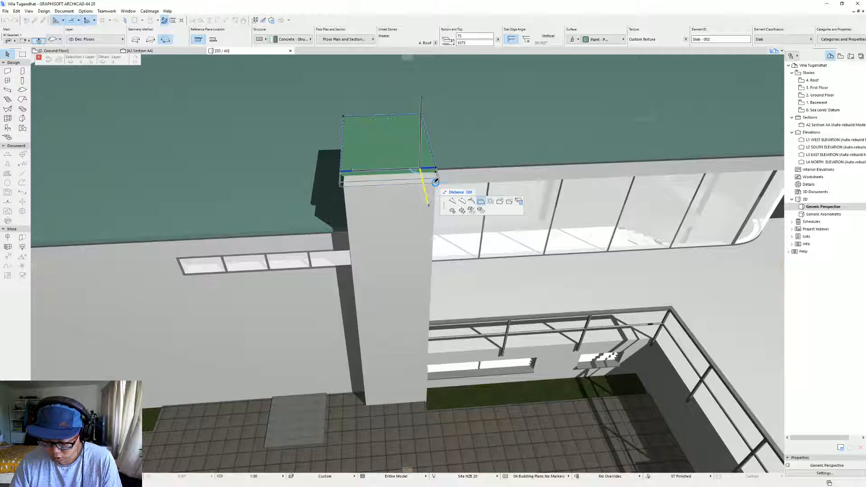
pyautogui.click(435, 182)
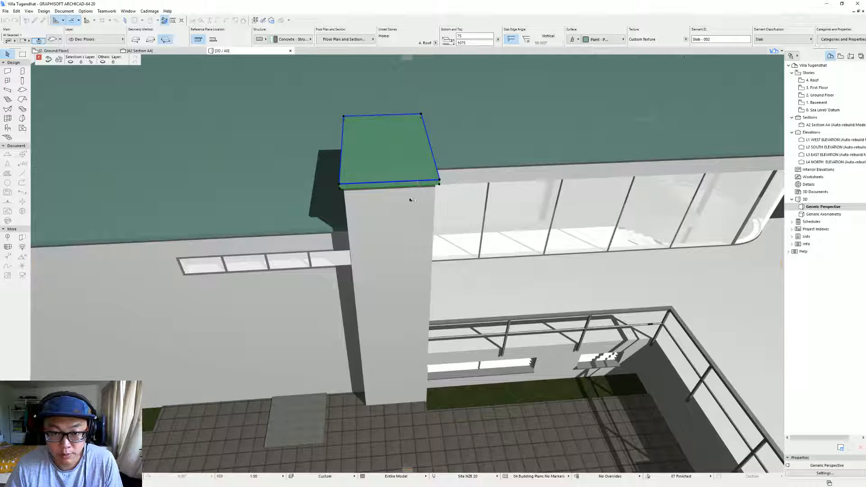
pyautogui.scroll(-5, 406, 215)
pyautogui.keyDown('shift'); pyautogui.moveTo(406, 214); pyautogui.dragTo(496, 175, button='middle'); pyautogui.keyUp('shift')
pyautogui.press('Escape')
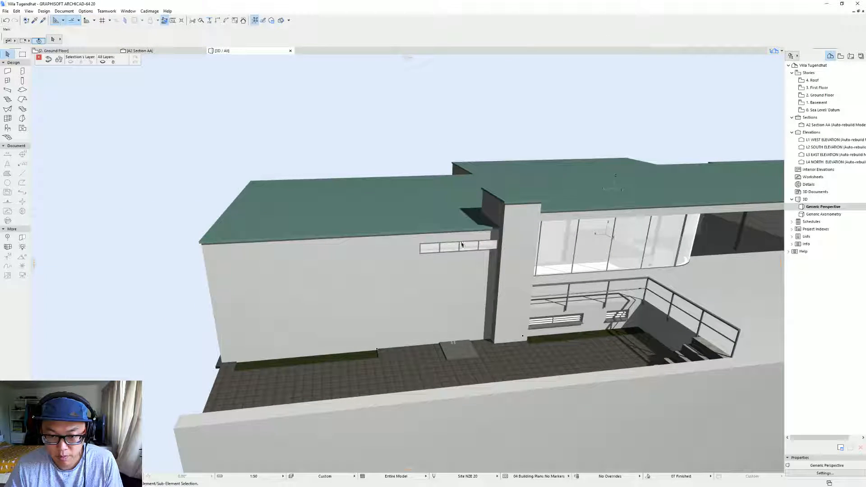
# Step: Inspect the high strip window beside the chimney in 3D, and locate the Projecting Room window on the Ground Floor plan
pyautogui.keyDown('shift'); pyautogui.moveTo(450, 279); pyautogui.dragTo(460, 251, button='middle'); pyautogui.keyUp('shift')
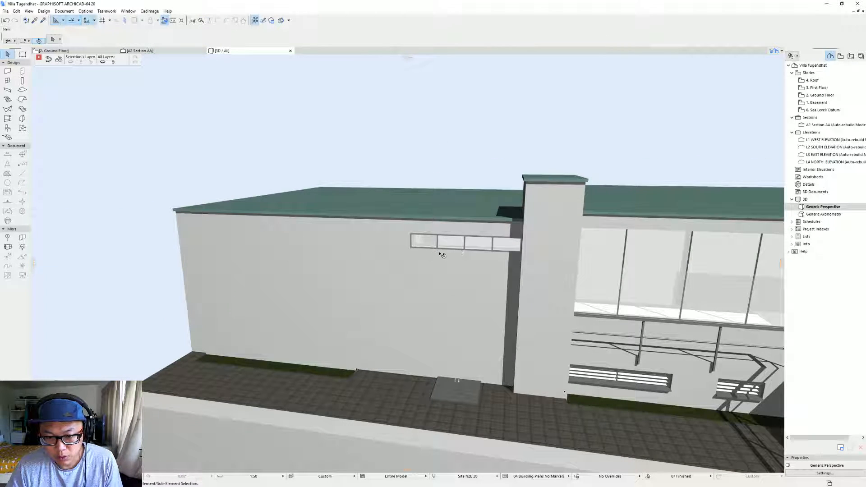
pyautogui.click(430, 311)
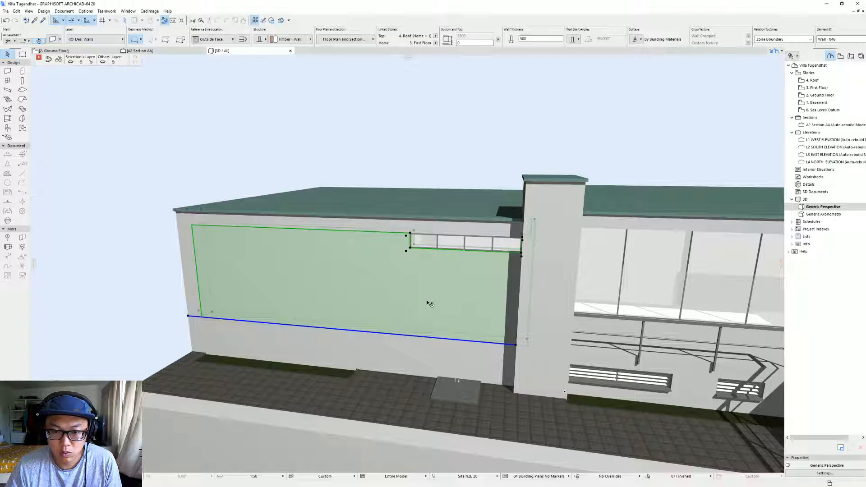
pyautogui.click(450, 246)
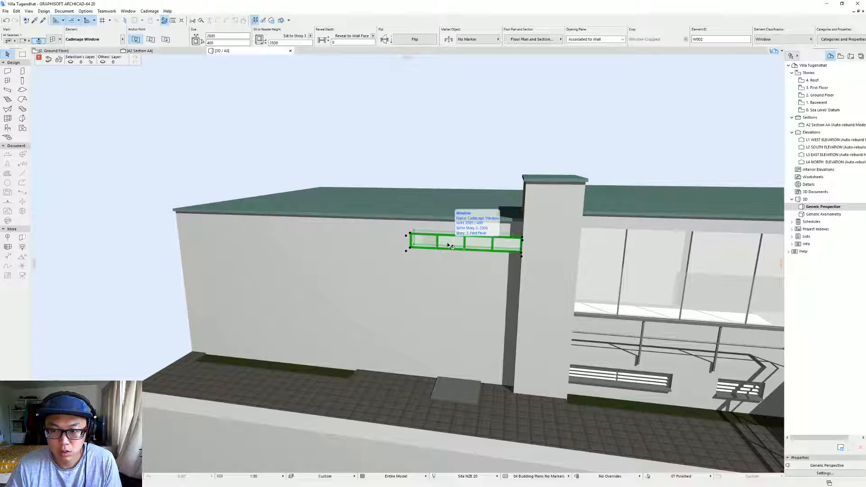
pyautogui.press('F2')
pyautogui.press('Escape')
pyautogui.scroll(-2, 397, 254)
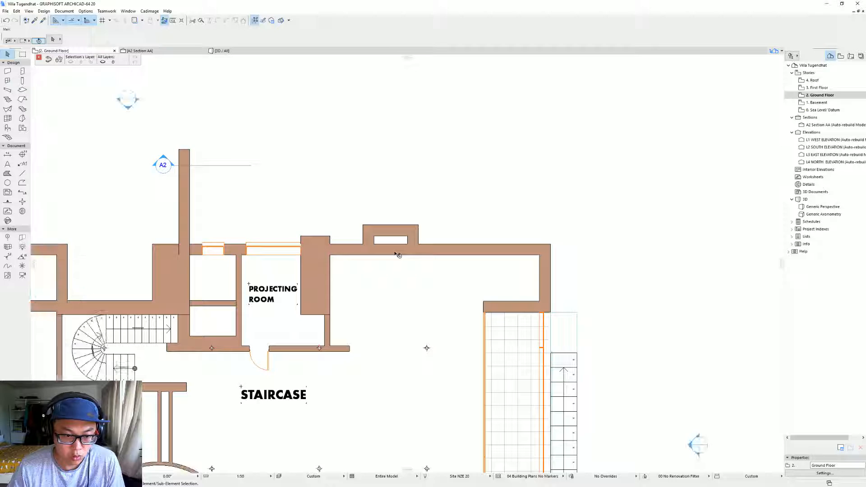
pyautogui.scroll(3, 270, 244)
# Step: Move the Projecting Room window slightly so its end meets the face of the thick wall block beside it
pyautogui.click(262, 268)
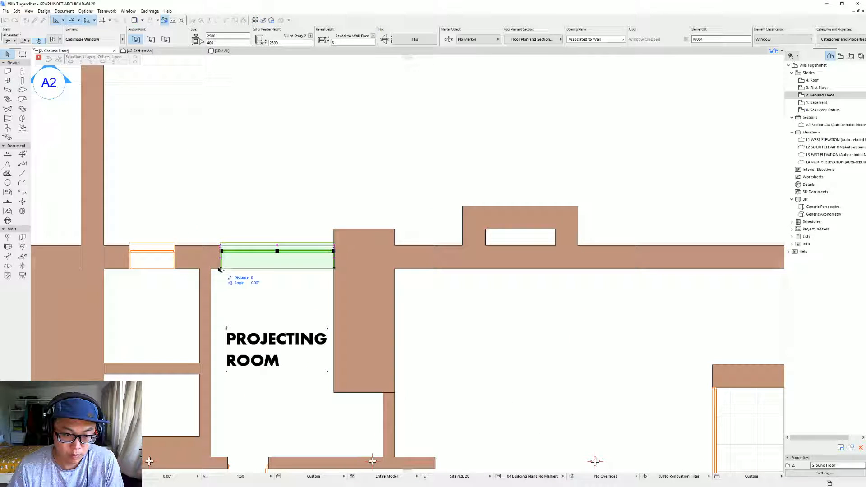
pyautogui.scroll(-2, 269, 270)
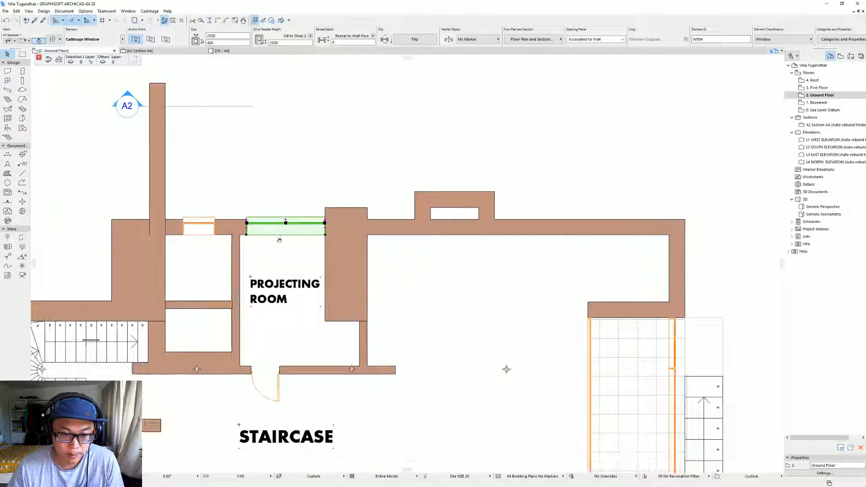
pyautogui.click(231, 243)
pyautogui.scroll(2, 232, 243)
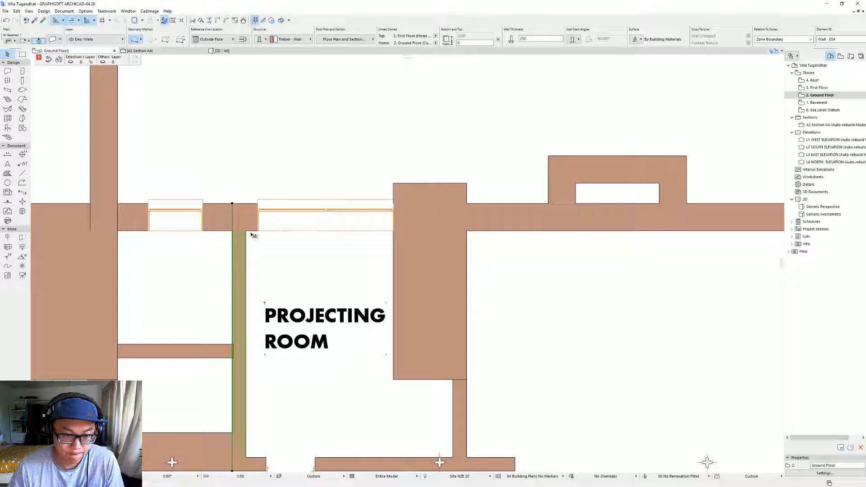
pyautogui.click(300, 213)
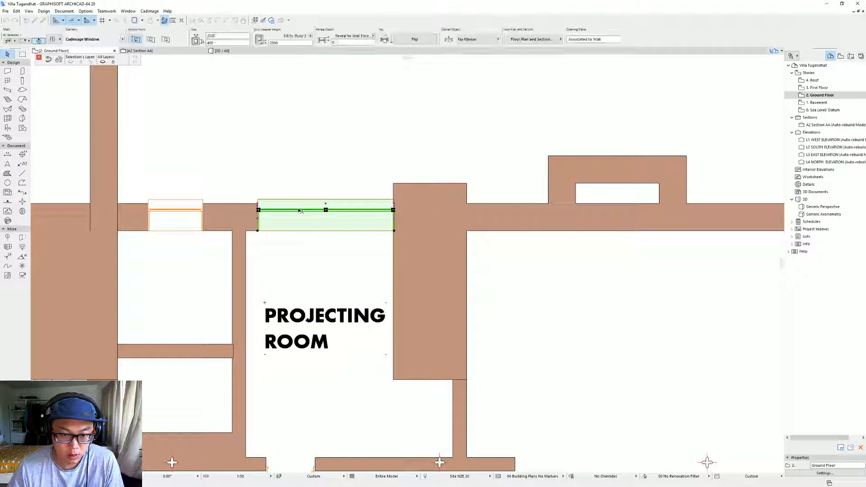
pyautogui.scroll(3, 395, 206)
pyautogui.hotkey('ctrl', 'd')
pyautogui.click(392, 215)
pyautogui.click(390, 208)
pyautogui.moveTo(275, 256); pyautogui.dragTo(418, 213, button='middle')
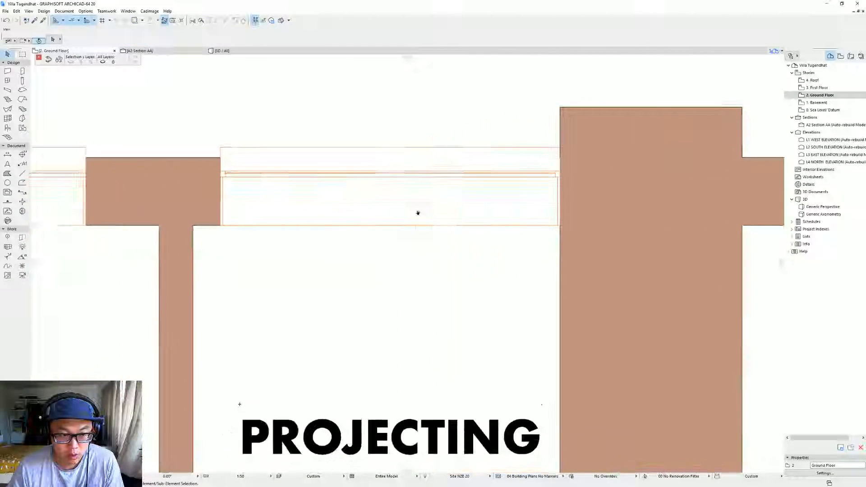
# Step: Stretch the Projecting Room window's free end to the inner face of the partition wall
pyautogui.scroll(-3, 418, 212)
pyautogui.click(338, 218)
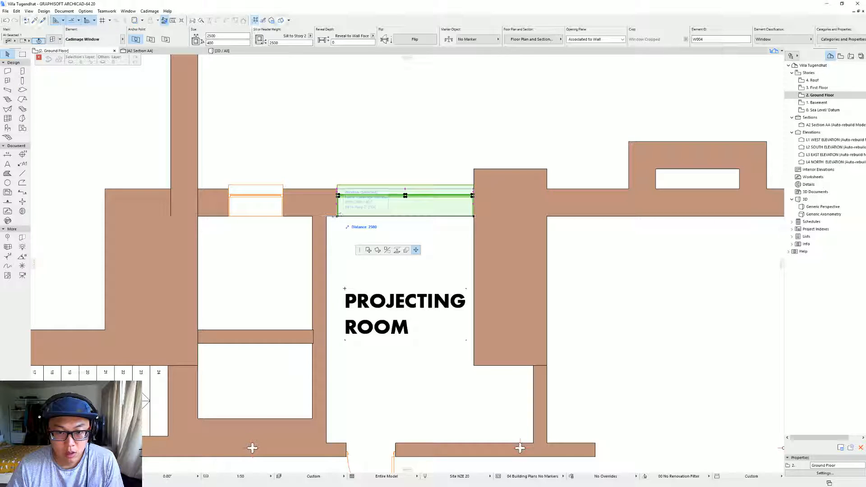
pyautogui.click(326, 217)
pyautogui.press('Escape')
# Step: Return to the 3D view and check the windows, chimney cap and railing along the street facade
pyautogui.scroll(-2, 400, 222)
pyautogui.moveTo(400, 221); pyautogui.dragTo(325, 211, button='middle')
pyautogui.press('F3')
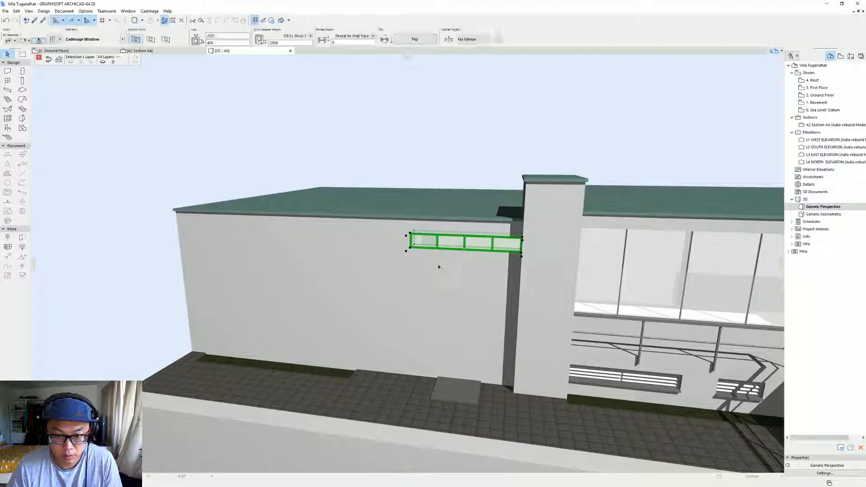
pyautogui.keyDown('shift'); pyautogui.moveTo(594, 325); pyautogui.dragTo(464, 283, button='middle'); pyautogui.keyUp('shift')
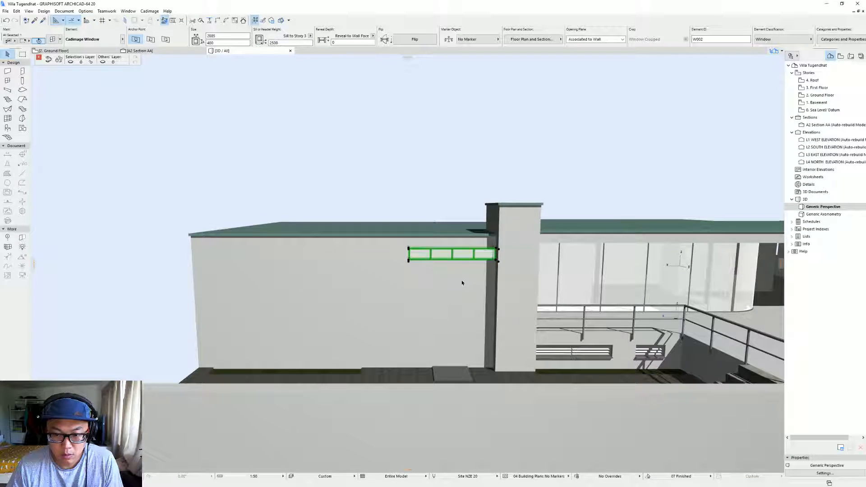
pyautogui.scroll(-2, 407, 269)
pyautogui.moveTo(406, 269); pyautogui.dragTo(327, 252, button='middle')
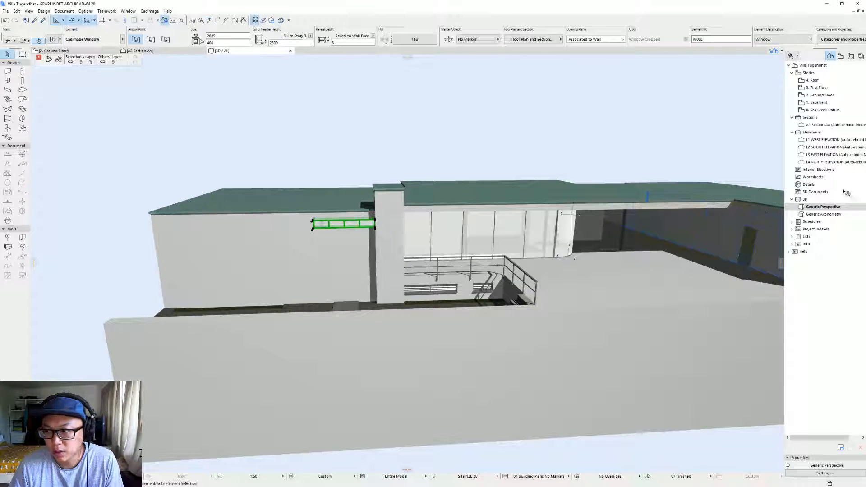
pyautogui.press('Escape')
# Step: Open the L4 North Elevation, select all layers in the layer settings and apply the settings
pyautogui.doubleClick(822, 162)
pyautogui.scroll(4, 263, 259)
pyautogui.scroll(-6, 357, 279)
pyautogui.scroll(4, 318, 298)
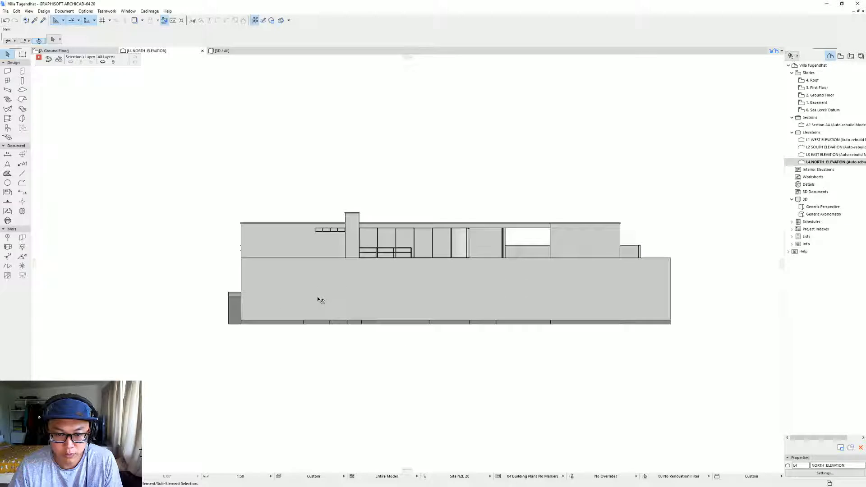
pyautogui.hotkey('ctrl', 'l')
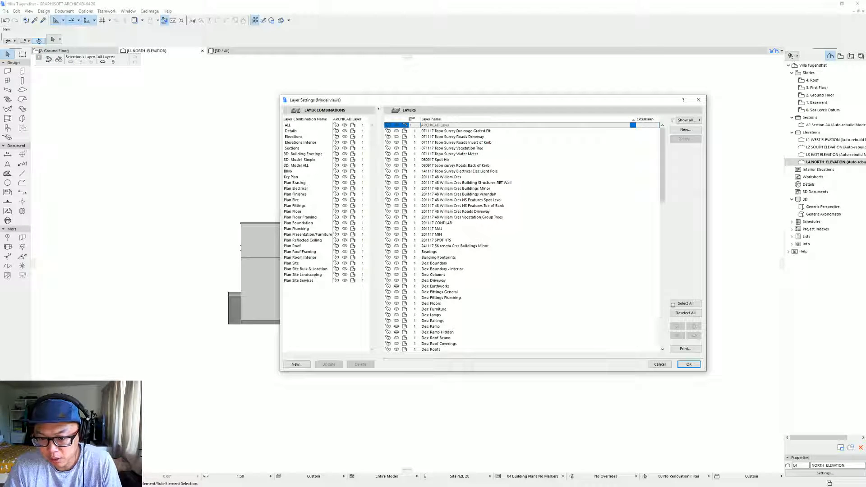
pyautogui.click(685, 304)
pyautogui.click(689, 364)
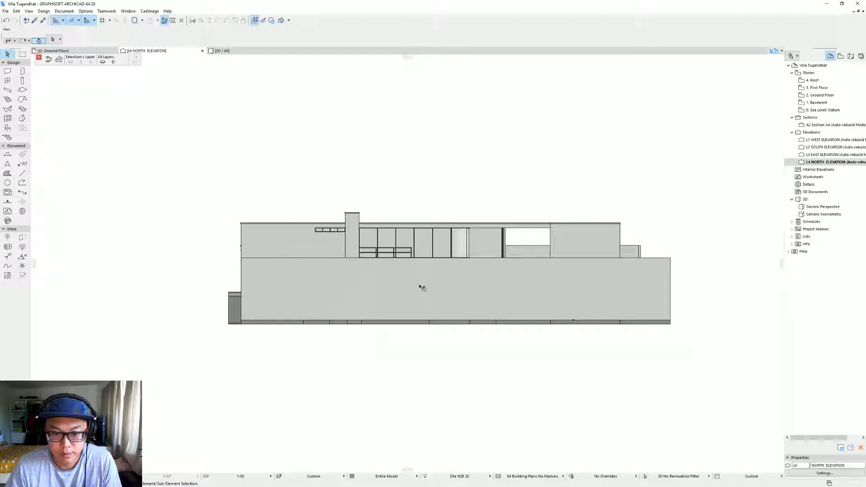
# Step: Examine the chimney, high-level window strip and railing on the L4 North Elevation, and return to the Ground Floor plan
pyautogui.scroll(-6, 422, 277)
pyautogui.scroll(4, 439, 276)
pyautogui.scroll(7, 311, 252)
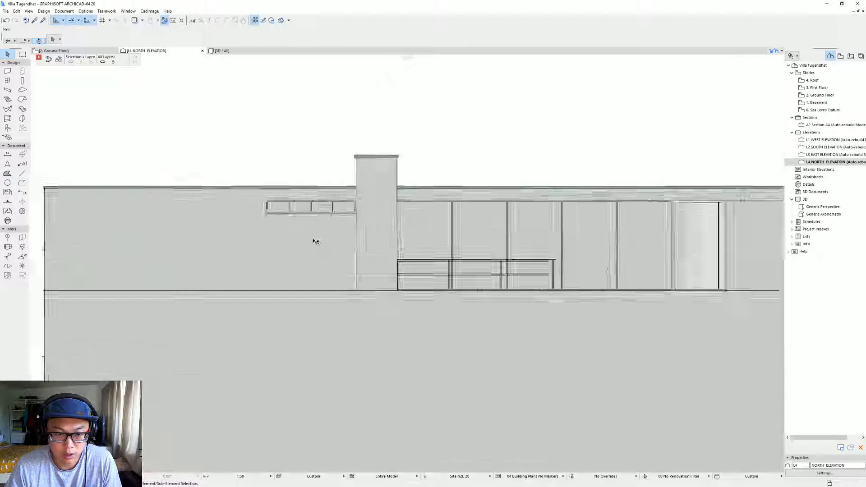
pyautogui.press('F2')
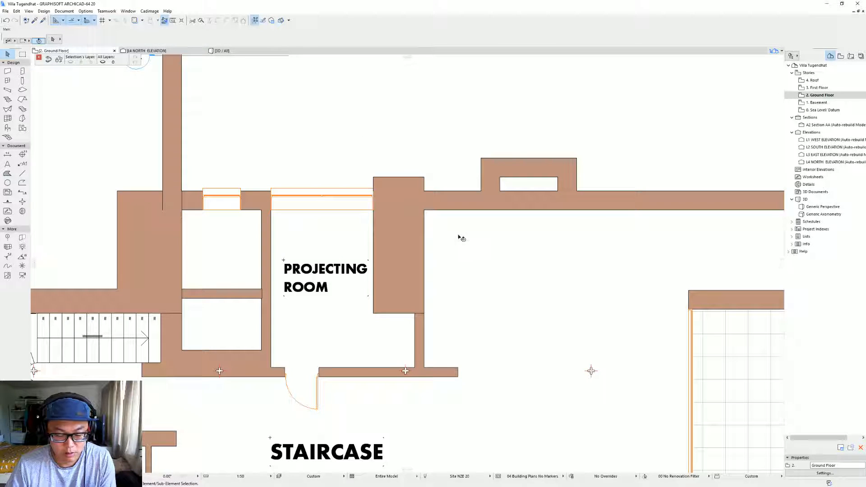
# Step: In the 3D view, move the small square slab on the sunken terrace about 400 mm along the wall, away from the chimney
pyautogui.press('F3')
pyautogui.scroll(-2, 343, 263)
pyautogui.keyDown('shift'); pyautogui.moveTo(351, 271); pyautogui.dragTo(345, 309, button='middle'); pyautogui.keyUp('shift')
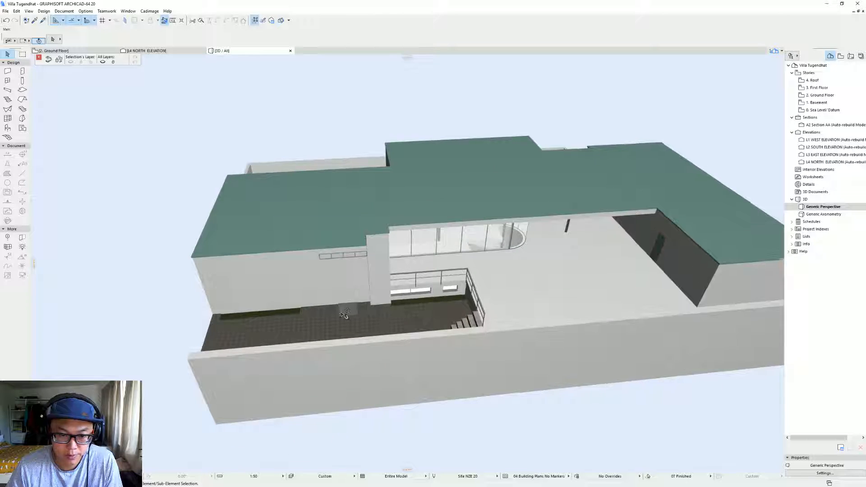
pyautogui.click(349, 305)
pyautogui.hotkey('ctrl', 'd')
pyautogui.click(348, 307)
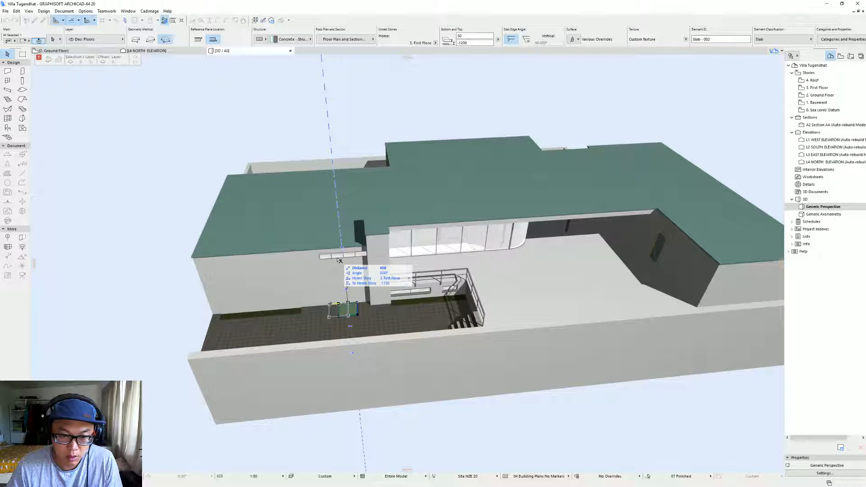
pyautogui.press('Escape')
pyautogui.press('Escape')
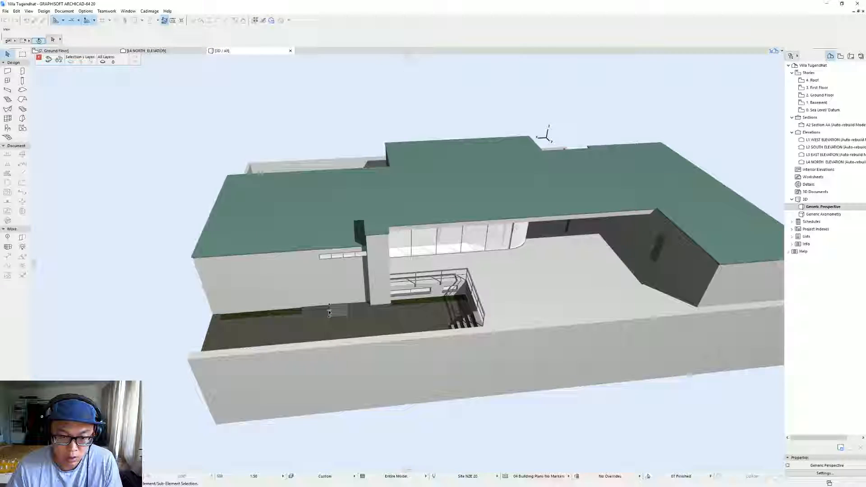
# Step: Copy the small square slab into the corner between the house wall and chimney, and offset its free edges inward to shrink it
pyautogui.scroll(3, 343, 311)
pyautogui.click(373, 303)
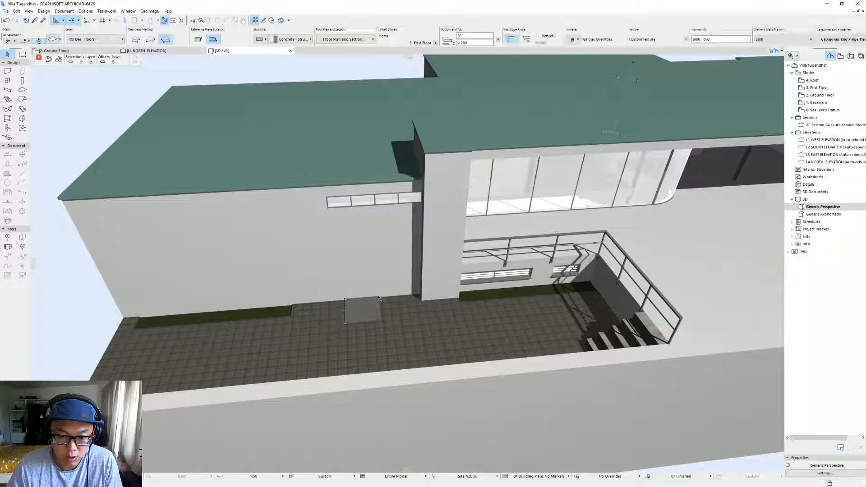
pyautogui.moveTo(380, 299); pyautogui.dragTo(419, 298)
pyautogui.click(388, 309)
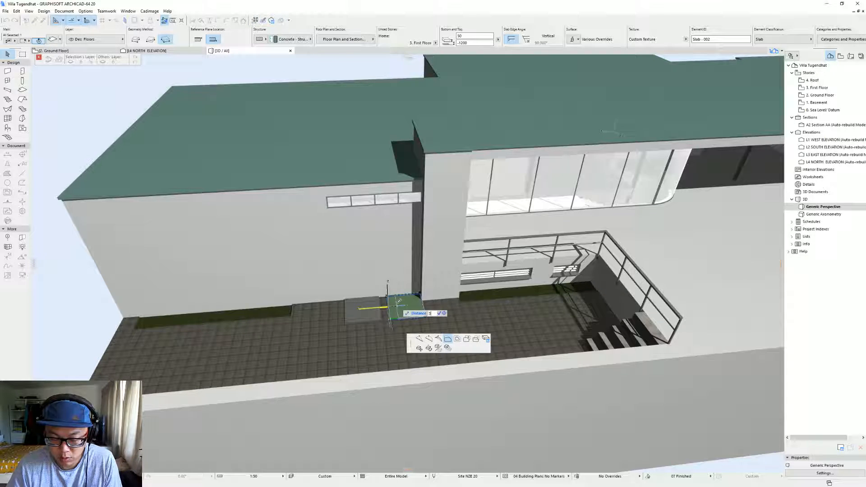
pyautogui.press('Return')
pyautogui.click(417, 320)
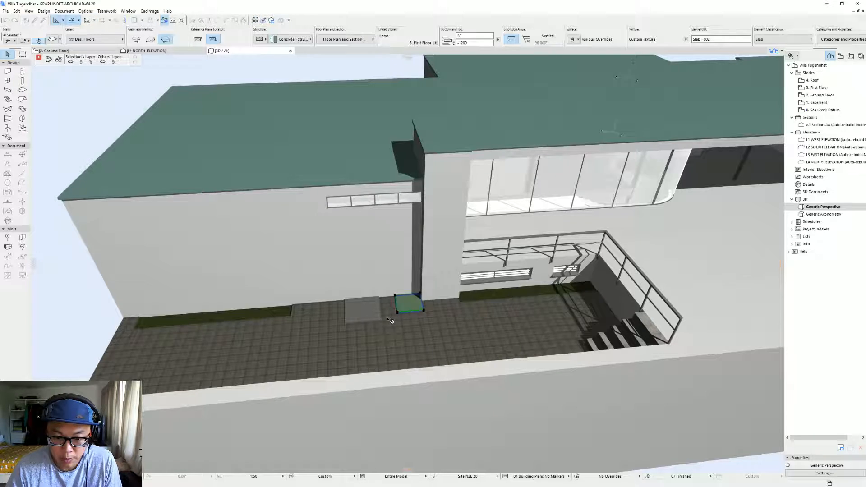
# Step: Set the thickness of the small slab in the chimney corner to 600 mm
pyautogui.scroll(4, 390, 321)
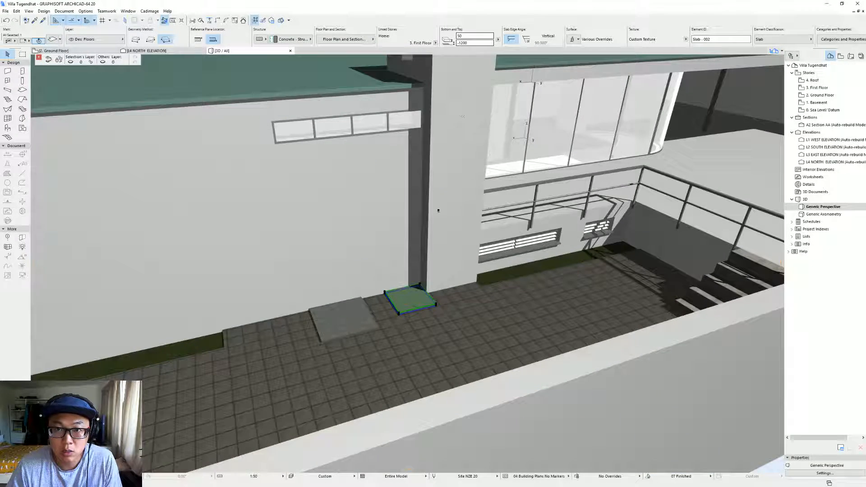
pyautogui.scroll(3, 443, 218)
pyautogui.keyDown('shift'); pyautogui.moveTo(443, 218); pyautogui.dragTo(455, 207, button='middle'); pyautogui.keyUp('shift')
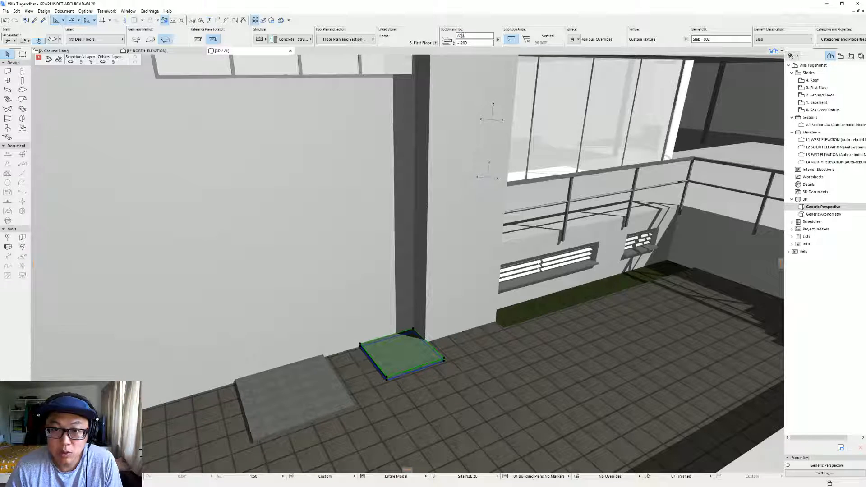
pyautogui.write('0')
pyautogui.press('Return')
pyautogui.press('Escape')
# Step: Inspect the raised block beside the chimney and the entrance terrace slab, selecting each one to check its settings
pyautogui.scroll(-4, 382, 264)
pyautogui.scroll(-3, 381, 263)
pyautogui.keyDown('shift'); pyautogui.moveTo(381, 264); pyautogui.dragTo(319, 300, button='middle'); pyautogui.keyUp('shift')
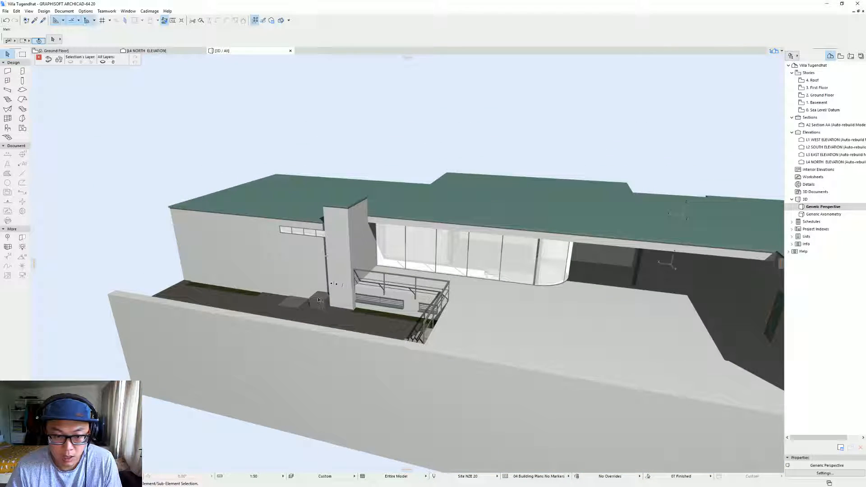
pyautogui.click(324, 303)
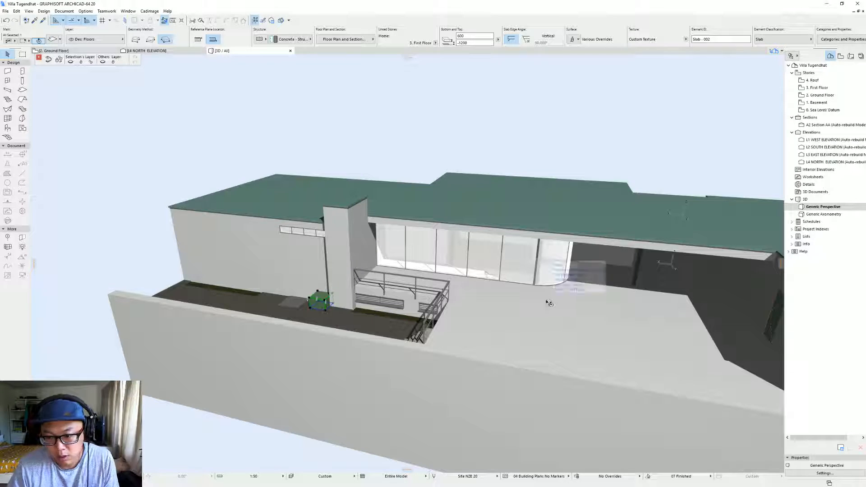
pyautogui.press('Escape')
pyautogui.click(564, 304)
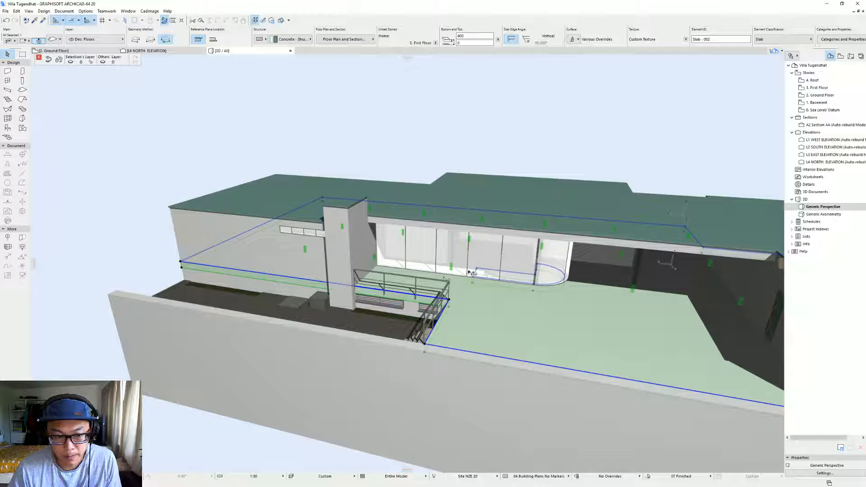
pyautogui.click(308, 248)
pyautogui.press('Escape')
pyautogui.press('Escape')
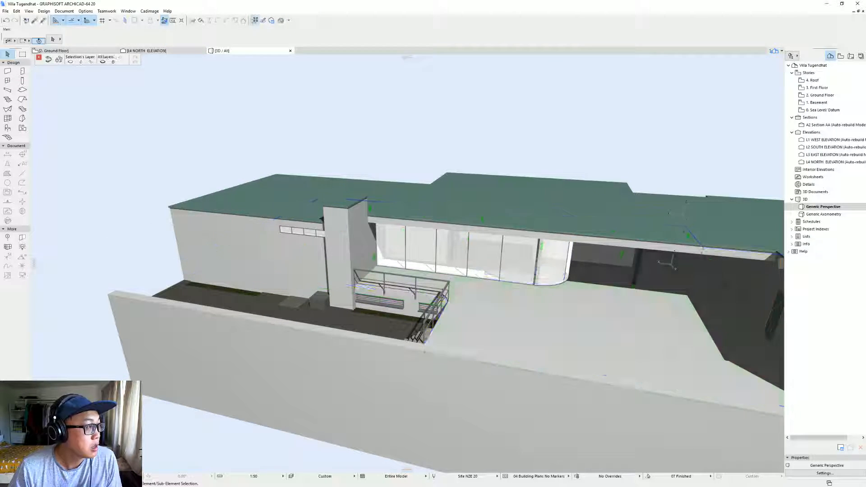
# Step: Switch to Google Street View, examine the entrance terrace paving, railing and glazing from the street, and return to the ARCHICAD model
pyautogui.hotkey('alt', 'Tab')
pyautogui.moveTo(581, 262); pyautogui.dragTo(361, 206)
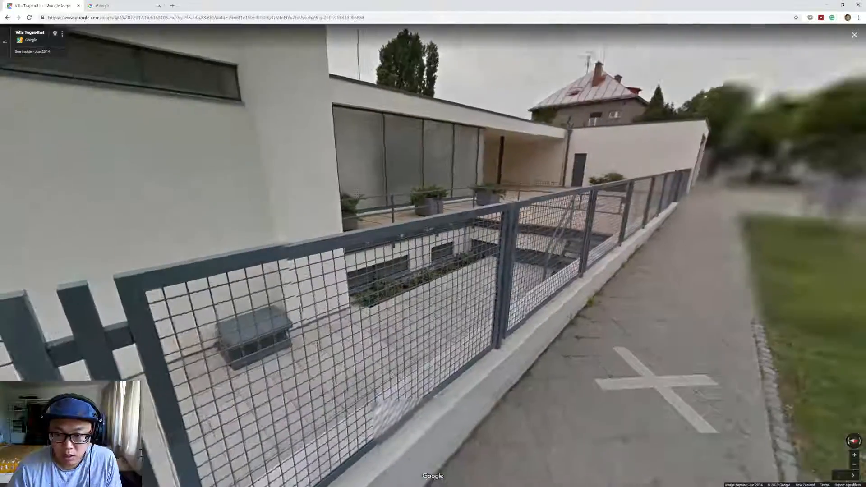
pyautogui.click(693, 230)
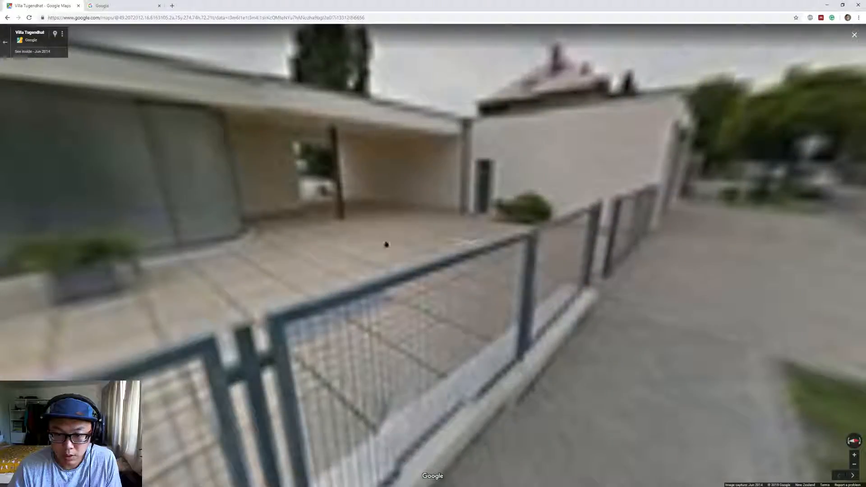
pyautogui.moveTo(386, 245); pyautogui.dragTo(615, 132)
pyautogui.moveTo(419, 163); pyautogui.dragTo(576, 240)
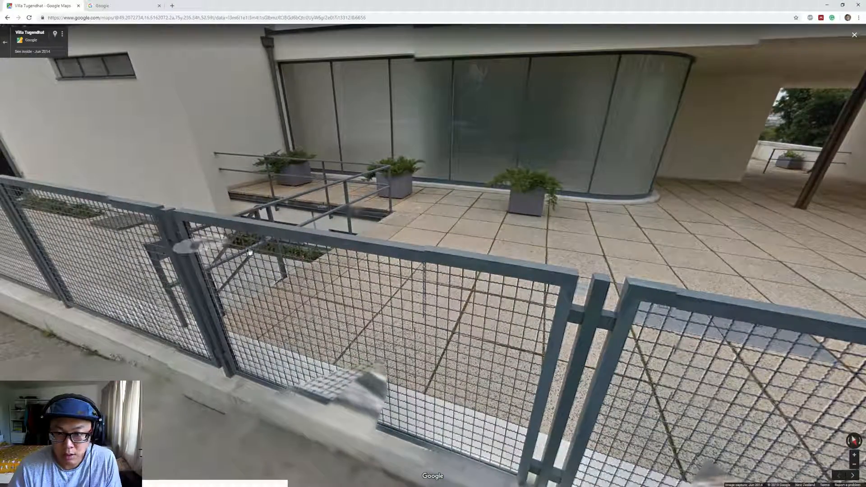
pyautogui.moveTo(587, 194); pyautogui.dragTo(289, 257)
pyautogui.moveTo(331, 186); pyautogui.dragTo(502, 223)
pyautogui.moveTo(226, 255); pyautogui.dragTo(455, 253)
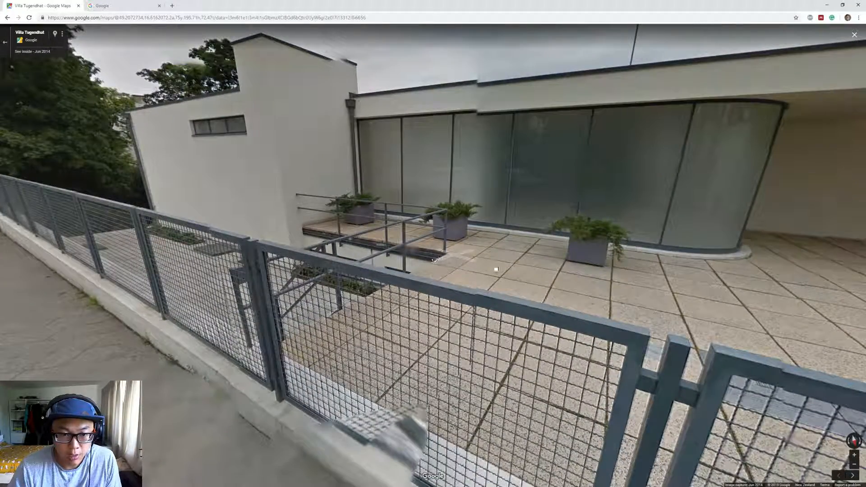
pyautogui.hotkey('alt', 'Tab')
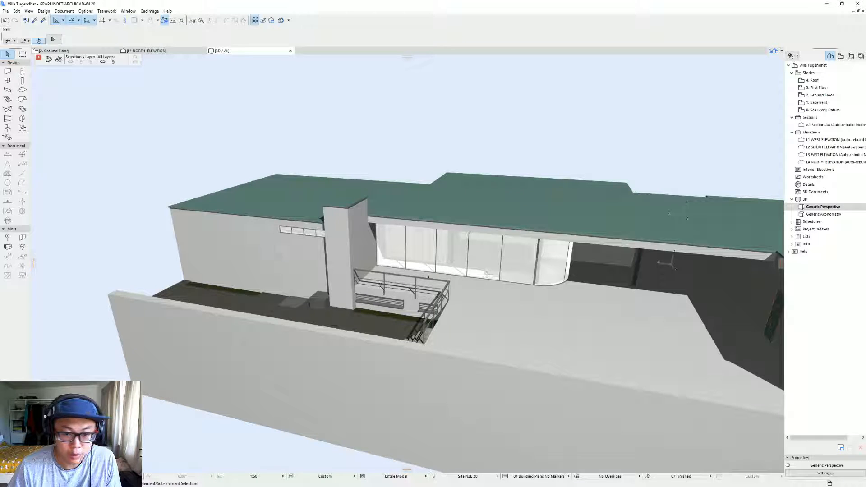
# Step: Check the entrance terrace slab in 3D, and open the First Floor plan to examine the slab's full outline there
pyautogui.click(490, 302)
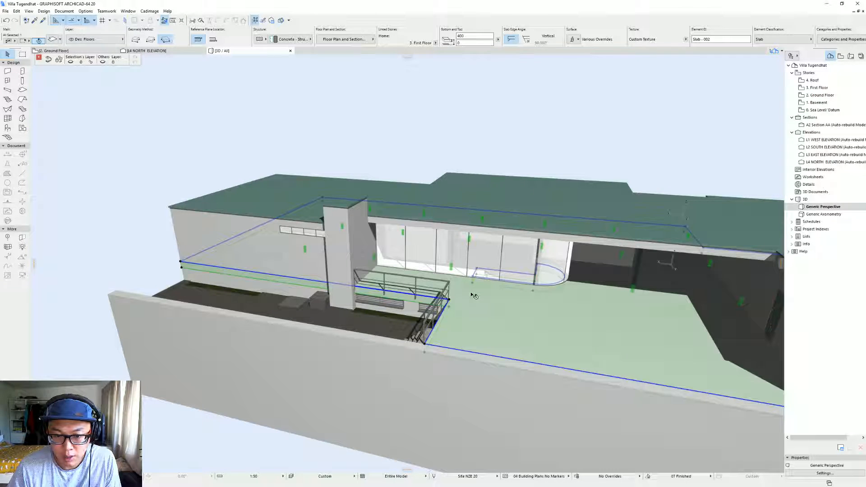
pyautogui.press('Escape')
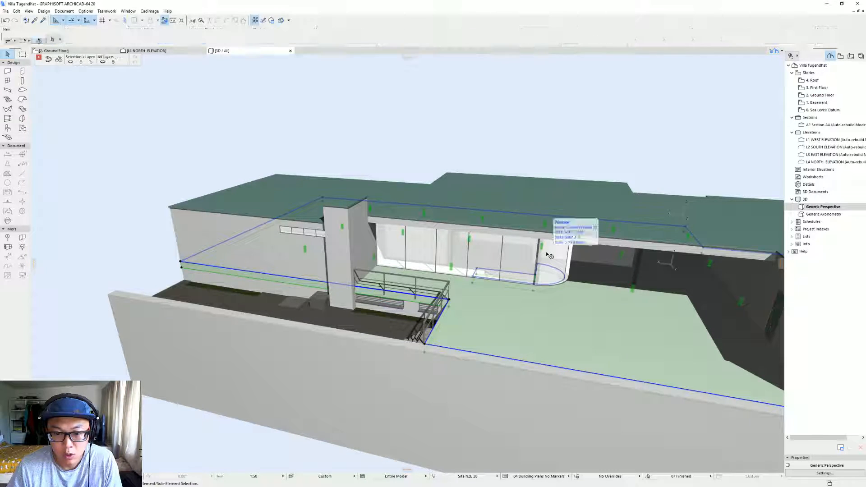
pyautogui.press('F2')
pyautogui.scroll(-5, 433, 232)
pyautogui.moveTo(433, 231); pyautogui.dragTo(551, 313, button='middle')
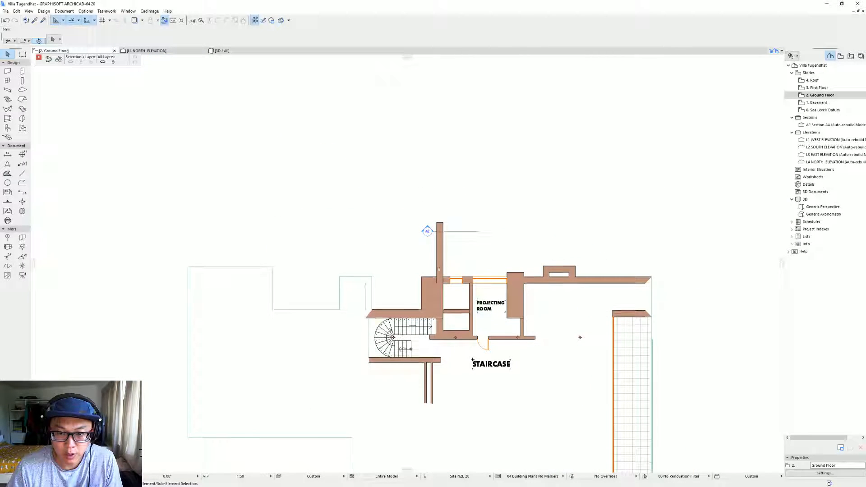
pyautogui.doubleClick(818, 87)
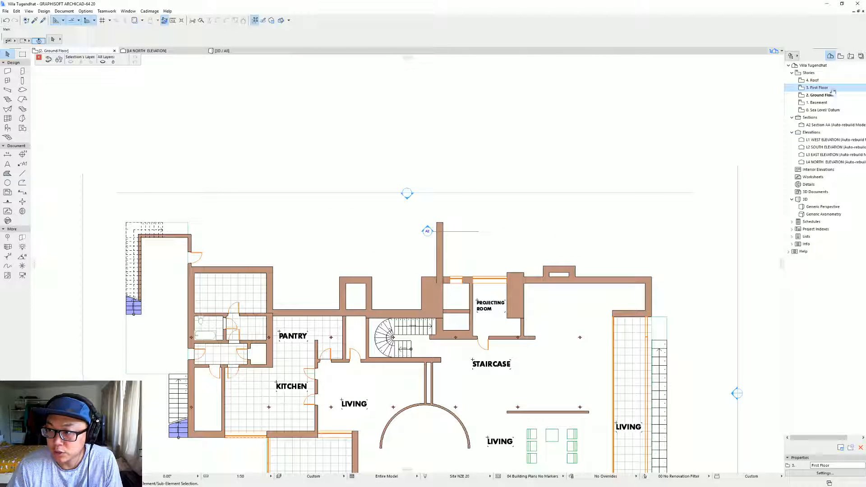
pyautogui.click(419, 259)
pyautogui.moveTo(420, 259); pyautogui.dragTo(447, 123, button='middle')
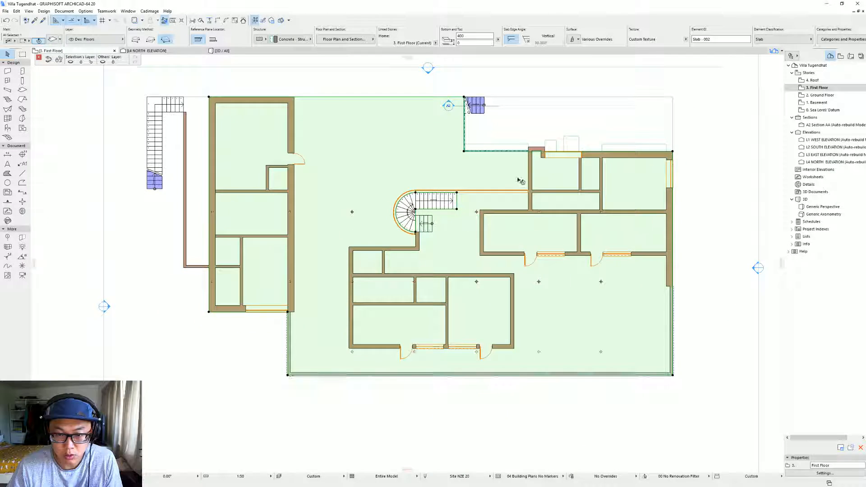
pyautogui.press('Escape')
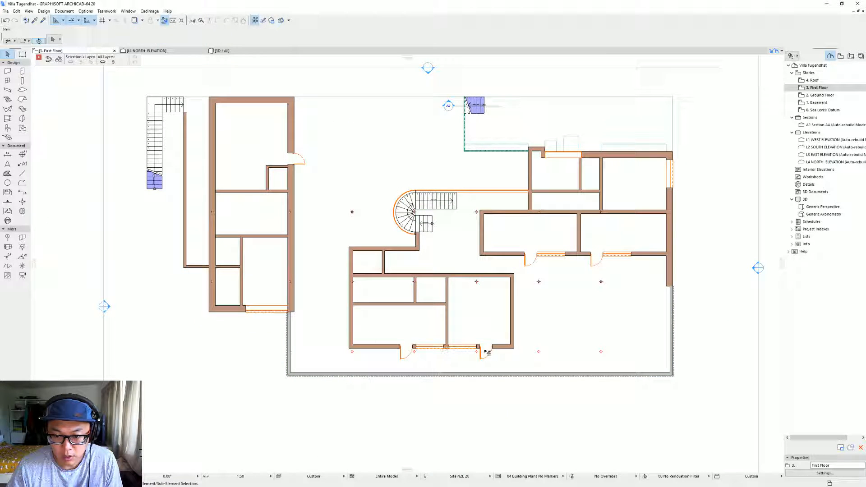
# Step: Add a short wall closing the gap between the lower bedroom block's corner and the end of the wall above it
pyautogui.click(482, 246)
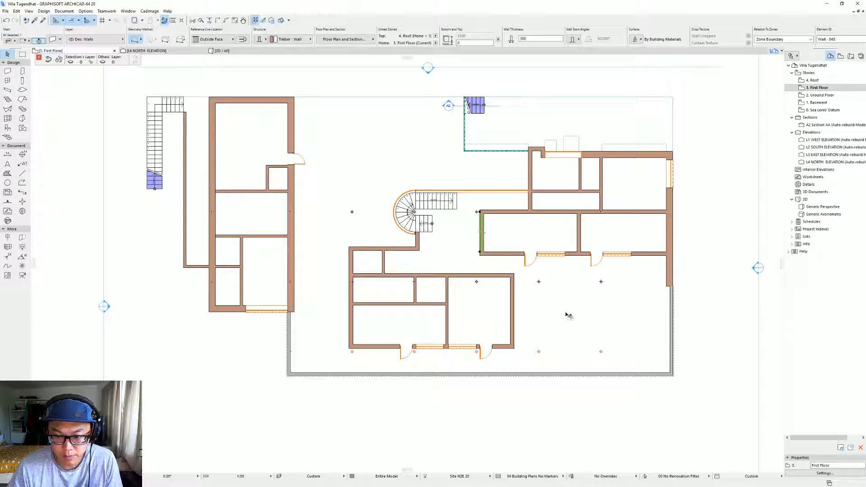
pyautogui.click(515, 274)
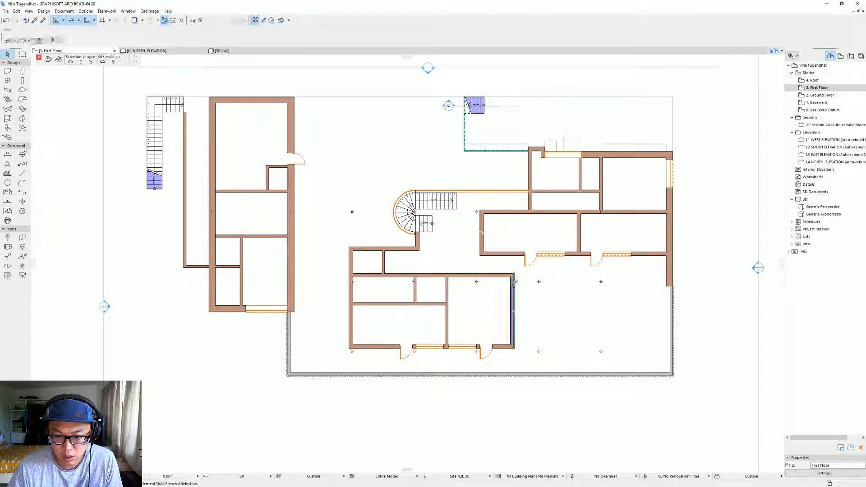
pyautogui.click(515, 256)
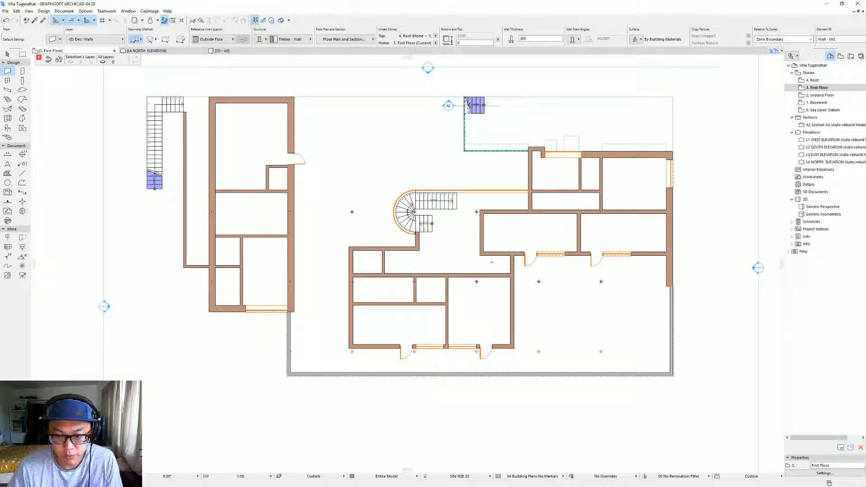
pyautogui.press('Escape')
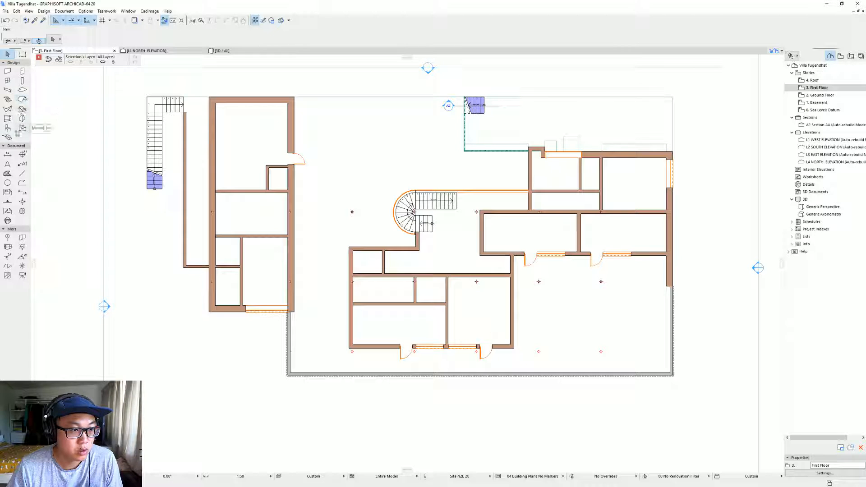
# Step: Create a slab filling the open First Floor terrace around the room blocks, and correct its outline point near the entrance steps
pyautogui.click(22, 90)
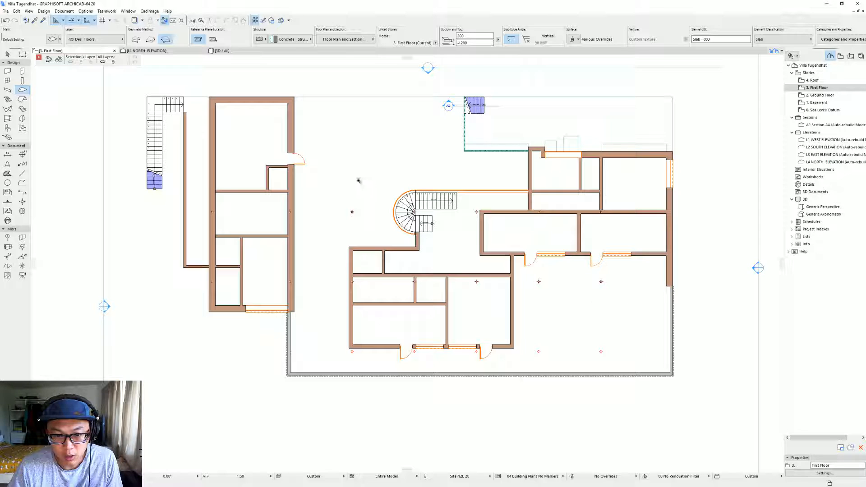
pyautogui.keyDown('shift'); pyautogui.click(372, 161); pyautogui.keyUp('shift')
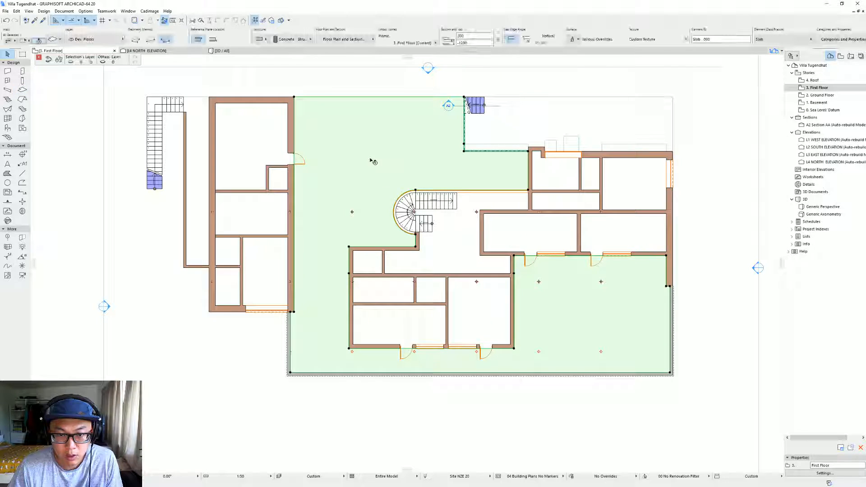
pyautogui.click(515, 275)
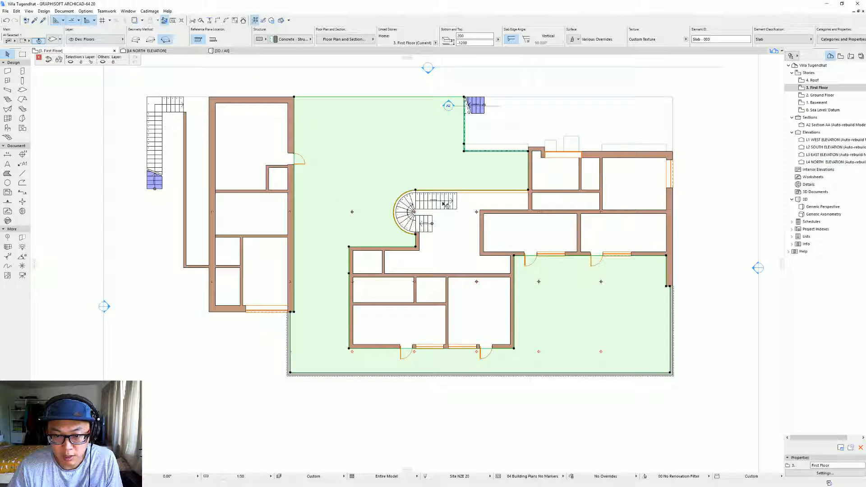
pyautogui.click(465, 145)
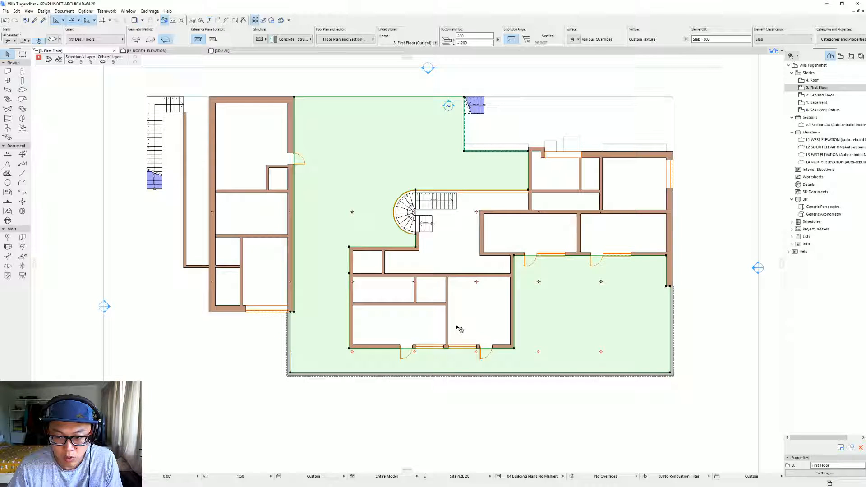
# Step: Set the new terrace slab's thickness to 50 mm and adjust its elevation to suit
pyautogui.moveTo(485, 43); pyautogui.dragTo(337, 46)
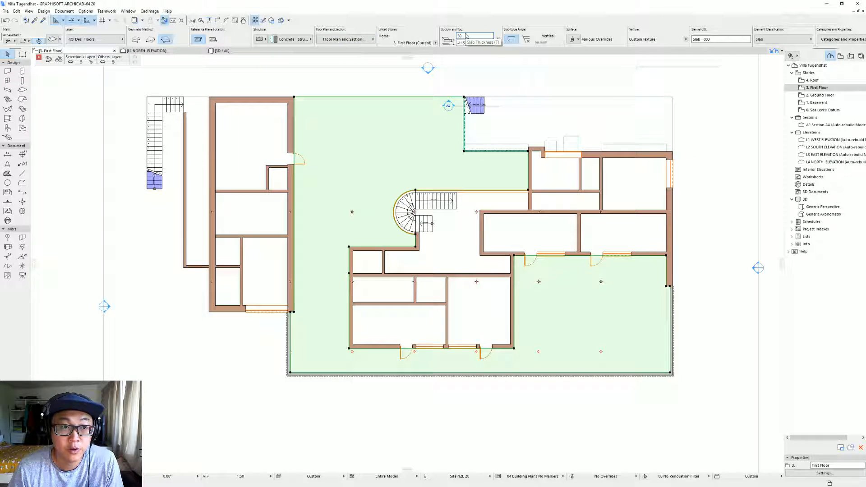
pyautogui.press('Escape')
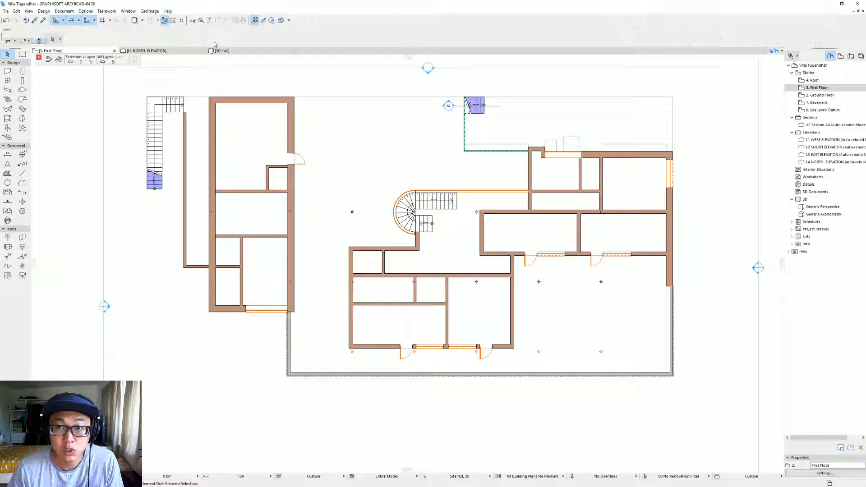
# Step: Examine the First Floor terrace in 3D around the curved glazing, chimney block and stair railing for the new paving slab
pyautogui.press('F3')
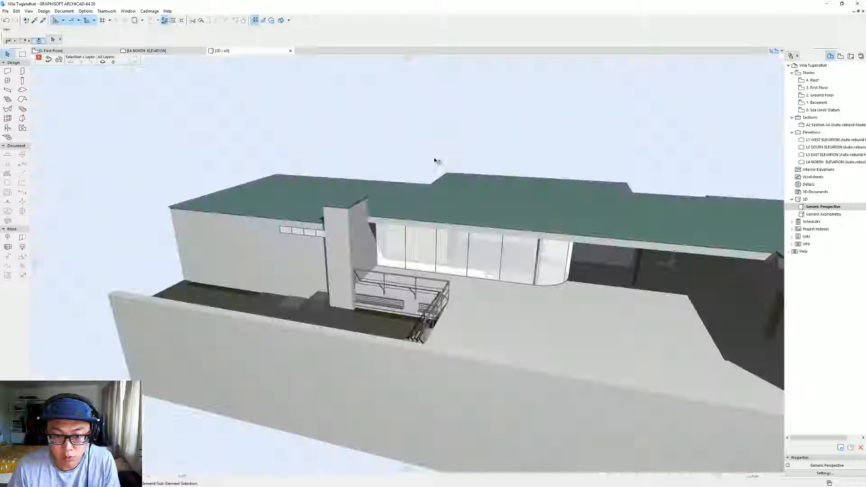
pyautogui.click(508, 291)
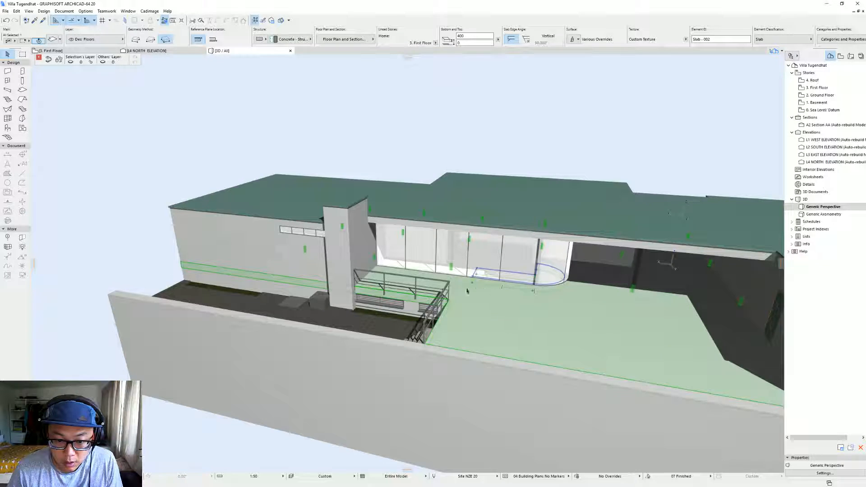
pyautogui.scroll(5, 500, 319)
pyautogui.keyDown('shift'); pyautogui.moveTo(500, 319); pyautogui.dragTo(656, 319, button='middle'); pyautogui.keyUp('shift')
pyautogui.scroll(-5, 656, 319)
pyautogui.keyDown('shift'); pyautogui.moveTo(510, 294); pyautogui.dragTo(348, 231, button='middle'); pyautogui.keyUp('shift')
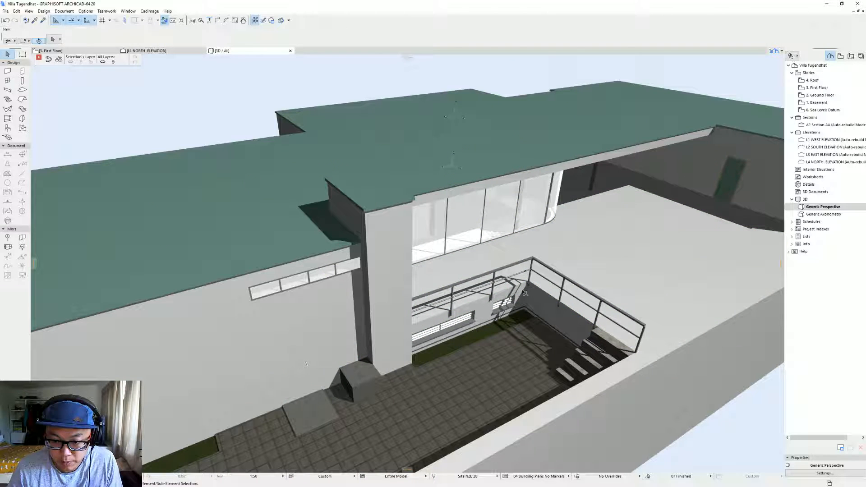
pyautogui.press('Escape')
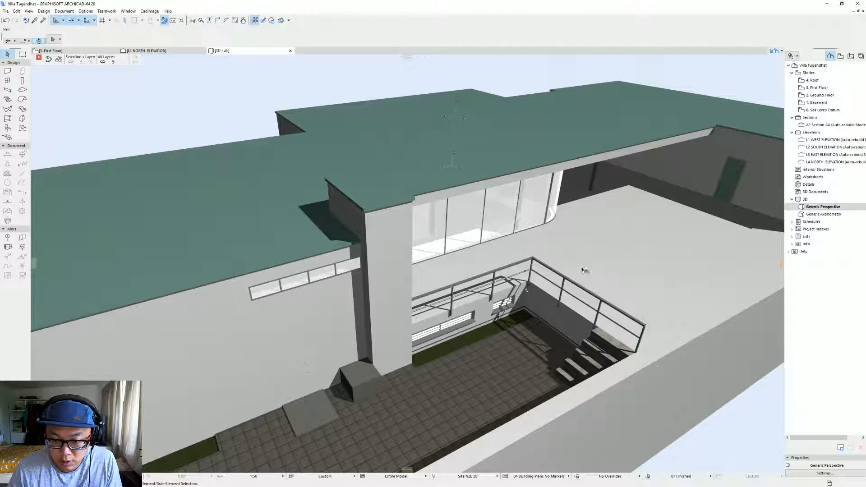
pyautogui.click(466, 241)
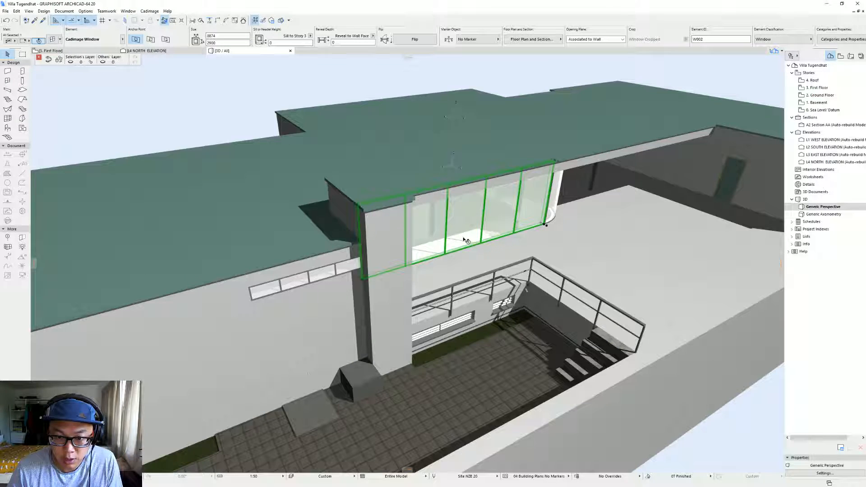
# Step: Move the new terrace slab away from the room walls on the First Floor plan, past the terrace's street edge
pyautogui.press('F2')
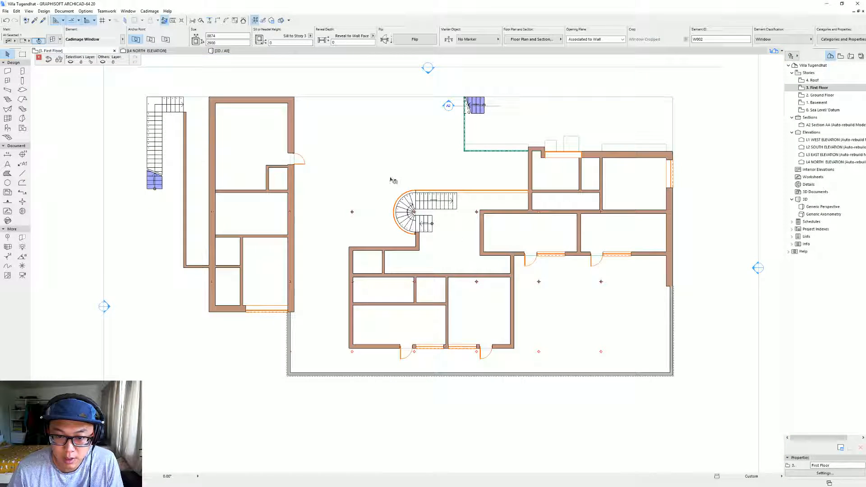
pyautogui.click(381, 156)
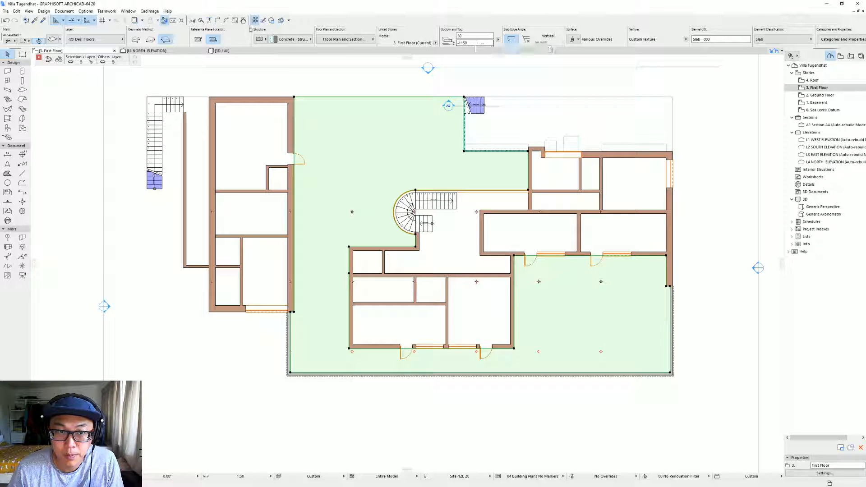
pyautogui.moveTo(418, 150); pyautogui.dragTo(436, 227, button='middle')
pyautogui.click(353, 205)
pyautogui.click(373, 155)
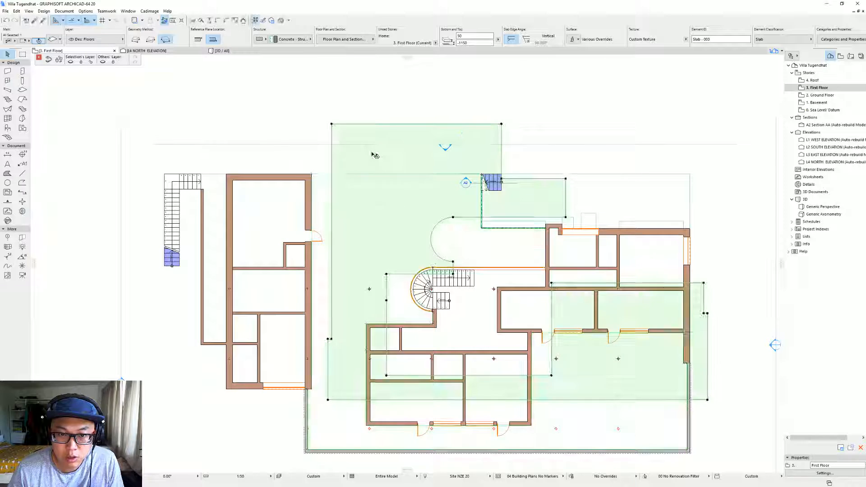
pyautogui.press('Escape')
# Step: Move the displaced terrace slab in 3D by its outline corner, back against the room walls and up to terrace floor level
pyautogui.press('F3')
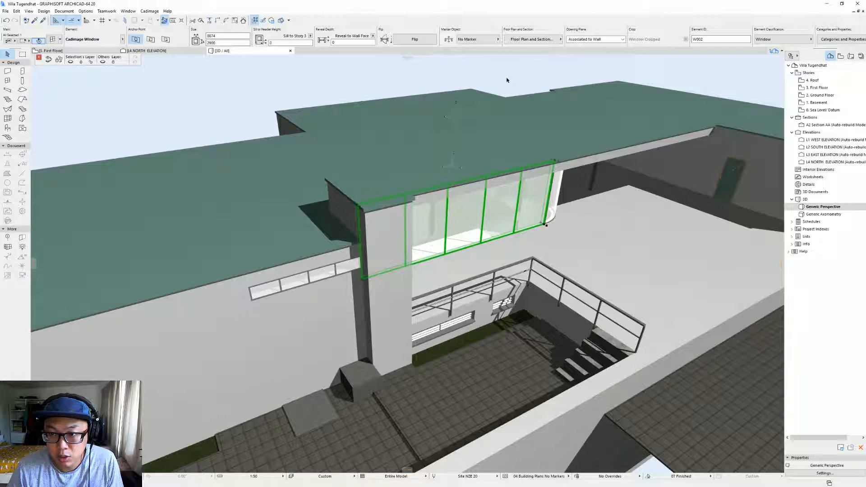
pyautogui.press('Escape')
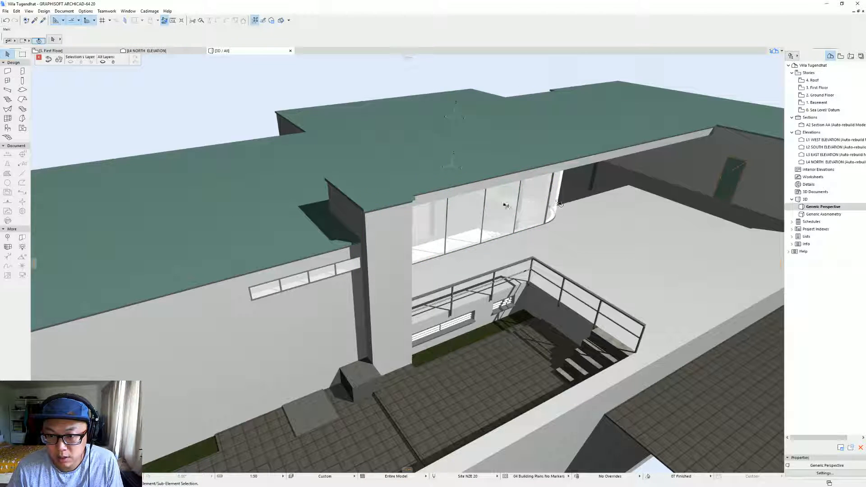
pyautogui.scroll(-3, 218, 125)
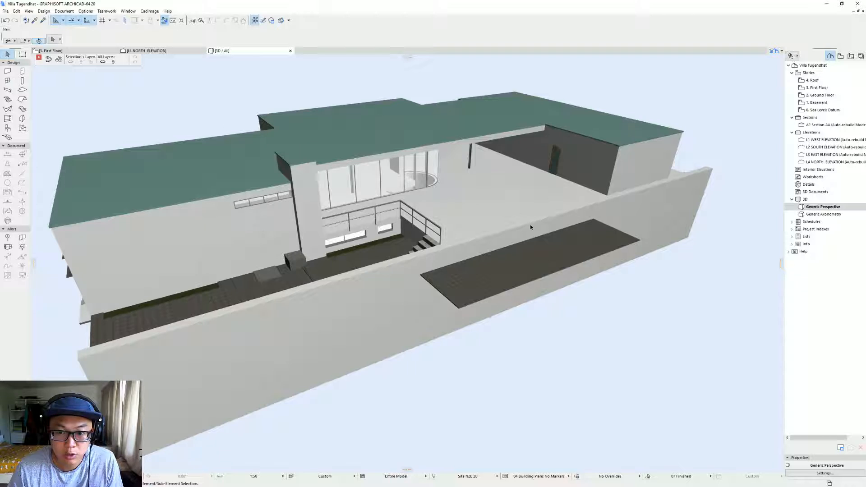
pyautogui.click(568, 248)
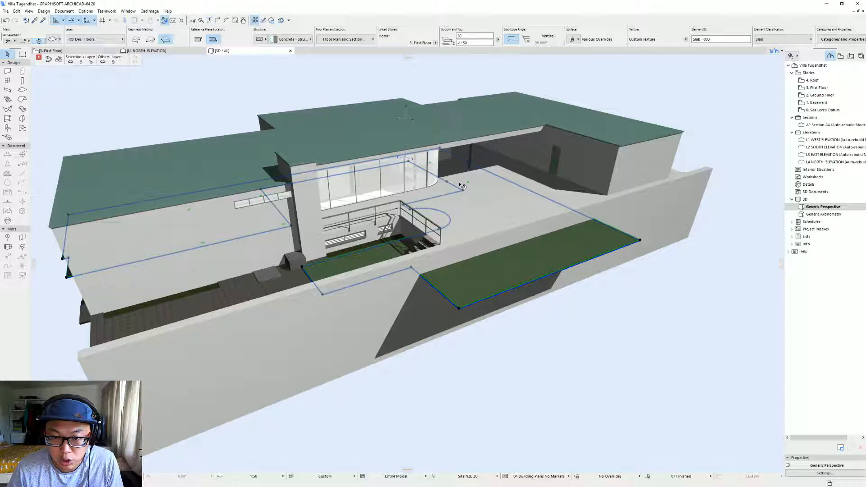
pyautogui.scroll(4, 454, 198)
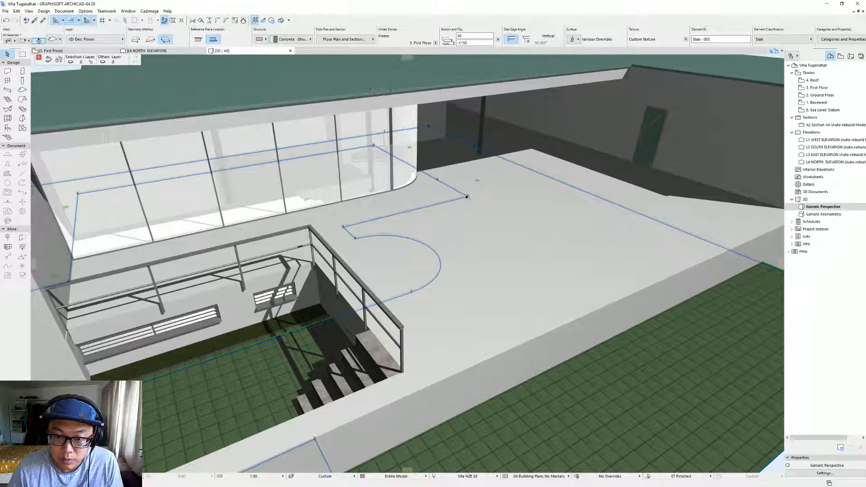
pyautogui.click(468, 197)
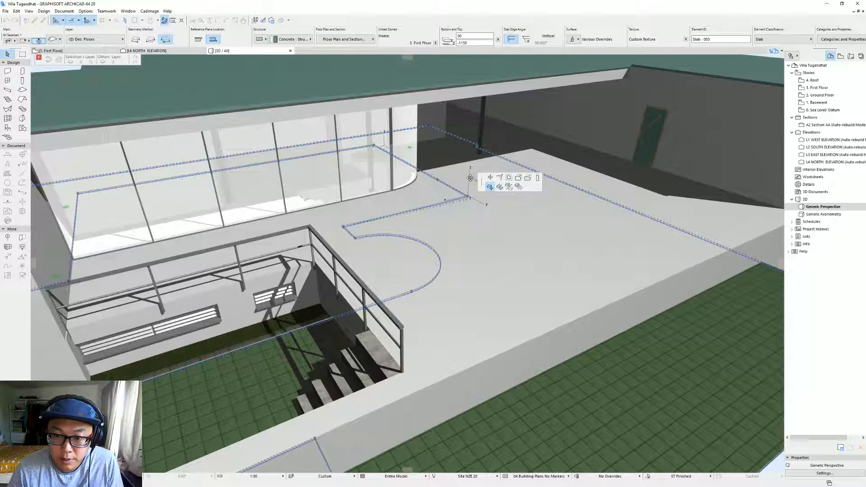
pyautogui.click(447, 139)
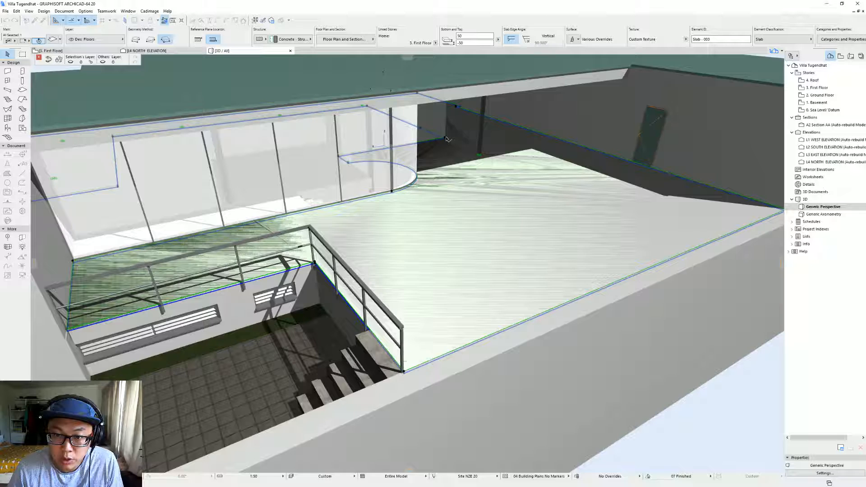
pyautogui.click(446, 139)
pyautogui.click(447, 139)
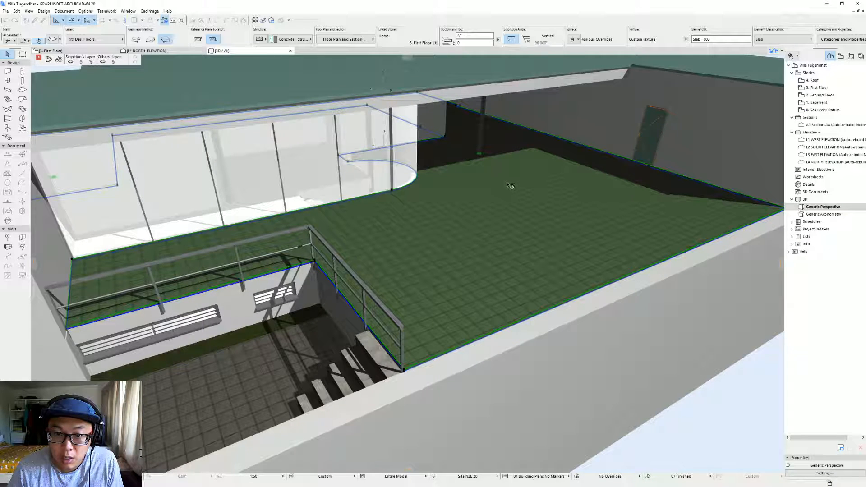
# Step: Set the terrace slab's elevation to 0 relative to the First Floor and check it against the railing and glazing
pyautogui.scroll(5, 511, 186)
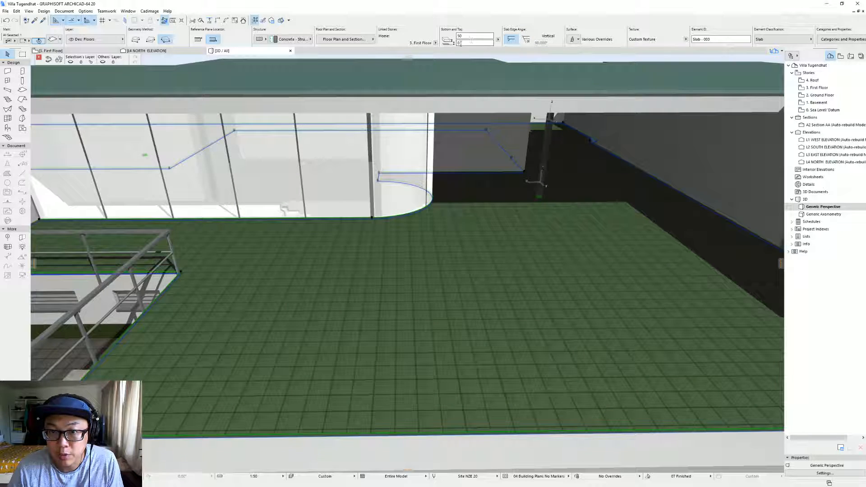
pyautogui.scroll(-5, 416, 116)
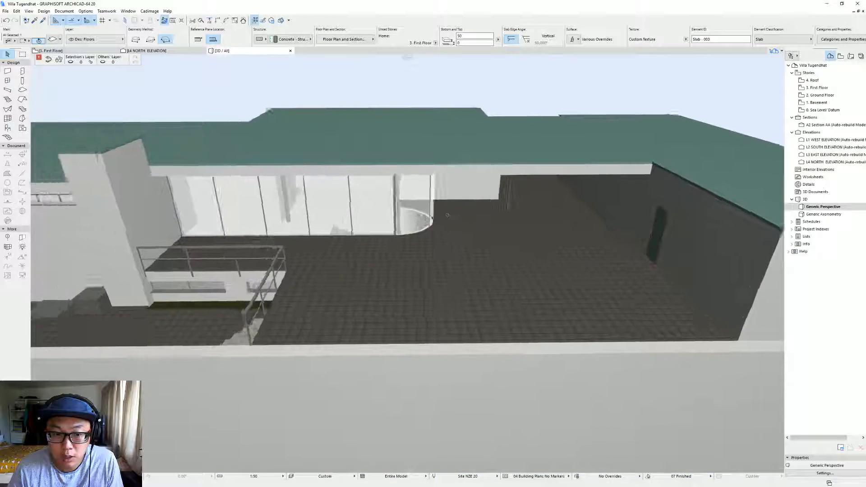
pyautogui.keyDown('shift'); pyautogui.moveTo(448, 215); pyautogui.dragTo(479, 192, button='middle'); pyautogui.keyUp('shift')
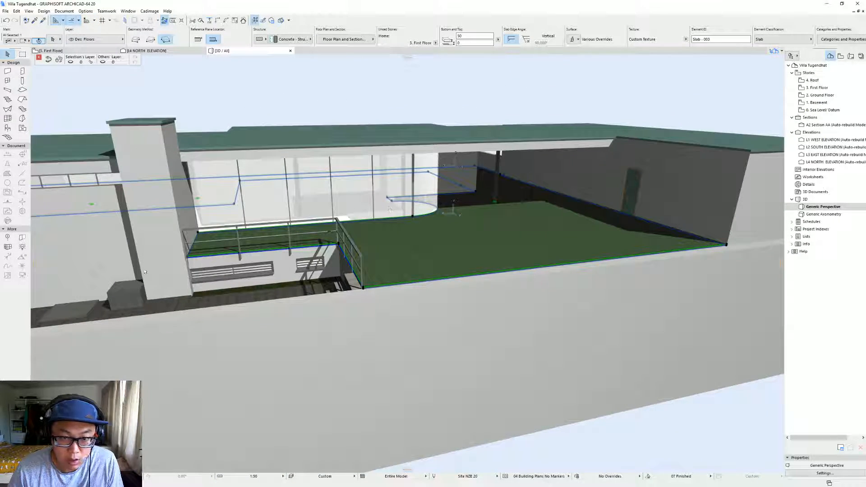
# Step: Compare the tile options for the terrace slab's top surface, keep Tiles - Tan 300x300, and inspect the tiling up close
pyautogui.doubleClick(547, 197)
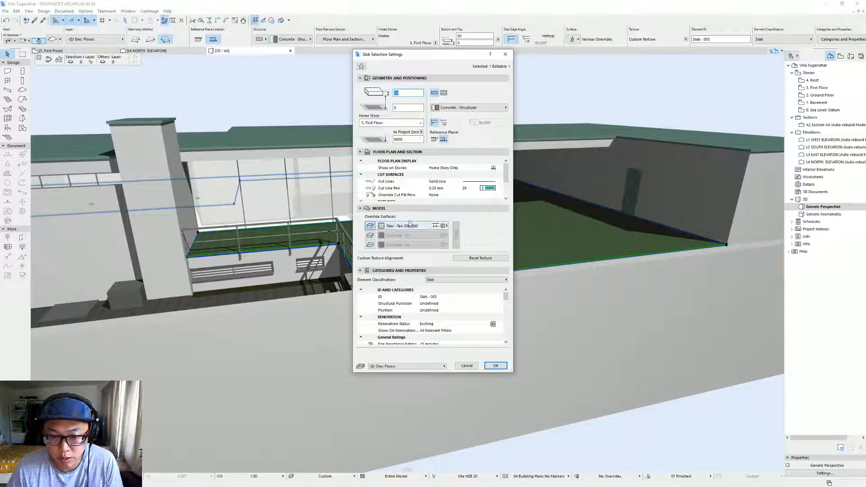
pyautogui.click(406, 225)
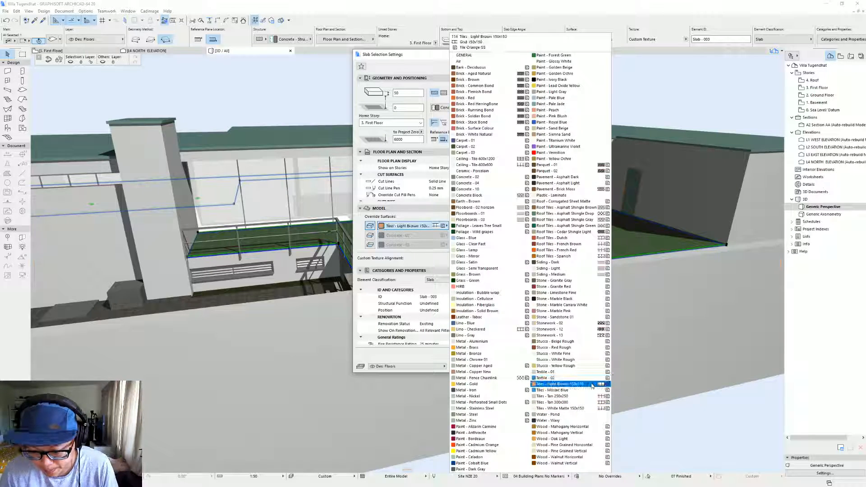
pyautogui.click(587, 397)
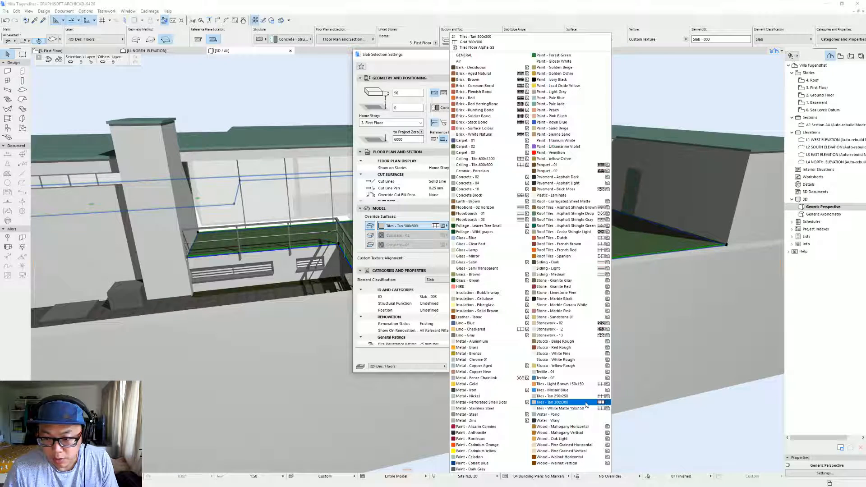
pyautogui.click(586, 405)
pyautogui.click(496, 364)
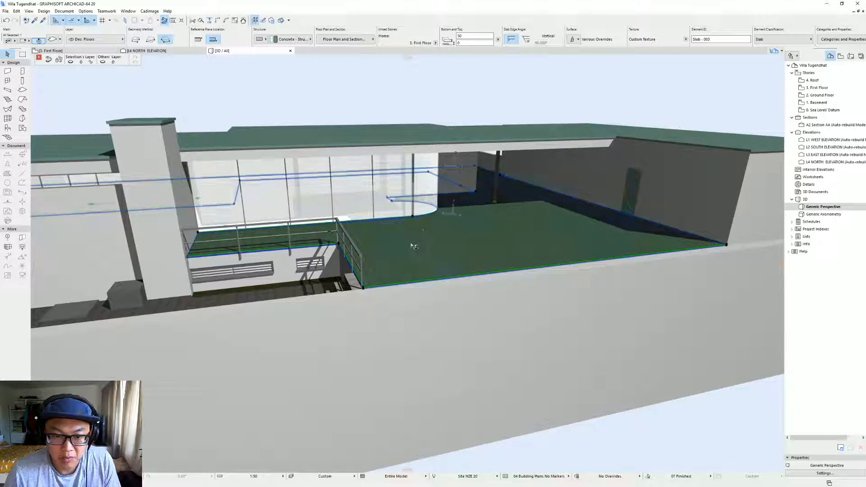
pyautogui.scroll(5, 412, 243)
pyautogui.keyDown('shift'); pyautogui.moveTo(412, 244); pyautogui.dragTo(348, 282, button='middle'); pyautogui.keyUp('shift')
pyautogui.scroll(-3, 348, 285)
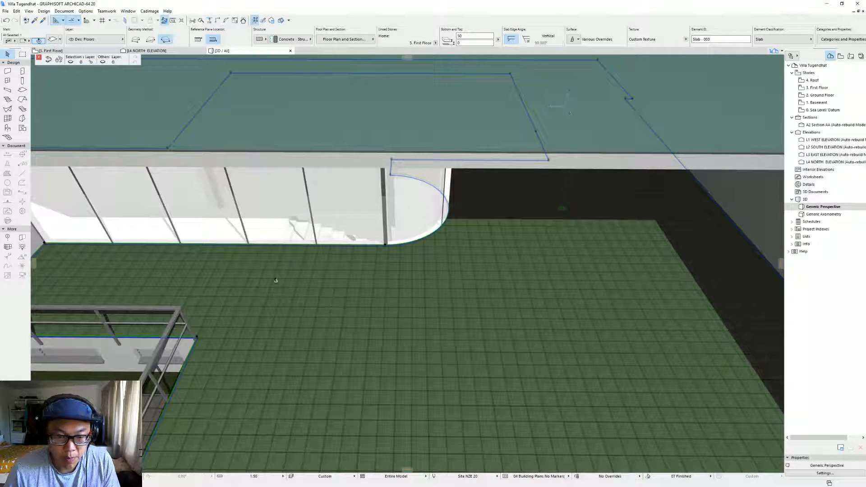
pyautogui.press('Escape')
# Step: Open the project's surface settings and select the Tiles - Tan 300x300 surface as the base for a new one
pyautogui.click(64, 10)
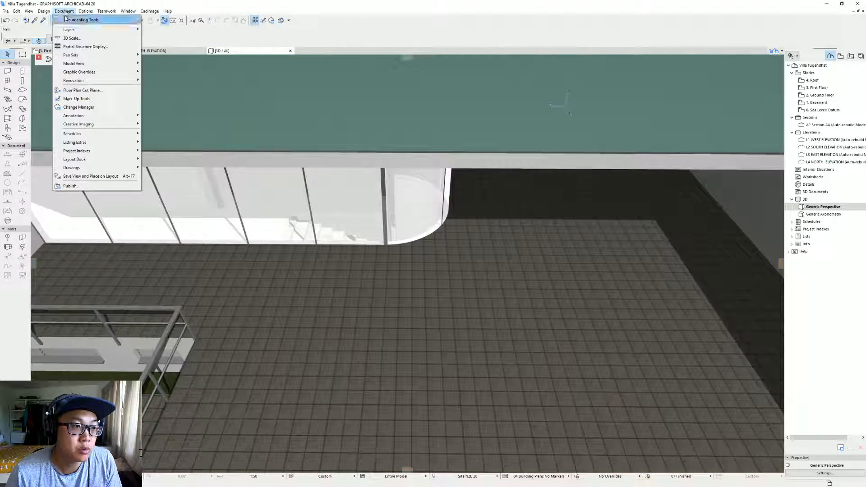
pyautogui.moveTo(66, 20)
pyautogui.moveTo(113, 20)
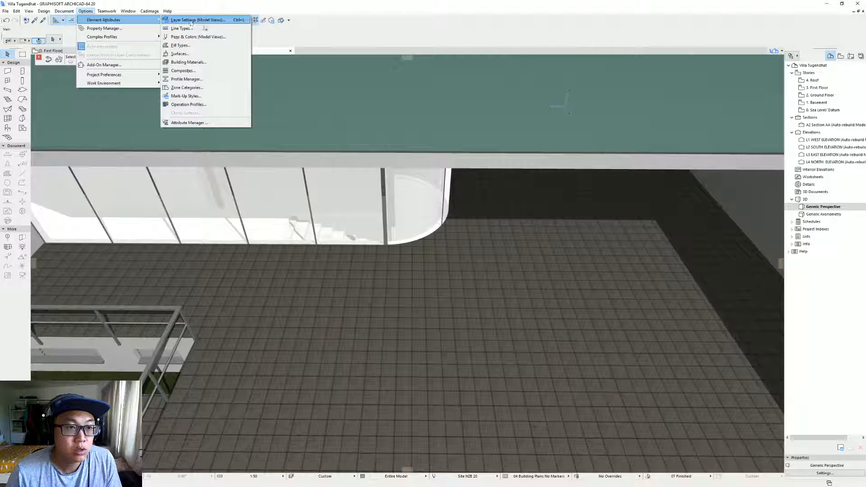
pyautogui.click(209, 57)
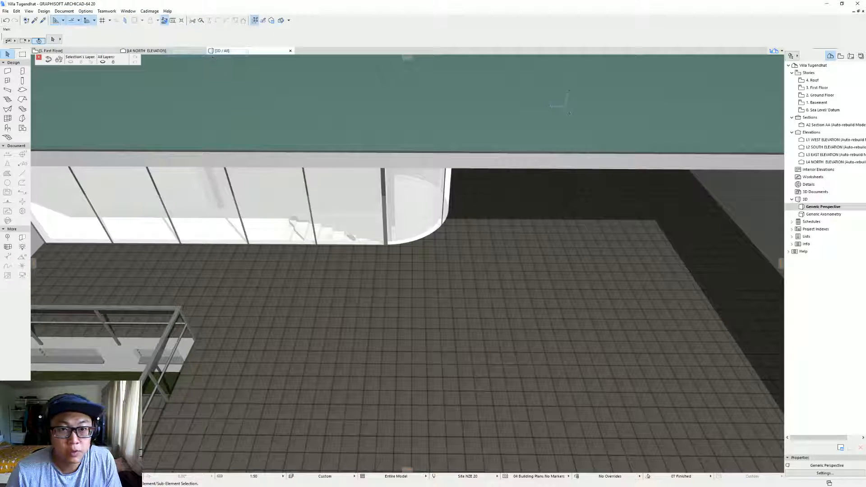
pyautogui.click(422, 36)
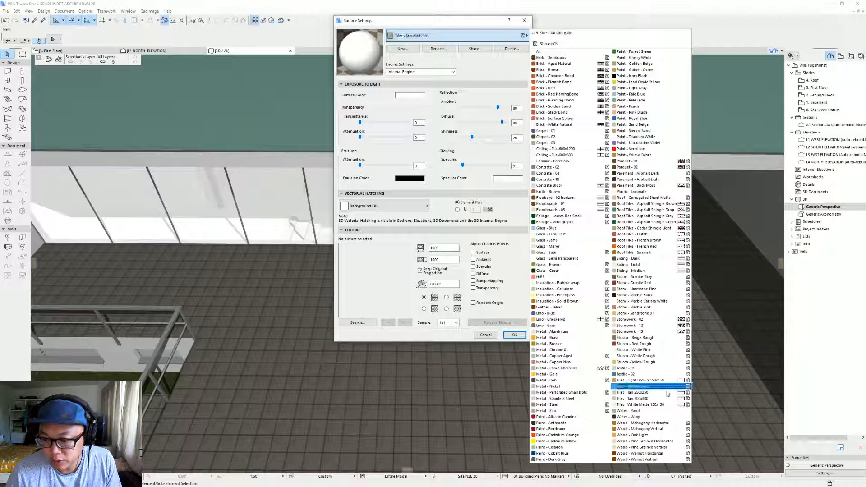
pyautogui.click(662, 404)
pyautogui.click(456, 36)
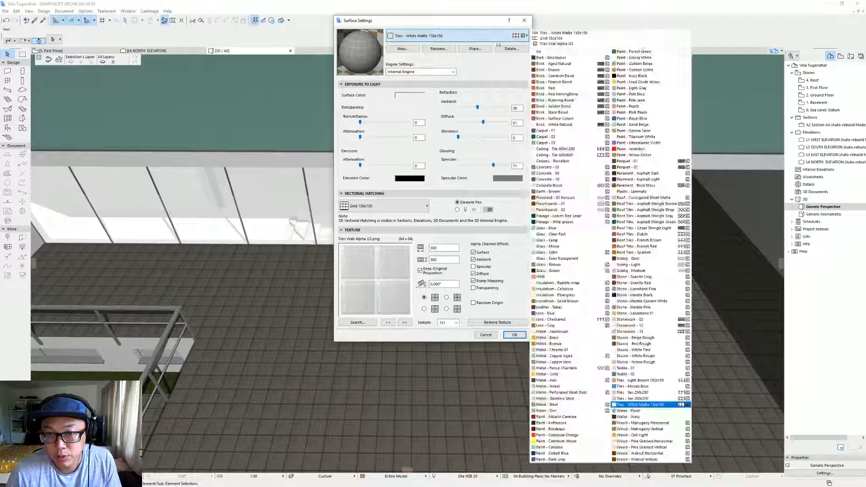
pyautogui.click(665, 399)
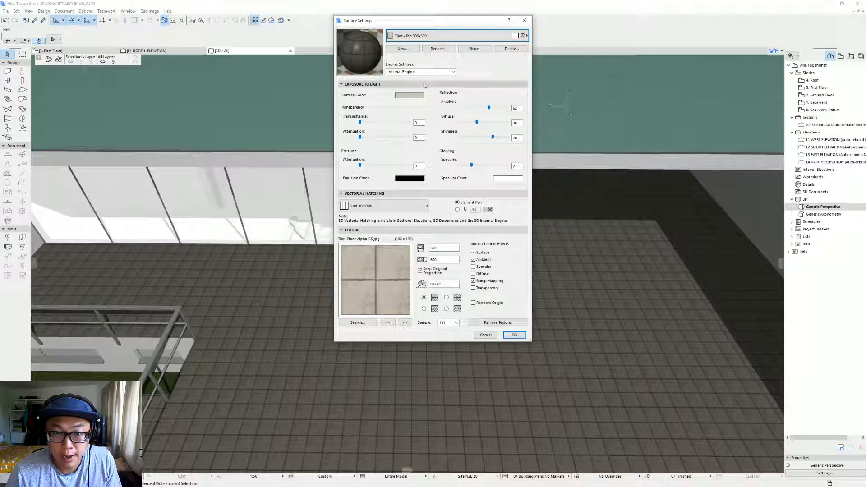
# Step: Create a new surface named Tiles - Beige 600x600 as a duplicate of Tiles - Tan 300x300
pyautogui.click(402, 49)
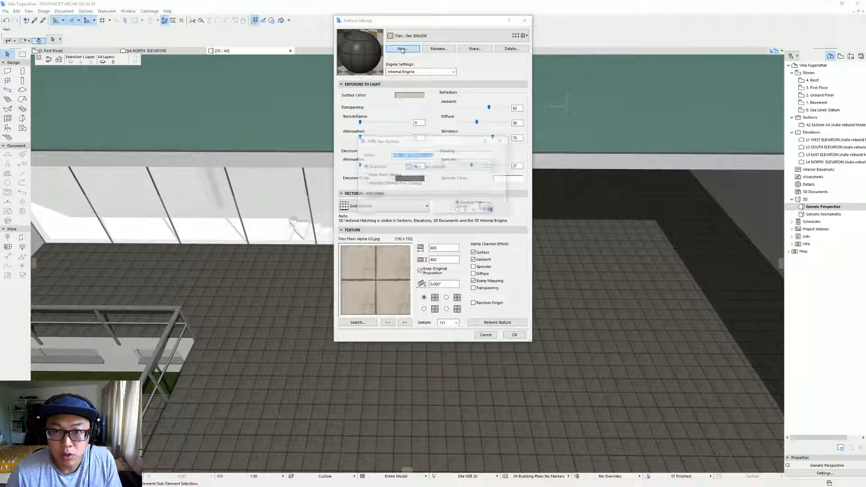
pyautogui.moveTo(403, 155); pyautogui.dragTo(465, 161)
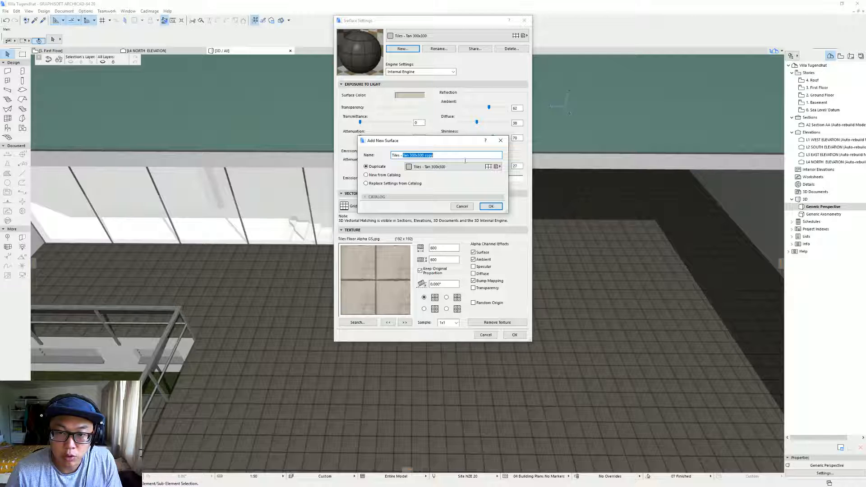
pyautogui.write('600')
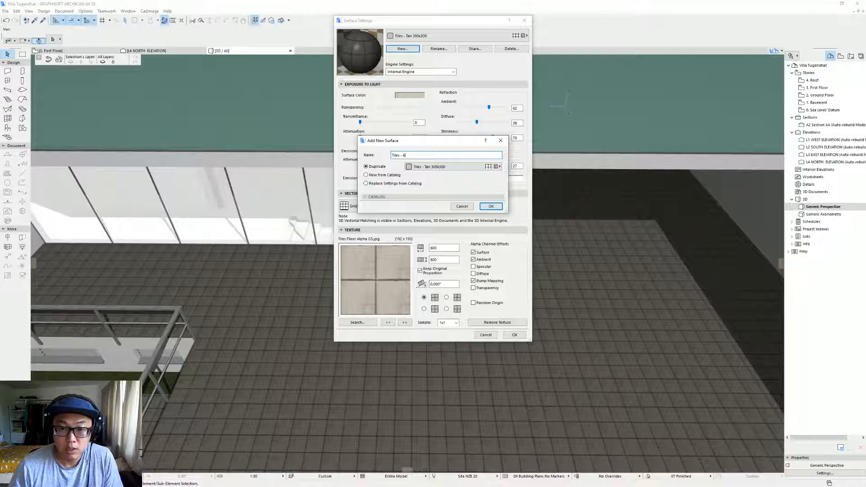
pyautogui.press('BackSpace')
pyautogui.press('BackSpace')
pyautogui.press('BackSpace')
pyautogui.write('whit')
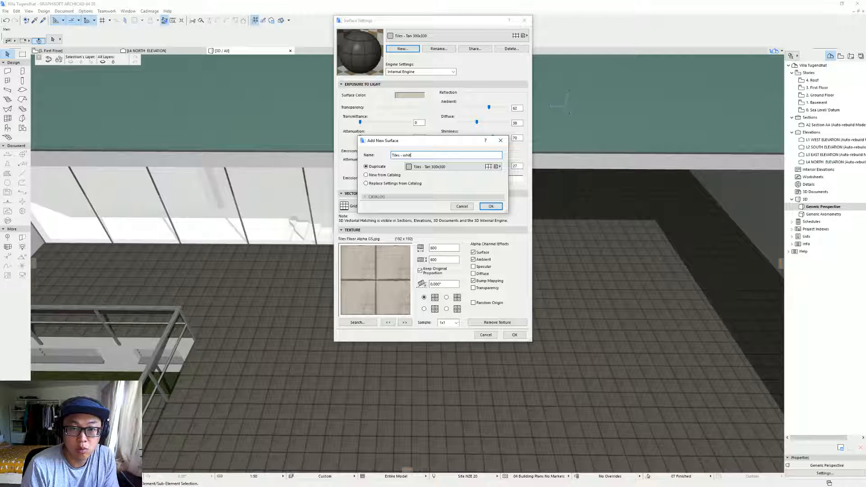
pyautogui.press('BackSpace')
pyautogui.press('BackSpace')
pyautogui.press('BackSpace')
pyautogui.press('BackSpace')
pyautogui.write('B')
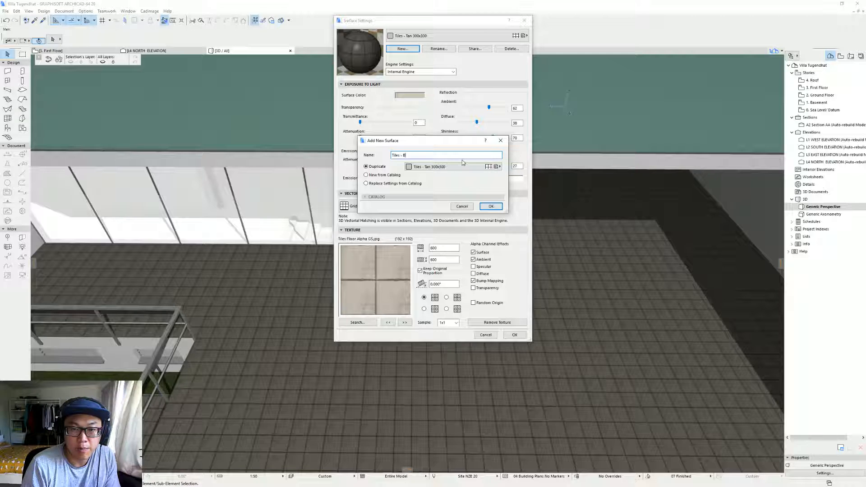
pyautogui.write('eige 600x600')
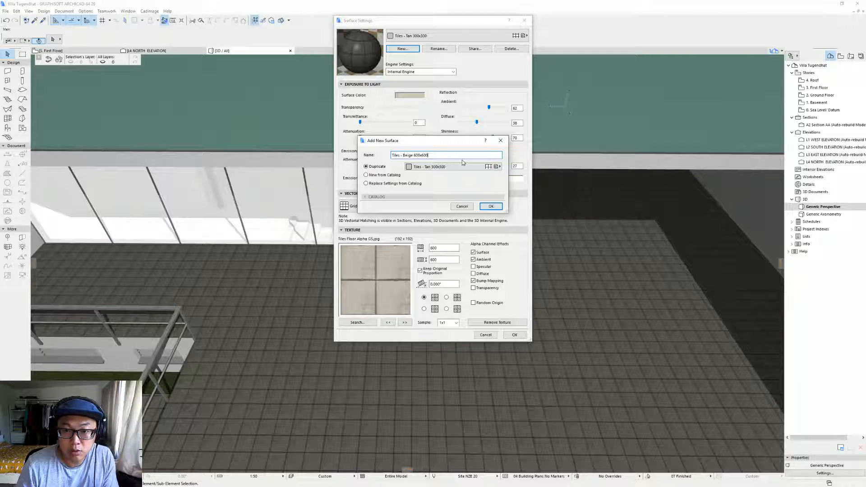
pyautogui.click(491, 207)
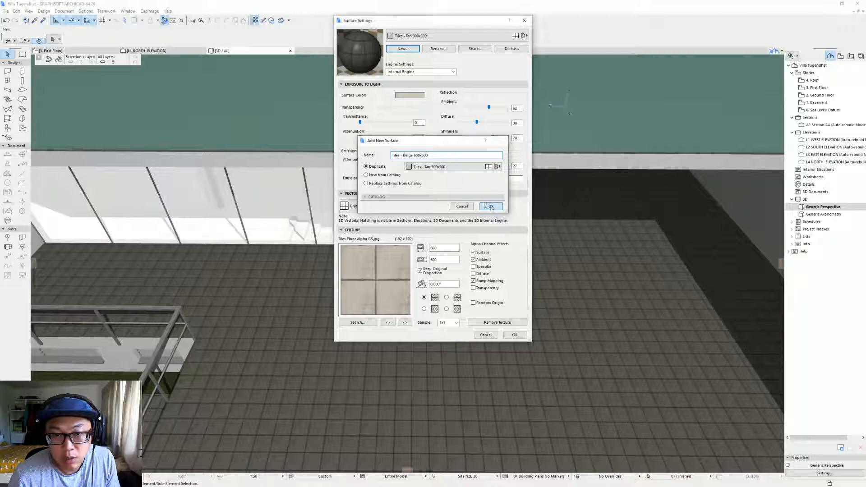
# Step: Set the new surface's texture size to 1200 x 1200 and lighten its surface color to RGB 233, 230, 224
pyautogui.click(446, 249)
pyautogui.write('1200')
pyautogui.press('Tab')
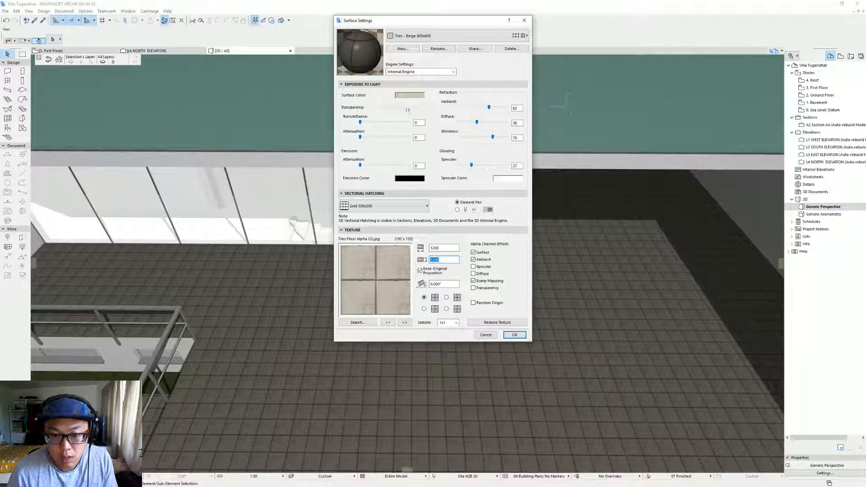
pyautogui.click(403, 96)
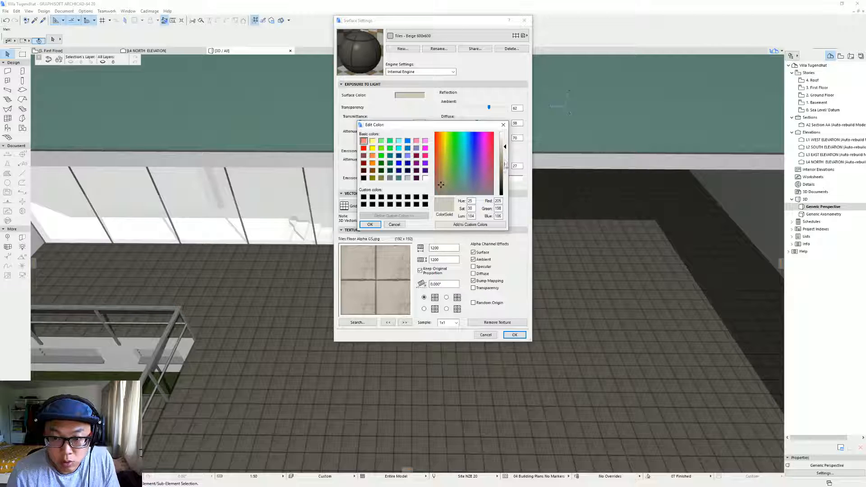
pyautogui.moveTo(505, 152); pyautogui.dragTo(505, 142)
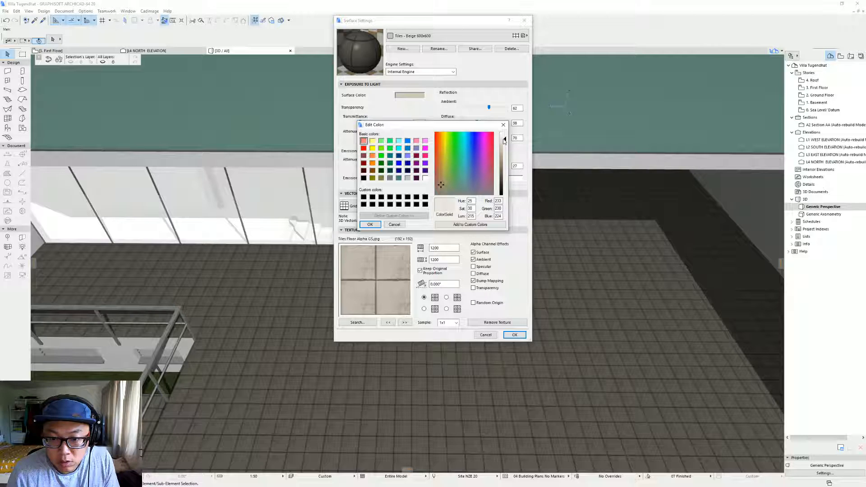
pyautogui.click(368, 225)
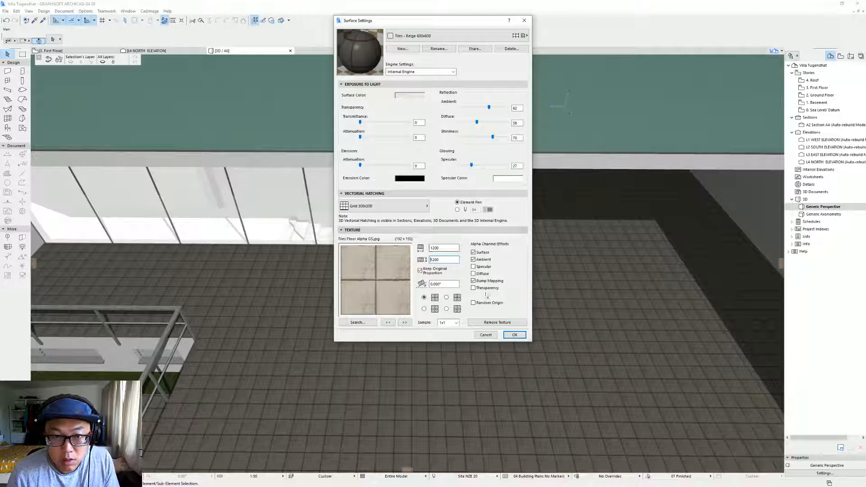
pyautogui.click(509, 335)
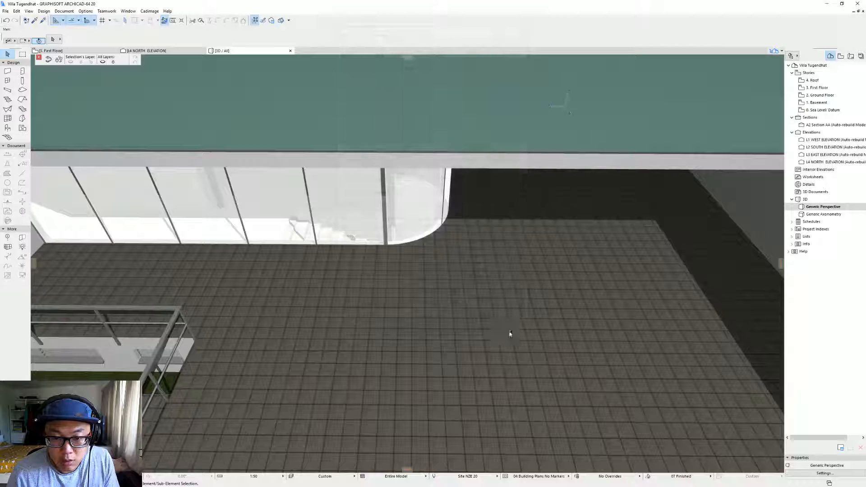
# Step: Override the terrace slab's top surface with Tiles - Beige 600x600 and inspect the tiling across the terrace
pyautogui.click(482, 269)
pyautogui.doubleClick(481, 269)
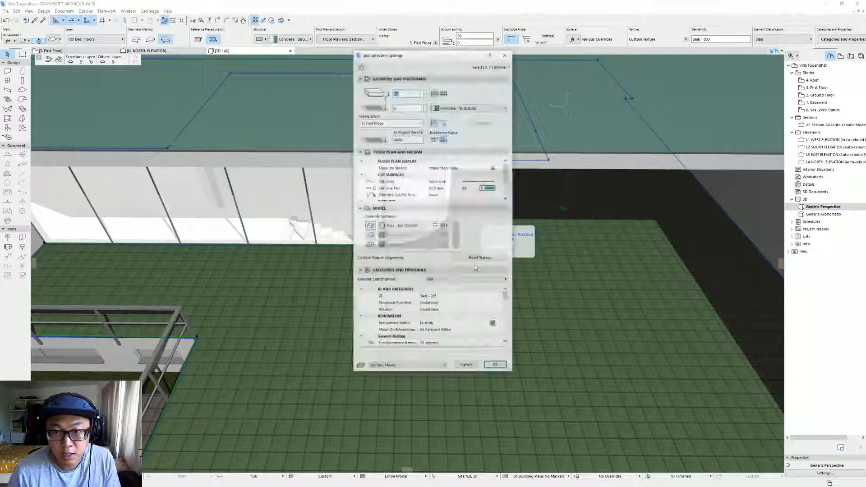
pyautogui.click(411, 226)
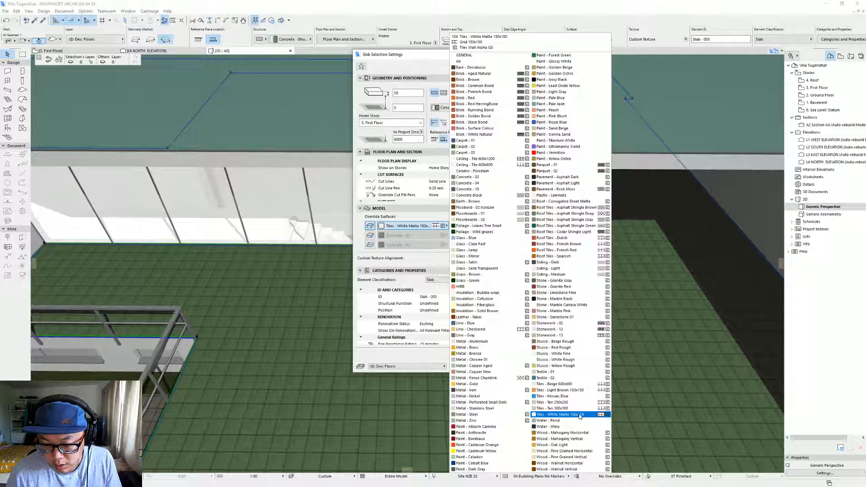
pyautogui.click(581, 388)
pyautogui.press('Return')
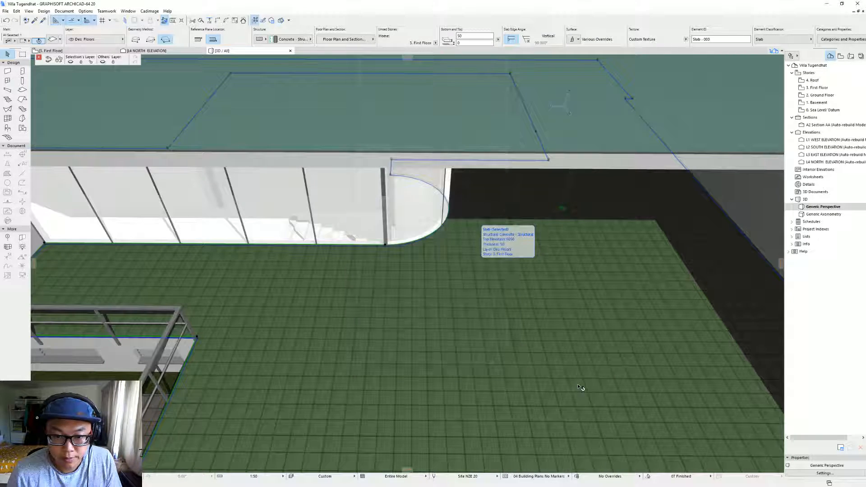
pyautogui.press('Escape')
pyautogui.moveTo(362, 362); pyautogui.dragTo(434, 235, button='middle')
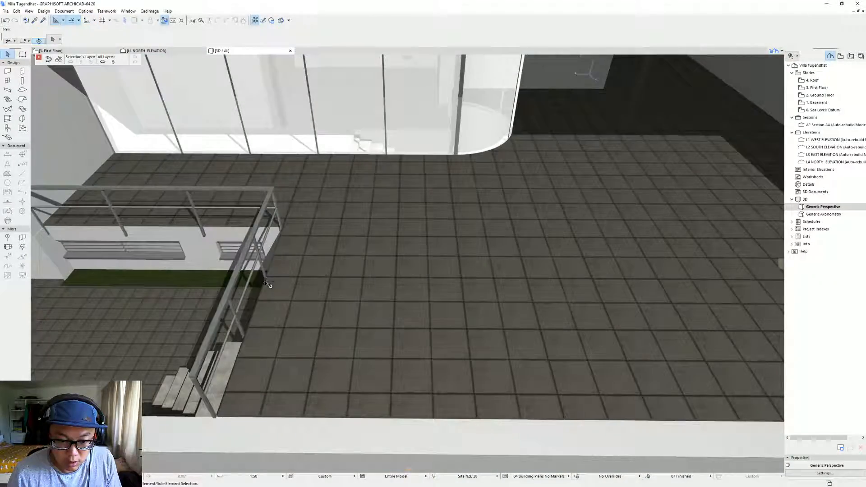
pyautogui.scroll(-2, 383, 326)
pyautogui.moveTo(383, 327); pyautogui.dragTo(508, 211, button='middle')
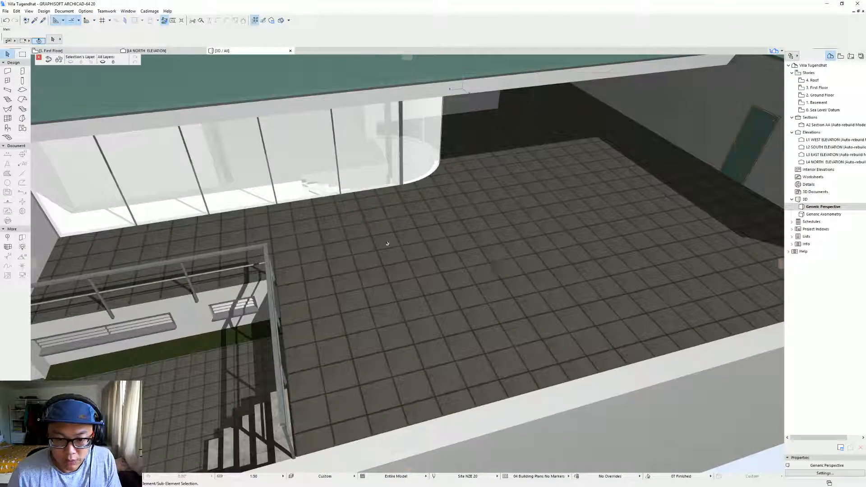
pyautogui.scroll(-2, 465, 261)
pyautogui.keyDown('shift'); pyautogui.moveTo(451, 261); pyautogui.dragTo(481, 266, button='middle'); pyautogui.keyUp('shift')
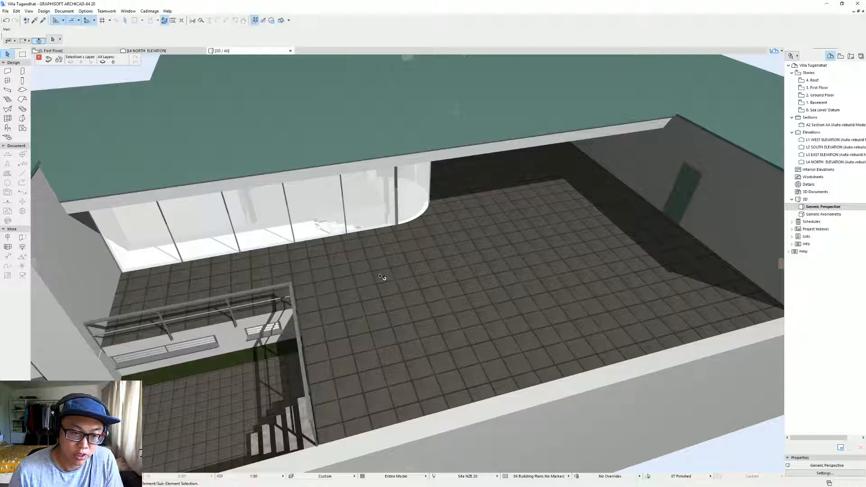
# Step: Reopen the project's surface settings and set the Tiles - Beige 600x600 texture size to 1500 x 1500
pyautogui.click(65, 11)
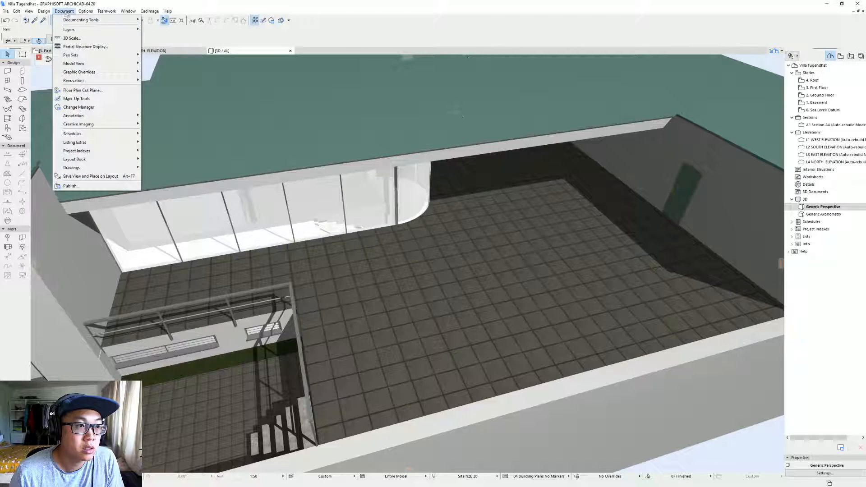
pyautogui.moveTo(85, 11)
pyautogui.moveTo(117, 20)
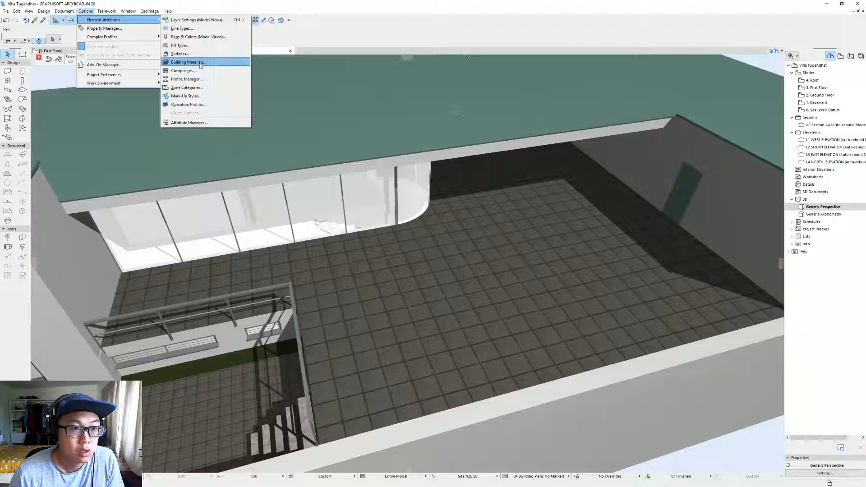
pyautogui.click(180, 53)
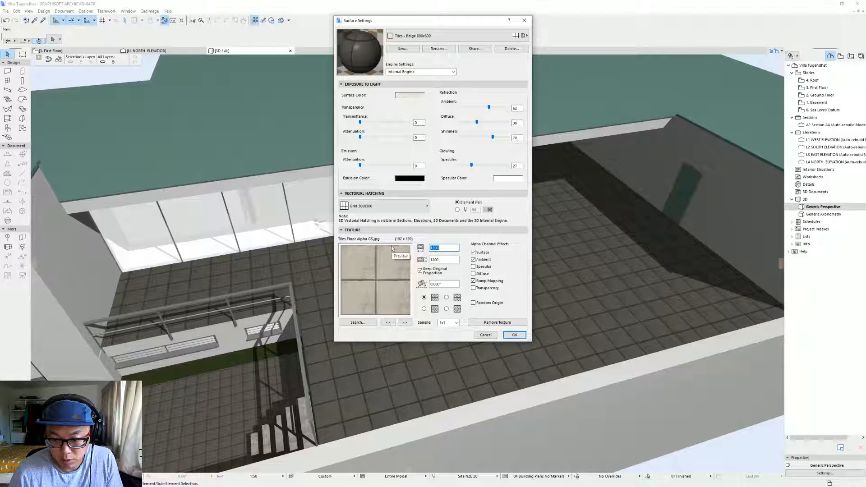
pyautogui.press('Tab')
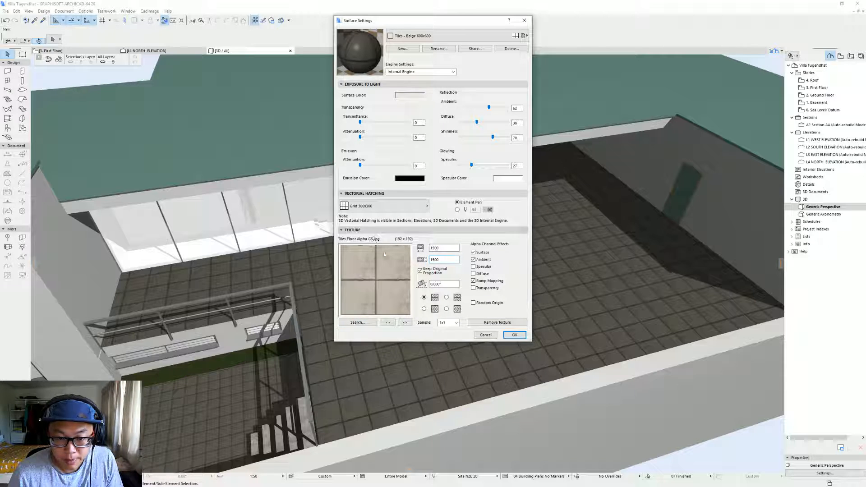
pyautogui.click(458, 259)
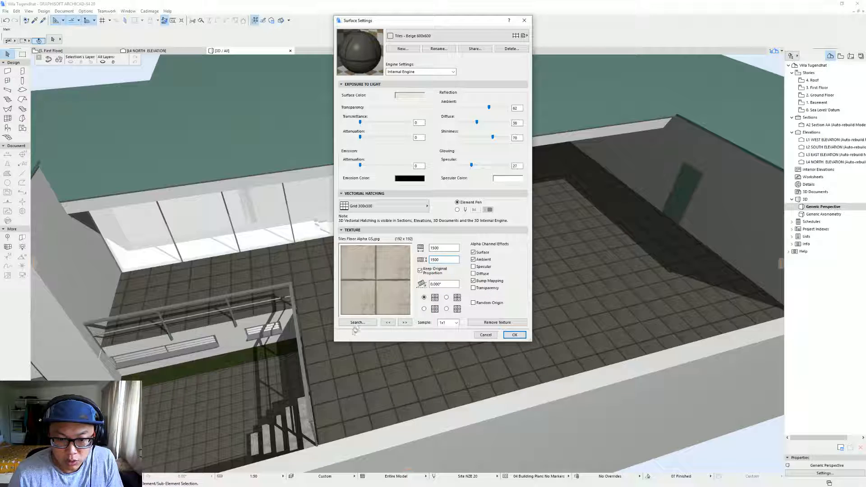
# Step: Browse the library images for the surface's texture, looking through the Tiles 20 folder around Tiles Floor Alpha GS.jpg
pyautogui.click(367, 321)
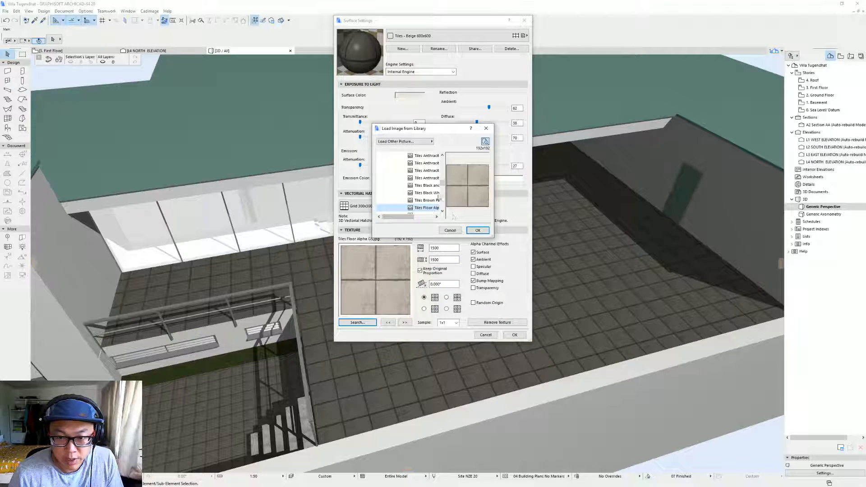
pyautogui.moveTo(493, 236); pyautogui.dragTo(681, 348)
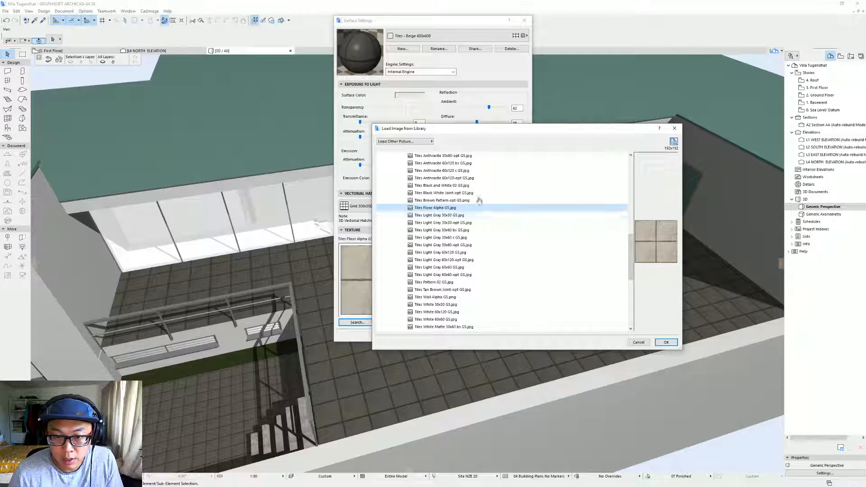
pyautogui.moveTo(630, 244); pyautogui.dragTo(631, 187)
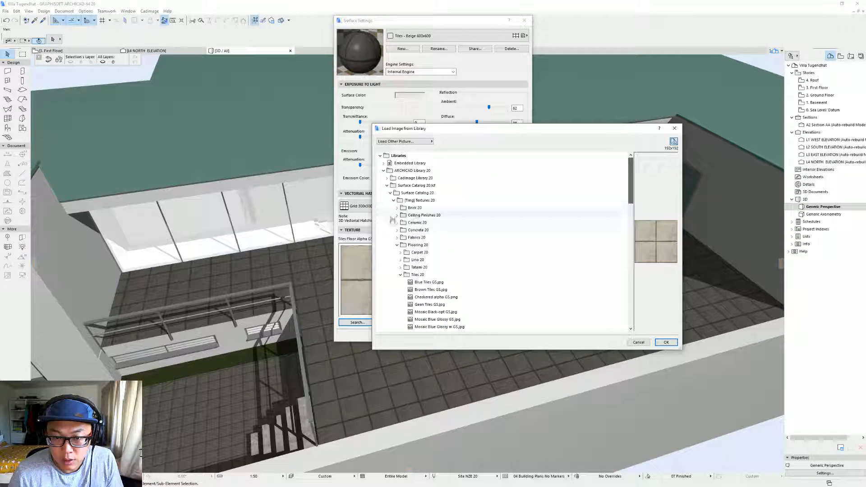
pyautogui.scroll(-5, 518, 249)
pyautogui.scroll(5, 497, 250)
pyautogui.scroll(-10, 549, 300)
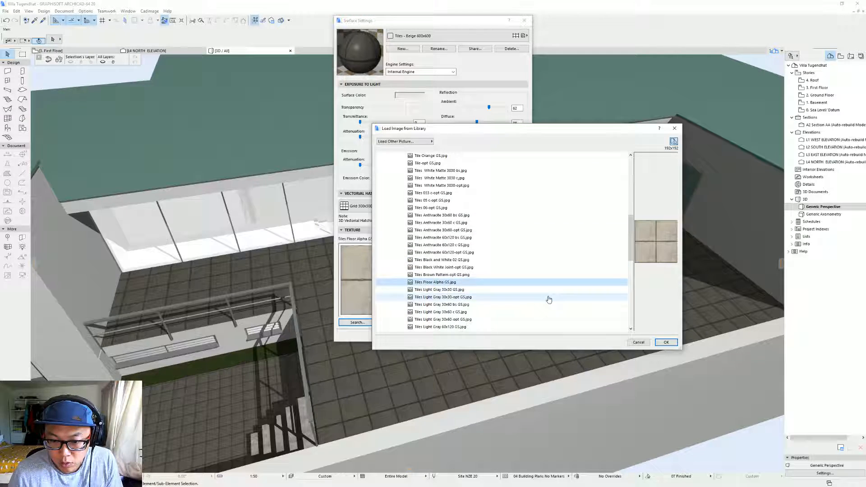
pyautogui.rightClick(448, 193)
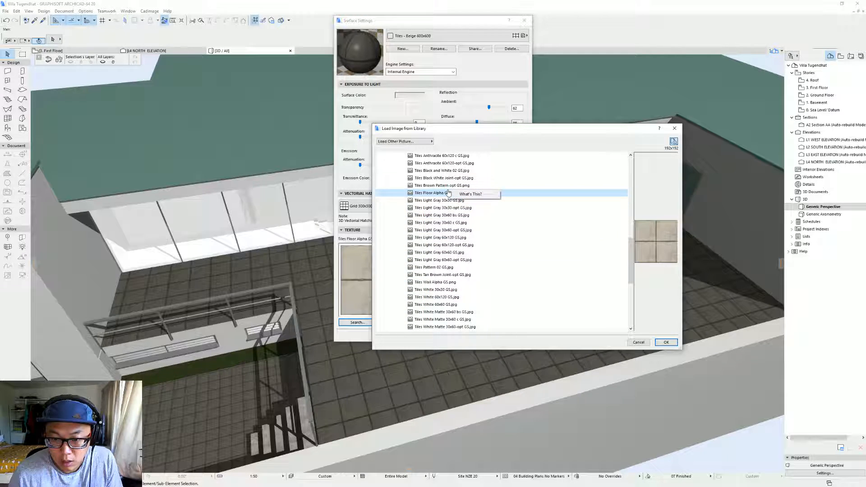
pyautogui.click(476, 205)
# Step: Check the ARCHICAD Library 20 location in the Library Manager, look into the library folders, and leave the texture image unchanged
pyautogui.click(406, 141)
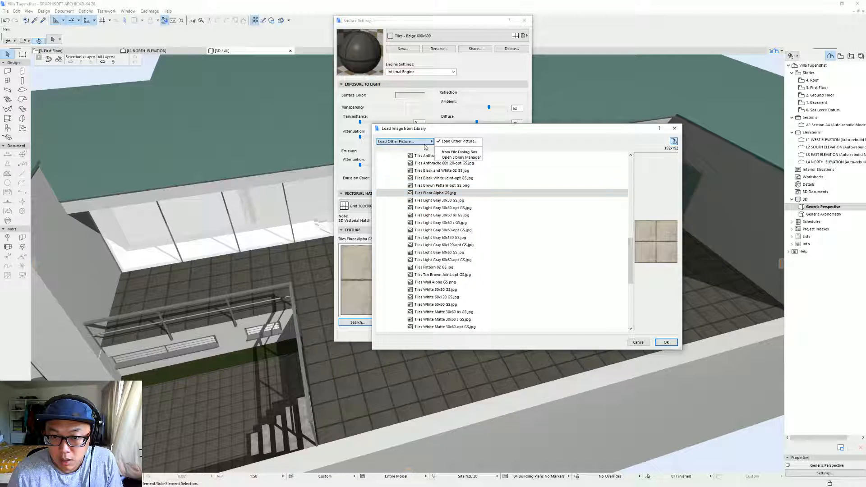
pyautogui.click(478, 159)
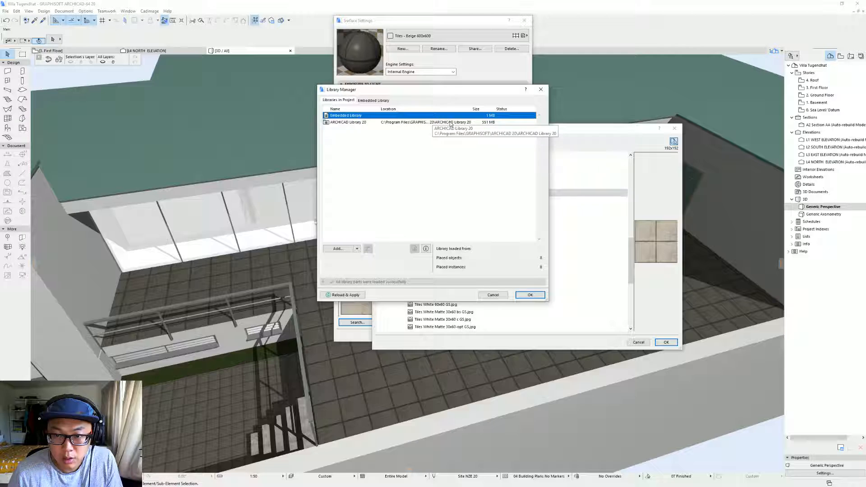
pyautogui.click(543, 91)
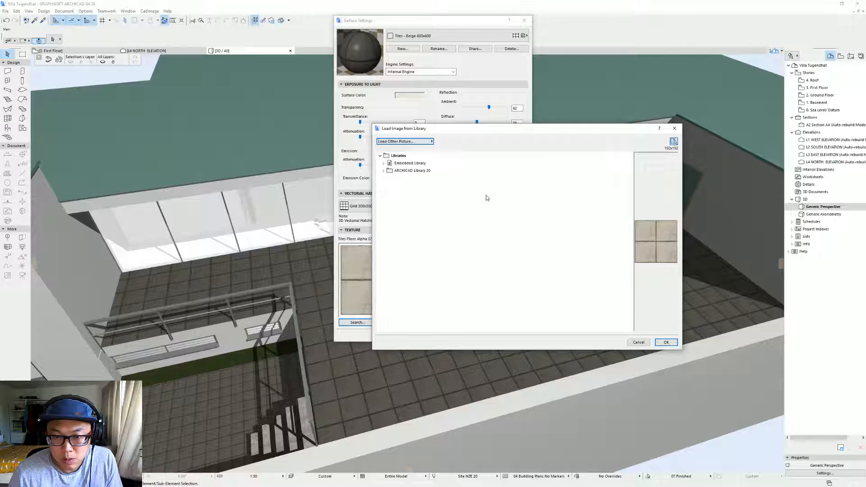
pyautogui.click(404, 164)
pyautogui.click(384, 164)
pyautogui.click(383, 179)
pyautogui.press('Escape')
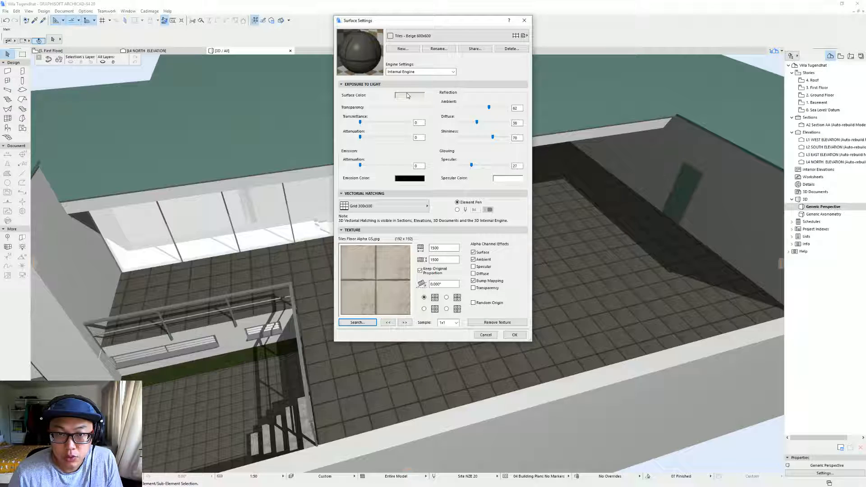
# Step: Browse the library textures and the image files on disk for another tile picture, leaving the surface's texture unchanged
pyautogui.click(357, 322)
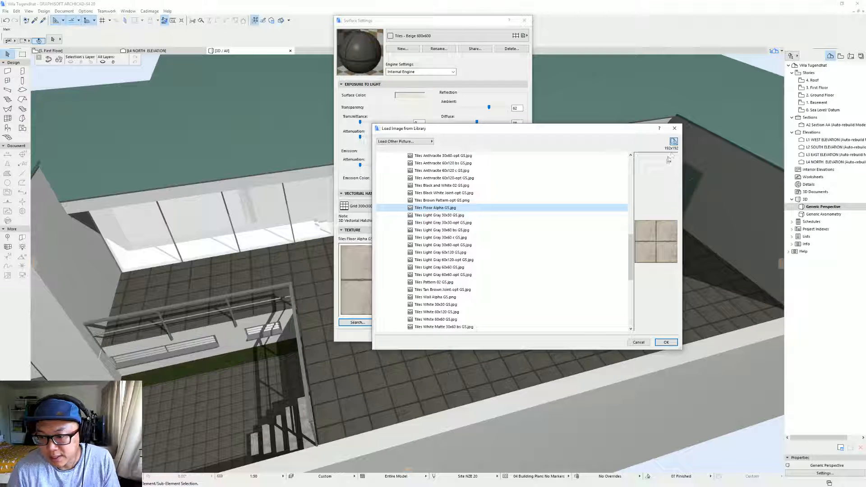
pyautogui.click(675, 143)
pyautogui.click(674, 144)
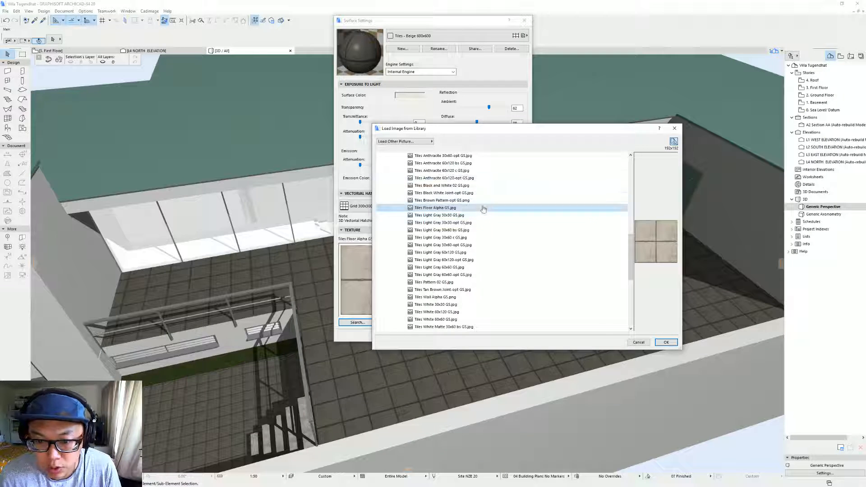
pyautogui.scroll(1, 469, 215)
pyautogui.scroll(15, 469, 214)
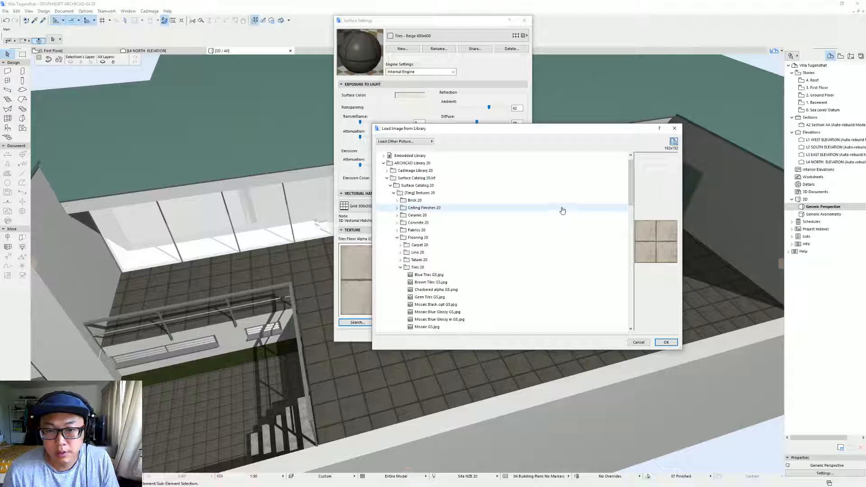
pyautogui.click(418, 142)
pyautogui.click(478, 152)
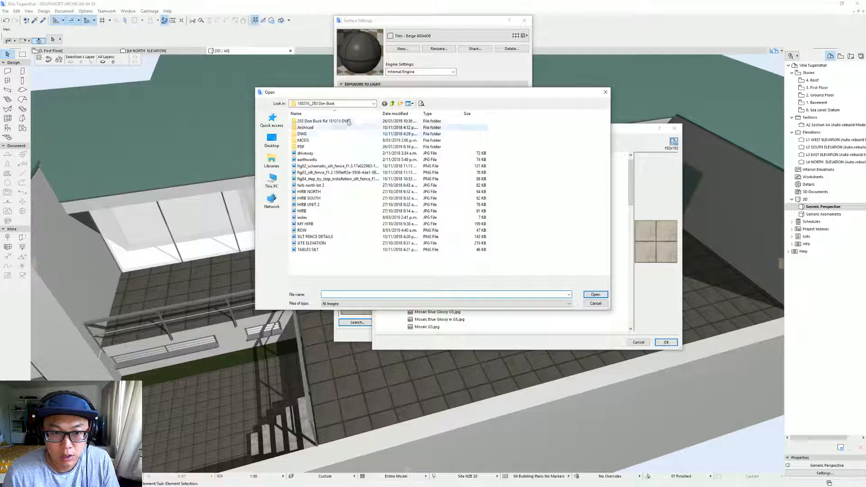
pyautogui.click(605, 93)
pyautogui.click(675, 128)
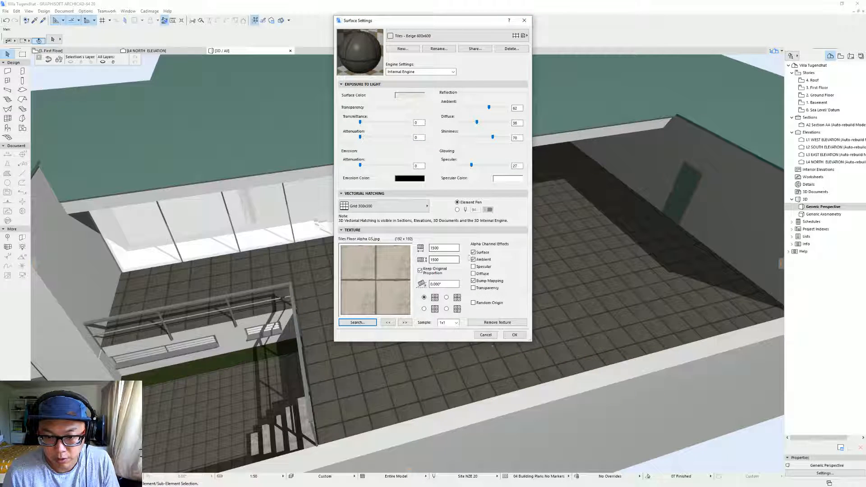
# Step: Apply the changed tile surface settings to the model and inspect the terrace paving from above
pyautogui.click(513, 336)
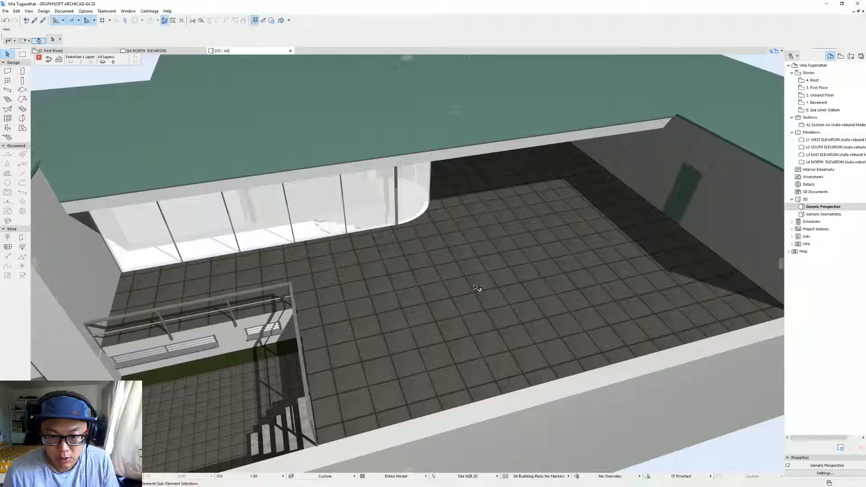
pyautogui.moveTo(481, 281); pyautogui.dragTo(414, 308, button='middle')
pyautogui.scroll(-5, 414, 307)
pyautogui.keyDown('shift'); pyautogui.moveTo(384, 262); pyautogui.dragTo(164, 189, button='middle'); pyautogui.keyUp('shift')
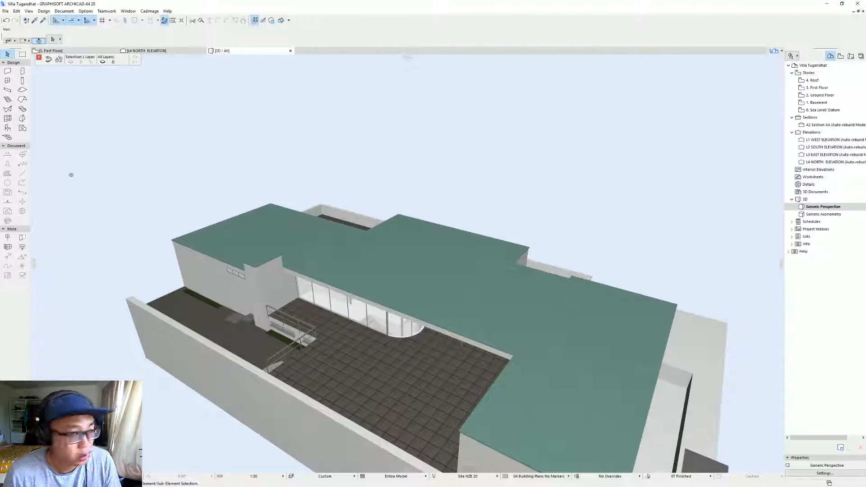
# Step: Switch to Google Maps and compare the Street View terrace with the model, examining the paving and the plant bed beside the door
pyautogui.hotkey('alt', 'Tab')
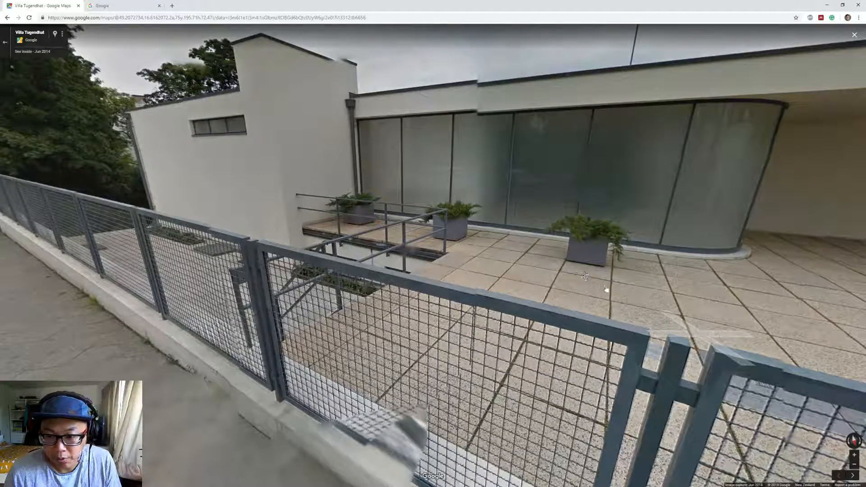
pyautogui.moveTo(575, 277); pyautogui.dragTo(356, 249)
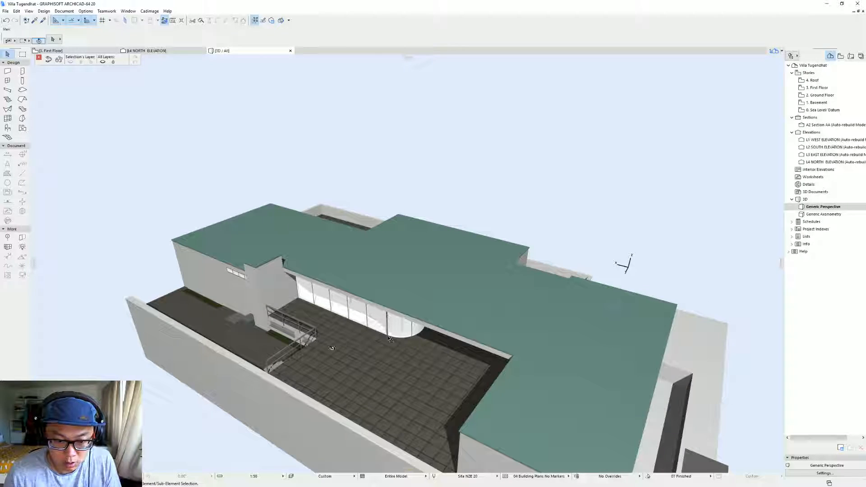
pyautogui.scroll(2, 332, 348)
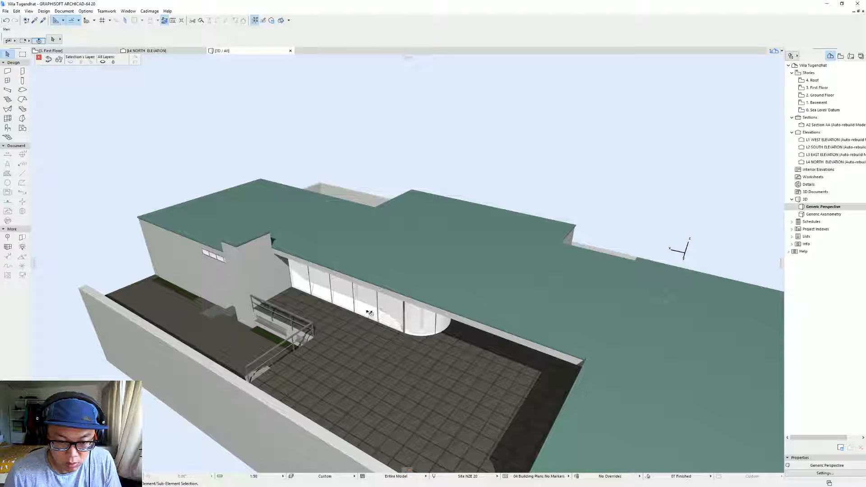
pyautogui.keyDown('shift'); pyautogui.moveTo(266, 345); pyautogui.dragTo(559, 292, button='middle'); pyautogui.keyUp('shift')
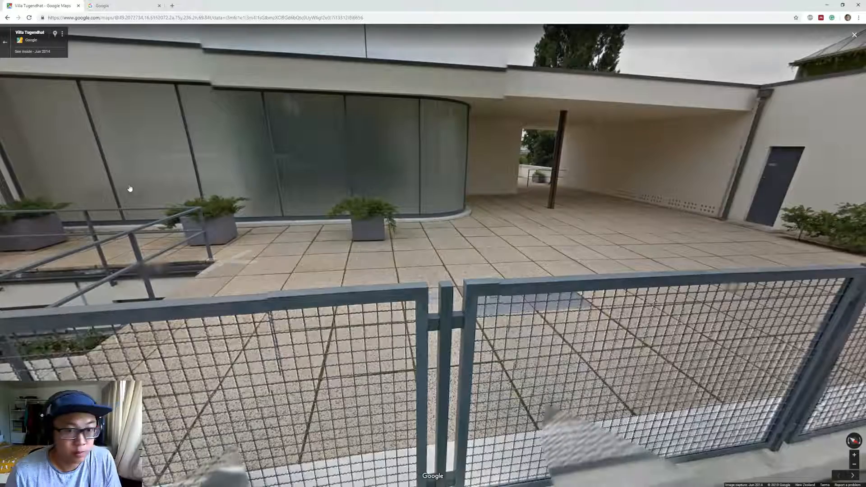
pyautogui.moveTo(677, 198); pyautogui.dragTo(398, 195)
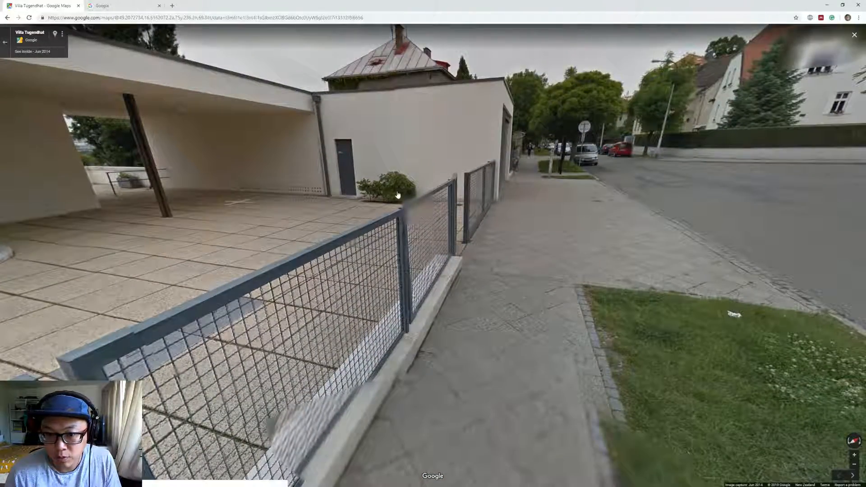
pyautogui.moveTo(275, 208); pyautogui.dragTo(300, 186)
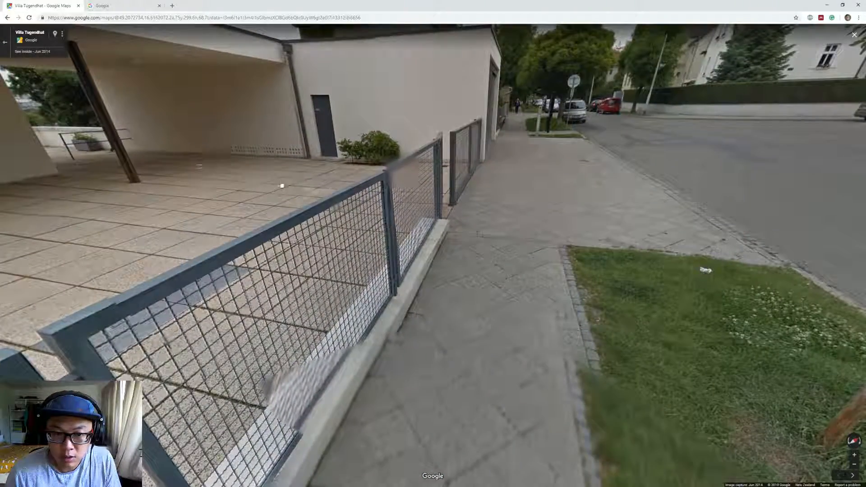
pyautogui.click(300, 186)
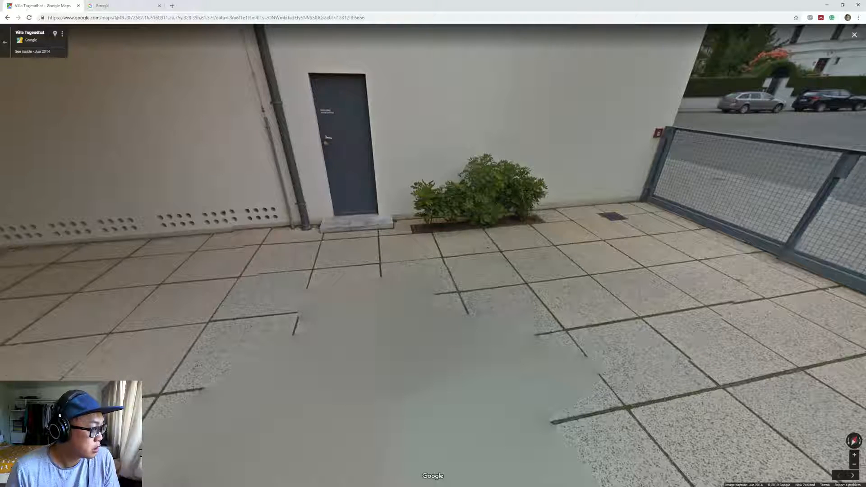
# Step: Back in ARCHICAD, cut a narrow rectangular plant bed recess out of the First Floor terrace slab along the wall beside the door
pyautogui.hotkey('alt', 'Tab')
pyautogui.scroll(4, 582, 288)
pyautogui.keyDown('shift'); pyautogui.moveTo(583, 289); pyautogui.dragTo(480, 250, button='middle'); pyautogui.keyUp('shift')
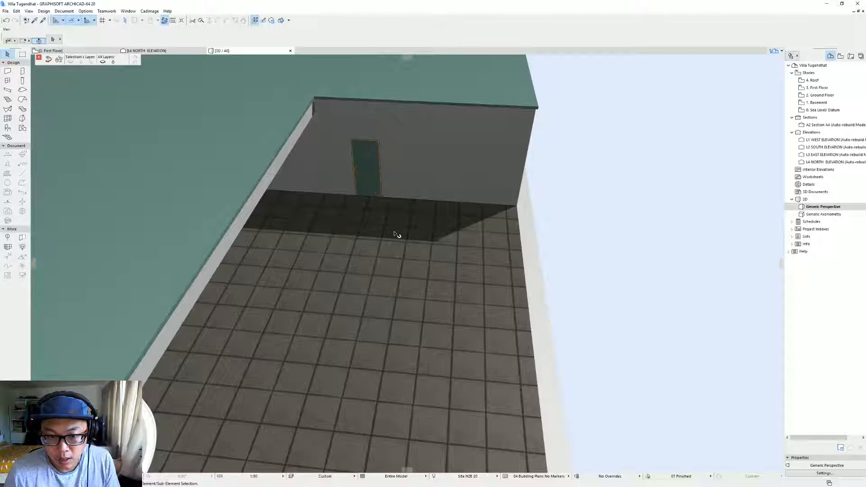
pyautogui.click(406, 224)
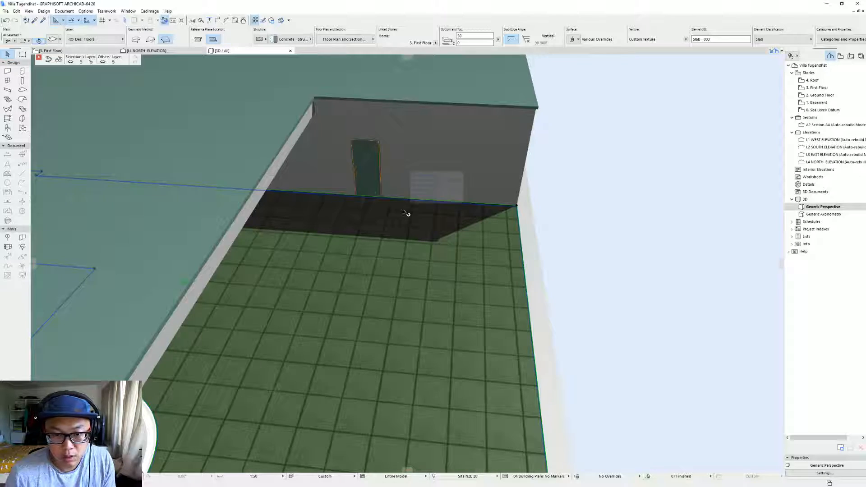
pyautogui.press('F2')
pyautogui.click(385, 232)
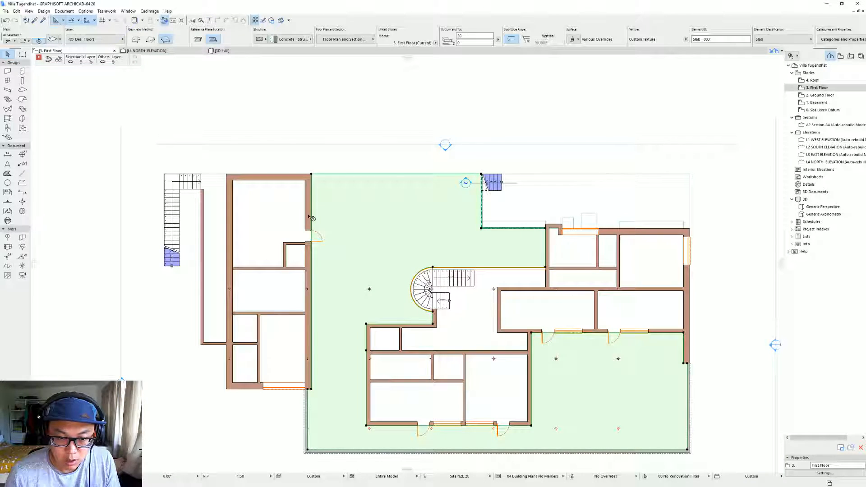
pyautogui.click(314, 210)
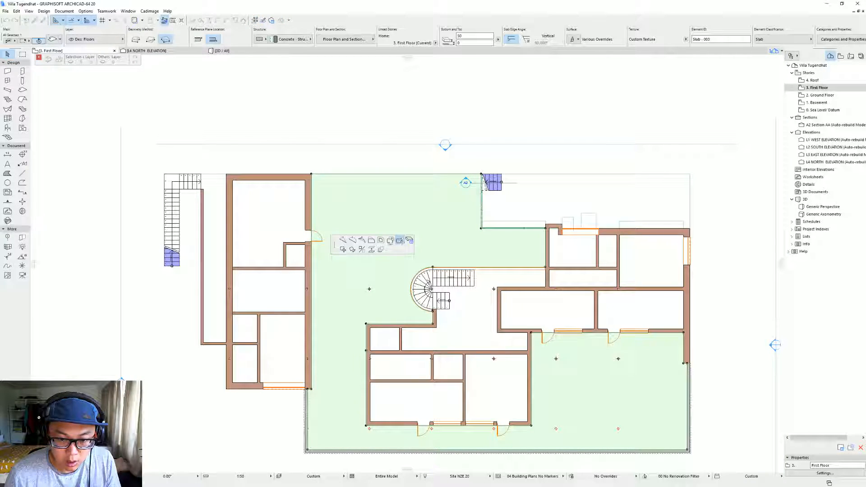
pyautogui.click(401, 241)
pyautogui.click(312, 242)
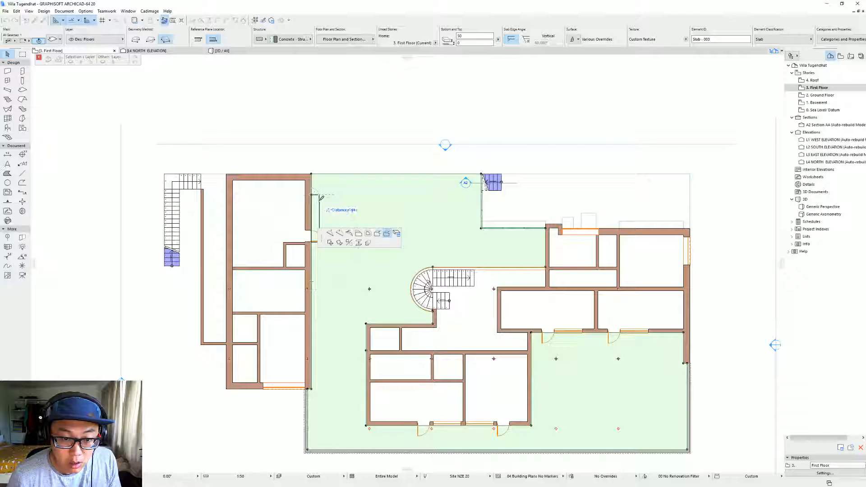
pyautogui.press('Escape')
pyautogui.press('Escape')
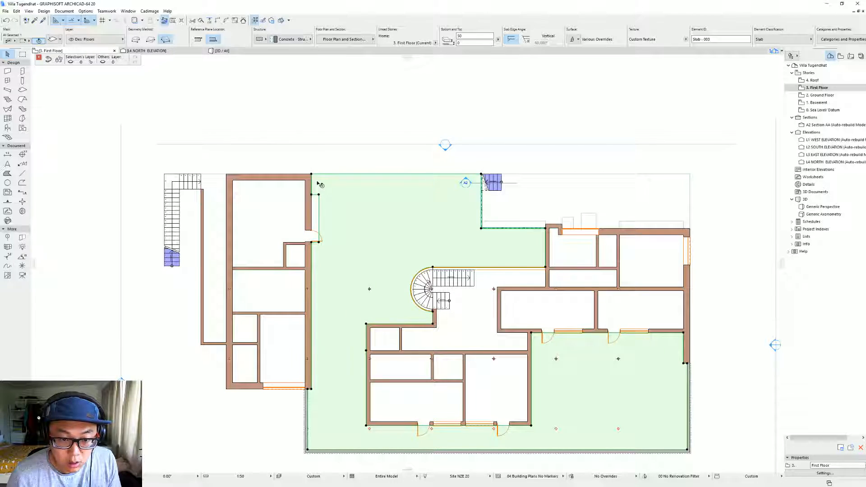
# Step: In the 3D view, offset the recess's door-side edge along the wall until it is clear of the door
pyautogui.press('F3')
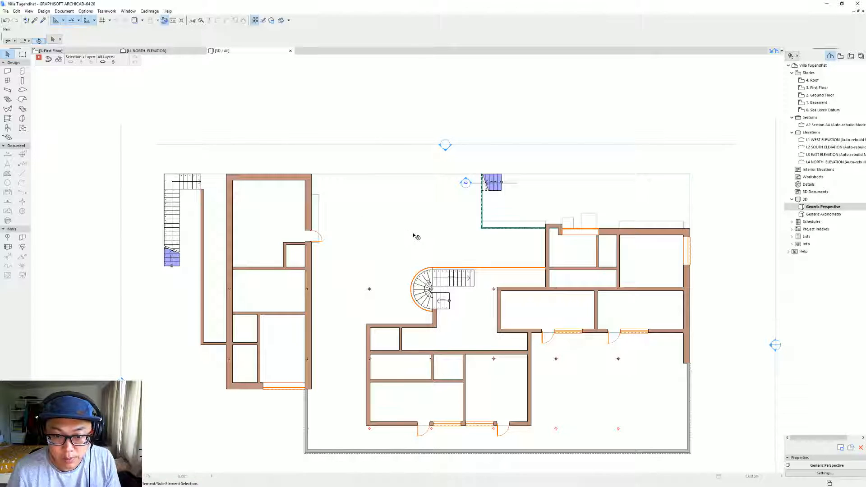
pyautogui.scroll(3, 397, 227)
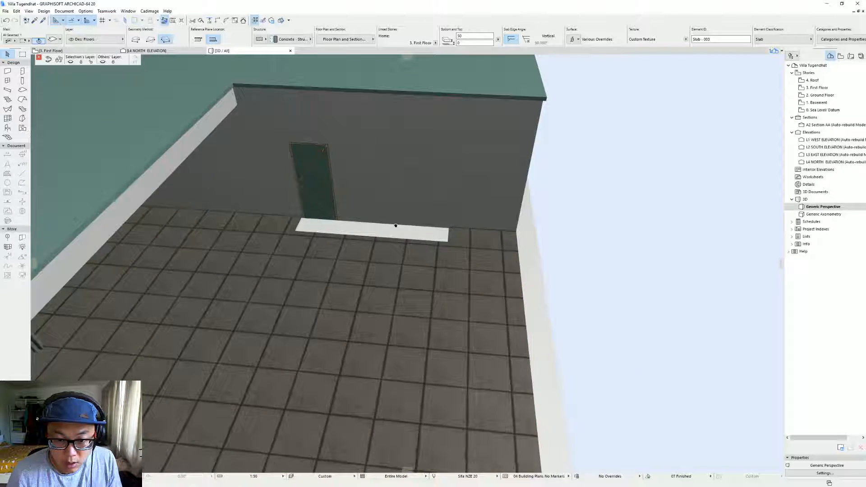
pyautogui.moveTo(397, 223); pyautogui.dragTo(409, 250, button='middle')
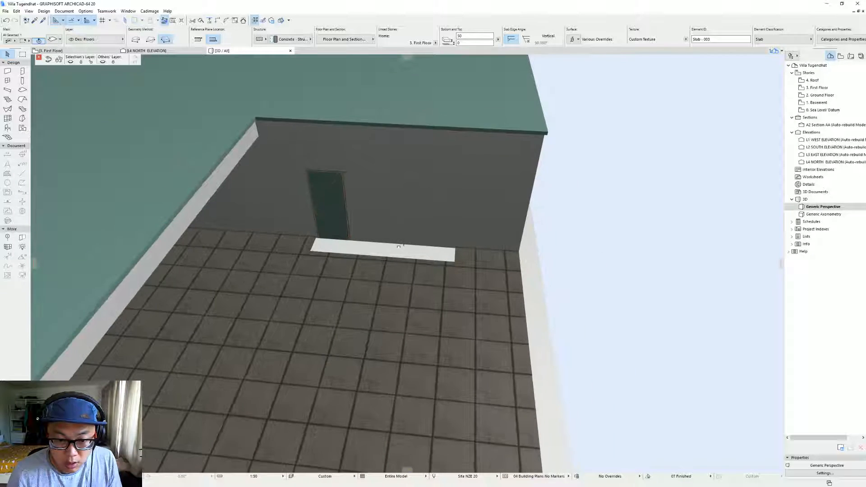
pyautogui.click(316, 245)
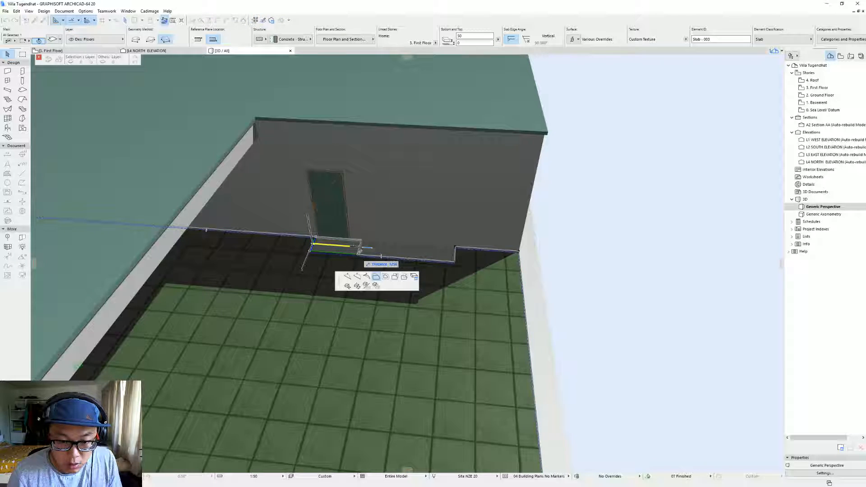
pyautogui.write('12')
pyautogui.press('Return')
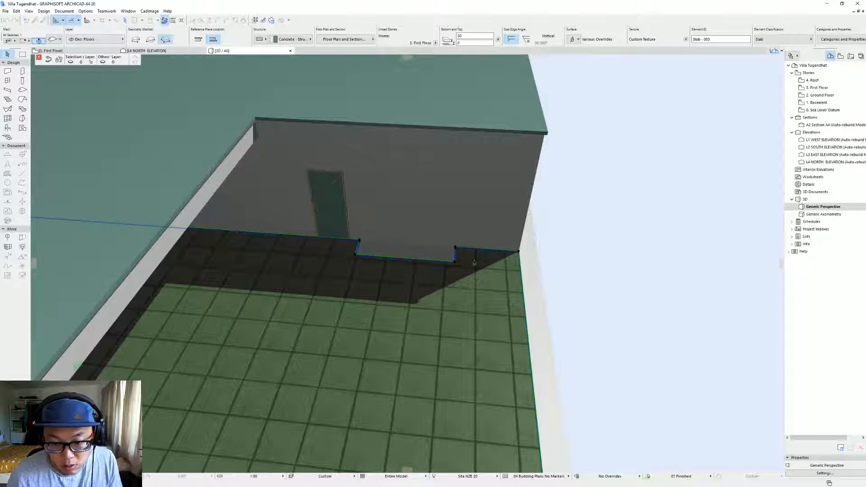
# Step: Offset the opposite short edge of the recess inward to shorten the plant bed
pyautogui.click(455, 256)
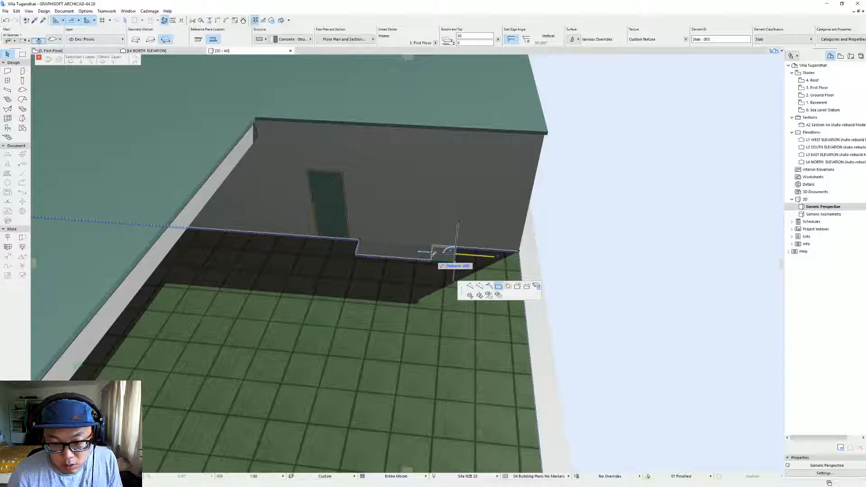
pyautogui.click(435, 254)
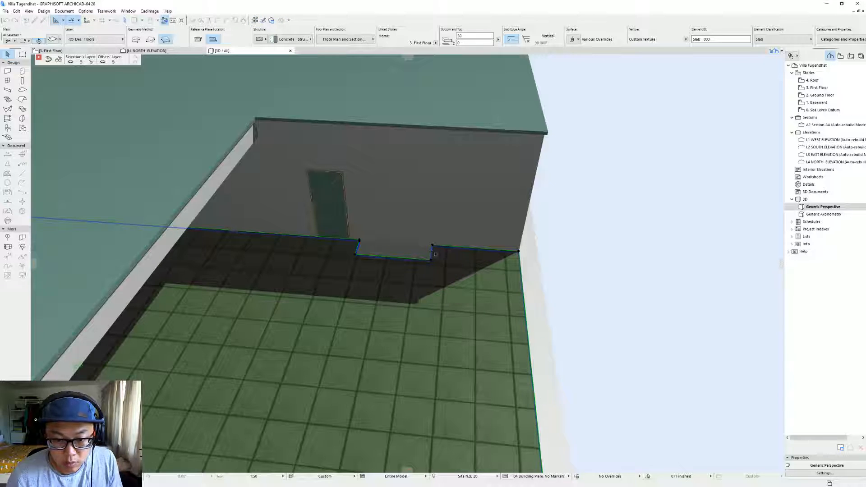
pyautogui.press('Escape')
pyautogui.scroll(-4, 422, 286)
pyautogui.keyDown('shift'); pyautogui.moveTo(422, 286); pyautogui.dragTo(267, 242, button='middle'); pyautogui.keyUp('shift')
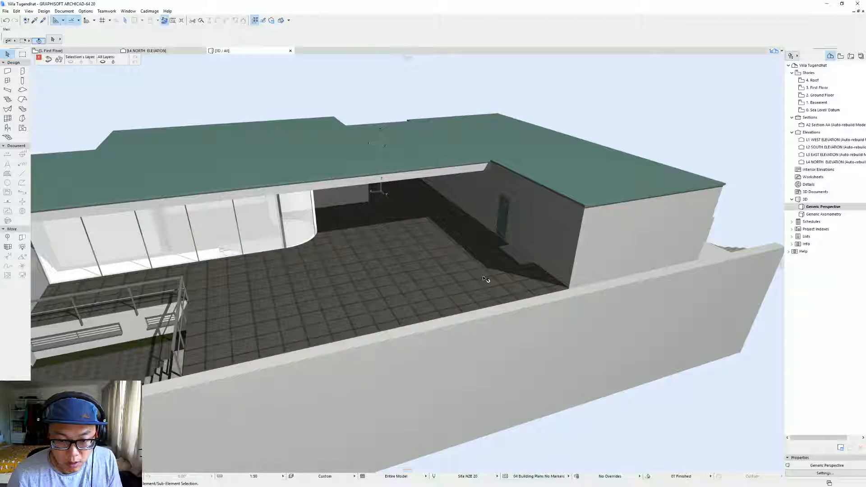
# Step: Draw a rectangular slab with the terrace slab's settings from corner to corner of the plant bed recess
pyautogui.click(509, 256)
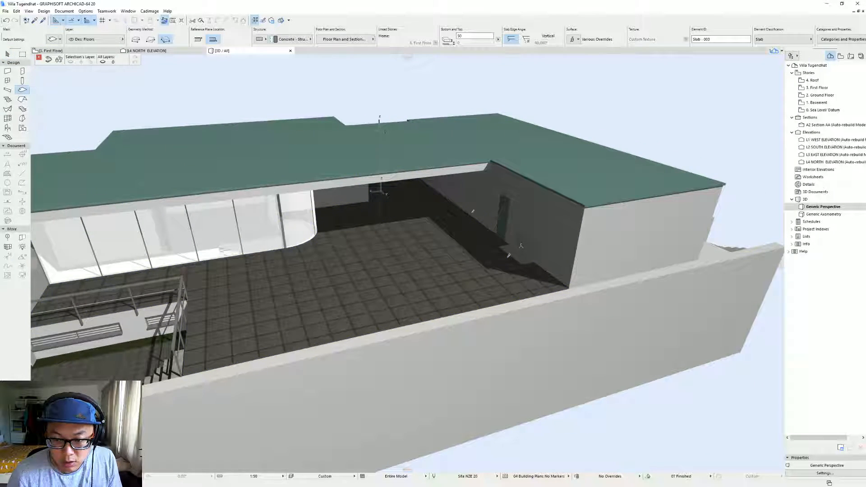
pyautogui.scroll(10, 509, 256)
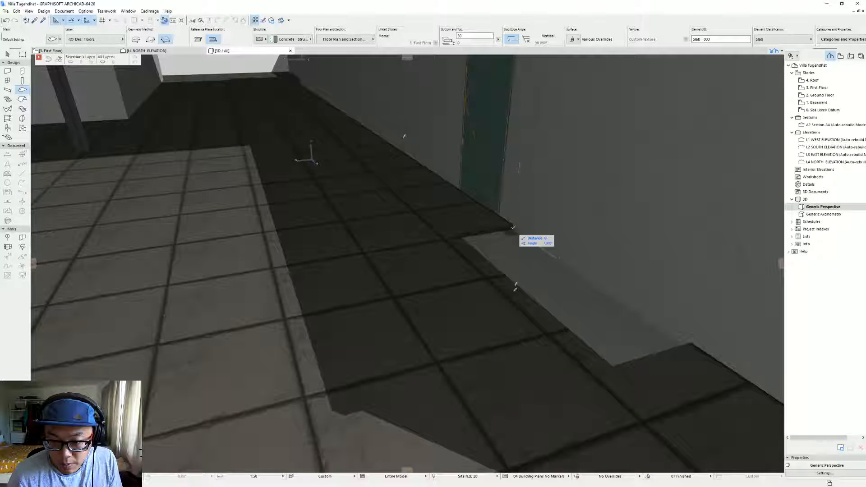
pyautogui.click(514, 227)
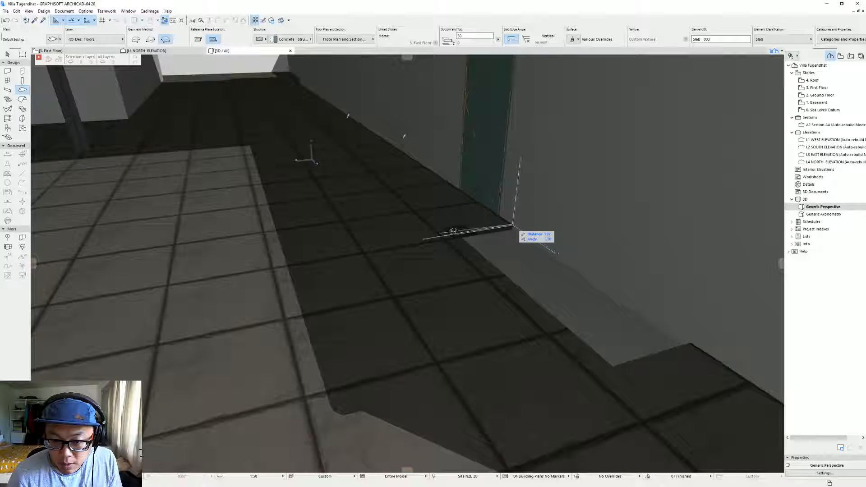
pyautogui.click(458, 233)
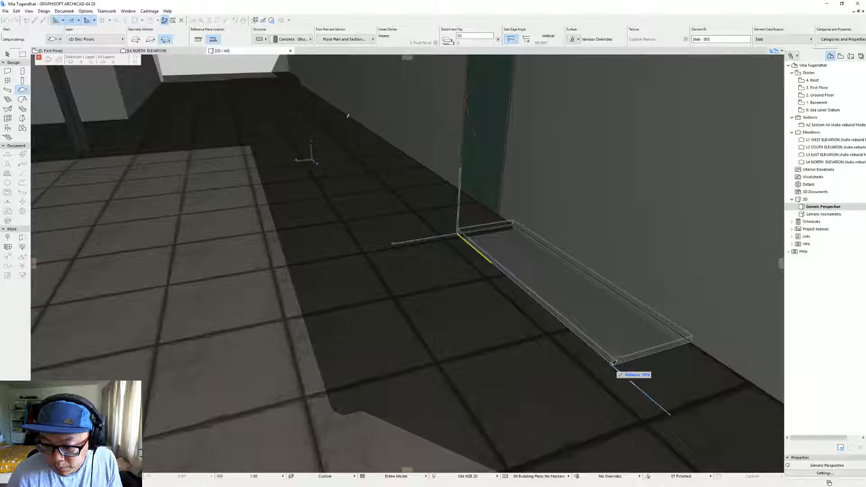
pyautogui.click(614, 362)
# Step: Lower the plant bed slab by its own thickness and set its thickness to 25
pyautogui.keyDown('shift'); pyautogui.click(625, 332); pyautogui.keyUp('shift')
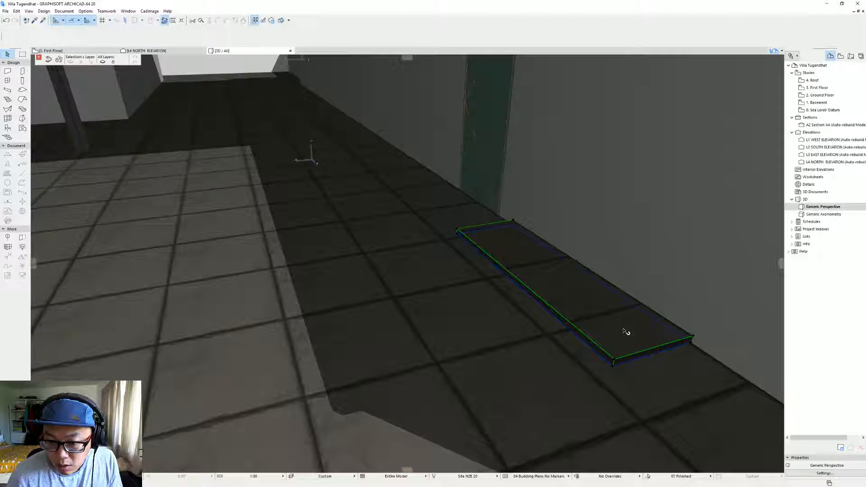
pyautogui.hotkey('ctrl', 'd')
pyautogui.click(514, 222)
pyautogui.click(514, 225)
pyautogui.click(474, 36)
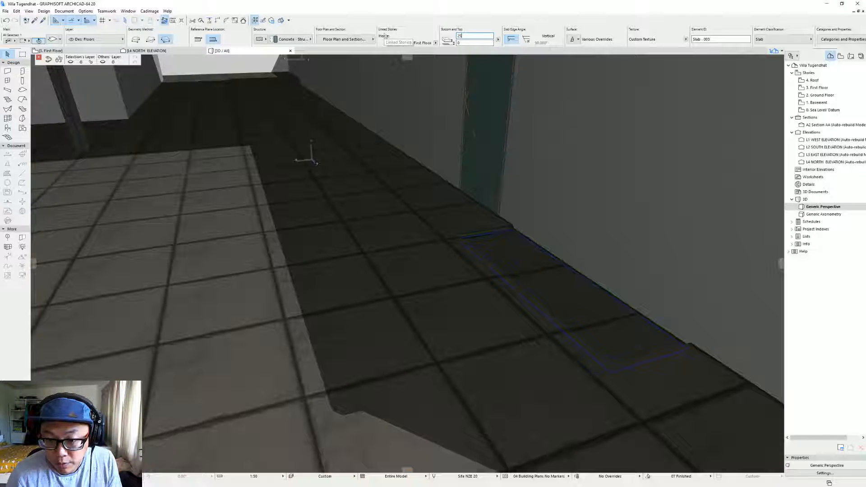
# Step: Override the plant bed slab's top surface with Grass - Green
pyautogui.doubleClick(556, 280)
pyautogui.click(406, 225)
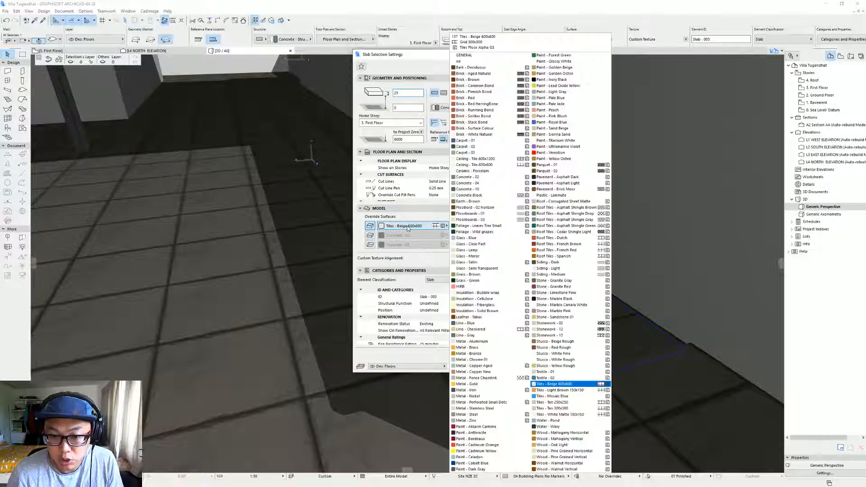
pyautogui.click(495, 275)
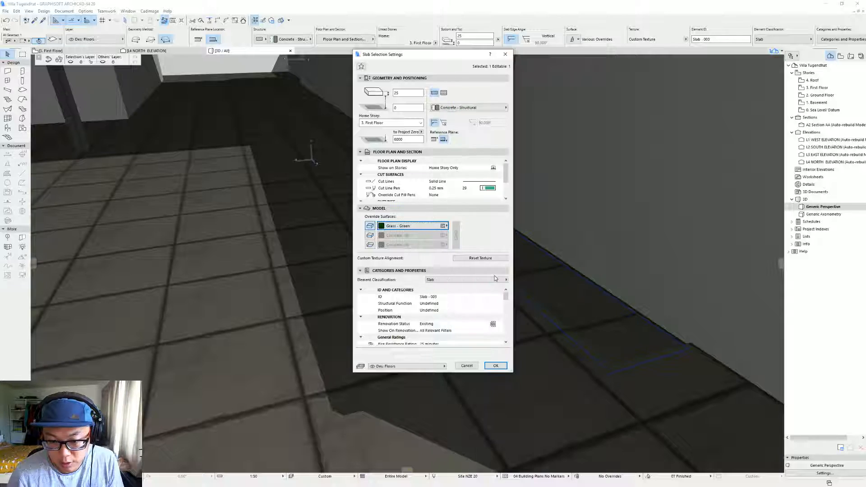
pyautogui.press('Return')
# Step: Check the finished plant bed in the model, and switch to Street View to examine the step below the neighbouring door
pyautogui.scroll(-10, 519, 243)
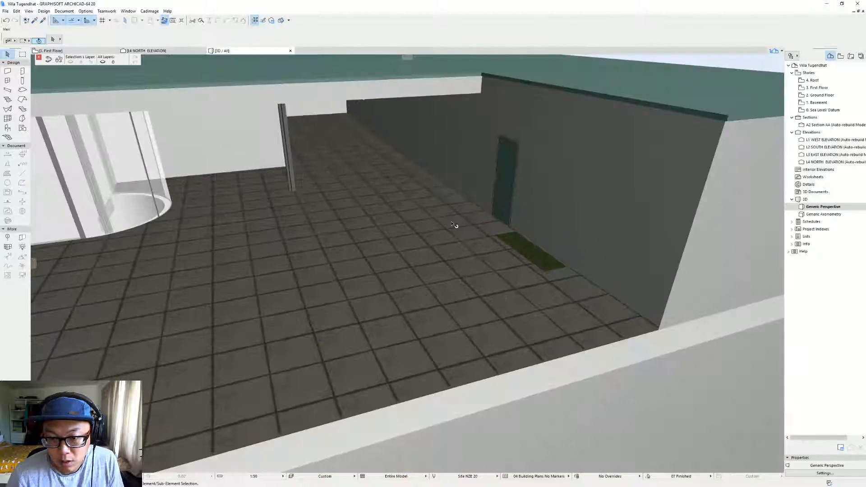
pyautogui.scroll(-6, 516, 255)
pyautogui.keyDown('shift'); pyautogui.moveTo(516, 256); pyautogui.dragTo(429, 259, button='middle'); pyautogui.keyUp('shift')
pyautogui.scroll(7, 452, 283)
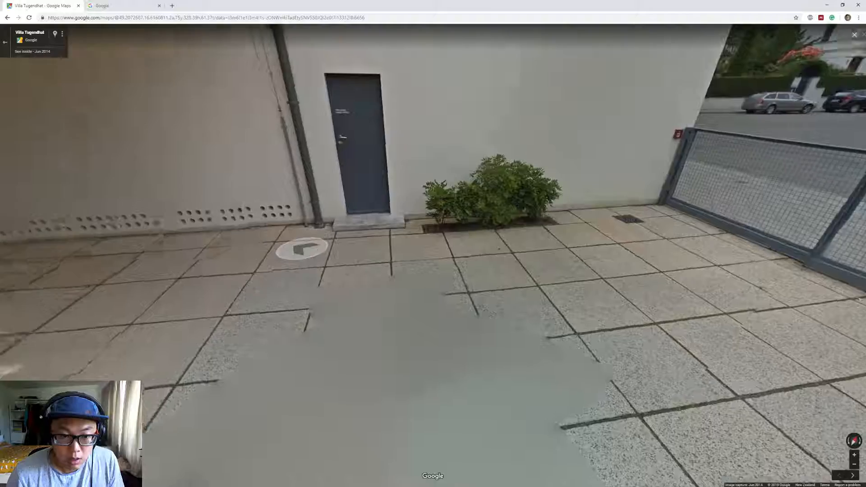
pyautogui.click(300, 247)
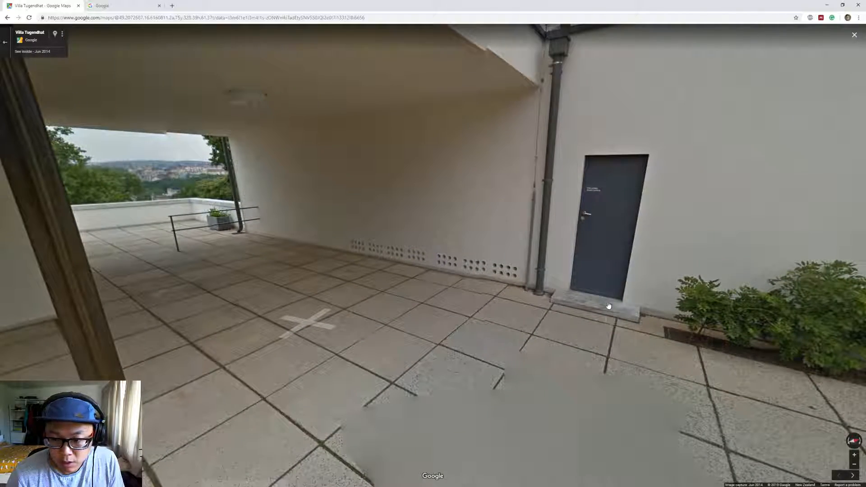
pyautogui.moveTo(557, 304); pyautogui.dragTo(461, 289)
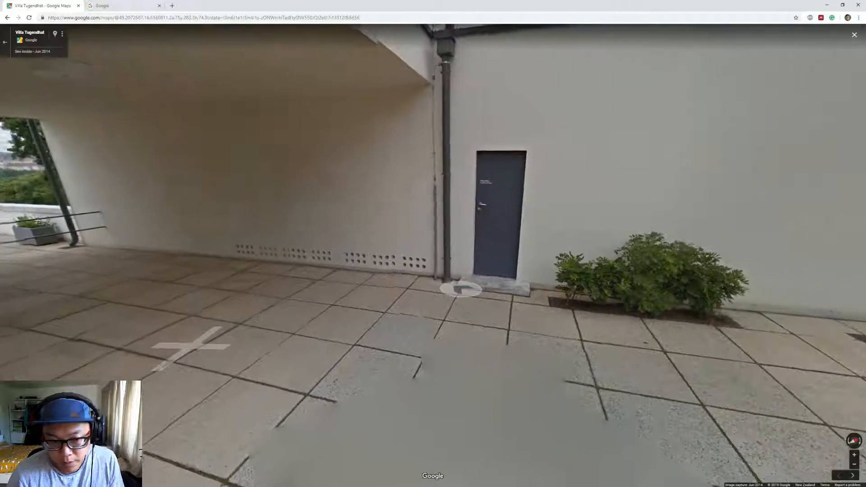
pyautogui.hotkey('alt', 'Tab')
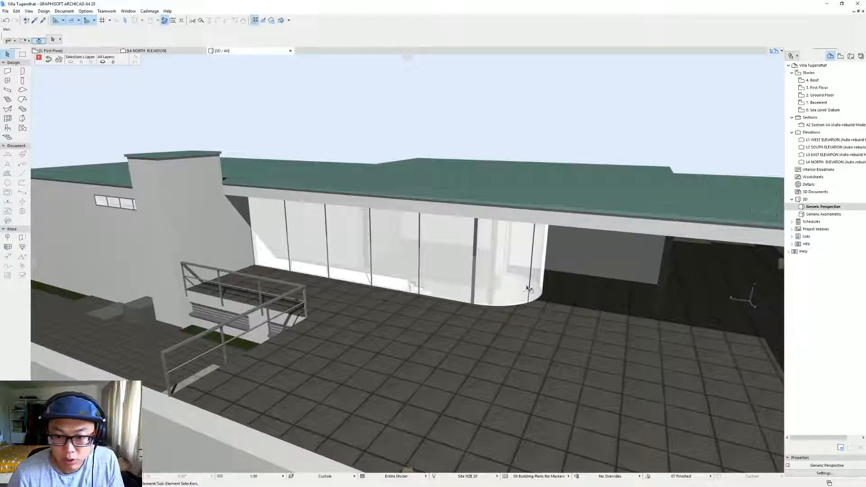
# Step: Raise the terrace door beside the plant bed to a sill height of 150 above the story
pyautogui.moveTo(391, 267); pyautogui.dragTo(245, 287)
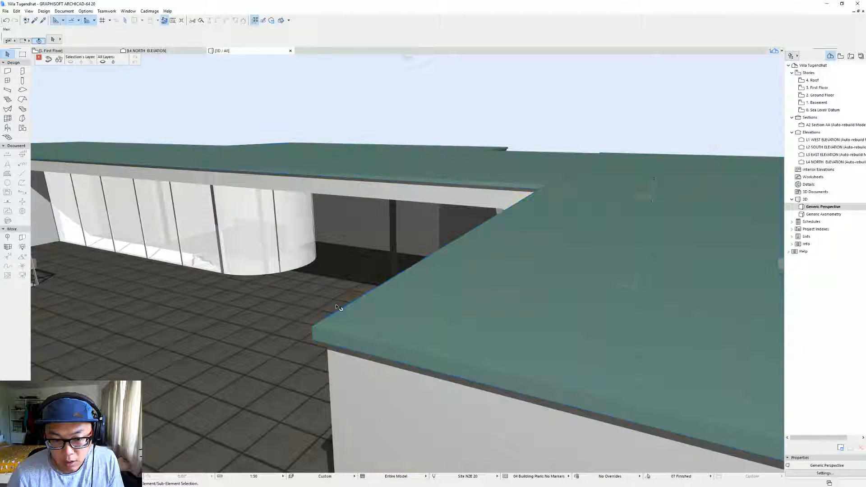
pyautogui.scroll(-3, 421, 117)
pyautogui.keyDown('shift'); pyautogui.moveTo(225, 253); pyautogui.dragTo(612, 254, button='middle'); pyautogui.keyUp('shift')
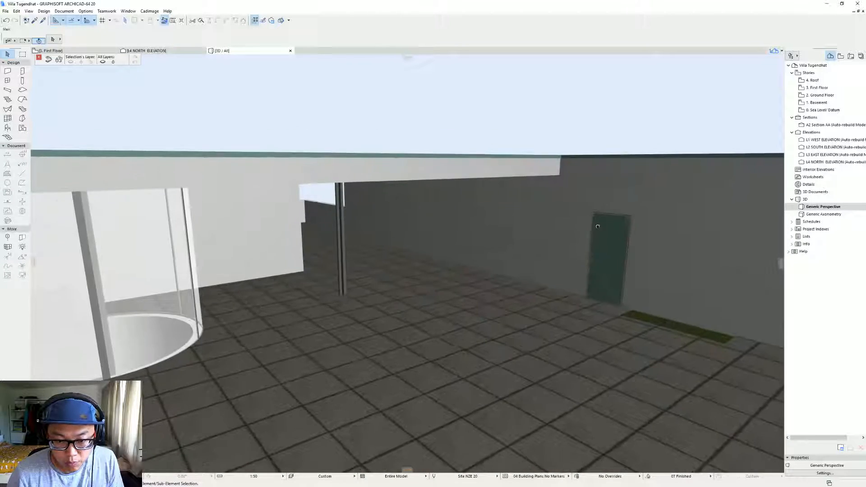
pyautogui.click(610, 253)
pyautogui.scroll(2, 571, 243)
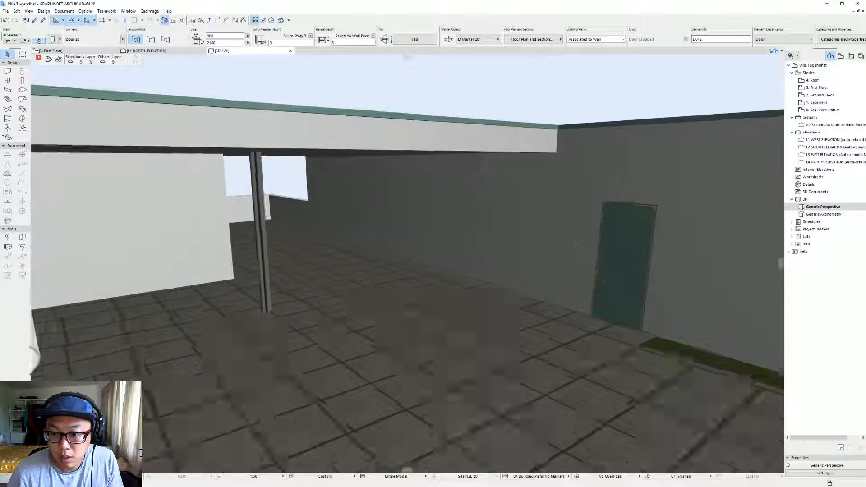
pyautogui.moveTo(578, 236); pyautogui.dragTo(403, 304, button='middle')
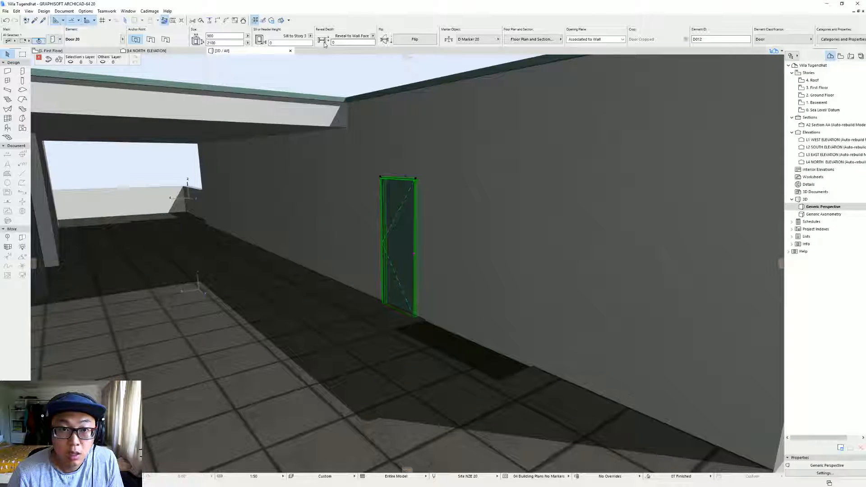
pyautogui.click(295, 42)
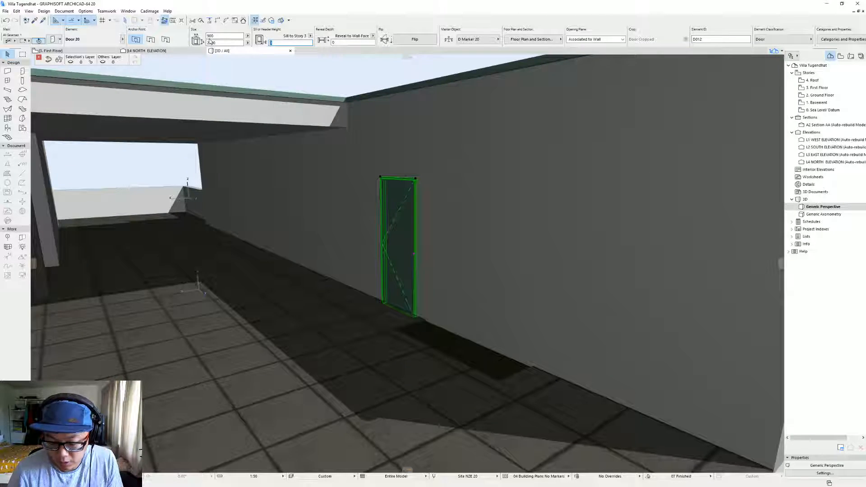
pyautogui.press('Return')
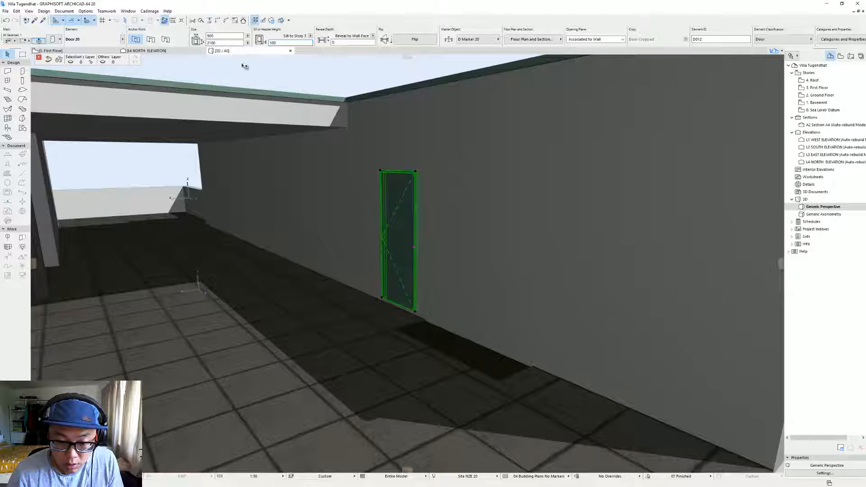
pyautogui.write('15')
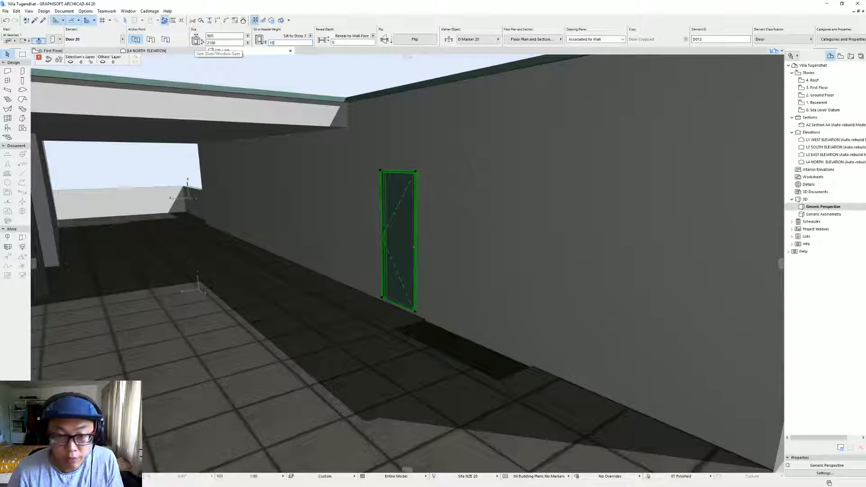
pyautogui.press('Return')
# Step: Compare the gap between the door, its step and the plant bed in Street View with the 3D model
pyautogui.scroll(-5, 432, 298)
pyautogui.keyDown('shift'); pyautogui.moveTo(433, 298); pyautogui.dragTo(492, 347, button='middle'); pyautogui.keyUp('shift')
pyautogui.hotkey('alt', 'Tab')
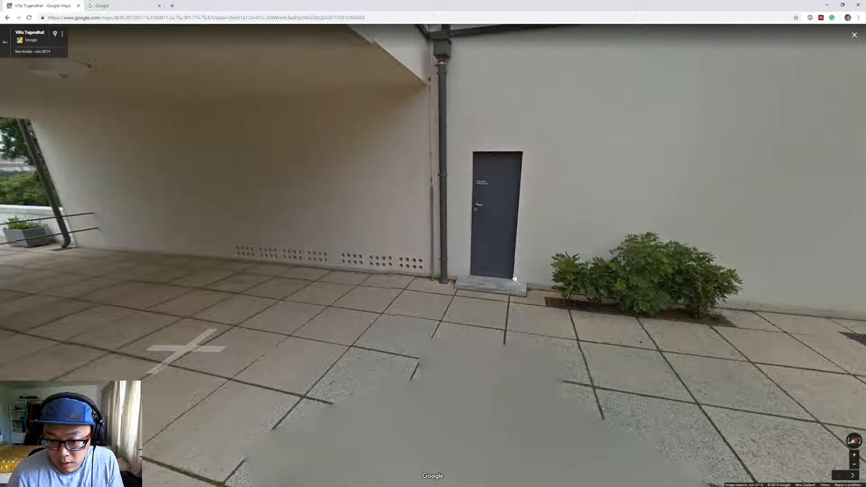
pyautogui.click(564, 422)
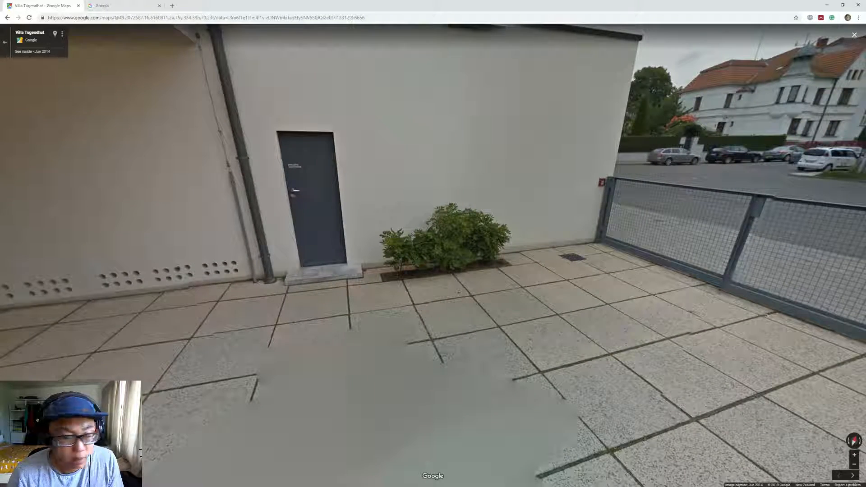
pyautogui.hotkey('alt', 'Tab')
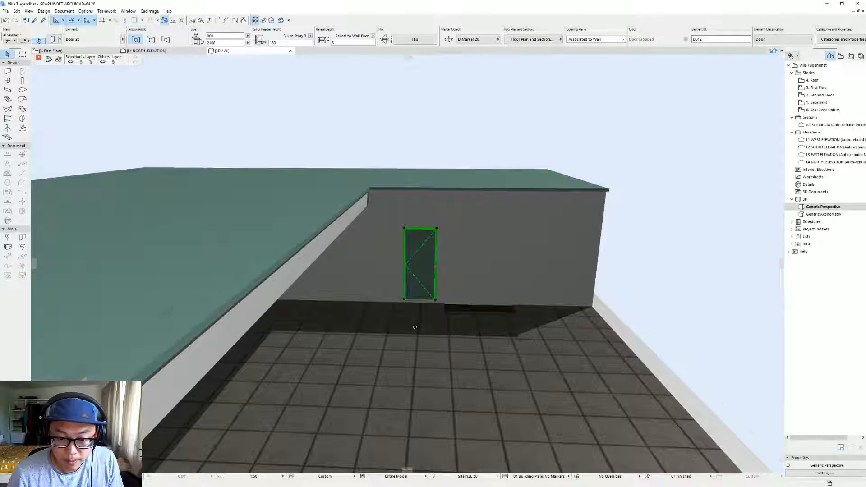
pyautogui.scroll(5, 444, 314)
pyautogui.moveTo(464, 304); pyautogui.dragTo(395, 330, button='middle')
pyautogui.scroll(1, 384, 331)
pyautogui.press('Escape')
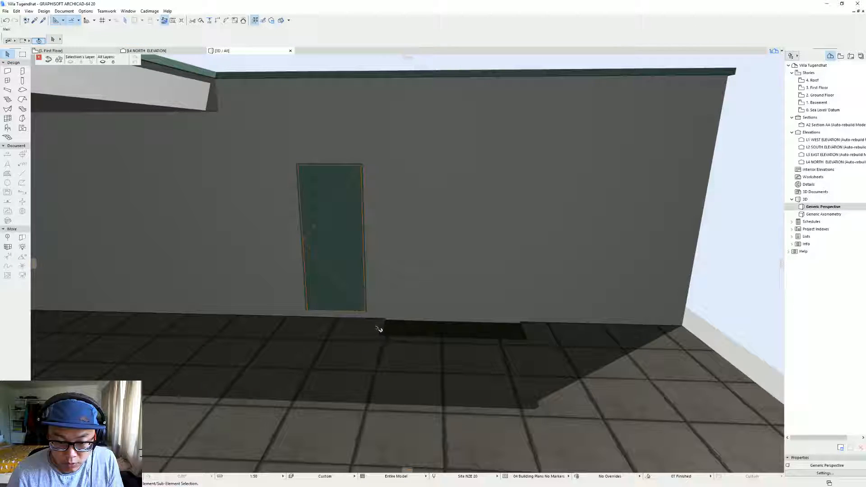
# Step: Move the plant bed slab along the wall, farther away from the door
pyautogui.click(379, 329)
pyautogui.click(383, 329)
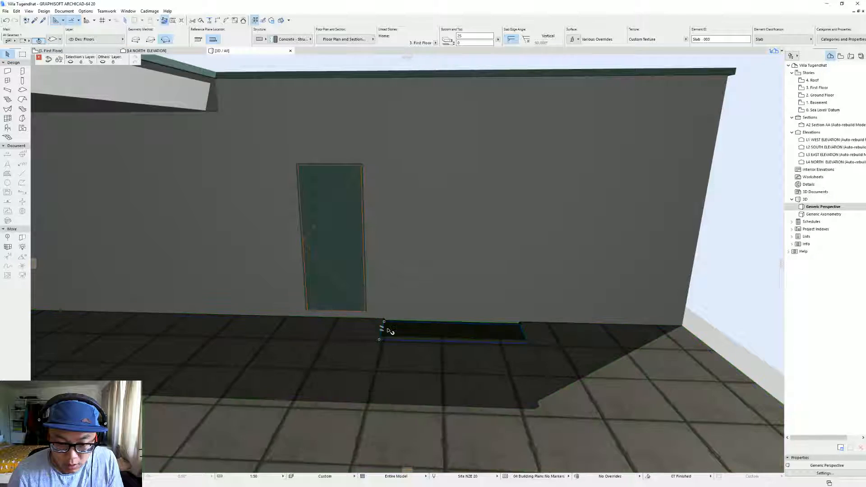
pyautogui.click(379, 339)
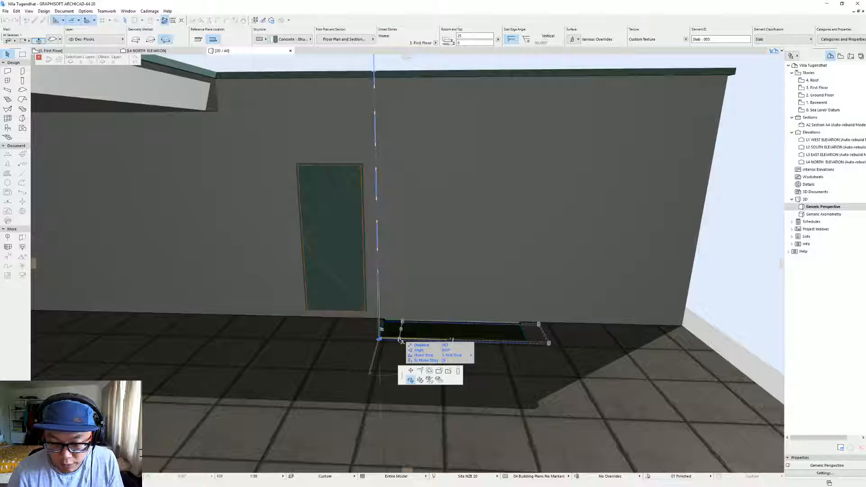
pyautogui.click(401, 341)
pyautogui.press('Escape')
# Step: Offset both short edges of the terrace slab's recess so that it fits the shifted plant bed slab
pyautogui.click(527, 335)
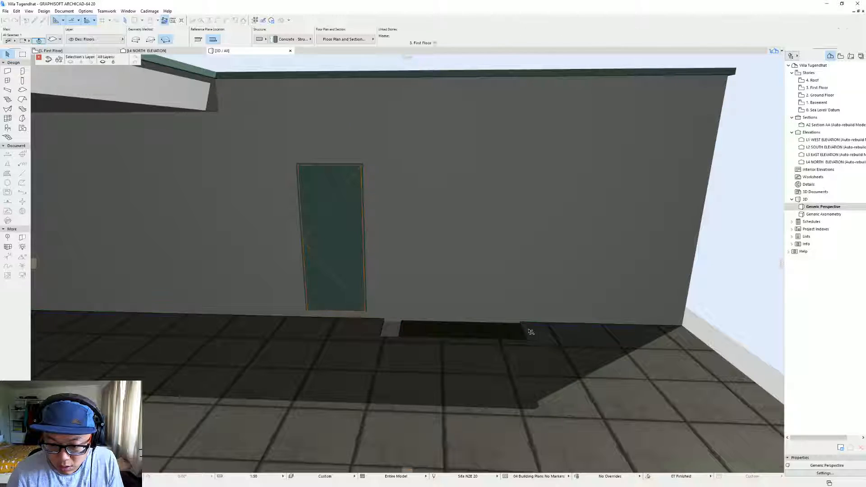
pyautogui.click(523, 326)
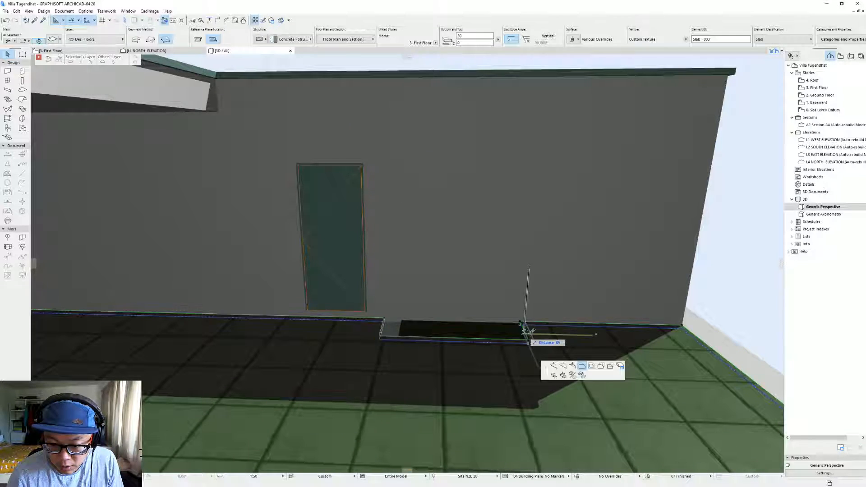
pyautogui.click(558, 331)
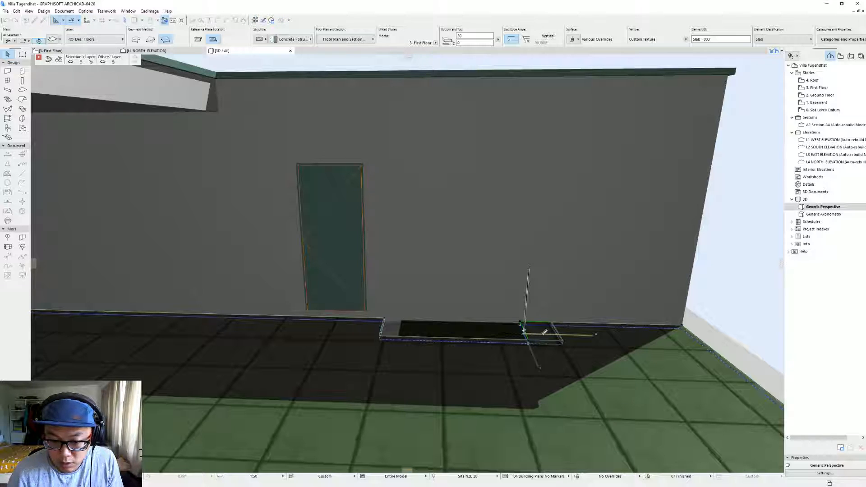
pyautogui.click(384, 322)
pyautogui.press('Escape')
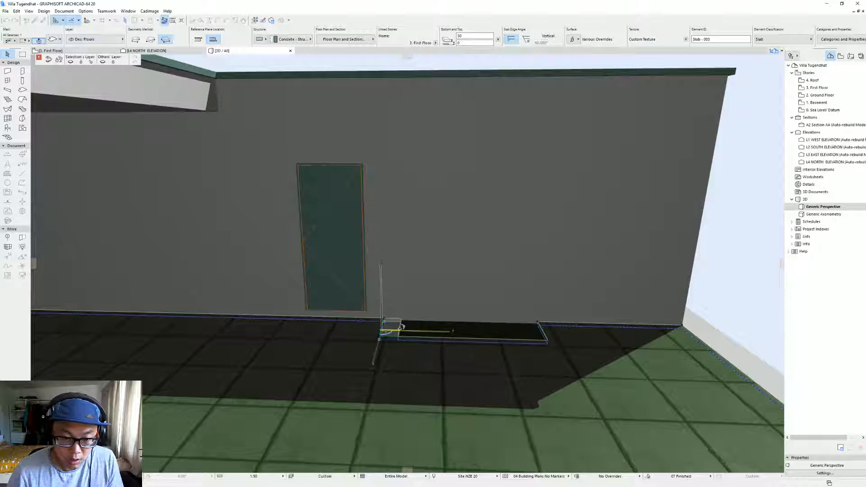
pyautogui.press('Escape')
# Step: Make a copy of the plant bed slab 25 above the original and elevate the copy by another 25
pyautogui.keyDown('shift'); pyautogui.moveTo(381, 325); pyautogui.dragTo(415, 328, button='middle'); pyautogui.keyUp('shift')
pyautogui.click(416, 331)
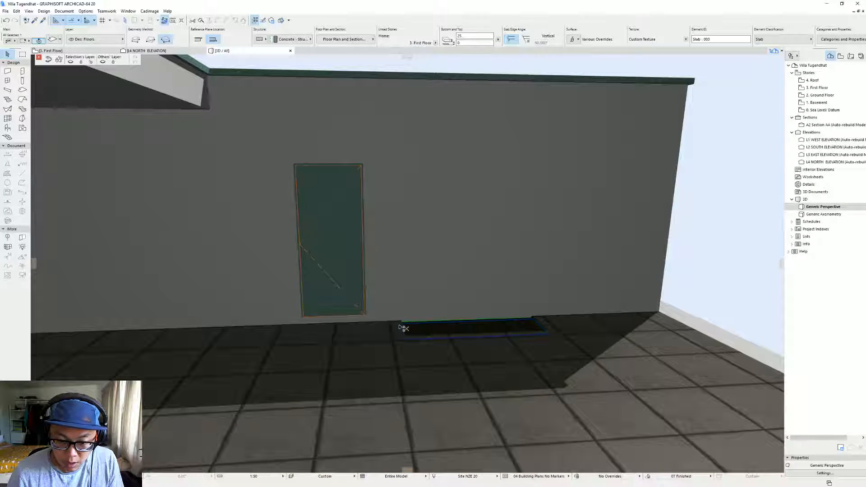
pyautogui.click(402, 326)
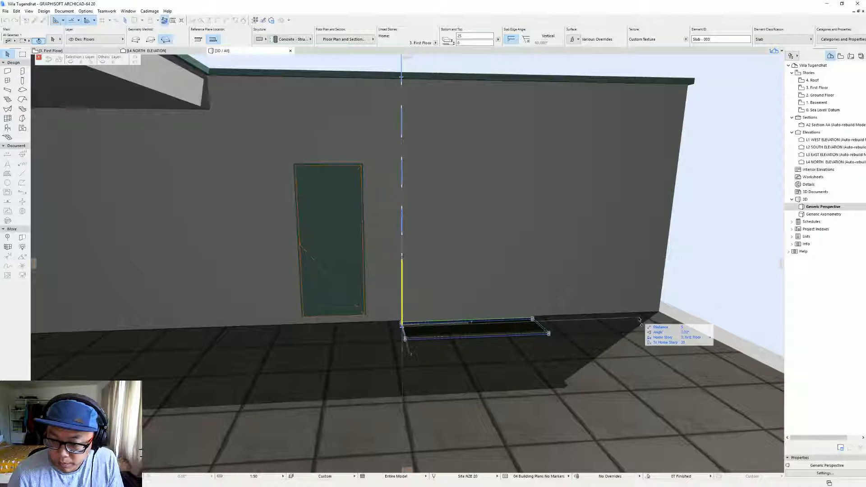
pyautogui.press('Return')
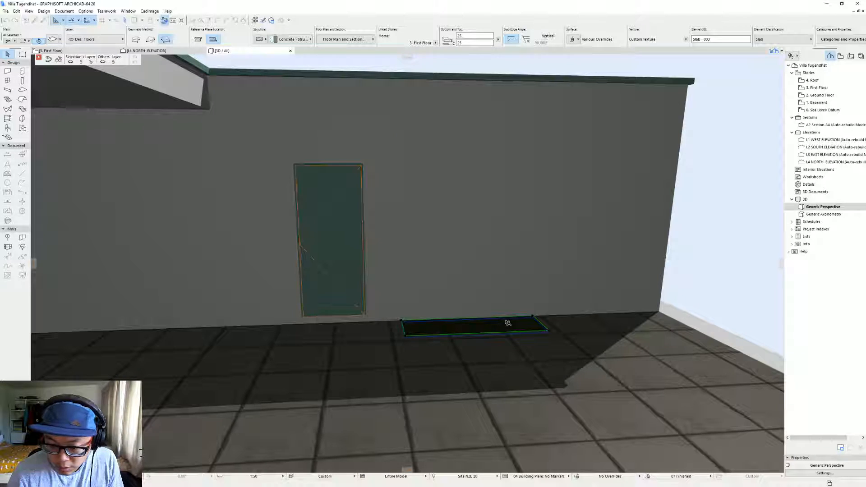
pyautogui.scroll(-5, 404, 334)
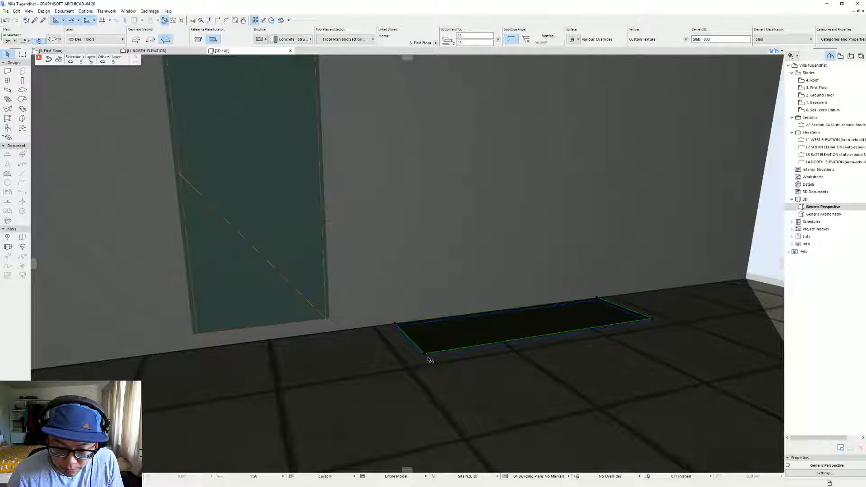
pyautogui.click(423, 356)
pyautogui.write('25')
pyautogui.press('Return')
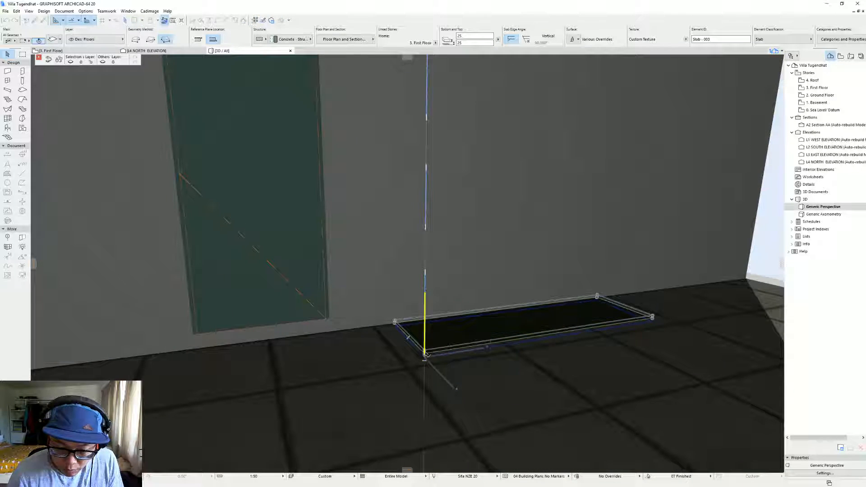
# Step: Move the raised slab copy by its front edge's midpoint to the door's near corner and 450 further, centring it on the door
pyautogui.click(550, 333)
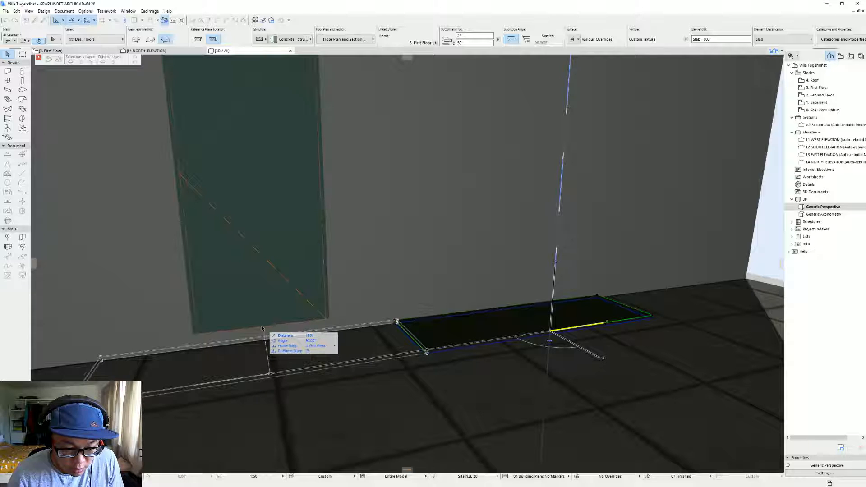
pyautogui.scroll(-5, 262, 328)
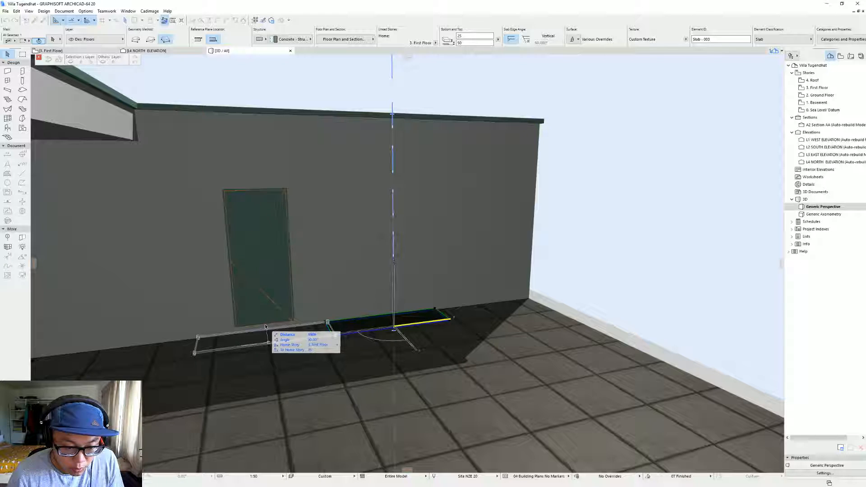
pyautogui.click(296, 324)
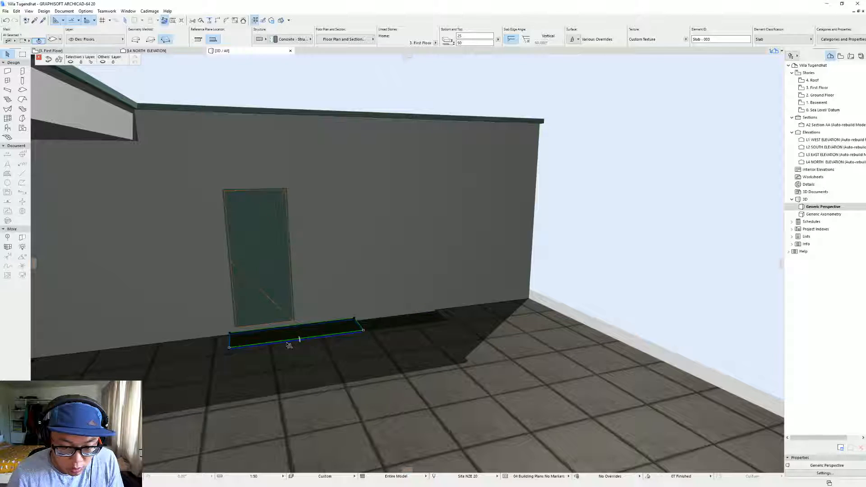
pyautogui.scroll(3, 290, 345)
pyautogui.click(309, 337)
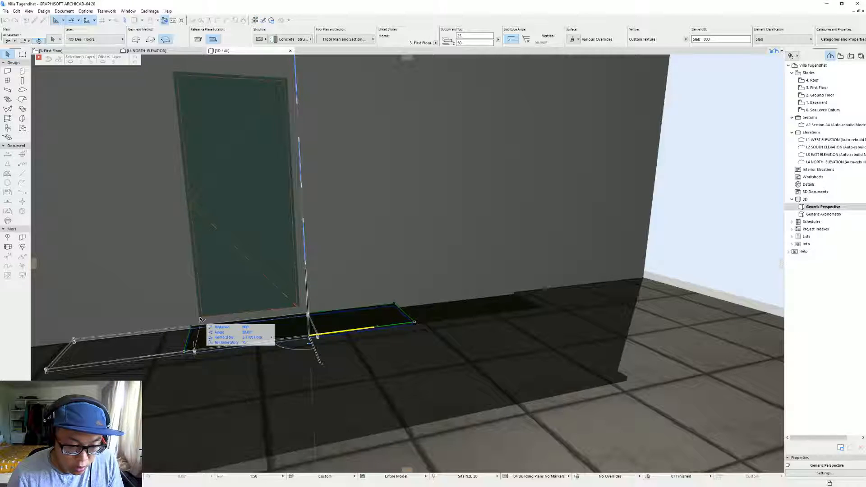
pyautogui.write('450')
pyautogui.press('Return')
# Step: Offset both short edges of the raised step slab to line up with the two bottom corners of the door
pyautogui.moveTo(410, 321); pyautogui.dragTo(432, 314, button='middle')
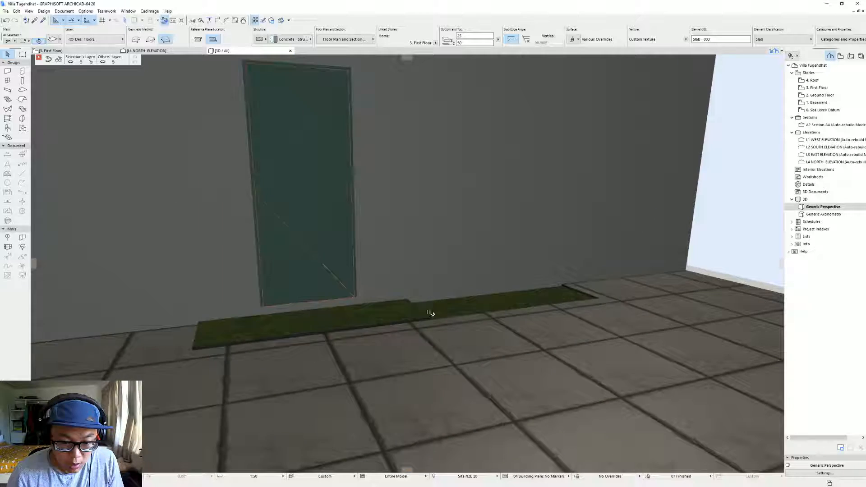
pyautogui.click(421, 312)
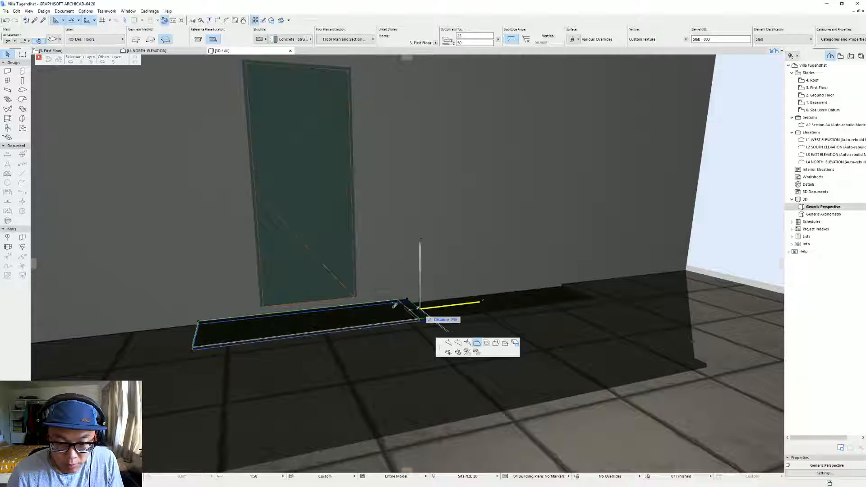
pyautogui.click(357, 303)
pyautogui.click(197, 338)
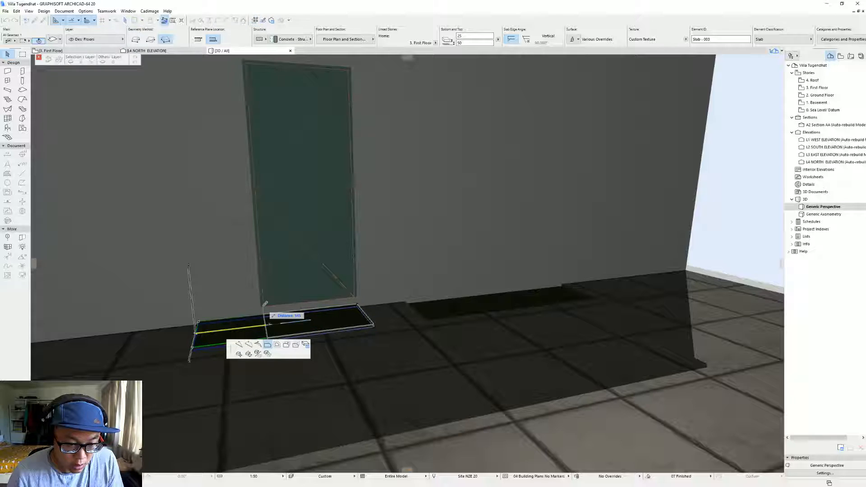
pyautogui.click(264, 305)
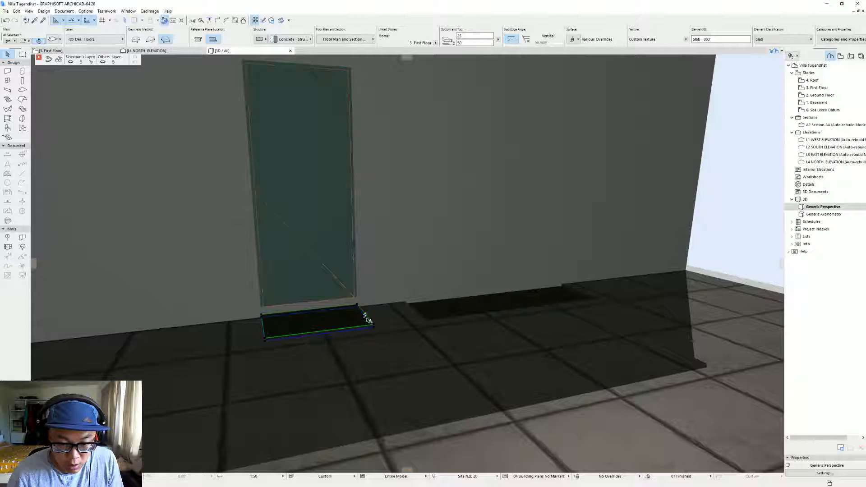
# Step: Offset each short edge of the step slab outward by 100 so that it extends past both sides of the door
pyautogui.click(367, 316)
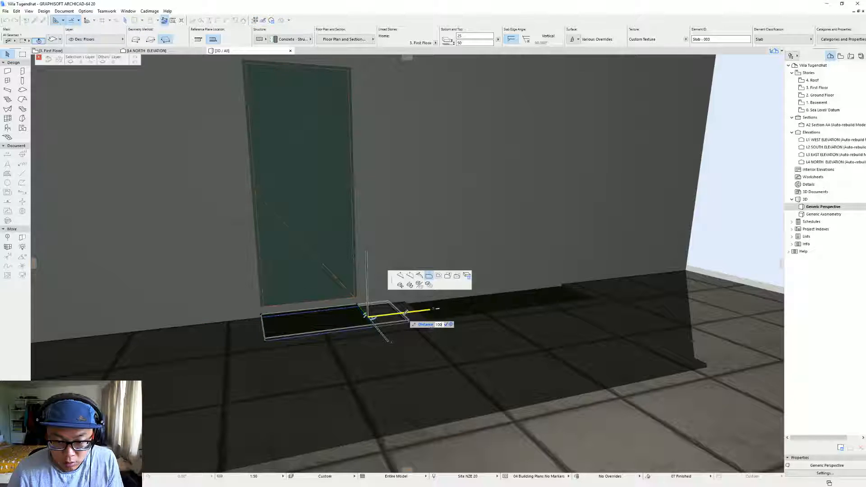
pyautogui.write('100')
pyautogui.press('Return')
pyautogui.click(263, 329)
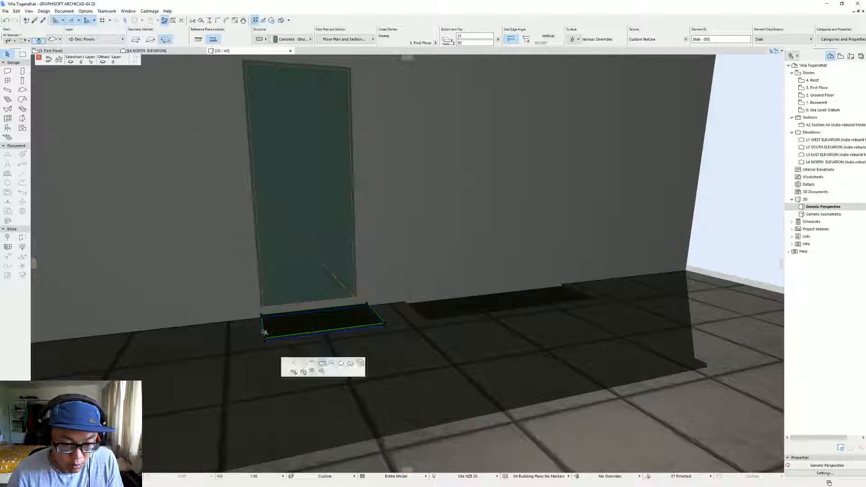
pyautogui.write('100')
pyautogui.press('Return')
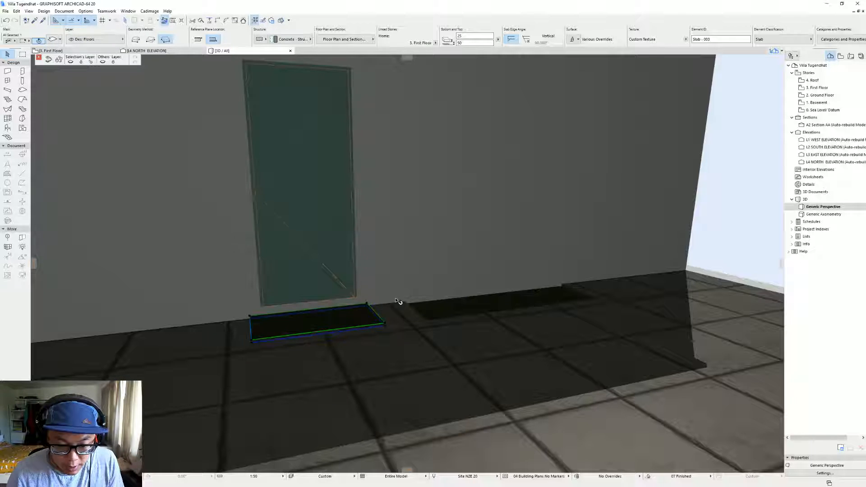
# Step: Stretch the step slab's height up to the door's bottom corner, making the slab 100 thick
pyautogui.scroll(2, 386, 278)
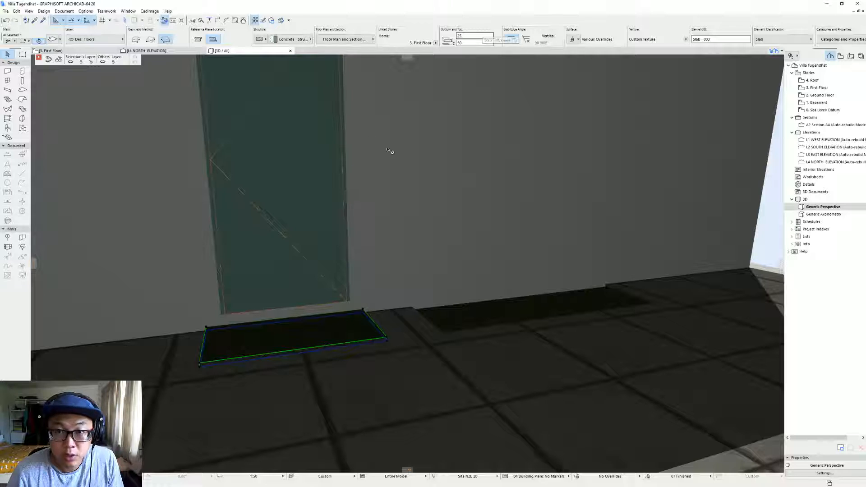
pyautogui.click(365, 311)
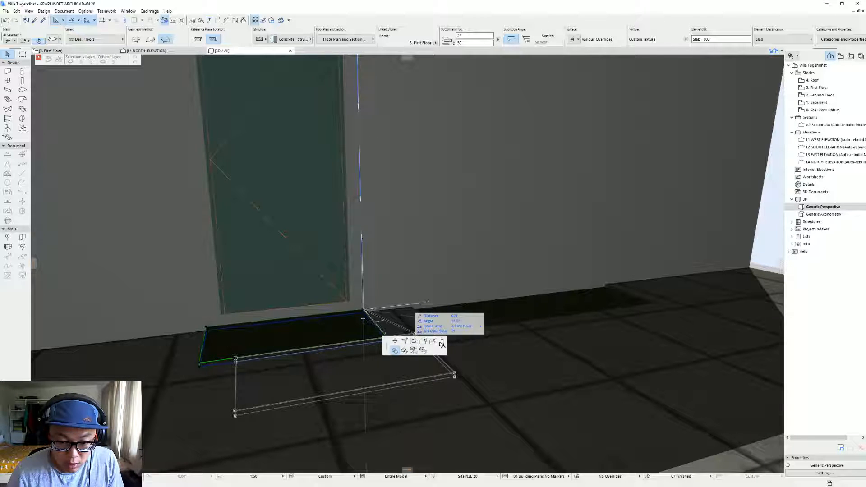
pyautogui.click(350, 302)
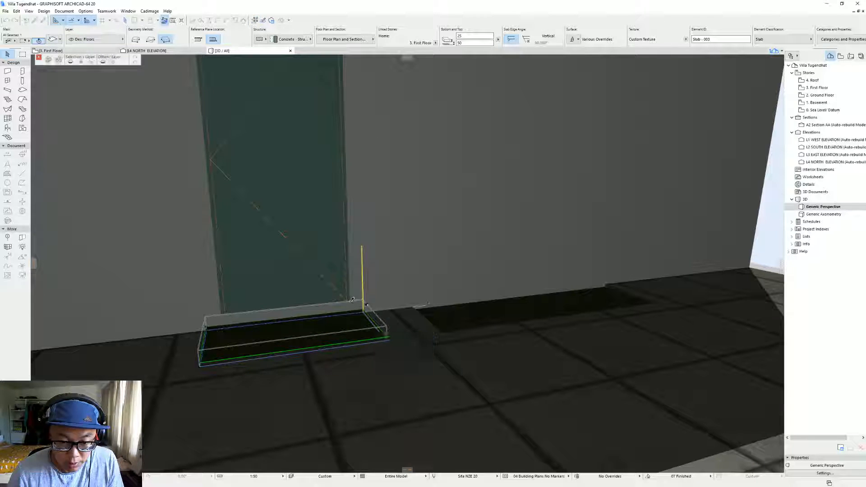
# Step: Change the step slab's top surface override from grass to a concrete surface
pyautogui.keyDown('shift'); pyautogui.moveTo(400, 326); pyautogui.dragTo(357, 317, button='middle'); pyautogui.keyUp('shift')
pyautogui.click(314, 323)
pyautogui.hotkey('ctrl', 't')
pyautogui.click(444, 225)
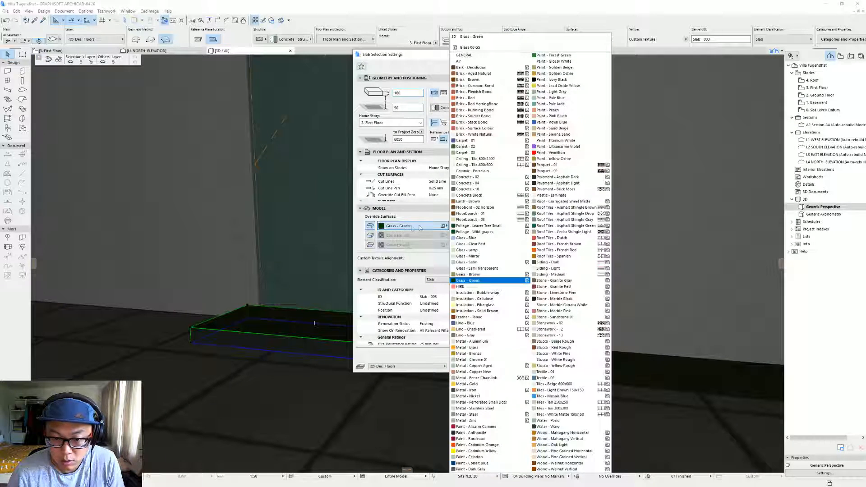
pyautogui.click(491, 181)
pyautogui.press('Return')
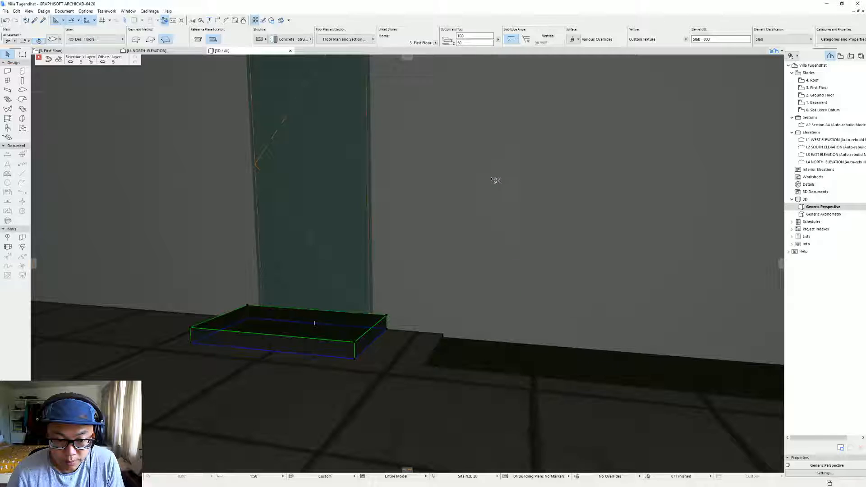
pyautogui.press('Escape')
# Step: Check the terrace door in Street View and give the model's door a custom reveal with a depth of 120
pyautogui.scroll(-2, 354, 310)
pyautogui.keyDown('shift'); pyautogui.moveTo(354, 310); pyautogui.dragTo(303, 294, button='middle'); pyautogui.keyUp('shift')
pyautogui.hotkey('alt', 'Tab')
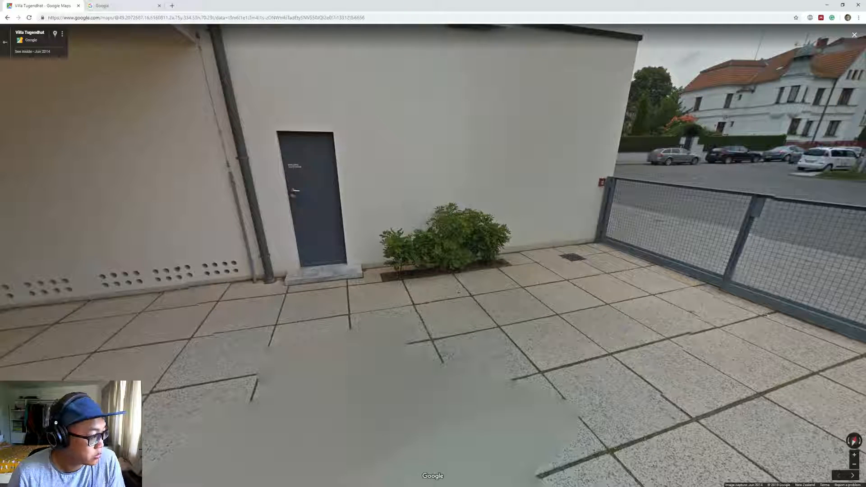
pyautogui.hotkey('alt', 'Tab')
pyautogui.click(367, 293)
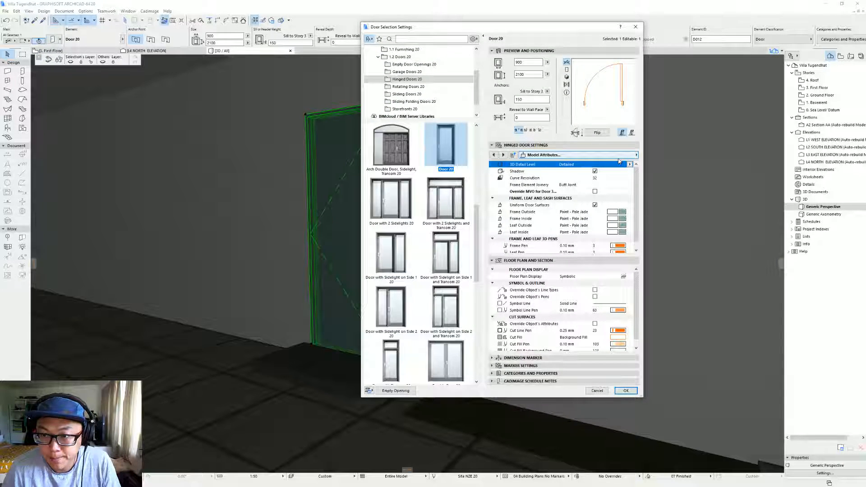
pyautogui.click(619, 159)
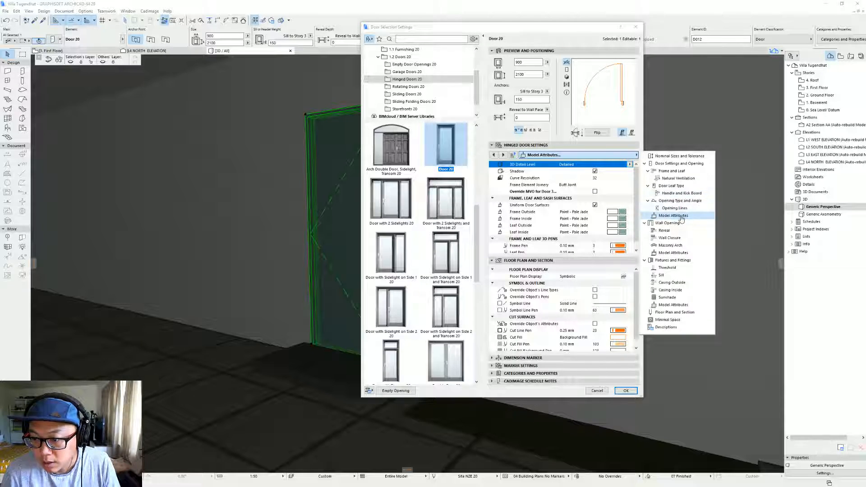
pyautogui.click(665, 230)
pyautogui.click(631, 167)
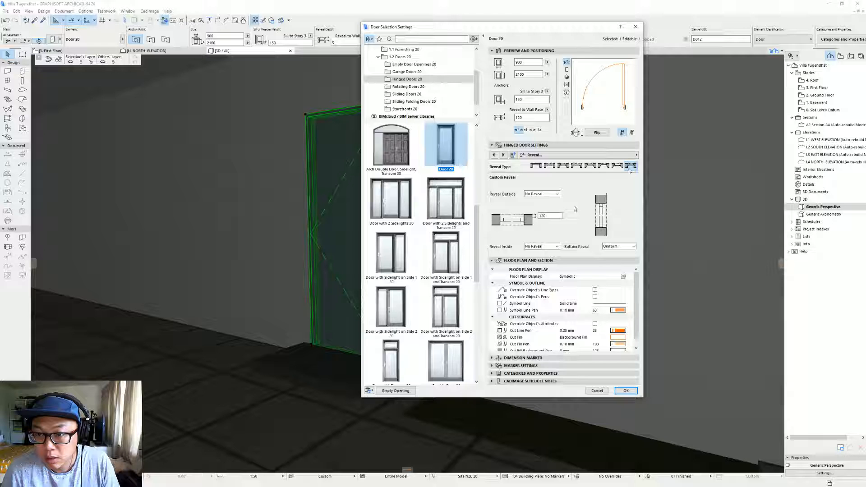
pyautogui.press('Return')
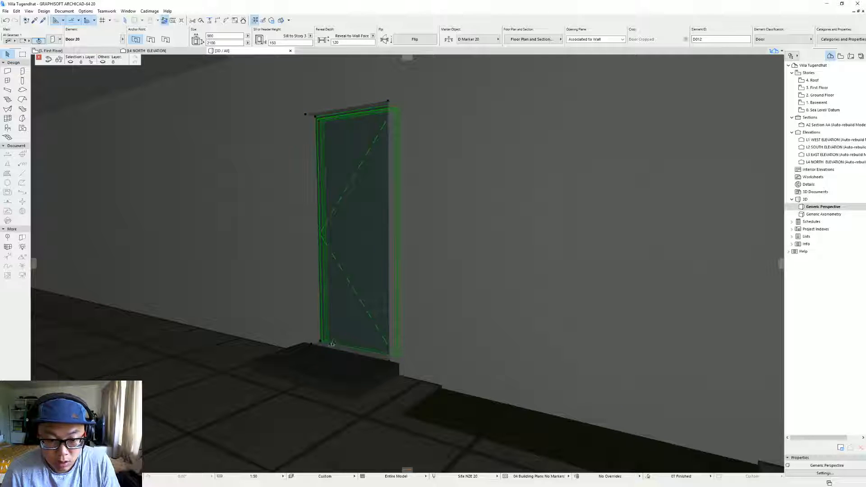
# Step: Examine the curved glazing and the base beneath it in Street View, and bring the same glazing into view in the model
pyautogui.keyDown('shift'); pyautogui.moveTo(338, 350); pyautogui.dragTo(194, 243, button='middle'); pyautogui.keyUp('shift')
pyautogui.scroll(-6, 318, 320)
pyautogui.scroll(-6, 376, 251)
pyautogui.scroll(6, 427, 220)
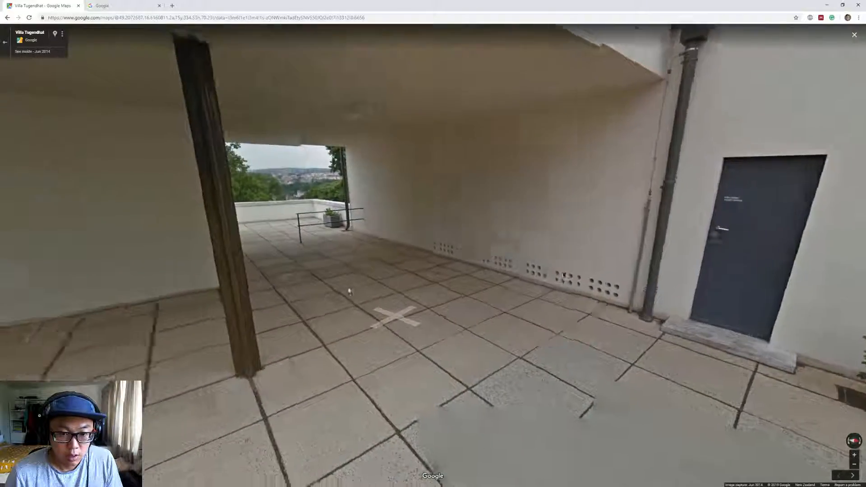
pyautogui.click(396, 315)
pyautogui.moveTo(638, 335); pyautogui.dragTo(717, 339)
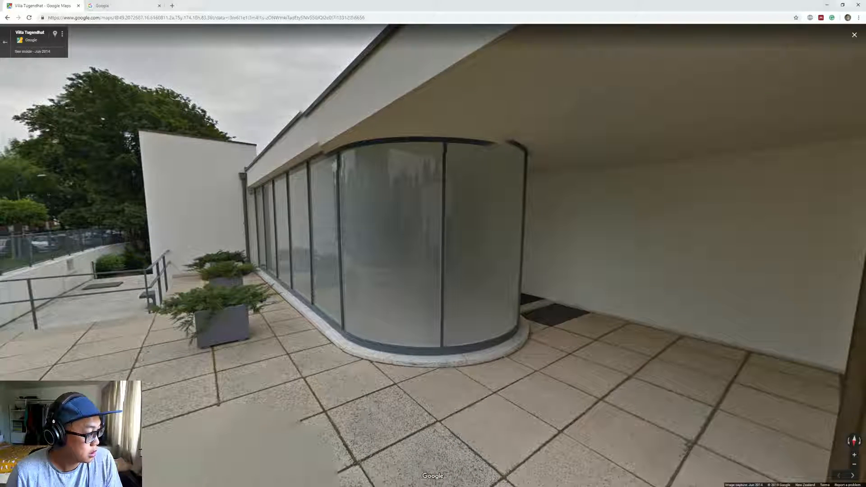
pyautogui.hotkey('alt', 'Tab')
pyautogui.scroll(4, 406, 213)
pyautogui.keyDown('shift'); pyautogui.moveTo(400, 231); pyautogui.dragTo(338, 207, button='middle'); pyautogui.keyUp('shift')
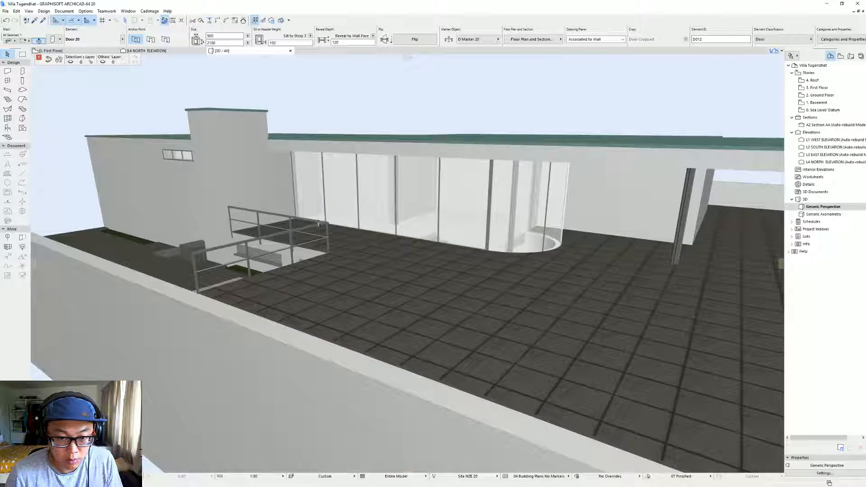
# Step: Review the main frame settings of the long terrace window
pyautogui.press('Escape')
pyautogui.click(391, 202)
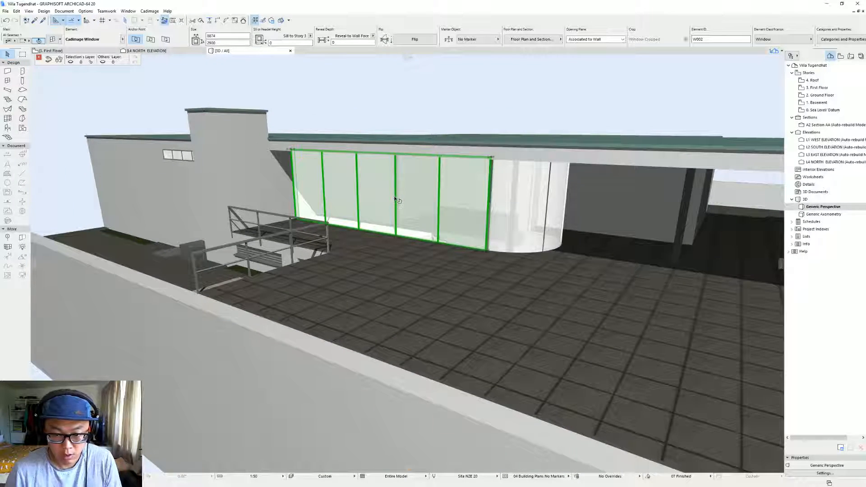
pyautogui.hotkey('ctrl', 't')
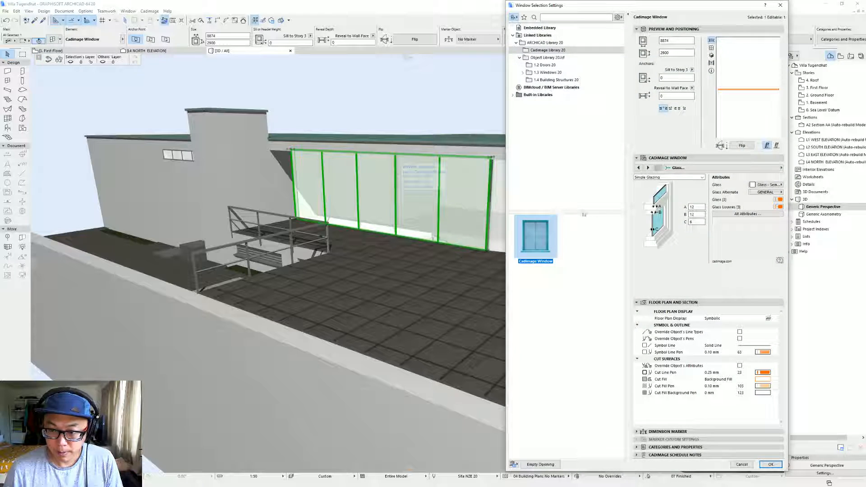
pyautogui.click(776, 167)
pyautogui.click(815, 207)
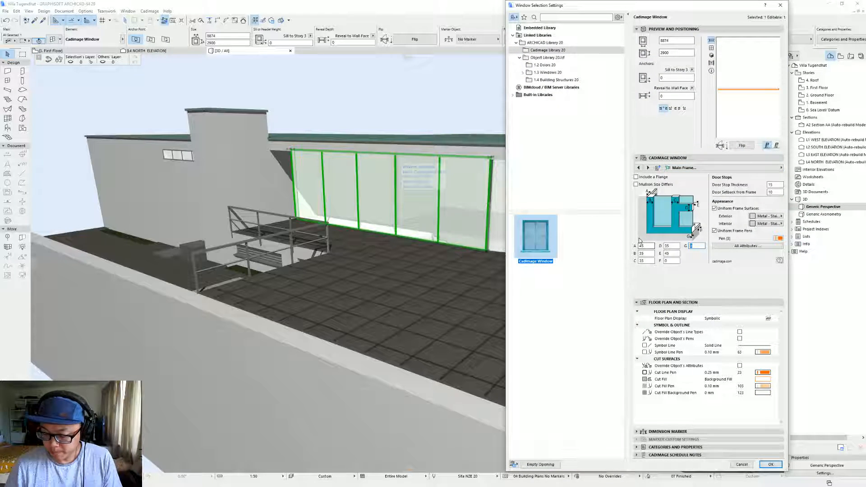
pyautogui.press('Return')
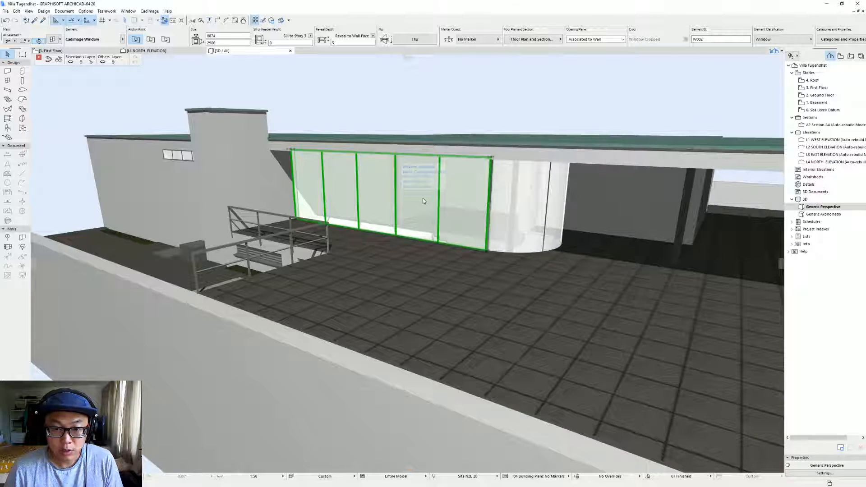
# Step: Set the long terrace window's height to 2800 and elevate it to a sill height of 100
pyautogui.scroll(6, 435, 205)
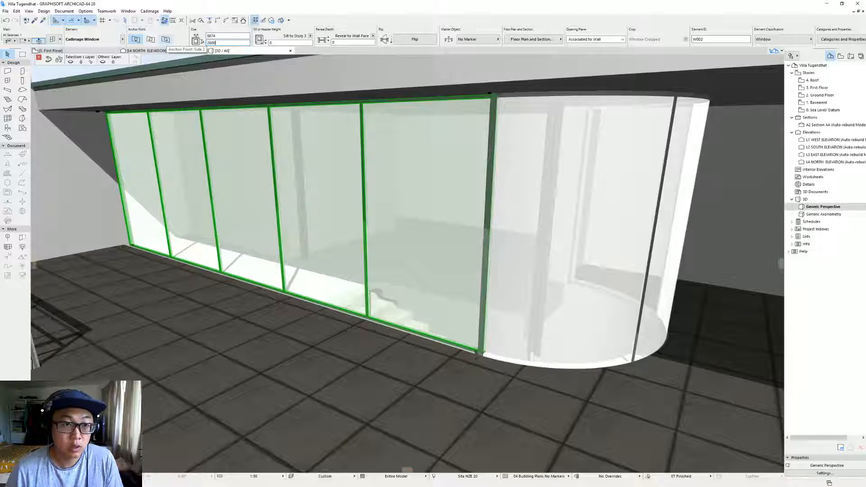
pyautogui.press('Return')
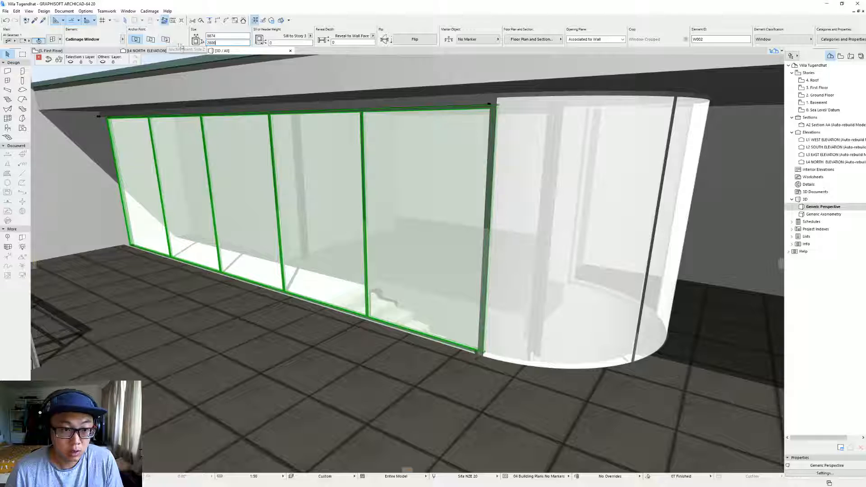
pyautogui.click(489, 104)
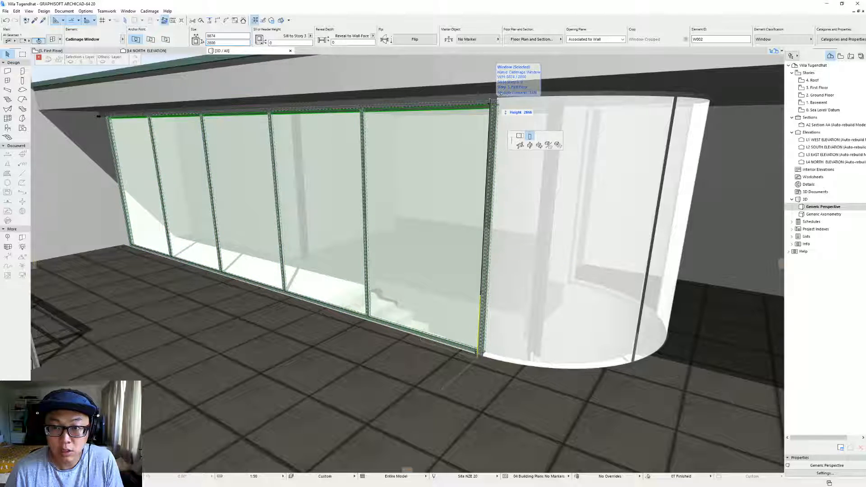
pyautogui.click(529, 145)
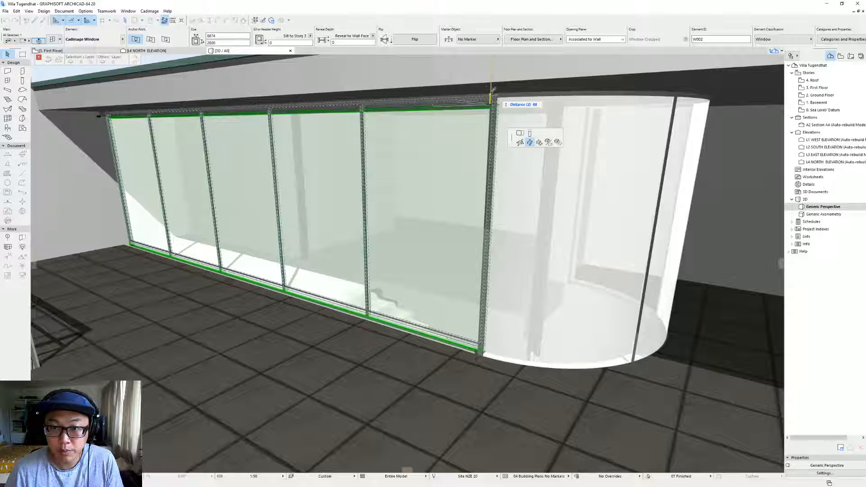
pyautogui.click(99, 113)
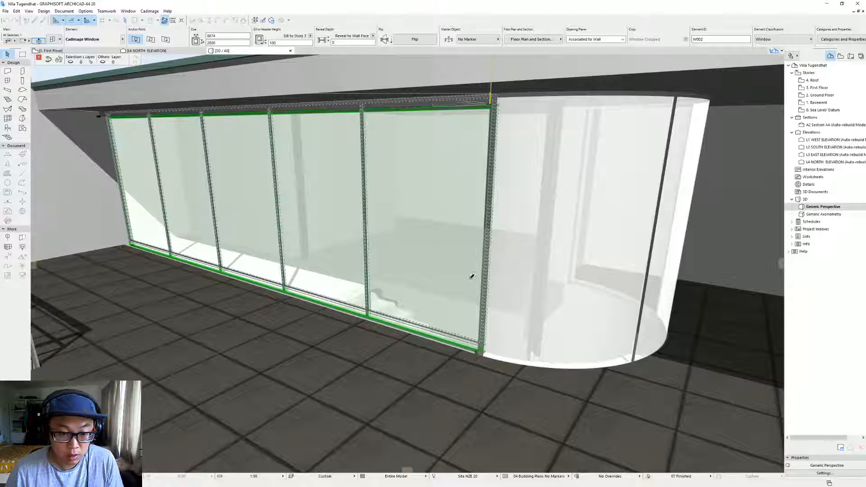
# Step: Inspect the raised window's base at the corner and set the curved window's height to 2800
pyautogui.scroll(3, 487, 356)
pyautogui.keyDown('shift'); pyautogui.moveTo(486, 356); pyautogui.dragTo(310, 328, button='middle'); pyautogui.keyUp('shift')
pyautogui.keyDown('shift'); pyautogui.moveTo(167, 310); pyautogui.dragTo(782, 311, button='middle'); pyautogui.keyUp('shift')
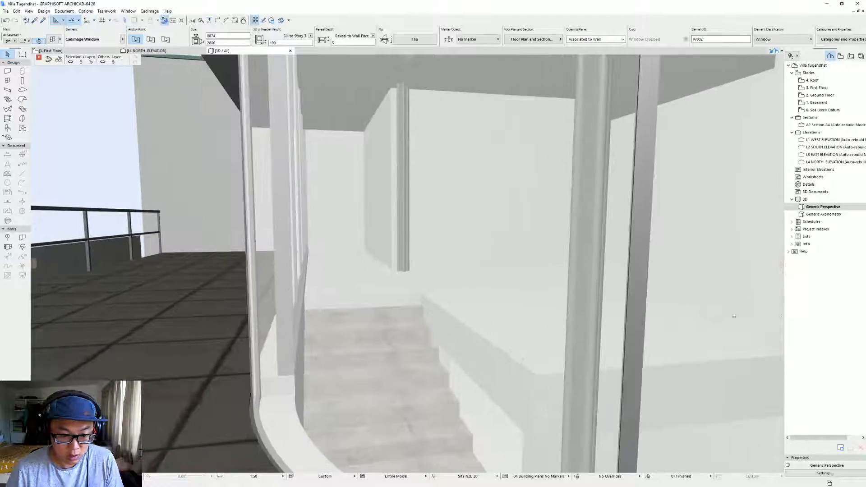
pyautogui.scroll(-5, 369, 334)
pyautogui.keyDown('shift'); pyautogui.moveTo(398, 331); pyautogui.dragTo(455, 331, button='middle'); pyautogui.keyUp('shift')
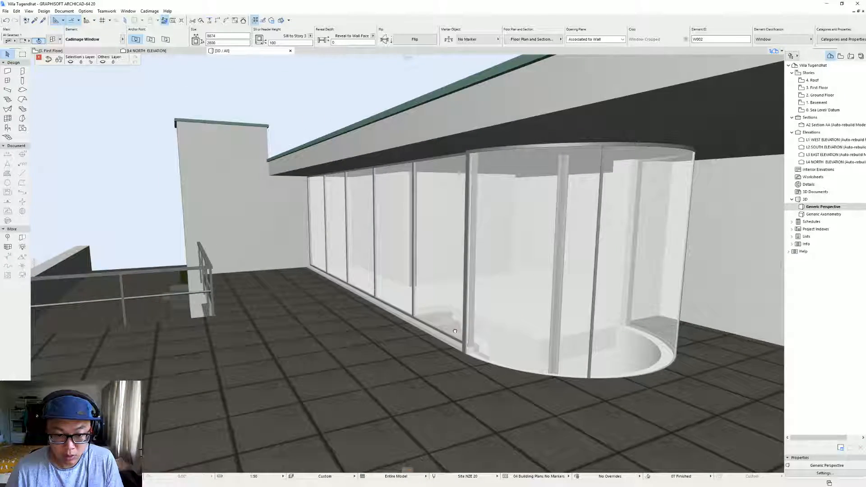
pyautogui.click(570, 294)
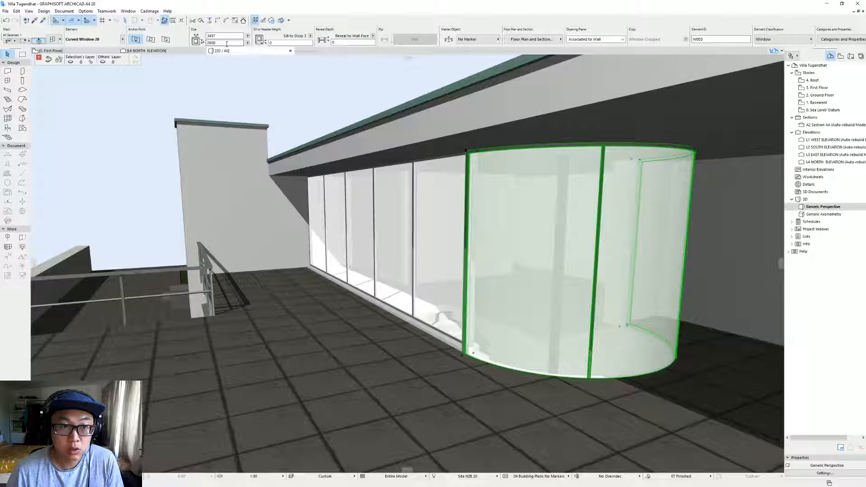
pyautogui.press('Return')
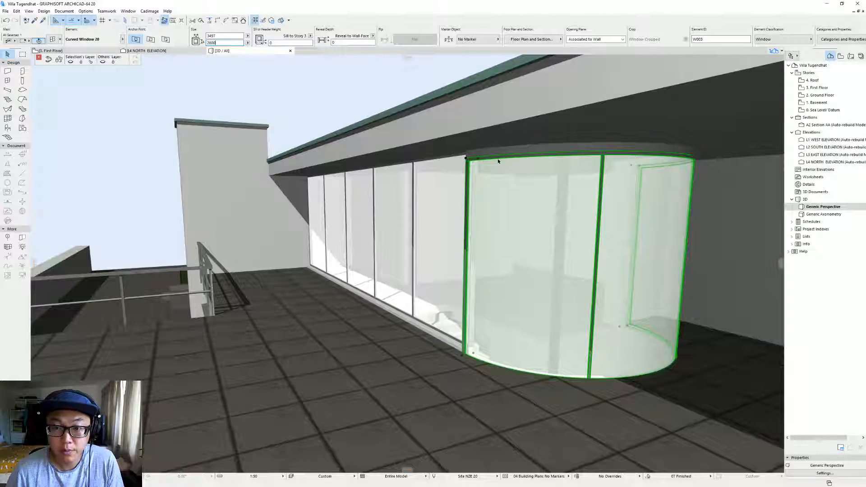
# Step: Elevate the curved window by its upper corner to align with the long window beside it
pyautogui.click(467, 160)
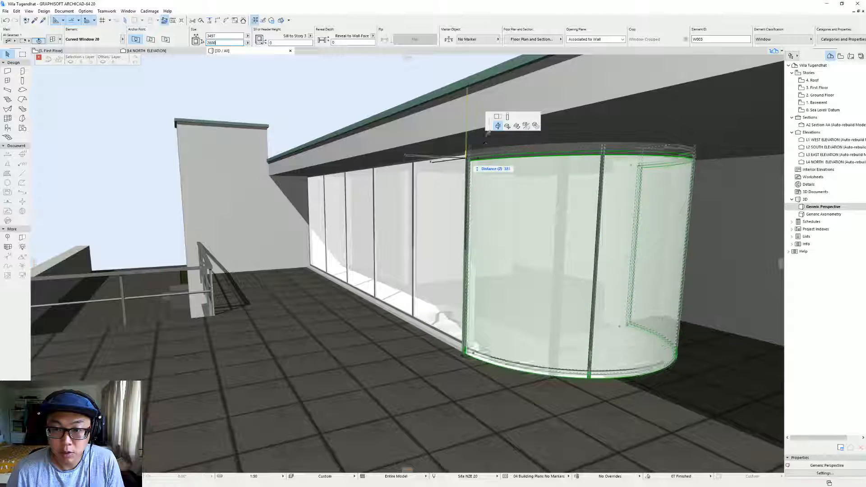
pyautogui.click(508, 127)
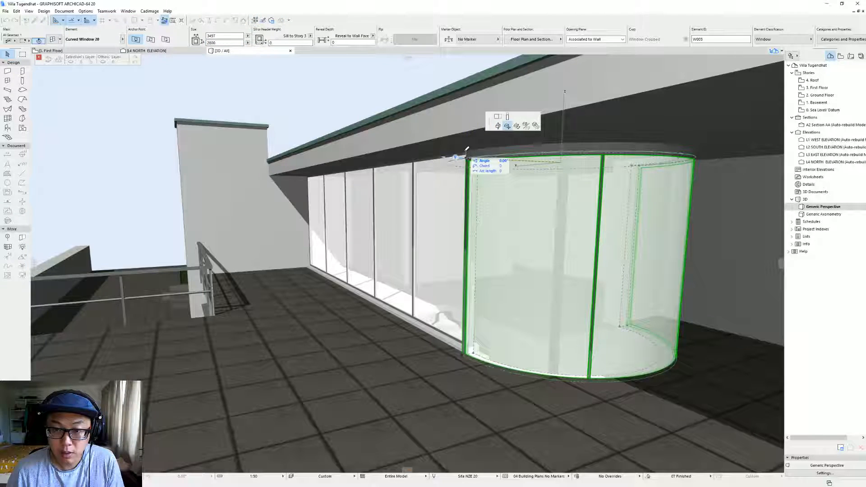
pyautogui.press('Escape')
pyautogui.click(467, 159)
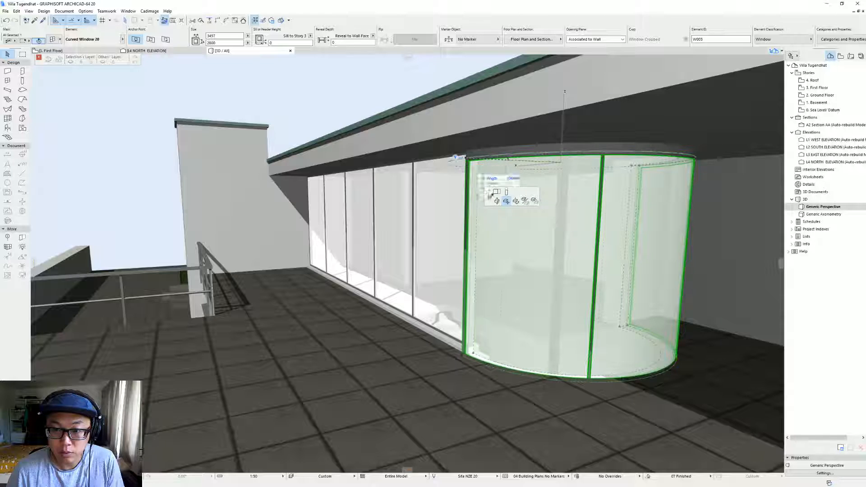
# Step: Raise the curved stair window so its sill sits 100 mm above the story level
pyautogui.click(467, 149)
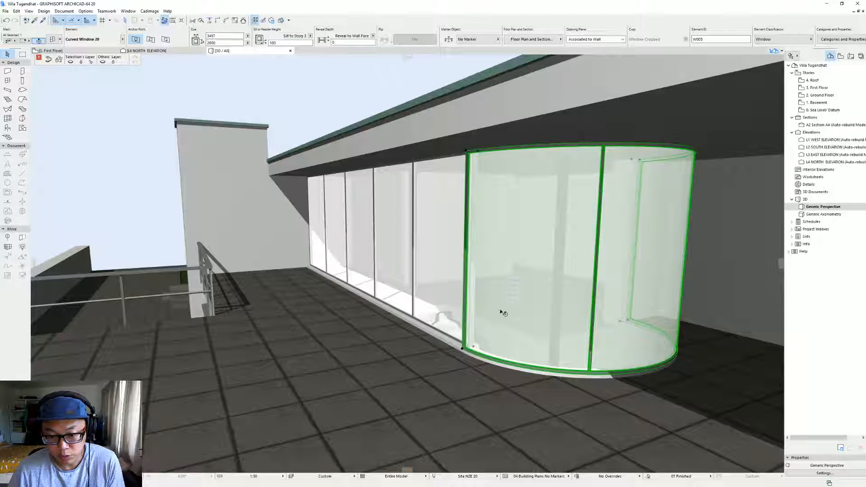
# Step: Try changing the curved window's reveal type, first to Custom Reveal and then to No Reveal
pyautogui.doubleClick(556, 303)
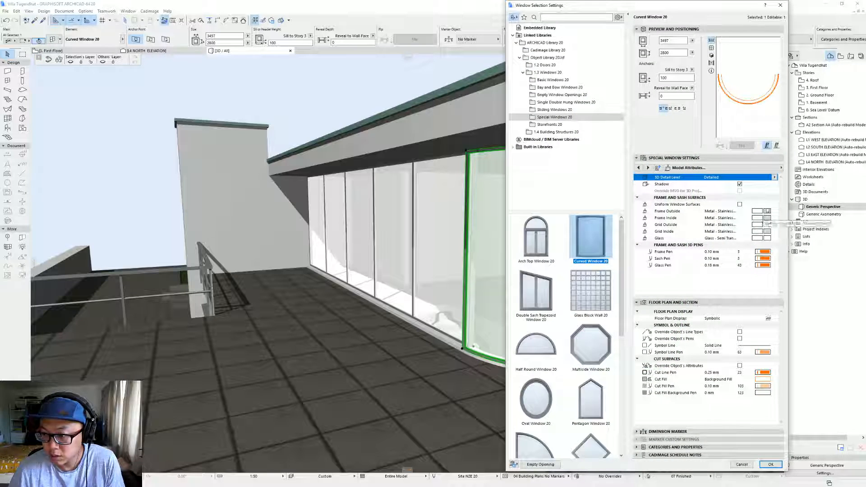
pyautogui.click(765, 170)
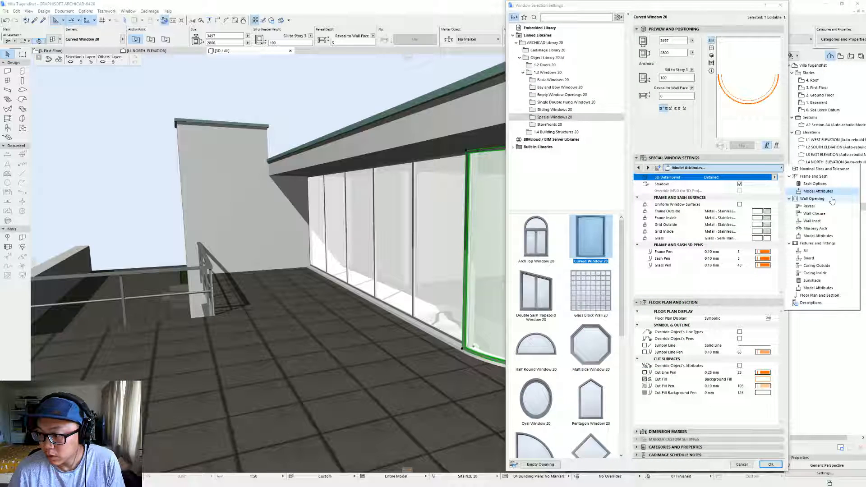
pyautogui.click(811, 206)
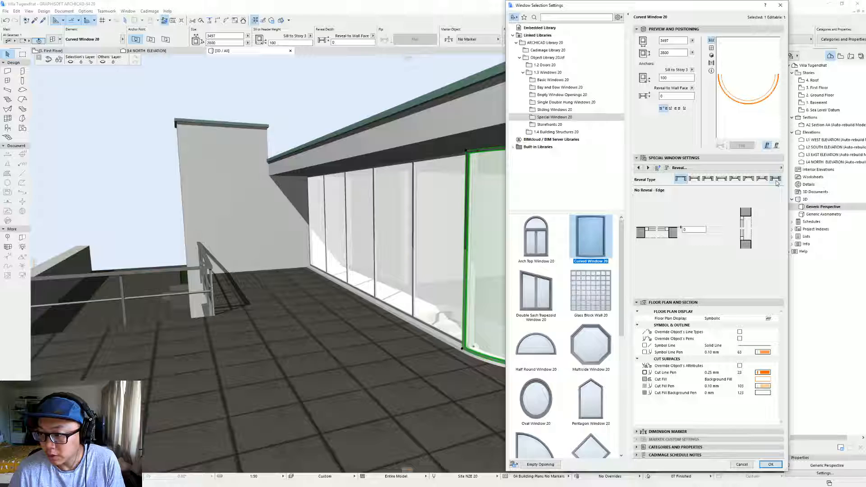
pyautogui.click(771, 465)
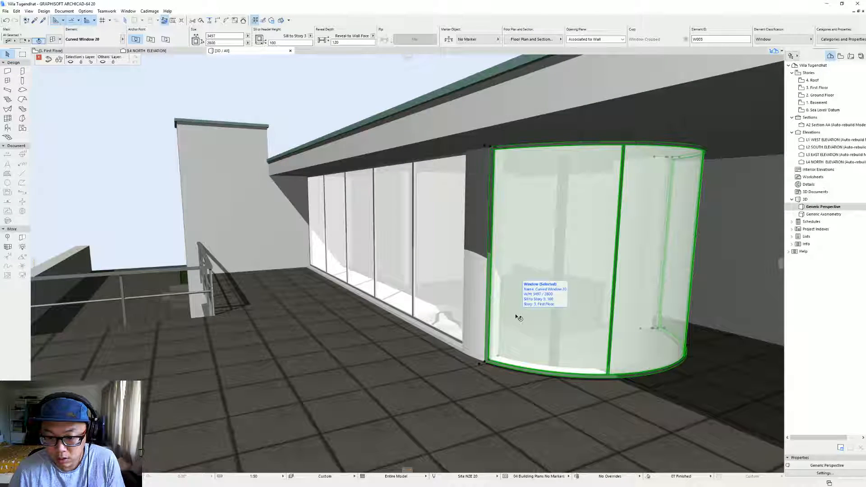
pyautogui.doubleClick(663, 261)
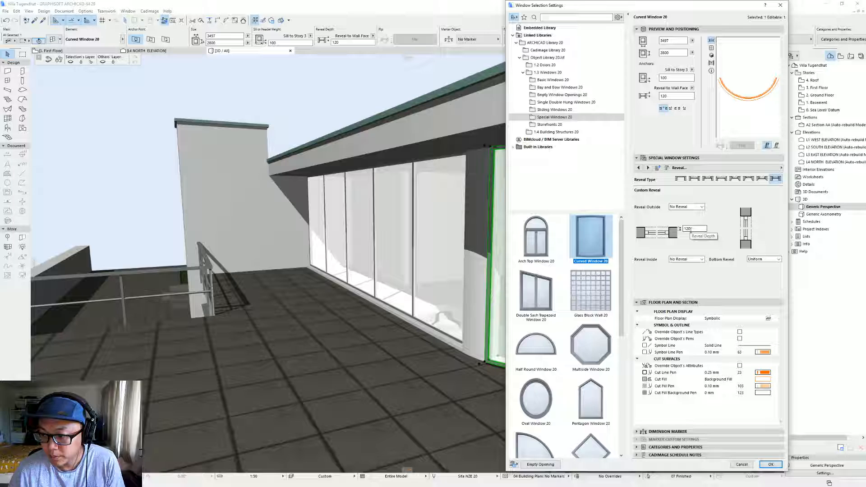
pyautogui.click(695, 179)
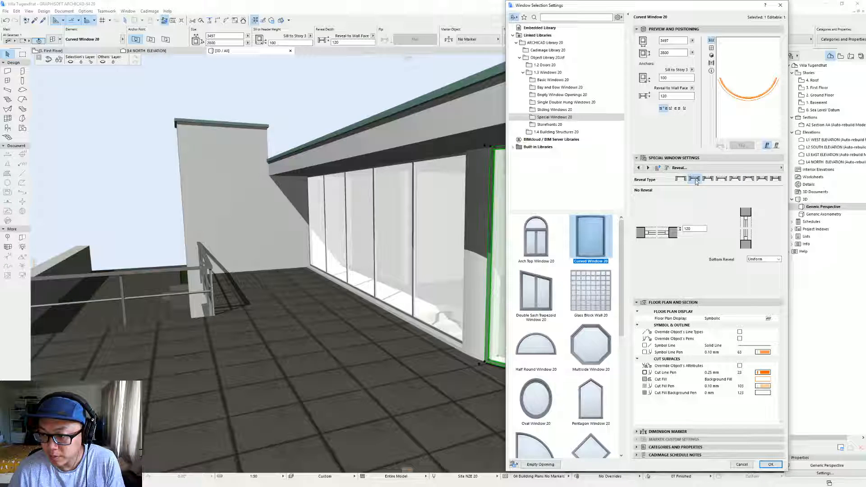
pyautogui.press('Return')
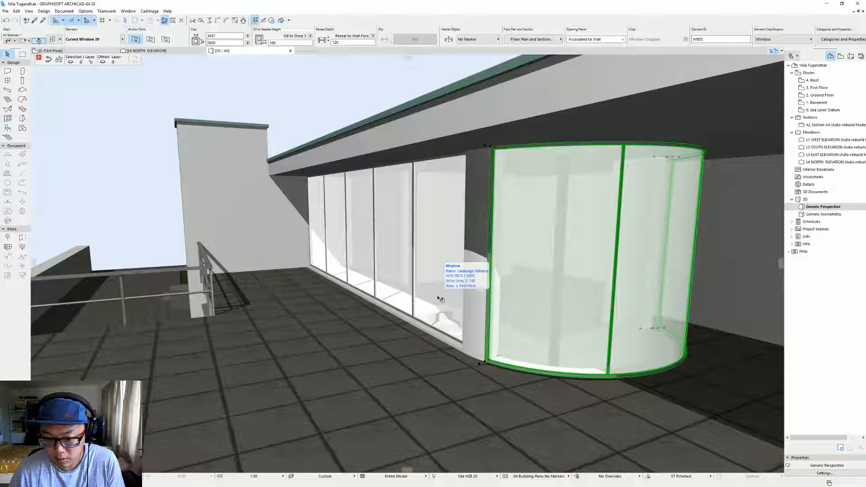
# Step: Undo the curved window's reveal changes, and check its base along the terrace and its settings in 3D
pyautogui.scroll(3, 495, 332)
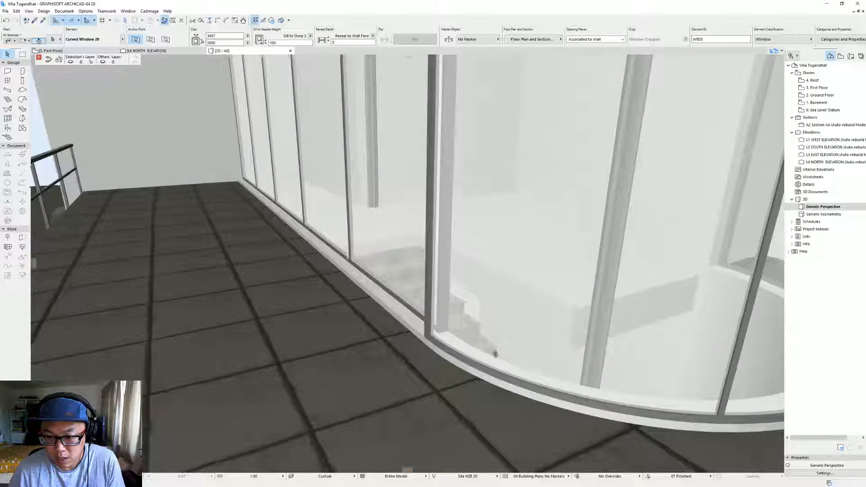
pyautogui.scroll(-1, 497, 343)
pyautogui.scroll(-4, 446, 331)
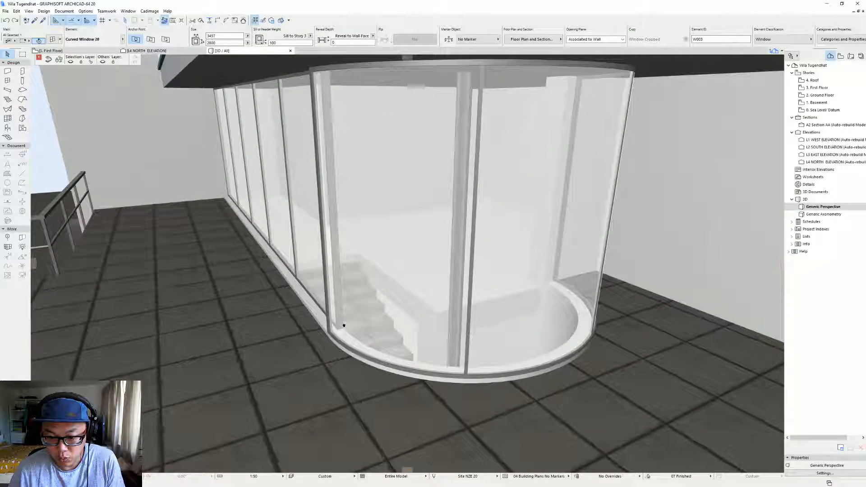
pyautogui.scroll(2, 469, 330)
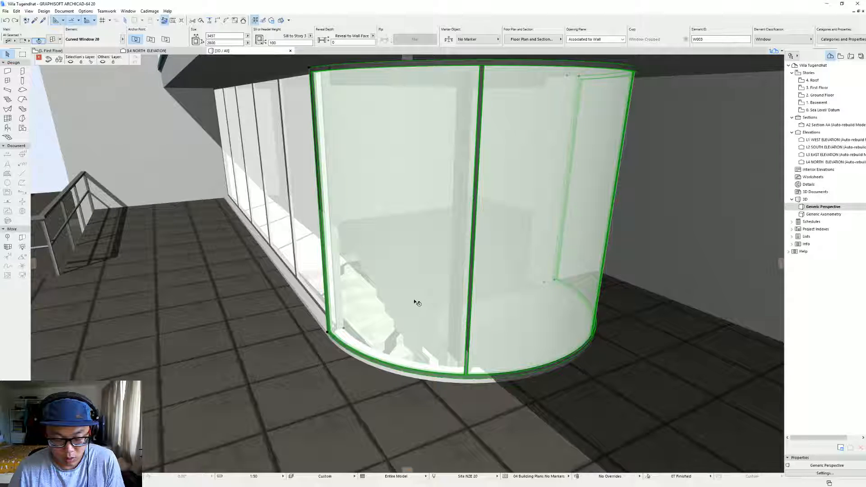
pyautogui.hotkey('ctrl', 't')
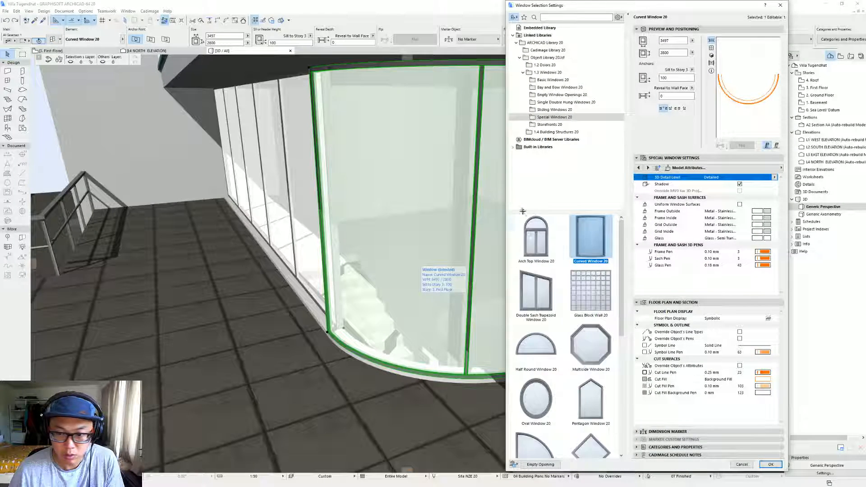
pyautogui.press('Escape')
pyautogui.press('Escape')
# Step: On the First Floor plan, place a copy of the stair's curved wall with its window in the open area northwest of the stair
pyautogui.press('F2')
pyautogui.scroll(3, 447, 240)
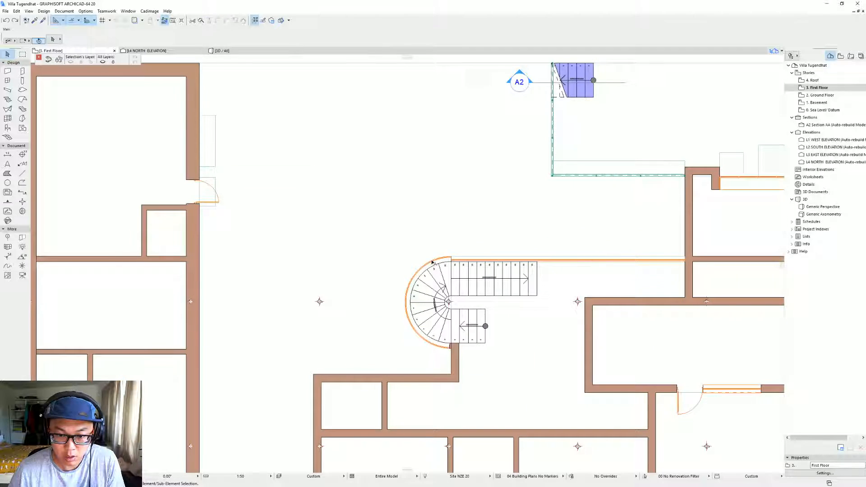
pyautogui.click(436, 259)
pyautogui.press('Escape')
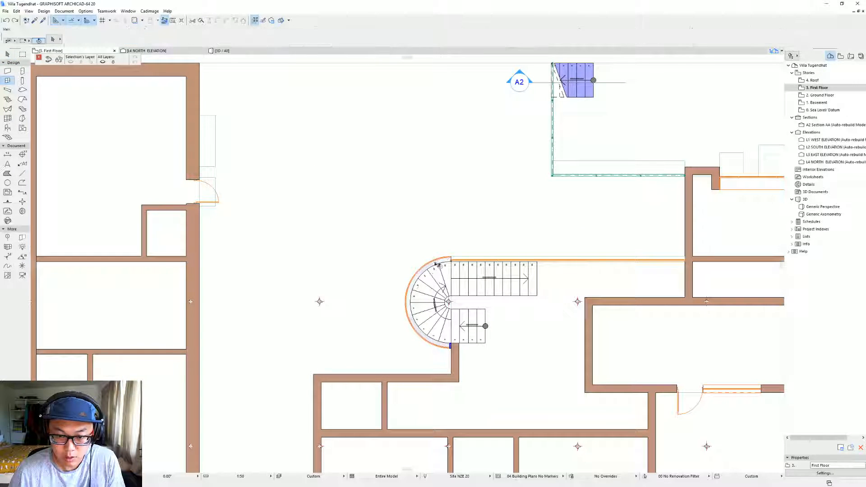
pyautogui.click(442, 264)
pyautogui.hotkey('ctrl', 'd')
pyautogui.click(443, 261)
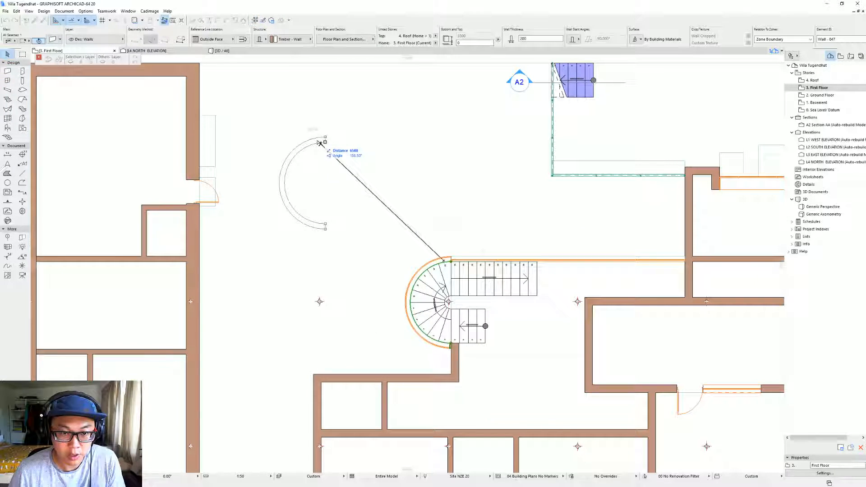
pyautogui.click(320, 142)
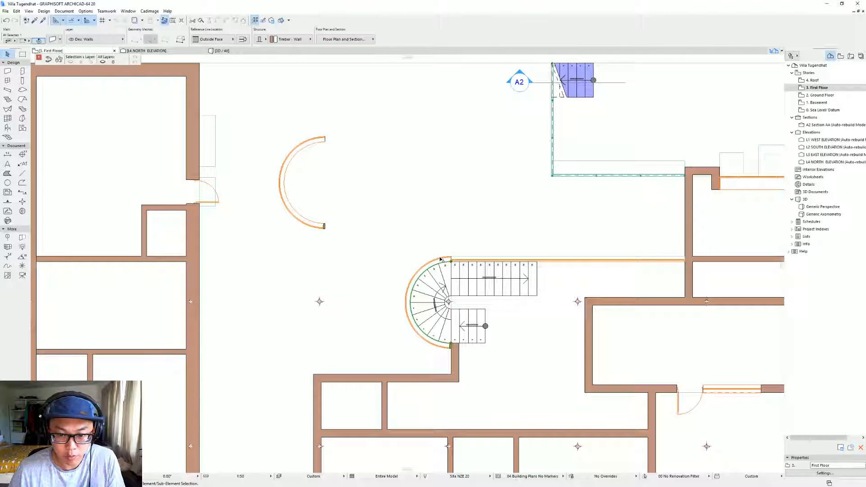
# Step: Pick up the curved window's settings at the stair, delete that window, and place a new one in the same curved wall
pyautogui.click(446, 260)
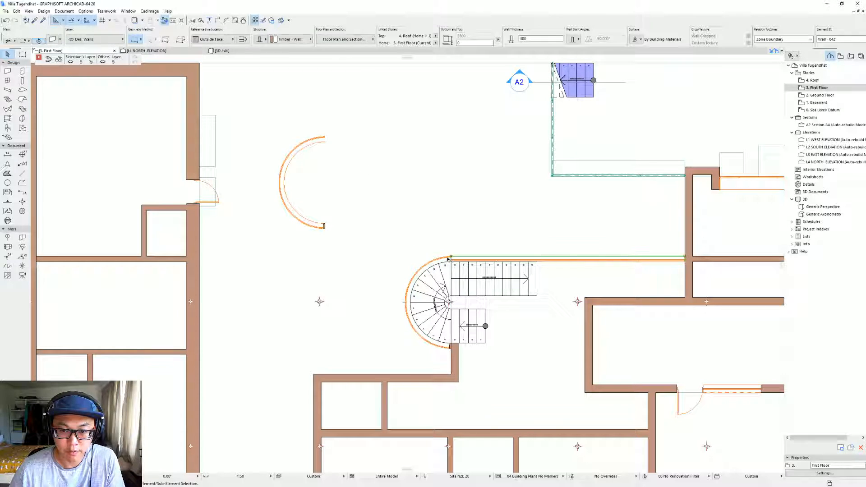
pyautogui.click(420, 271)
pyautogui.click(404, 305)
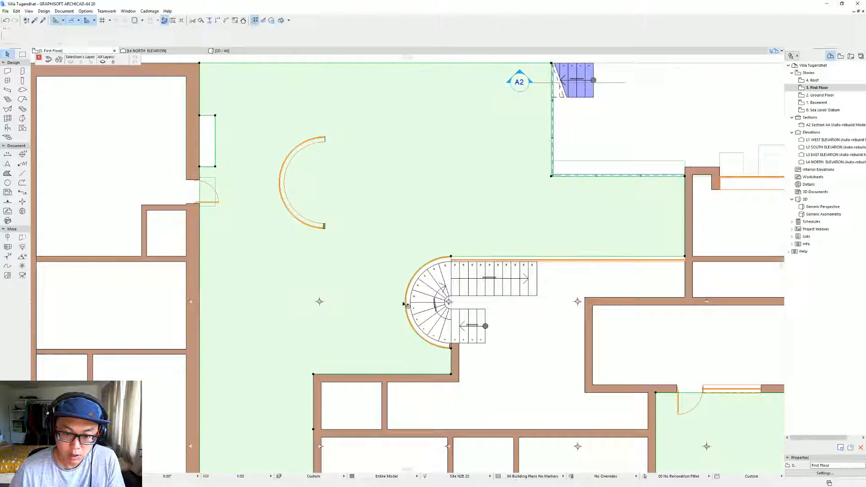
pyautogui.click(406, 303)
pyautogui.click(407, 303)
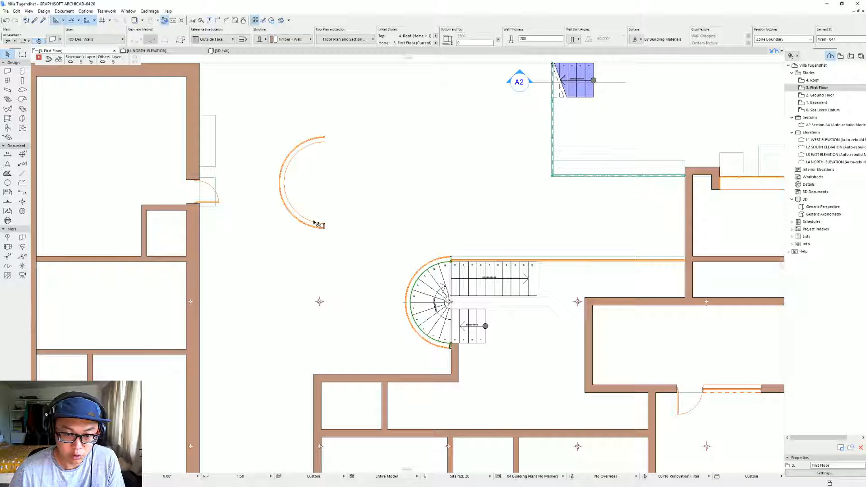
pyautogui.scroll(3, 469, 320)
pyautogui.click(427, 382)
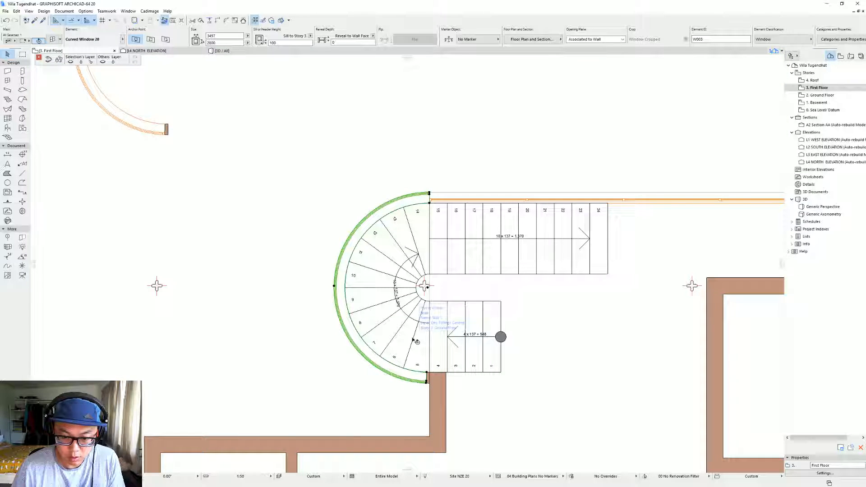
pyautogui.keyDown('alt'); pyautogui.click(427, 383); pyautogui.keyUp('alt')
pyautogui.keyDown('shift'); pyautogui.click(426, 383); pyautogui.keyUp('shift')
pyautogui.press('Delete')
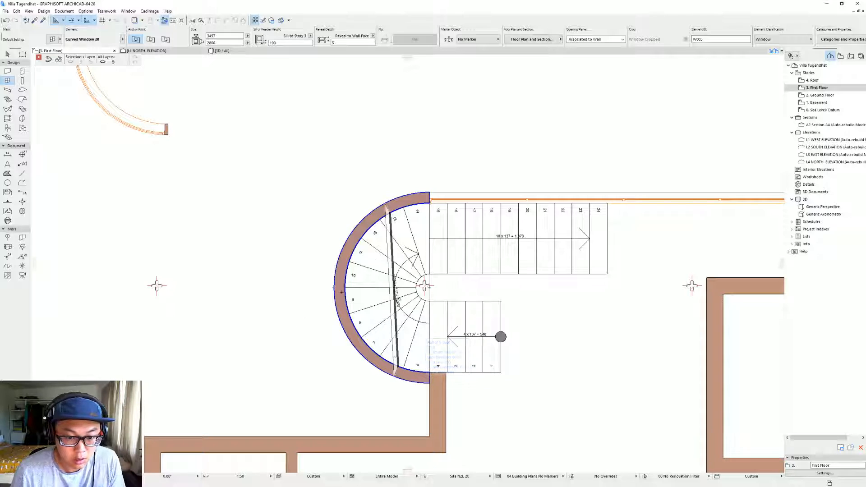
pyautogui.click(385, 288)
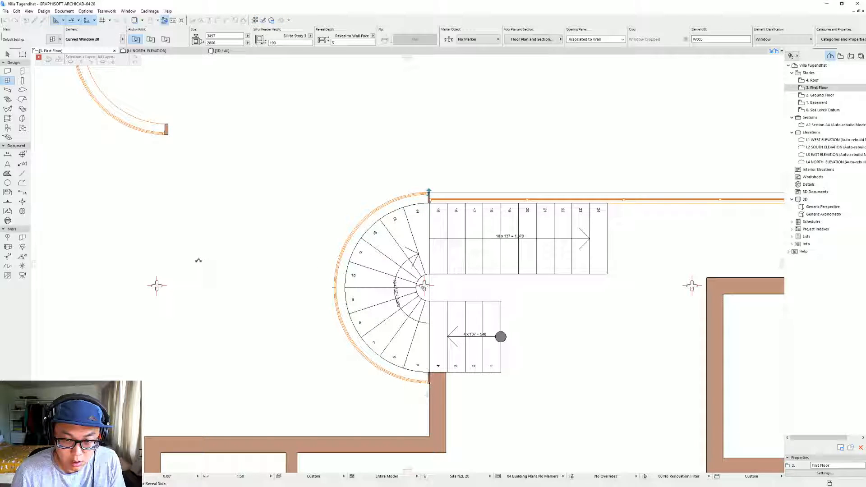
pyautogui.click(201, 260)
# Step: Try several reveal types on the new curved window at the stair, and apply Custom Reveal
pyautogui.keyDown('shift'); pyautogui.click(428, 194); pyautogui.keyUp('shift')
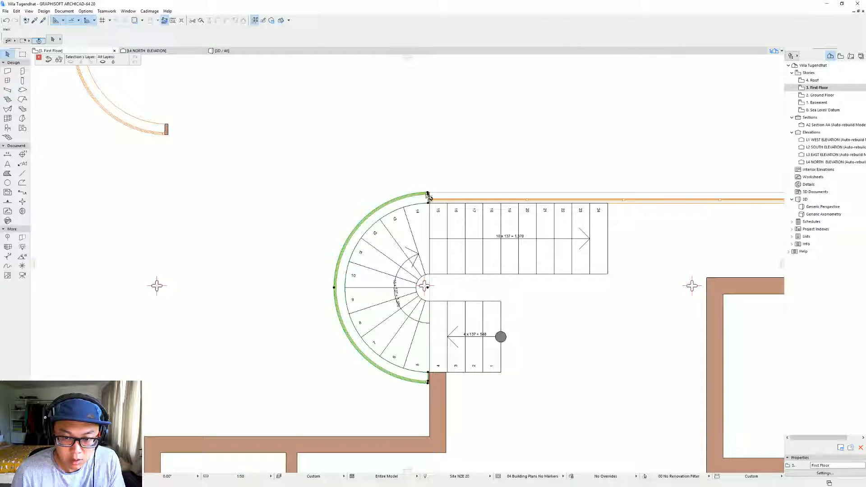
pyautogui.hotkey('ctrl', 't')
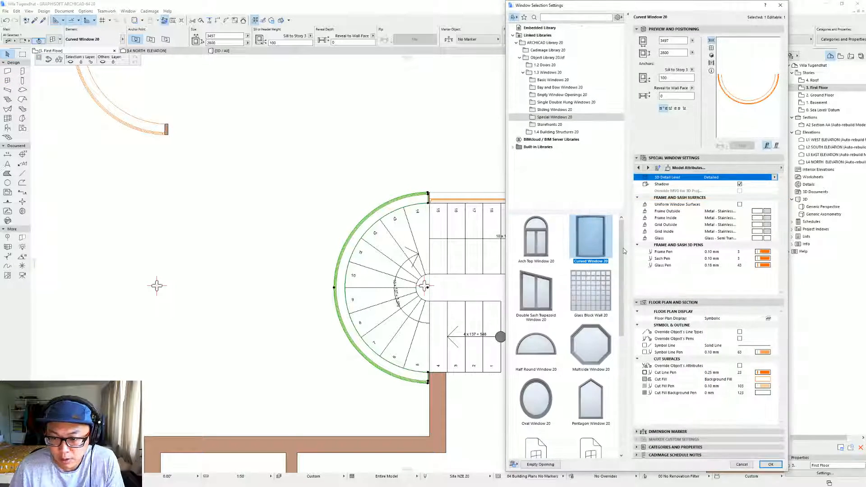
pyautogui.click(760, 168)
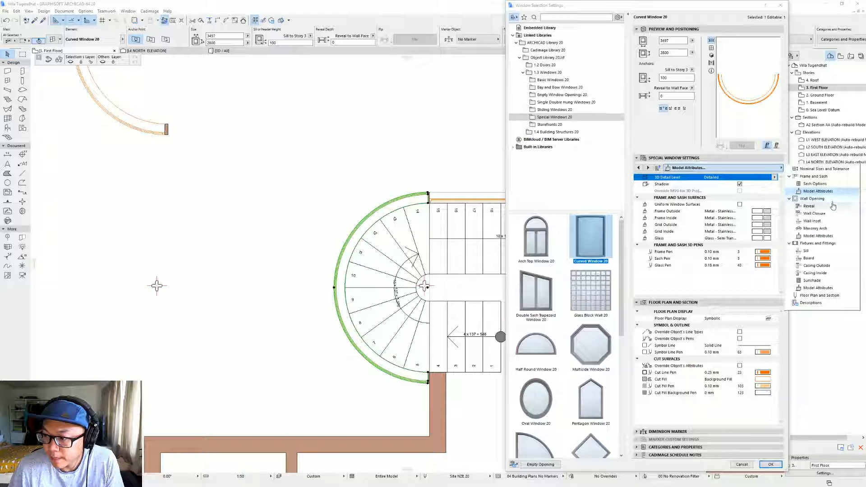
pyautogui.click(833, 207)
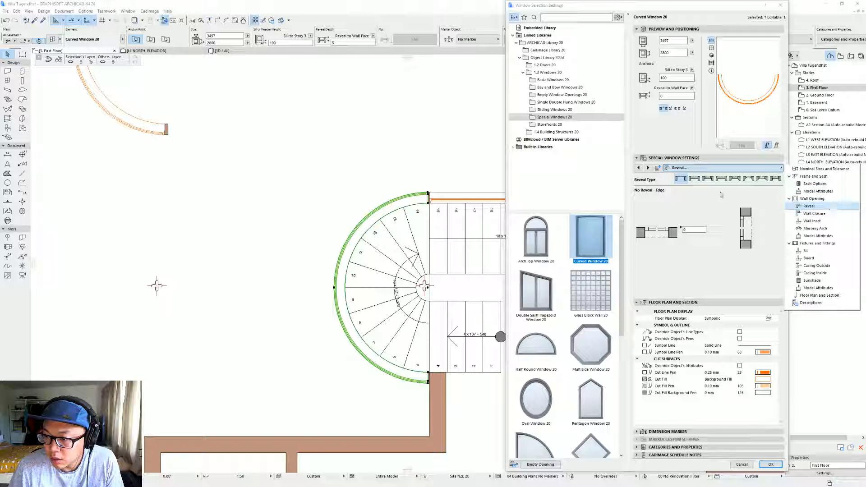
pyautogui.click(776, 179)
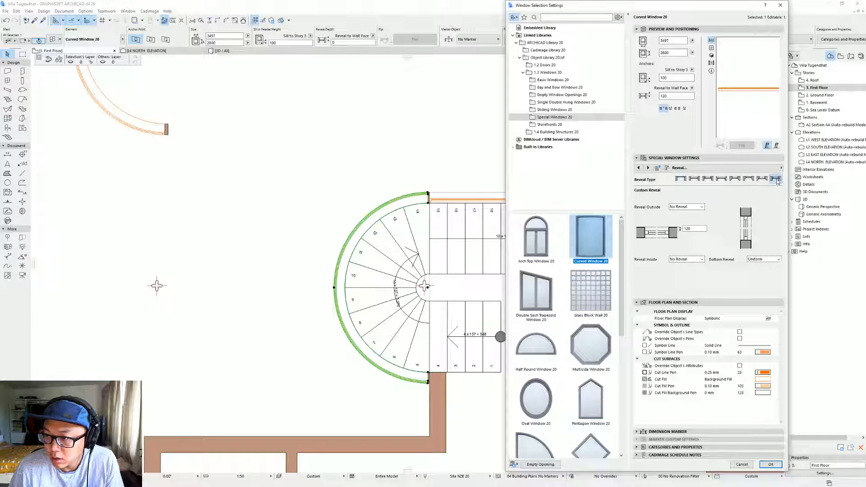
pyautogui.click(748, 178)
pyautogui.click(735, 179)
pyautogui.click(708, 179)
pyautogui.click(779, 180)
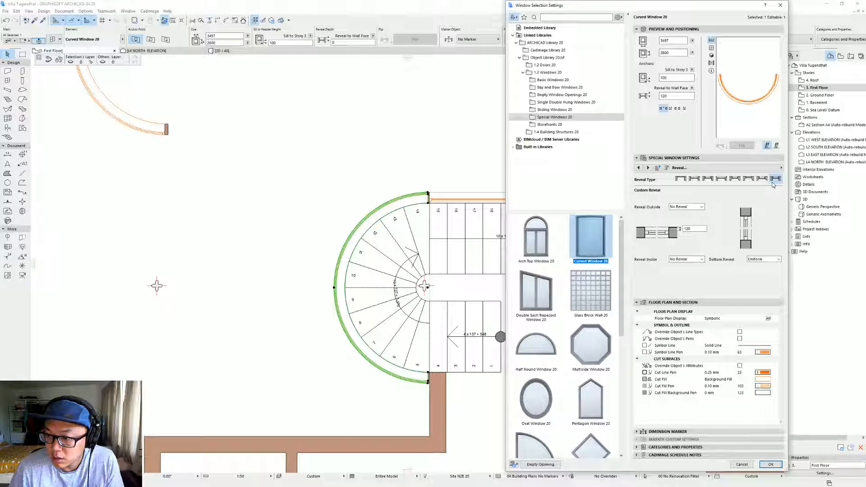
pyautogui.press('Return')
# Step: Check the curved window against its wall in 3D, and delete the window from the stair's curved wall in plan
pyautogui.scroll(3, 399, 220)
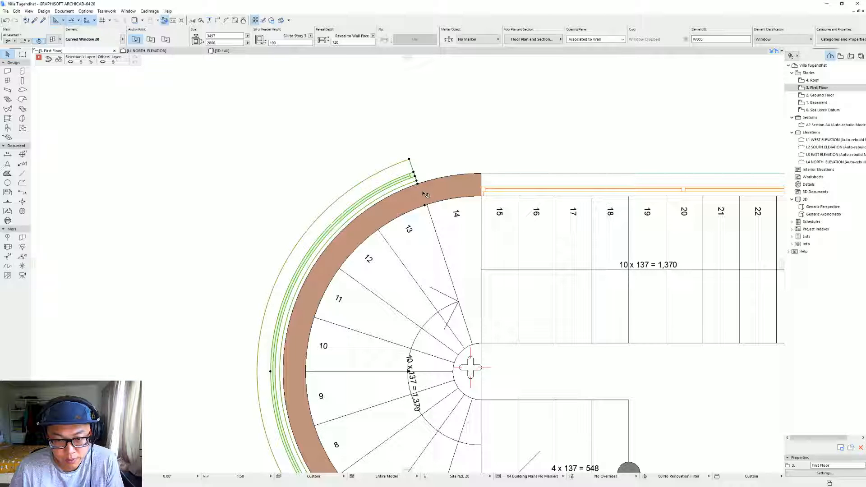
pyautogui.press('F3')
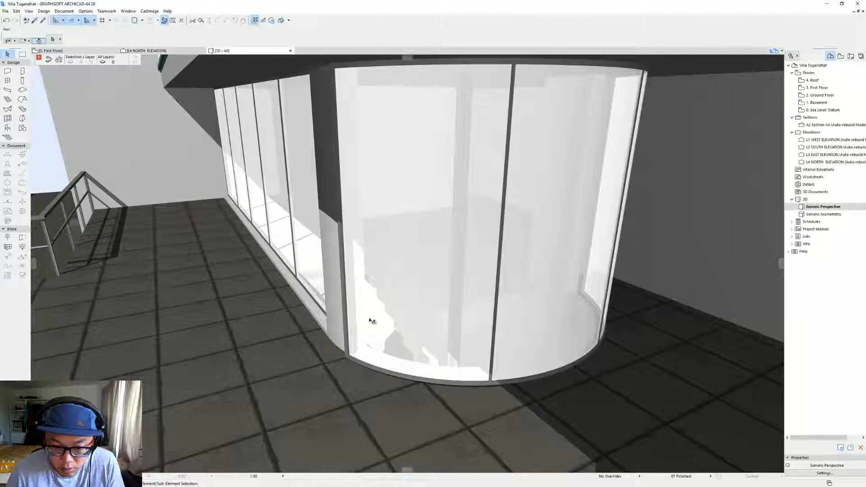
pyautogui.keyDown('shift'); pyautogui.moveTo(370, 321); pyautogui.dragTo(600, 317, button='middle'); pyautogui.keyUp('shift')
pyautogui.scroll(1, 413, 352)
pyautogui.scroll(2, 414, 352)
pyautogui.keyDown('shift'); pyautogui.moveTo(360, 339); pyautogui.dragTo(245, 323, button='middle'); pyautogui.keyUp('shift')
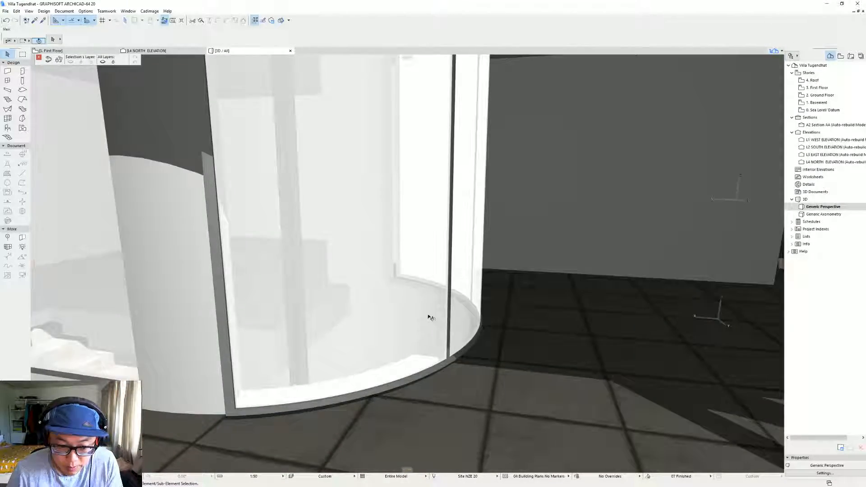
pyautogui.press('F2')
pyautogui.click(416, 179)
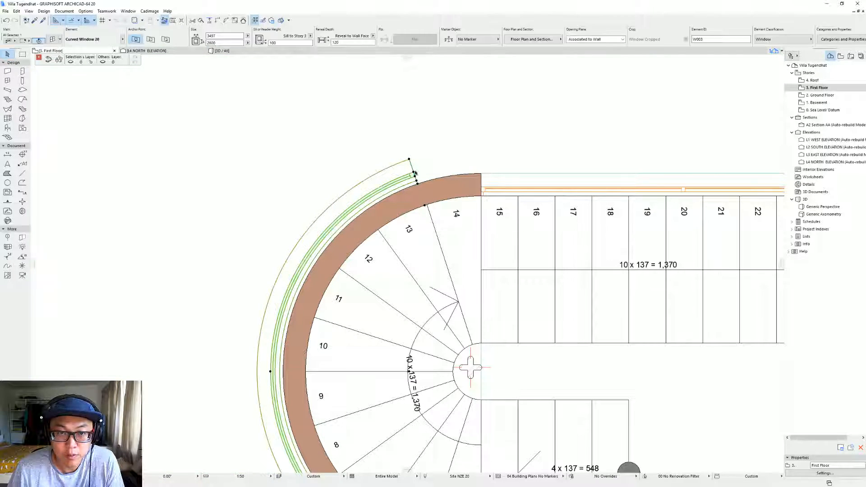
pyautogui.press('Delete')
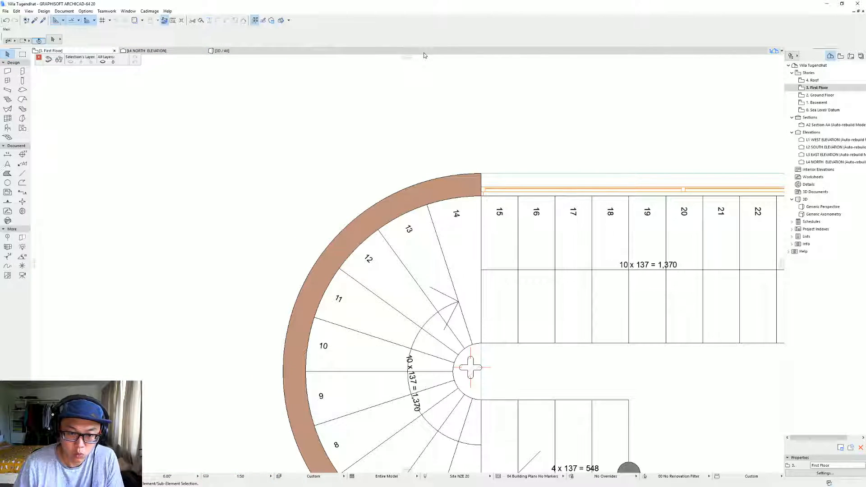
# Step: Pick up the settings of the curved window in the copied wall, place the window in the stair's curved wall, and select it
pyautogui.scroll(-9, 427, 111)
pyautogui.moveTo(353, 242); pyautogui.dragTo(342, 293, button='middle')
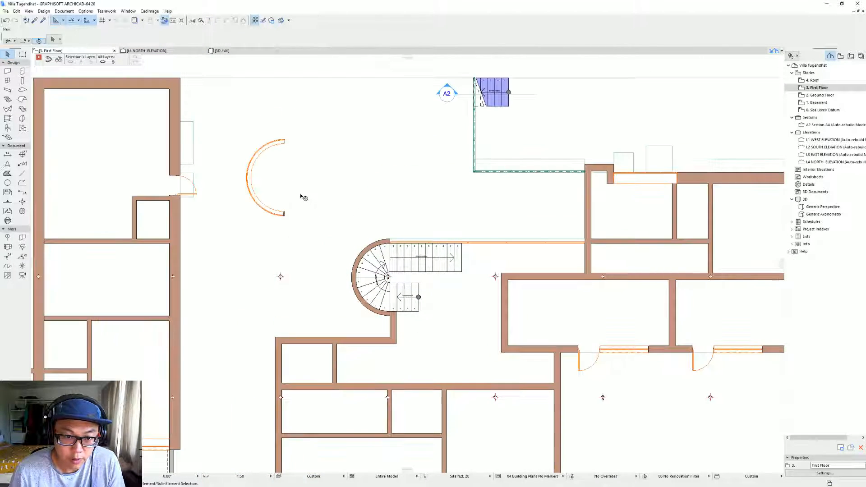
pyautogui.click(284, 213)
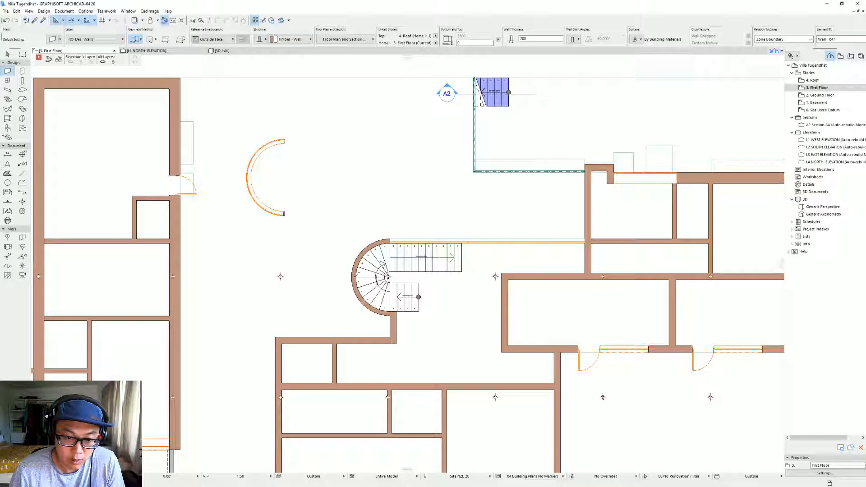
pyautogui.press('Escape')
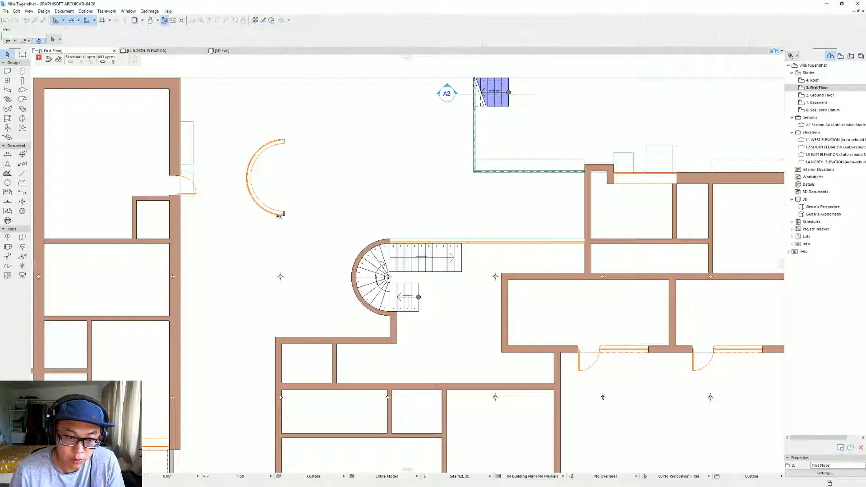
pyautogui.hotkey('ctrl', 'z')
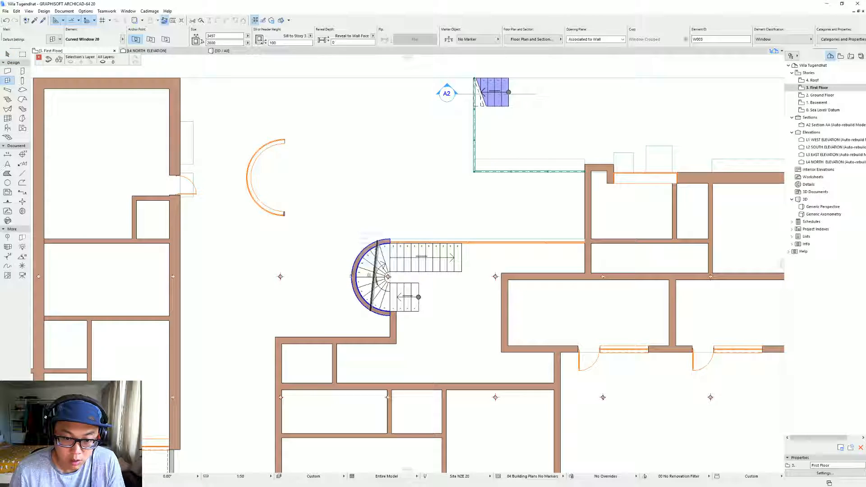
pyautogui.press('Delete')
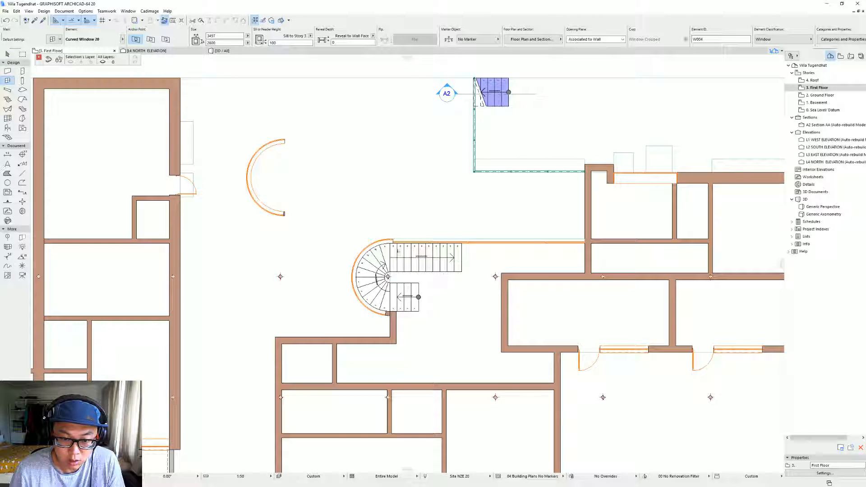
pyautogui.scroll(4, 393, 250)
pyautogui.click(394, 240)
pyautogui.hotkey('ctrl', 'z')
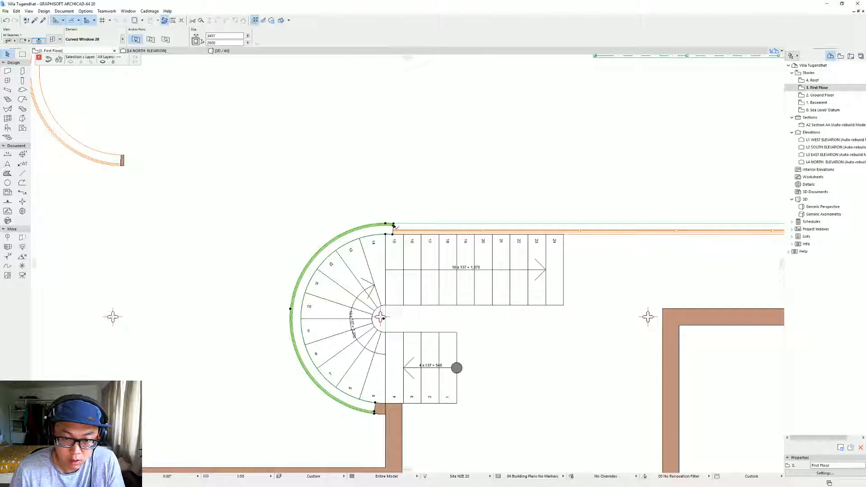
pyautogui.click(394, 224)
pyautogui.press('Escape')
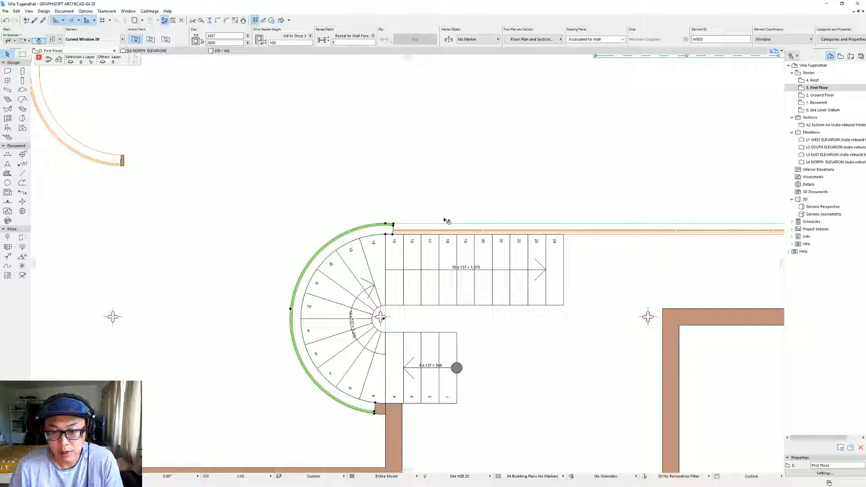
# Step: Apply Custom Reveal to the stair's curved window, with a reveal to wall face of 120
pyautogui.hotkey('ctrl', 't')
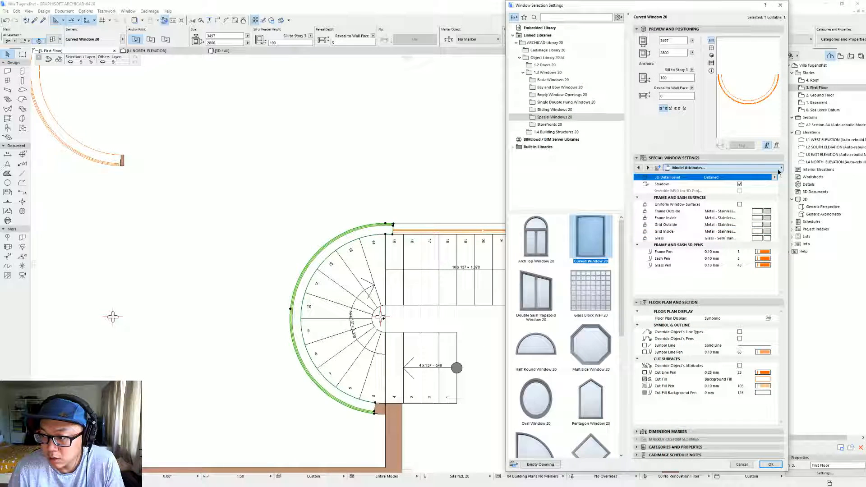
pyautogui.click(767, 167)
pyautogui.click(809, 206)
pyautogui.click(776, 179)
pyautogui.press('Return')
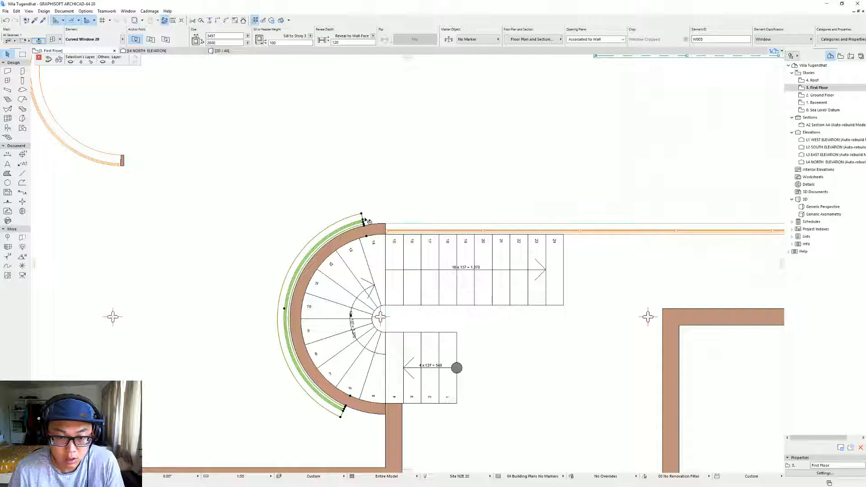
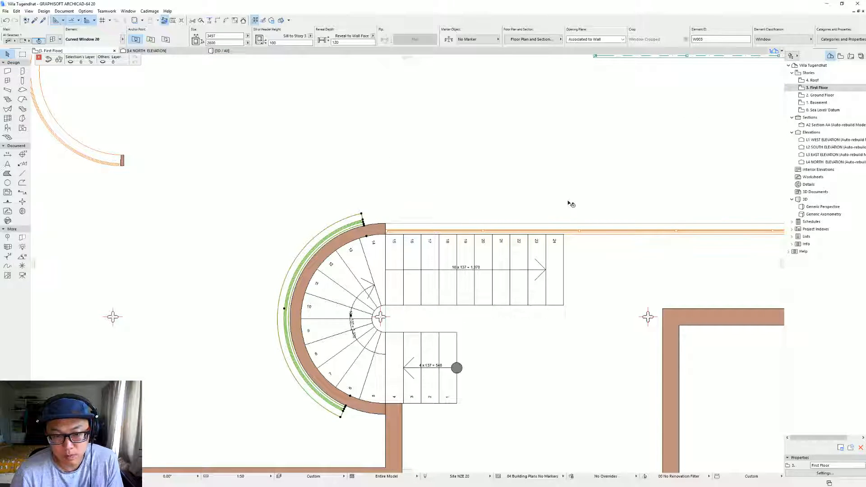
# Step: Try a reveal to wall face of -120 on the stair's curved window, and check the result in 3D
pyautogui.hotkey('ctrl', 't')
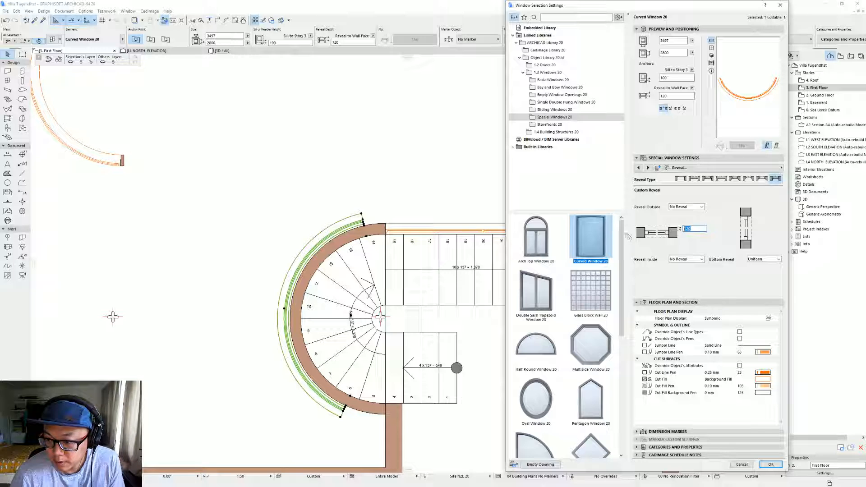
pyautogui.press('Return')
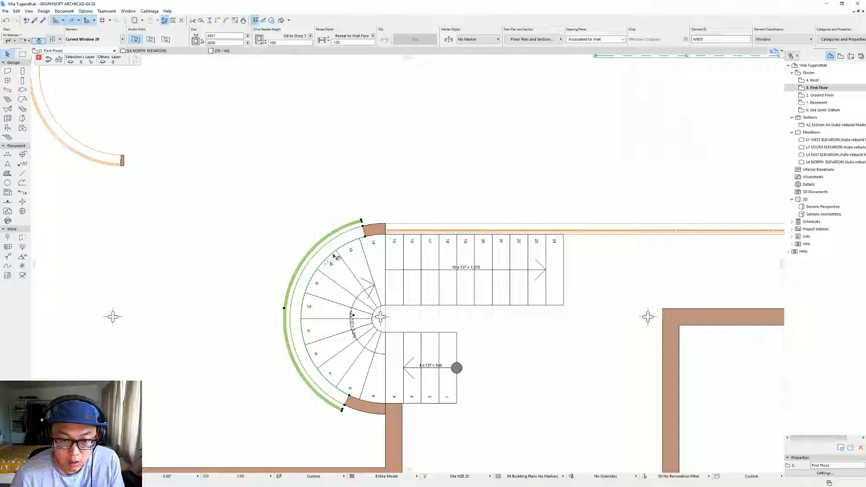
pyautogui.press('Escape')
pyautogui.press('F3')
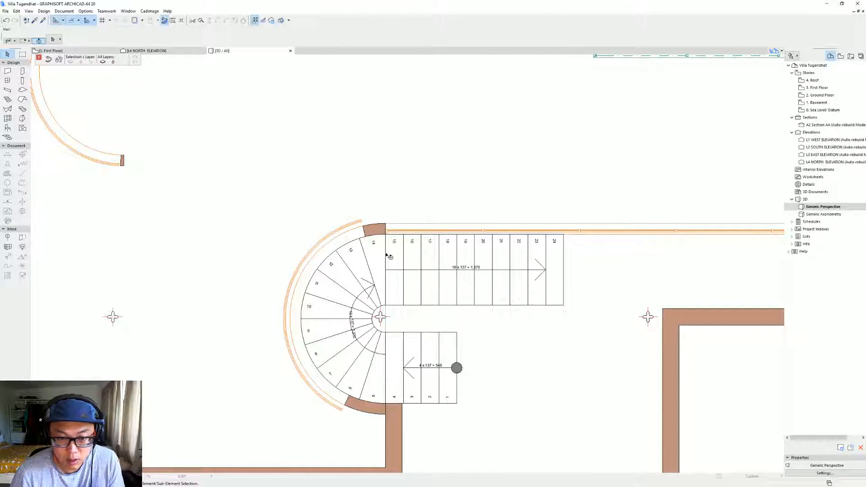
pyautogui.keyDown('shift'); pyautogui.moveTo(306, 337); pyautogui.dragTo(457, 345, button='middle'); pyautogui.keyUp('shift')
pyautogui.click(465, 342)
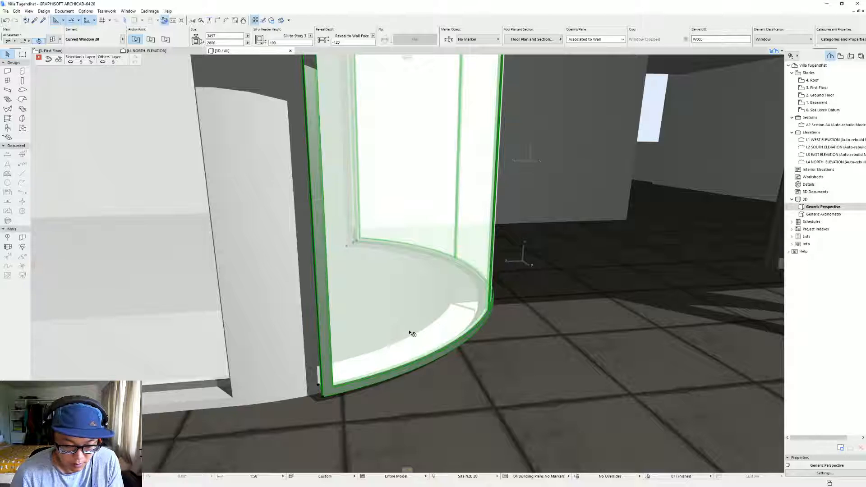
pyautogui.press('F2')
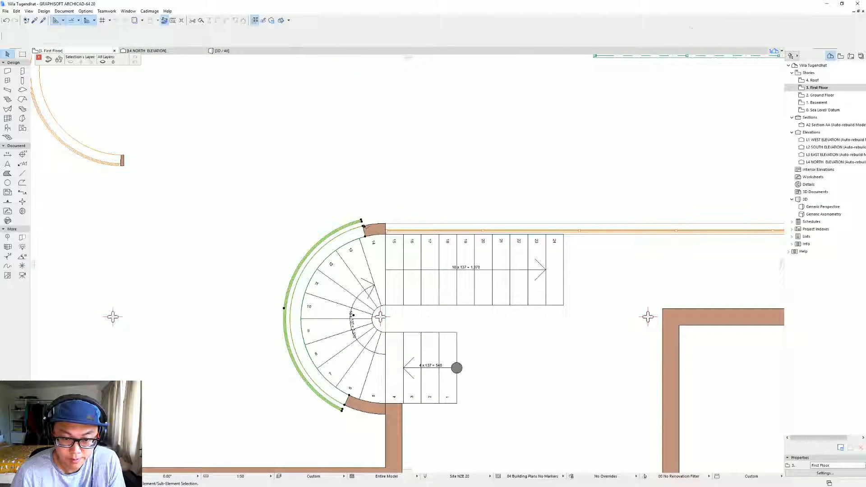
# Step: Try Negative Reveal as the curved window's outside reveal, with a reveal to wall face of 120
pyautogui.hotkey('ctrl', 't')
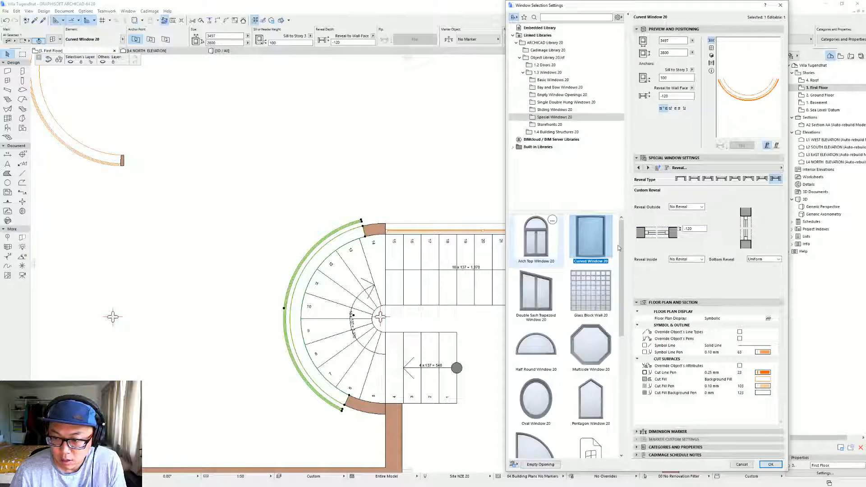
pyautogui.click(687, 207)
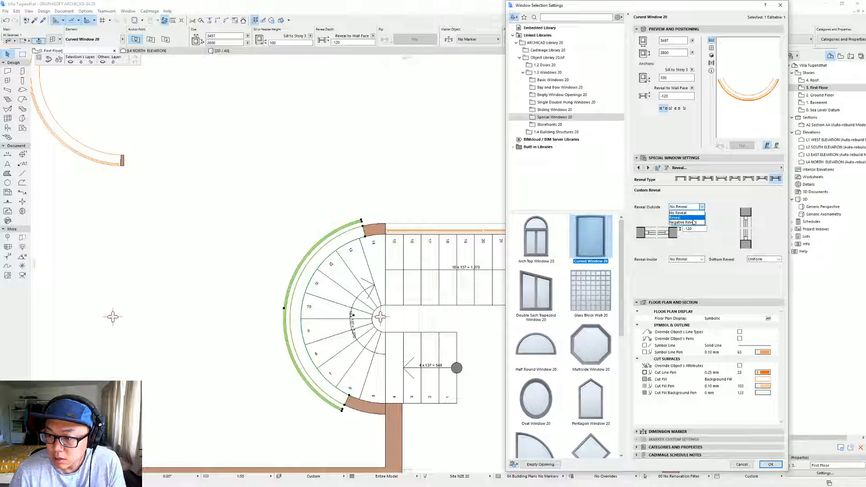
pyautogui.click(695, 222)
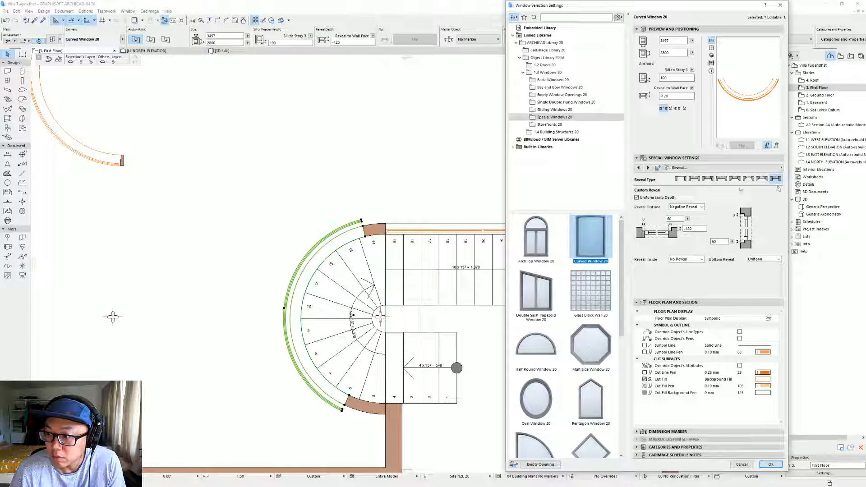
pyautogui.click(695, 228)
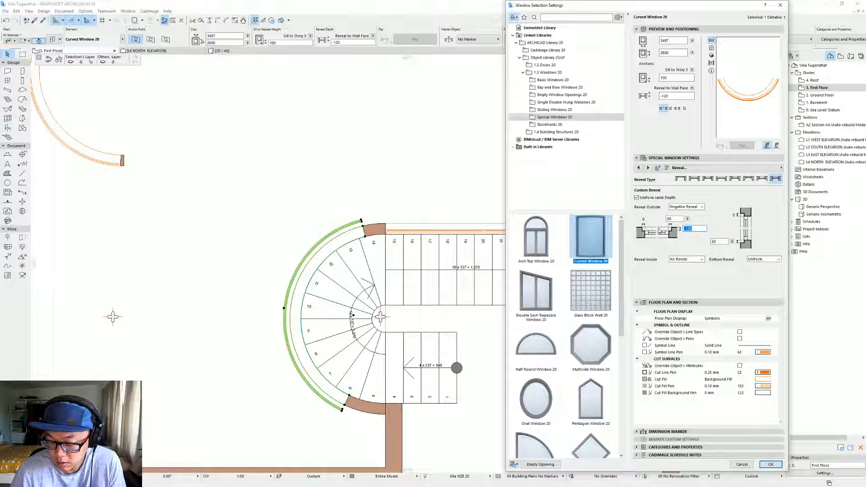
pyautogui.write('120')
pyautogui.press('Return')
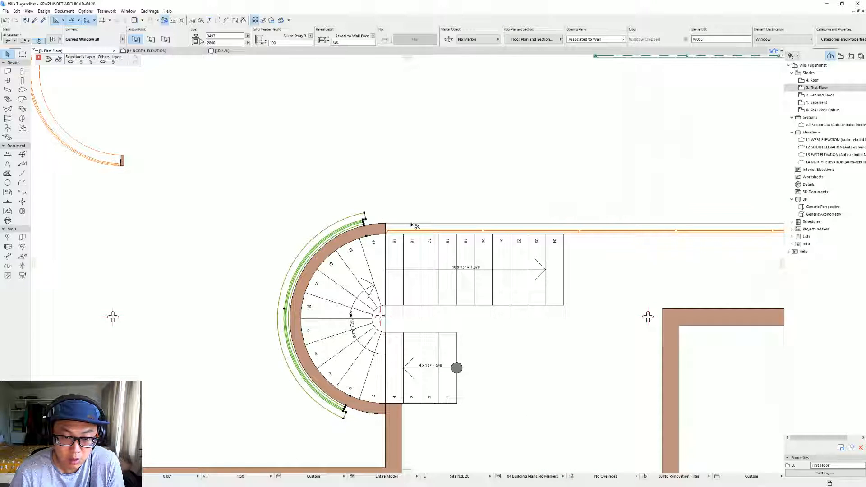
# Step: Try the No Reveal - Edge type on the curved window, and apply No Reveal with a reveal to wall face of 120
pyautogui.hotkey('ctrl', 't')
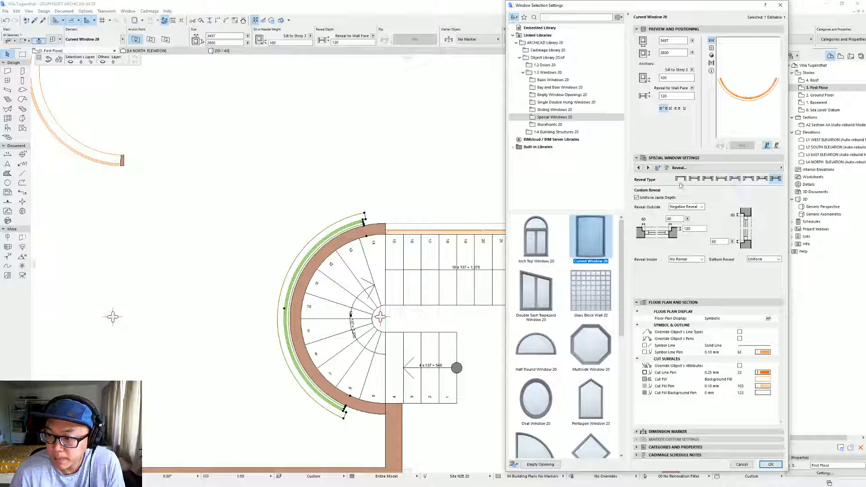
pyautogui.press('Return')
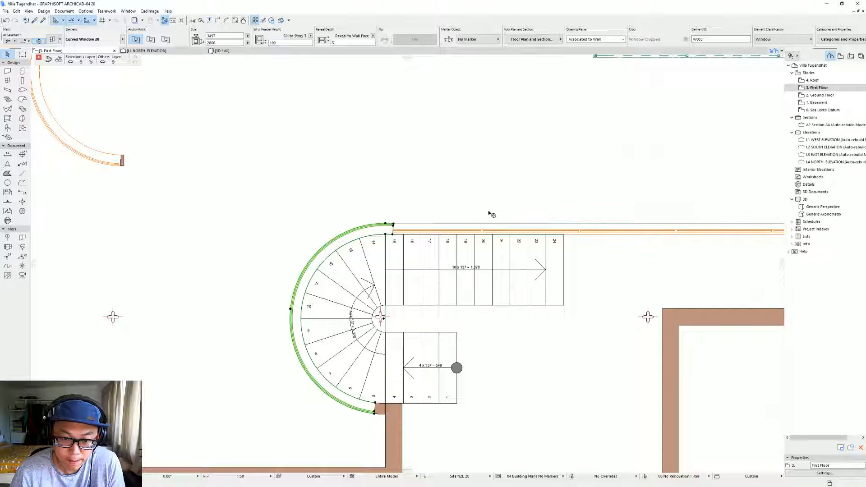
pyautogui.hotkey('ctrl', 't')
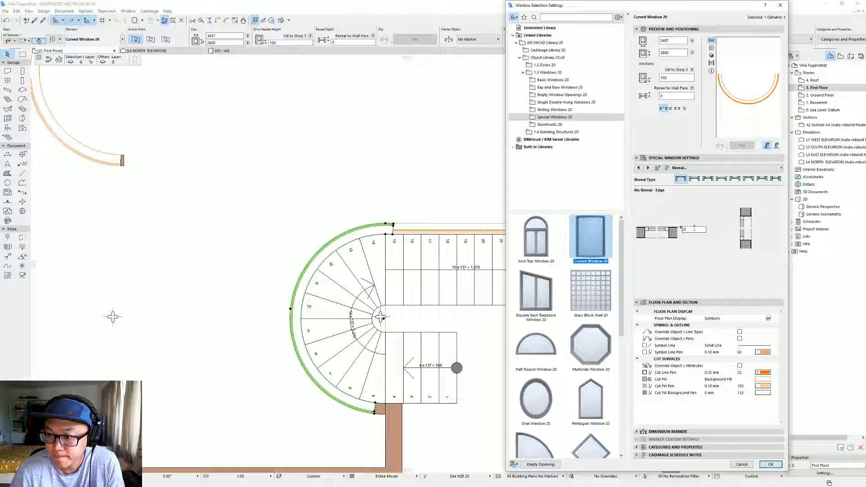
pyautogui.write('120')
pyautogui.press('Return')
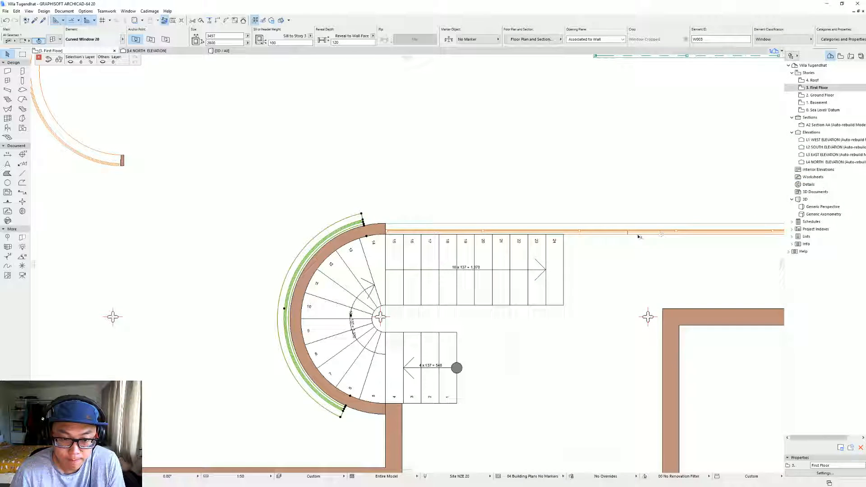
# Step: Set the stair's curved window's reveal to wall face to -120
pyautogui.hotkey('ctrl', 't')
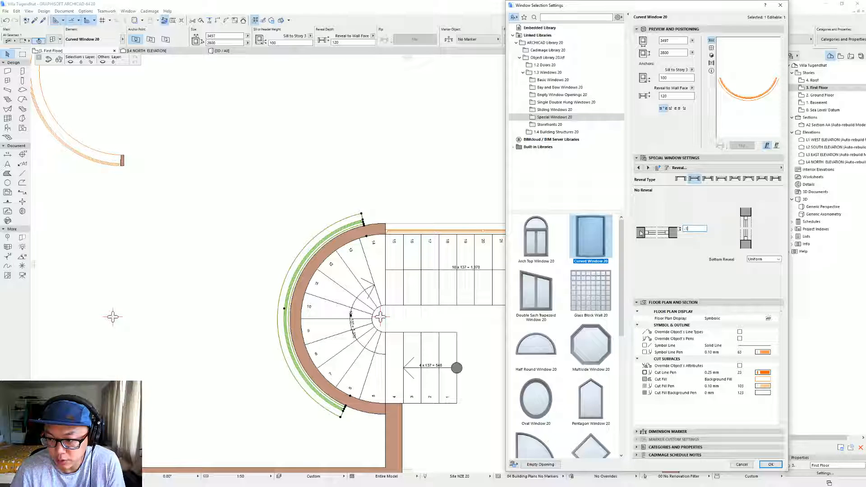
pyautogui.write('0')
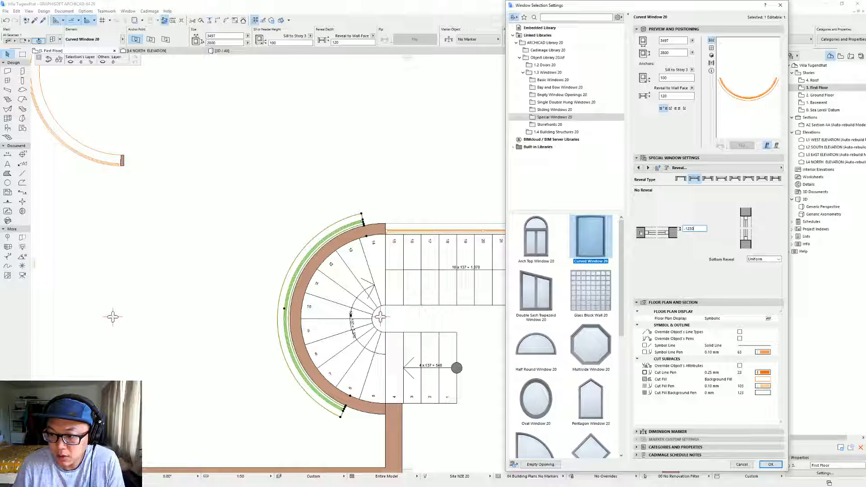
pyautogui.press('Return')
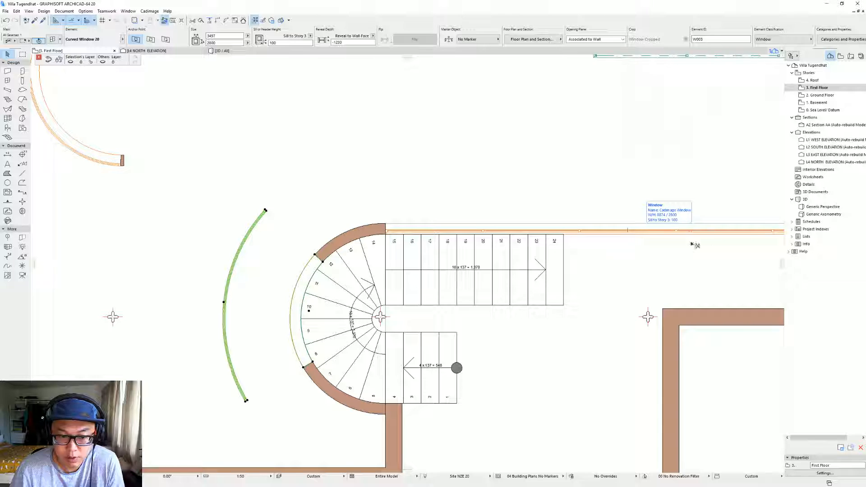
pyautogui.hotkey('ctrl', 't')
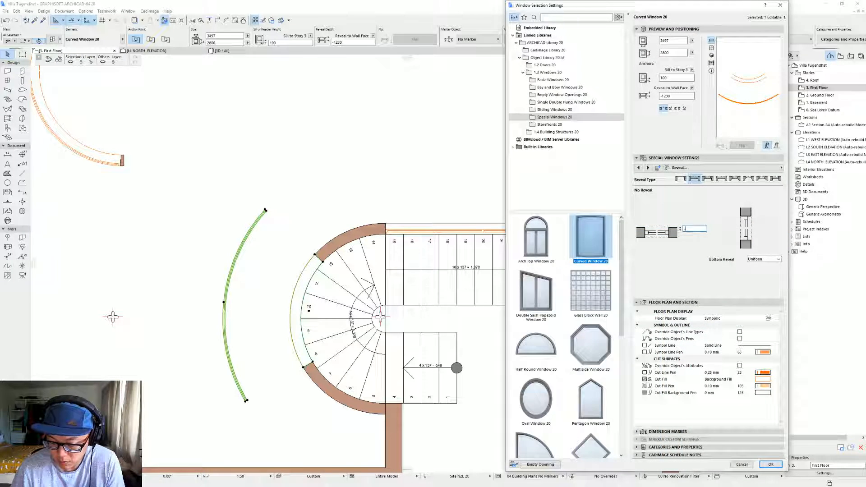
pyautogui.press('Return')
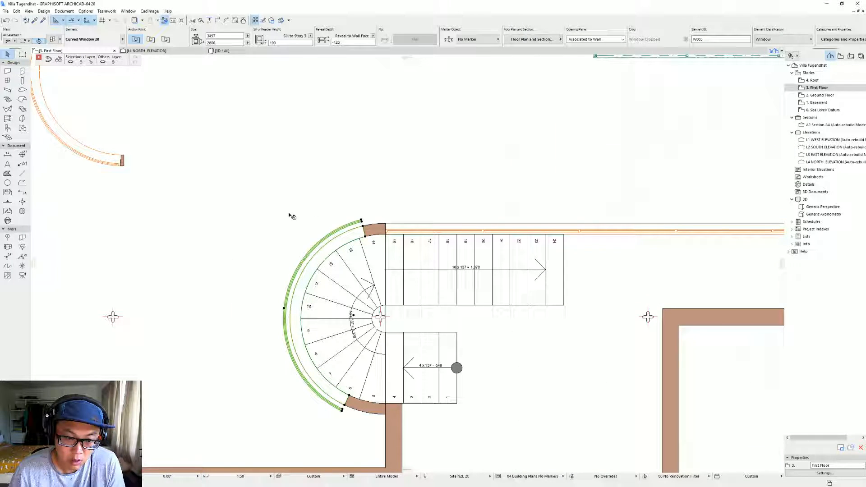
# Step: Pick up the settings of the wall south of the stair, and draw a straight vertical wall just west of the curved window
pyautogui.moveTo(333, 215); pyautogui.dragTo(503, 153, button='middle')
pyautogui.scroll(-2, 543, 181)
pyautogui.moveTo(548, 184); pyautogui.dragTo(519, 222, button='middle')
pyautogui.press('Escape')
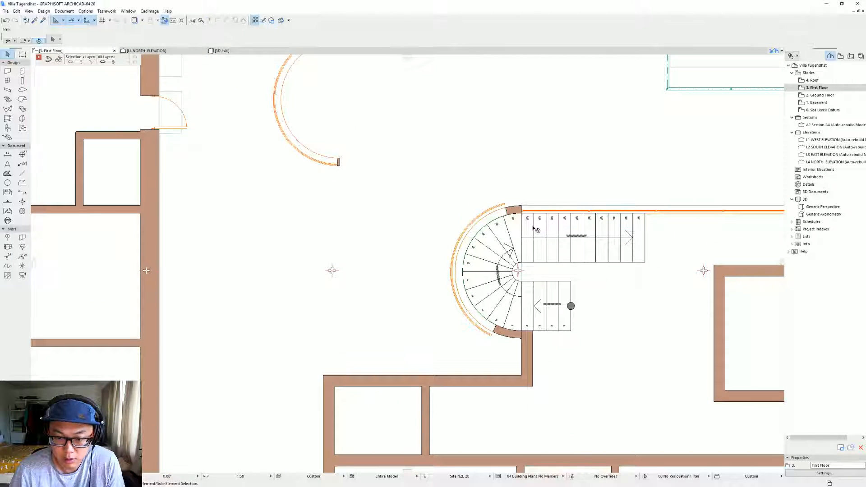
pyautogui.keyDown('alt'); pyautogui.click(529, 345); pyautogui.keyUp('alt')
pyautogui.click(424, 184)
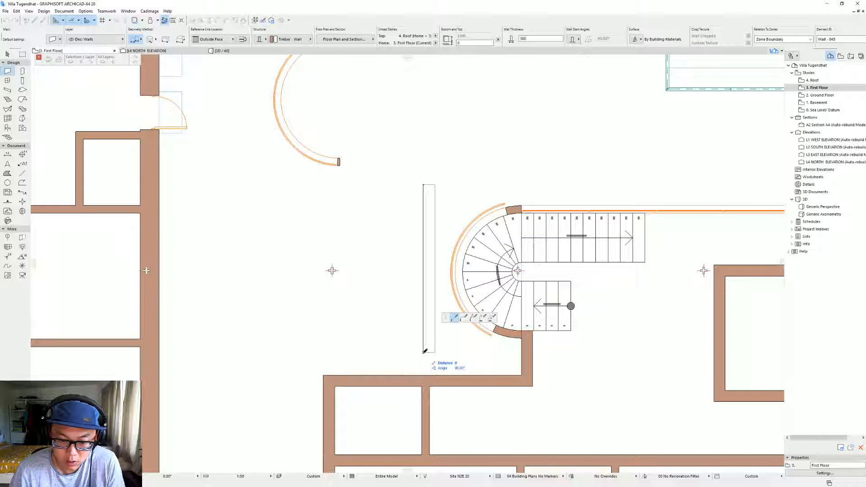
pyautogui.click(424, 350)
pyautogui.press('Escape')
pyautogui.press('Escape')
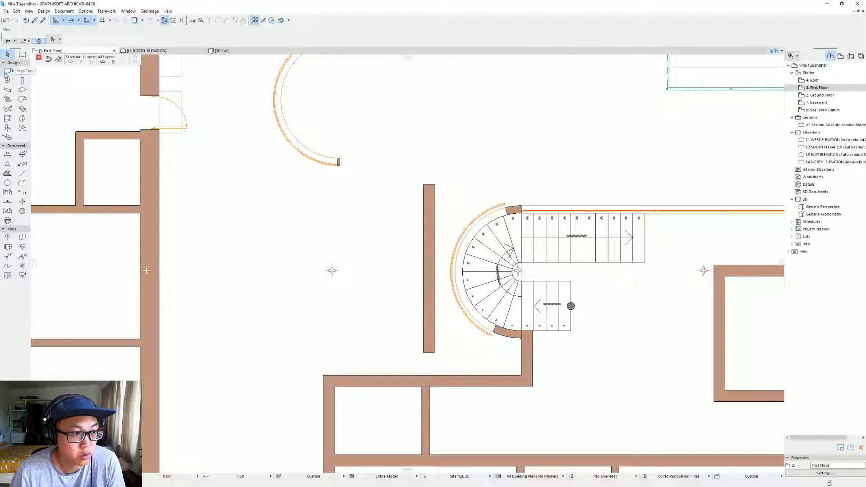
# Step: Set the default window type to Window 20 from the Basic Windows 20 library folder
pyautogui.doubleClick(8, 80)
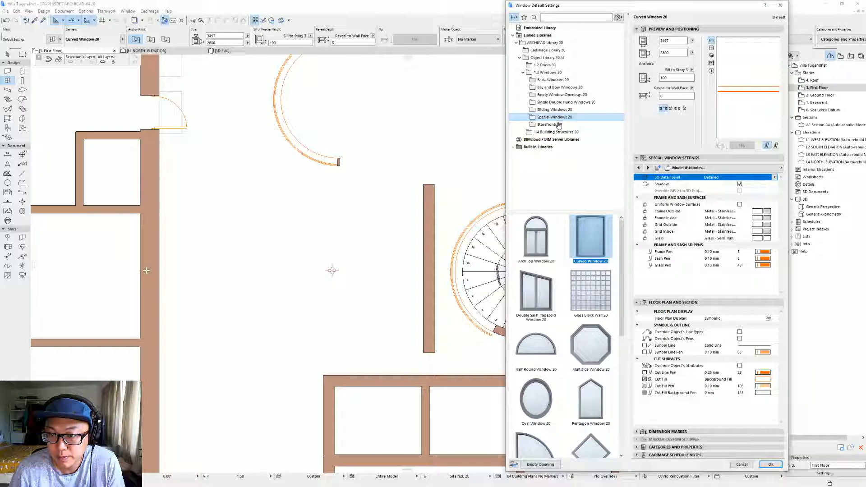
pyautogui.click(559, 80)
pyautogui.click(593, 443)
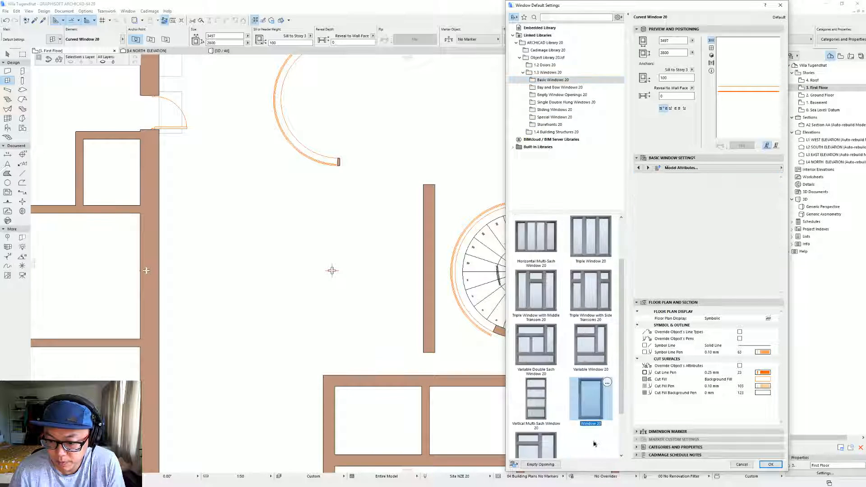
pyautogui.click(771, 465)
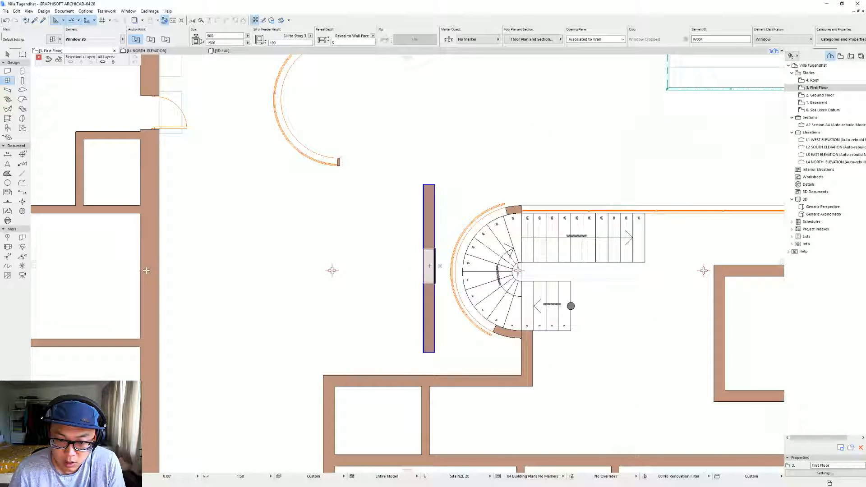
# Step: Place a 900 by 1500 Window 20 in the middle of the straight test wall west of the curved stair, and select it
pyautogui.click(426, 266)
pyautogui.scroll(2, 427, 267)
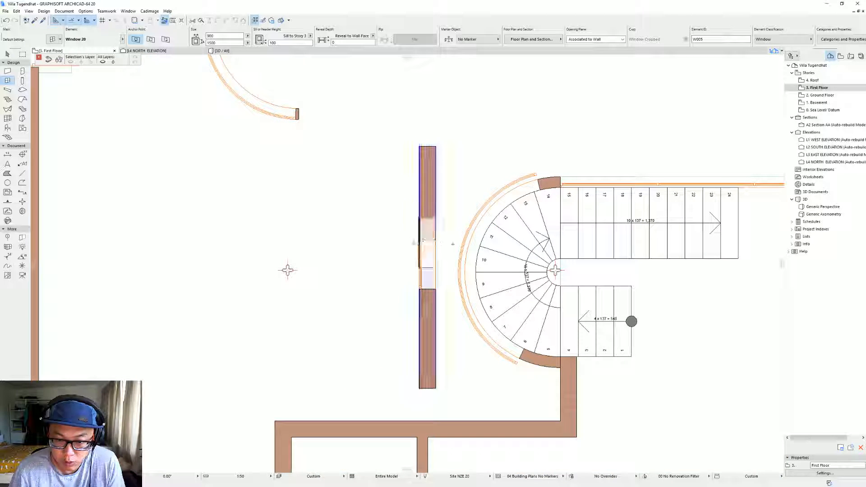
pyautogui.click(436, 243)
pyautogui.click(435, 243)
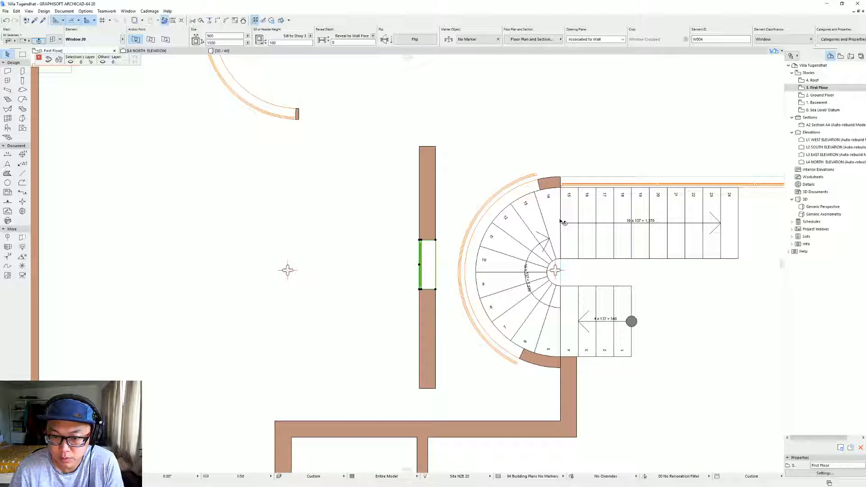
# Step: Give the straight wall's window a Custom Reveal with a reveal to wall face of 120
pyautogui.hotkey('ctrl', 't')
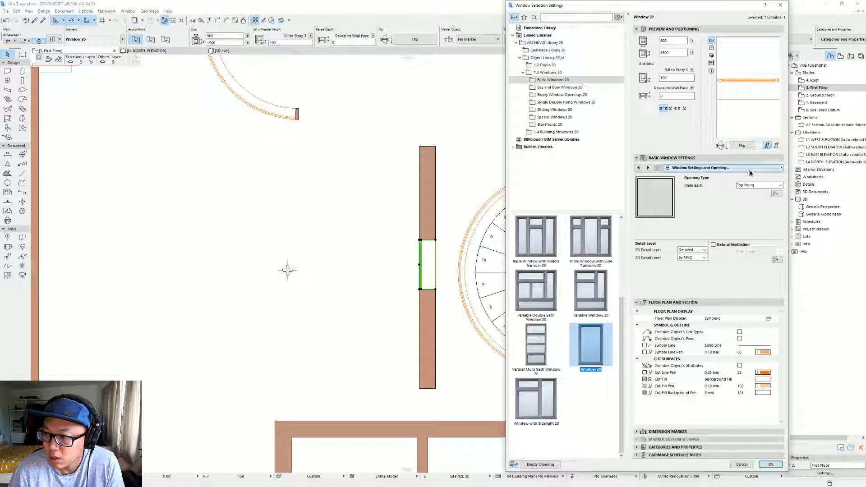
pyautogui.click(722, 167)
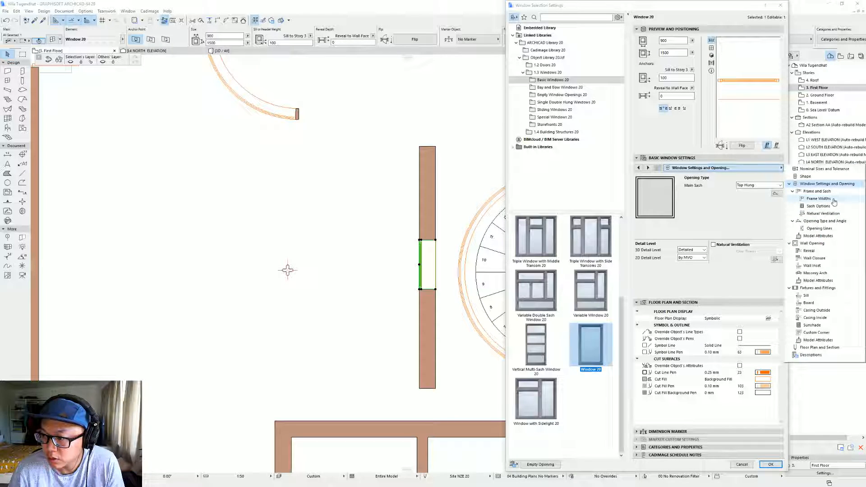
pyautogui.click(826, 249)
pyautogui.click(777, 180)
pyautogui.doubleClick(690, 231)
pyautogui.write('120')
pyautogui.press('Return')
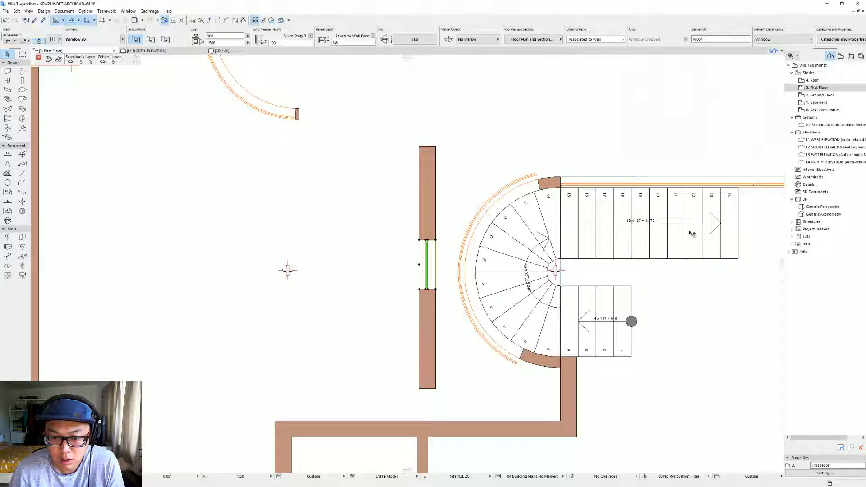
pyautogui.press('Escape')
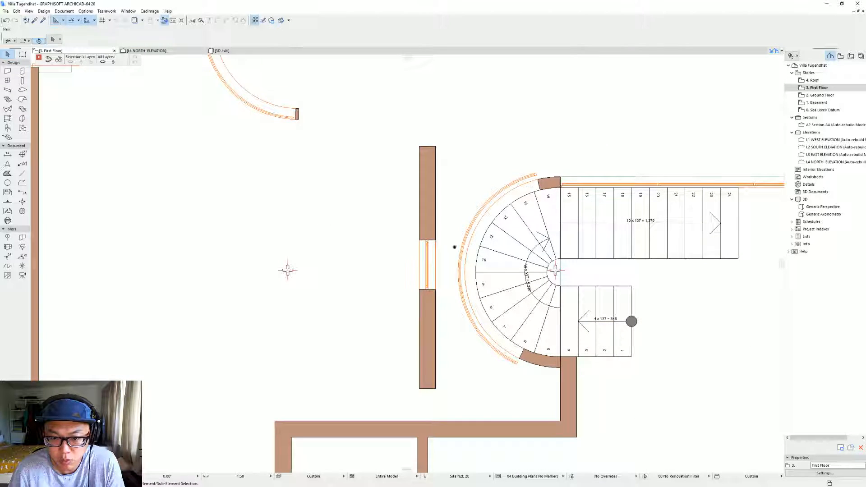
# Step: Try a Custom Reveal with a reveal to wall face of 120 and uniform jamb depth disabled on the stair's curved window
pyautogui.moveTo(454, 247); pyautogui.dragTo(380, 233, button='middle')
pyautogui.click(462, 168)
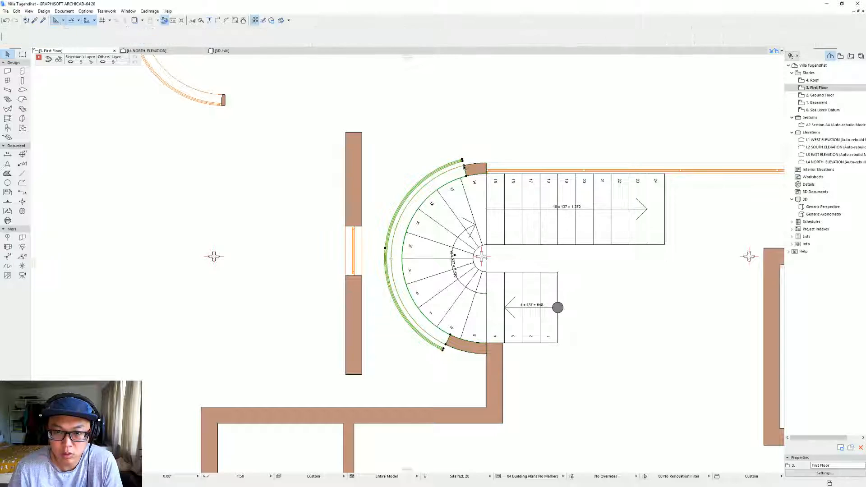
pyautogui.hotkey('ctrl', 't')
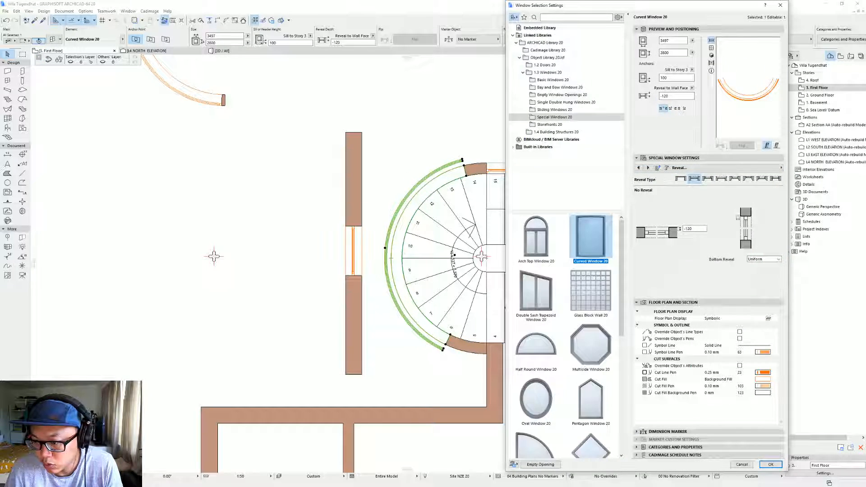
pyautogui.click(772, 180)
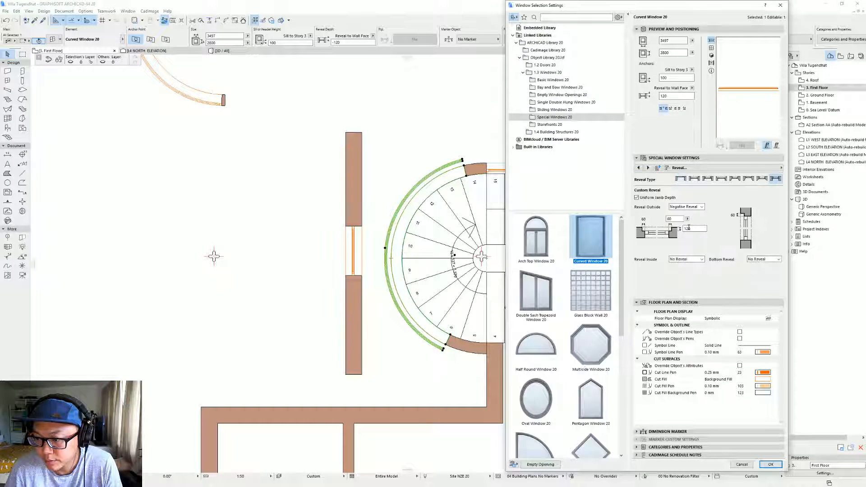
pyautogui.click(655, 201)
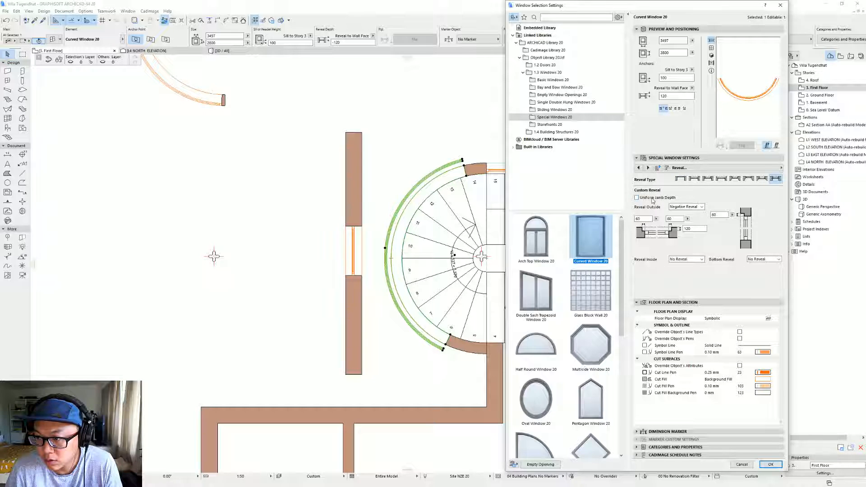
pyautogui.press('Return')
pyautogui.scroll(2, 444, 168)
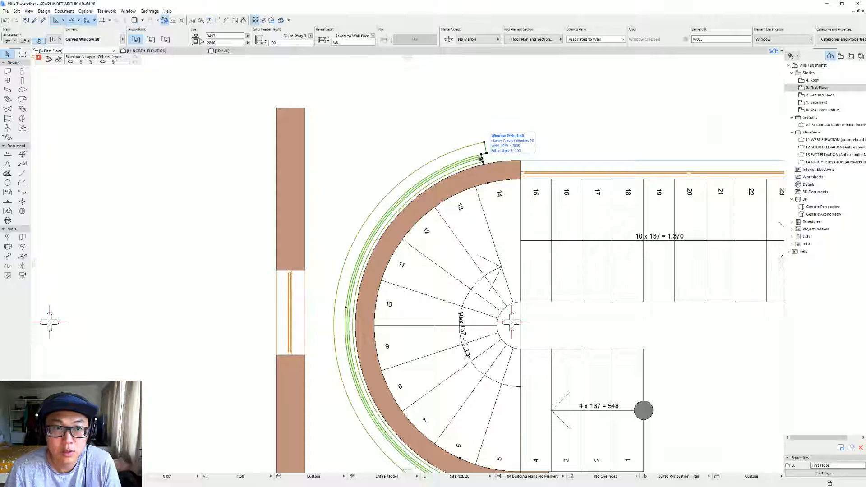
# Step: Set the outside reveal of the curved window's custom reveal to No Reveal
pyautogui.hotkey('ctrl', 't')
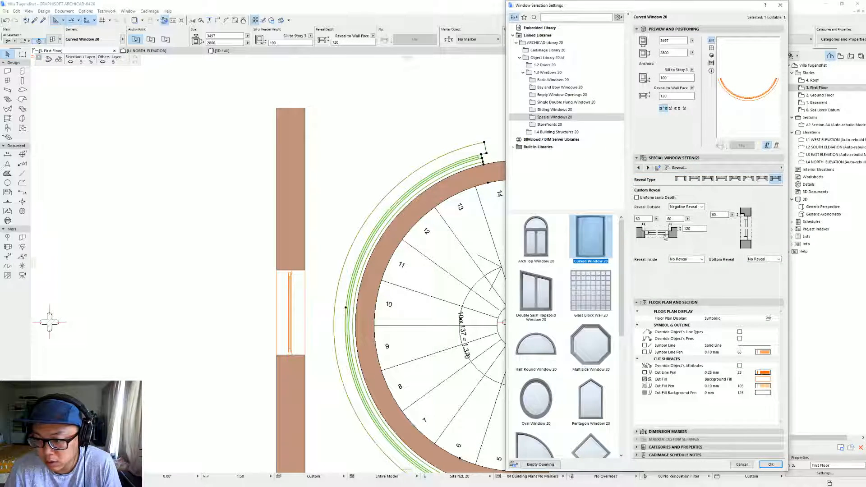
pyautogui.click(702, 207)
pyautogui.click(695, 214)
pyautogui.press('Return')
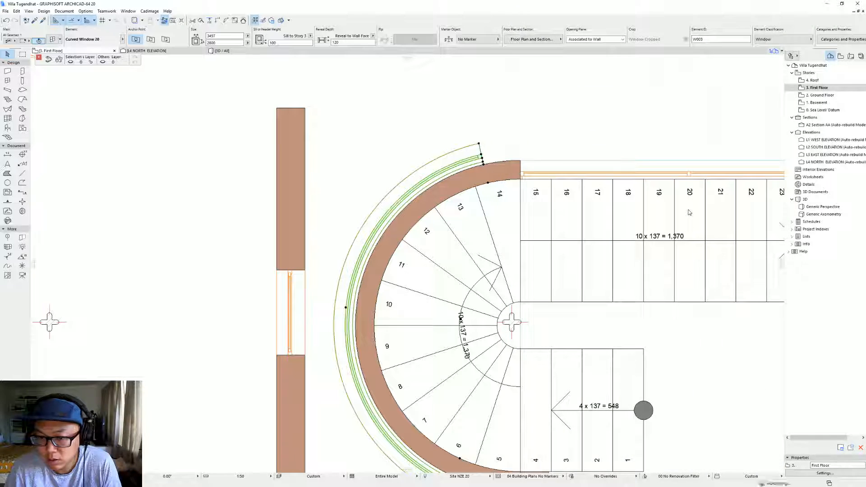
# Step: Try the Historic Reveal type on the curved window
pyautogui.hotkey('ctrl', 't')
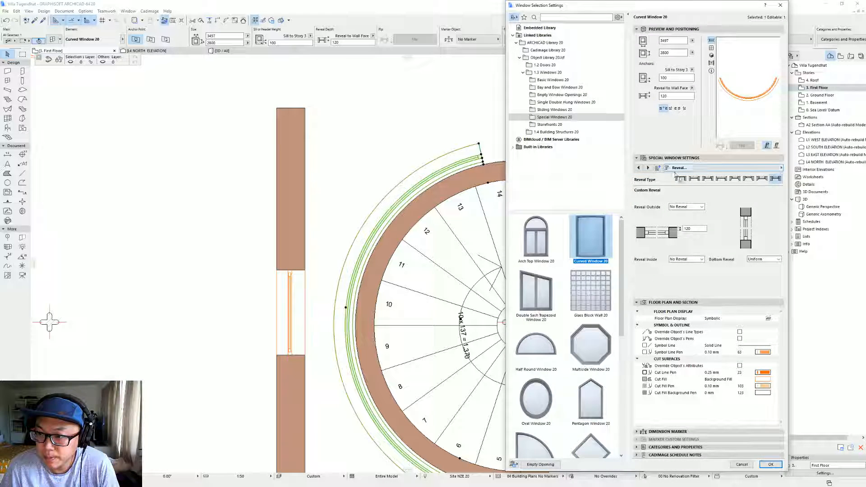
pyautogui.click(762, 180)
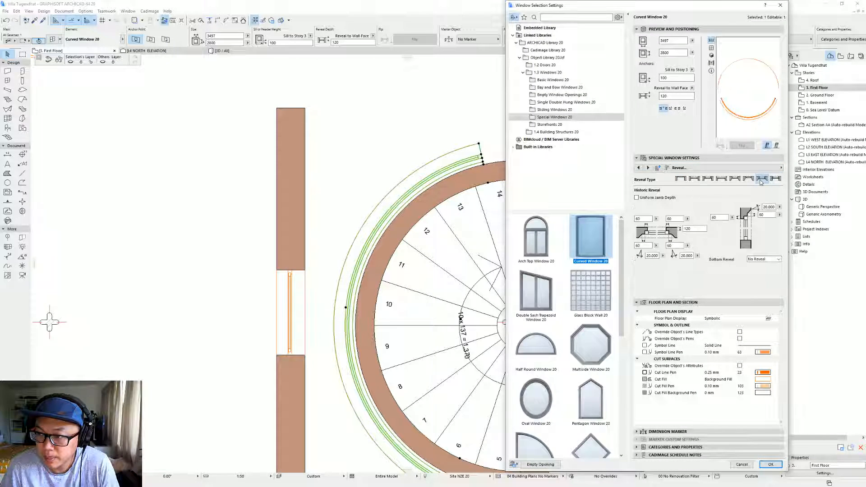
pyautogui.press('Return')
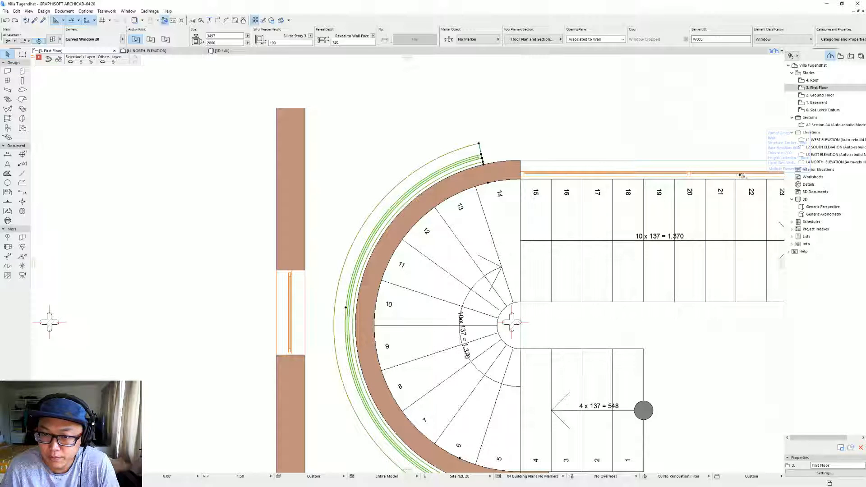
# Step: Review the curved window's sash and wall opening settings, and apply the No Reveal - Edge type
pyautogui.hotkey('ctrl', 't')
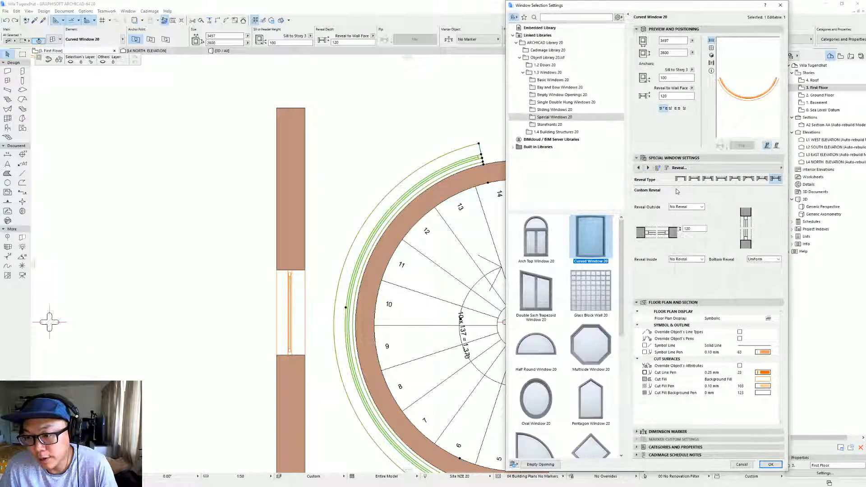
pyautogui.click(686, 168)
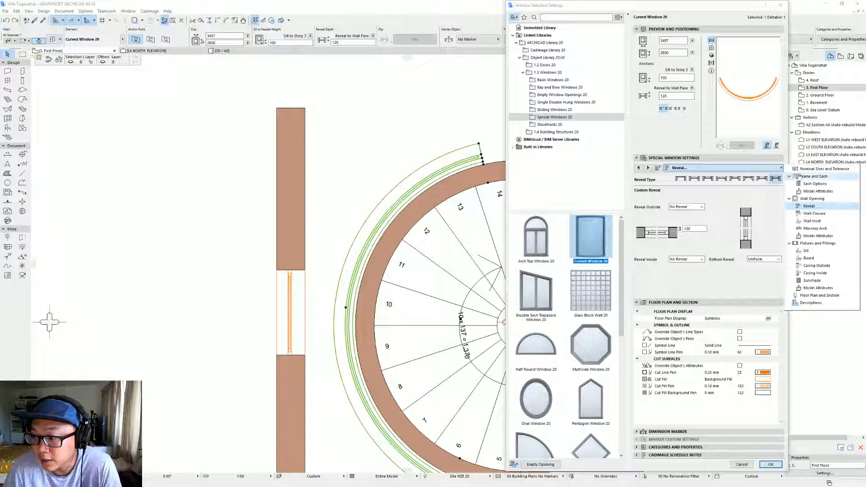
pyautogui.click(799, 177)
pyautogui.click(814, 183)
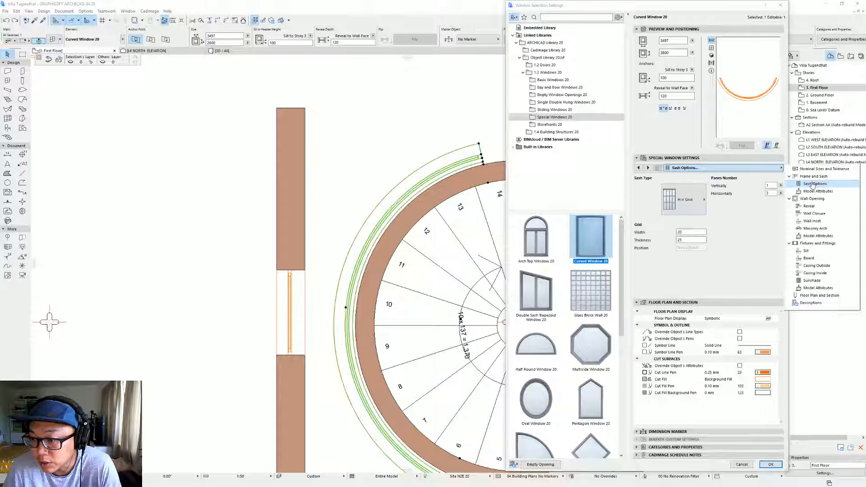
pyautogui.click(817, 191)
pyautogui.click(818, 199)
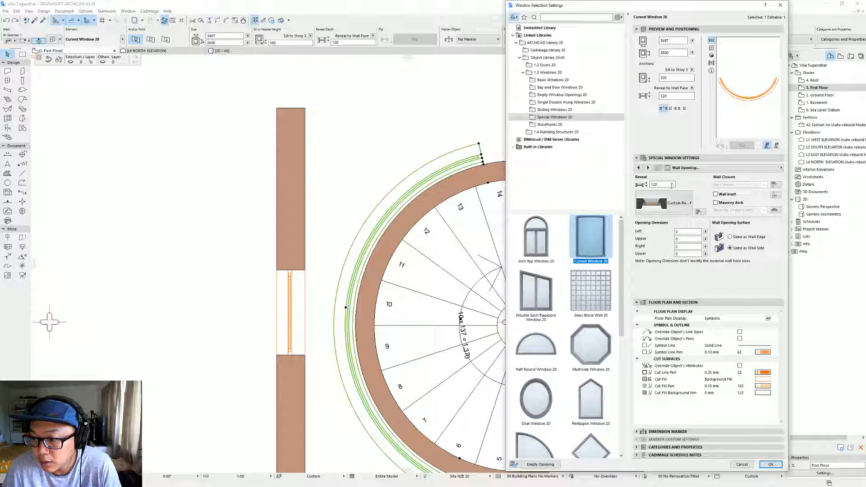
pyautogui.click(676, 206)
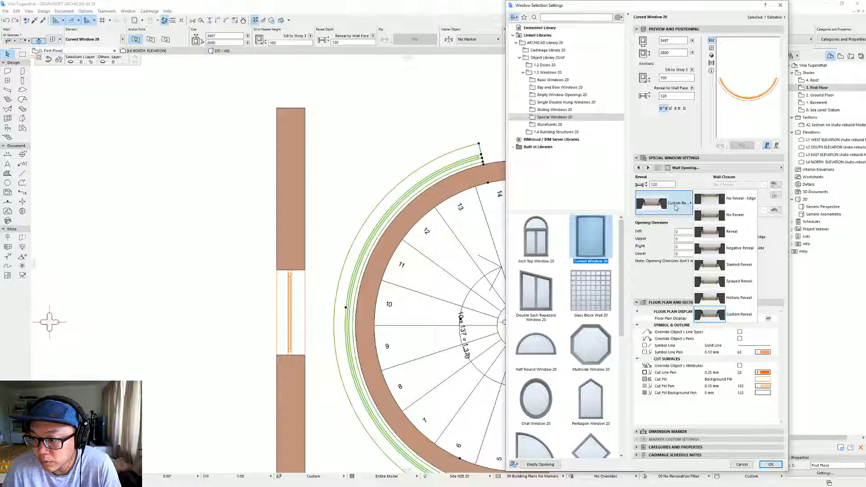
pyautogui.click(718, 206)
pyautogui.press('Return')
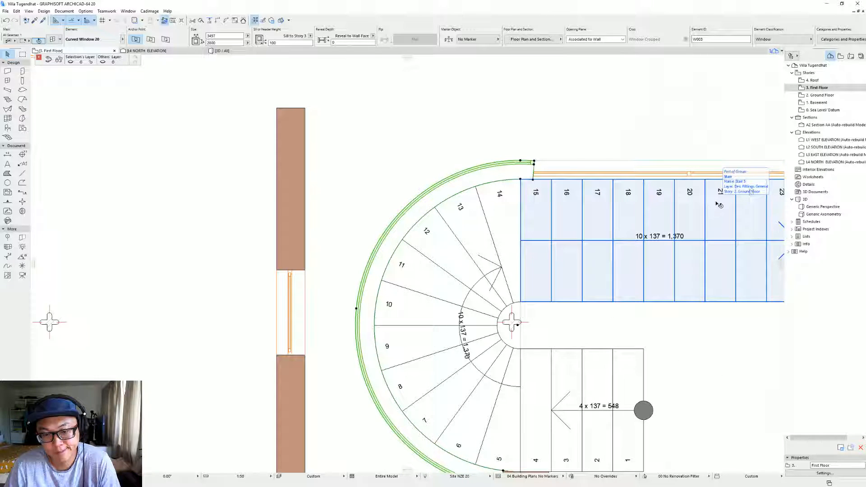
# Step: Try the Negative Reveal type in the curved window's wall opening settings
pyautogui.hotkey('ctrl', 't')
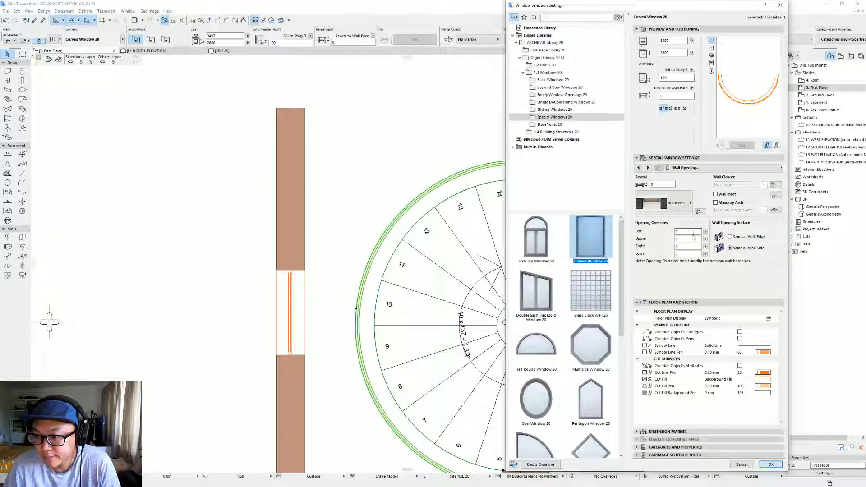
pyautogui.click(719, 195)
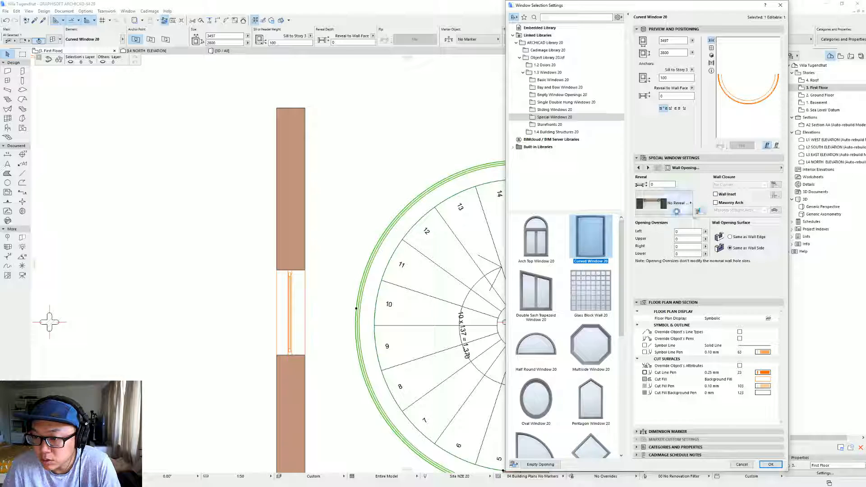
pyautogui.click(677, 204)
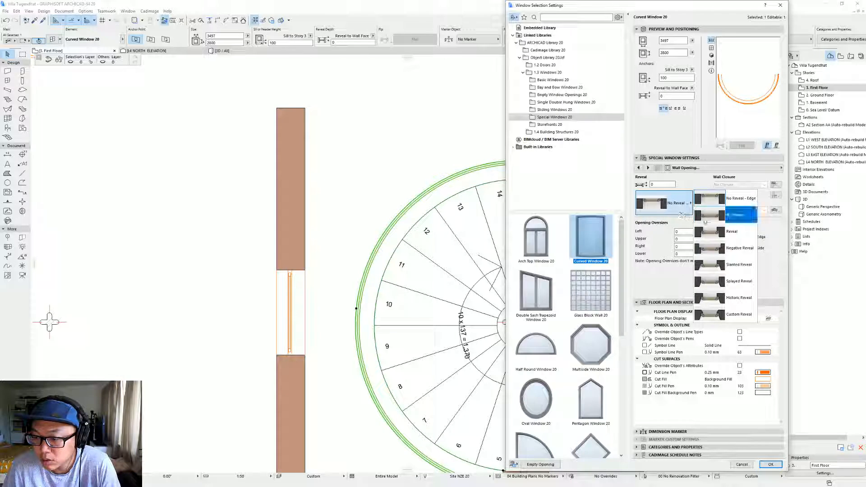
pyautogui.click(737, 248)
pyautogui.press('Return')
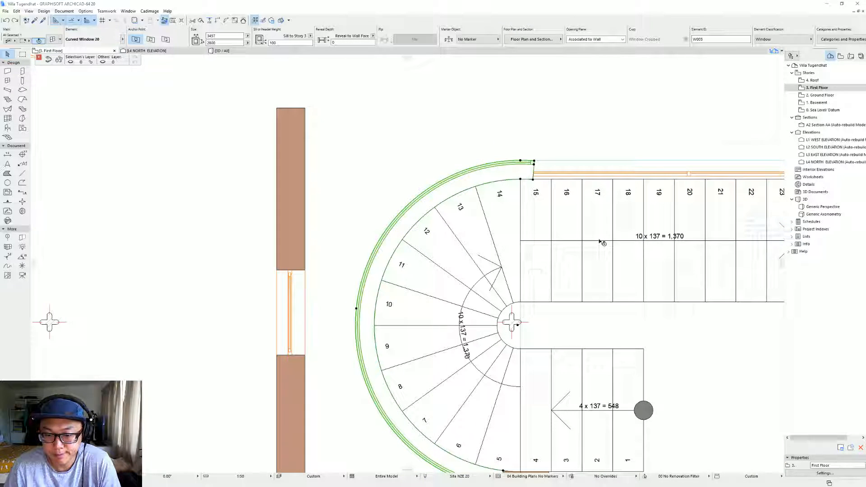
pyautogui.hotkey('ctrl', 't')
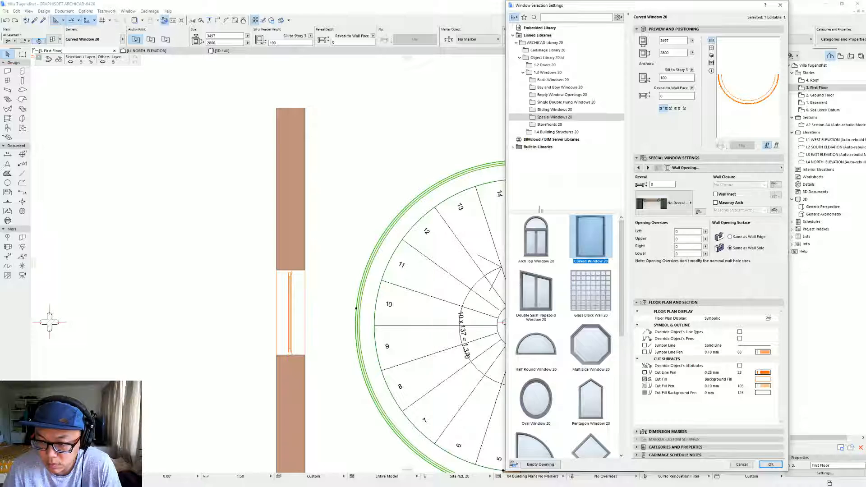
pyautogui.click(672, 203)
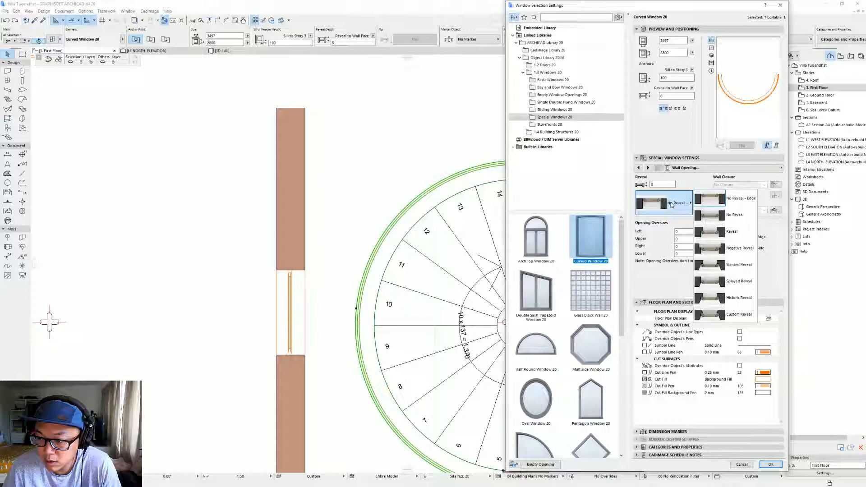
pyautogui.press('Escape')
pyautogui.press('Escape')
# Step: Delete the curved window from the stair's curved wall
pyautogui.scroll(-5, 435, 215)
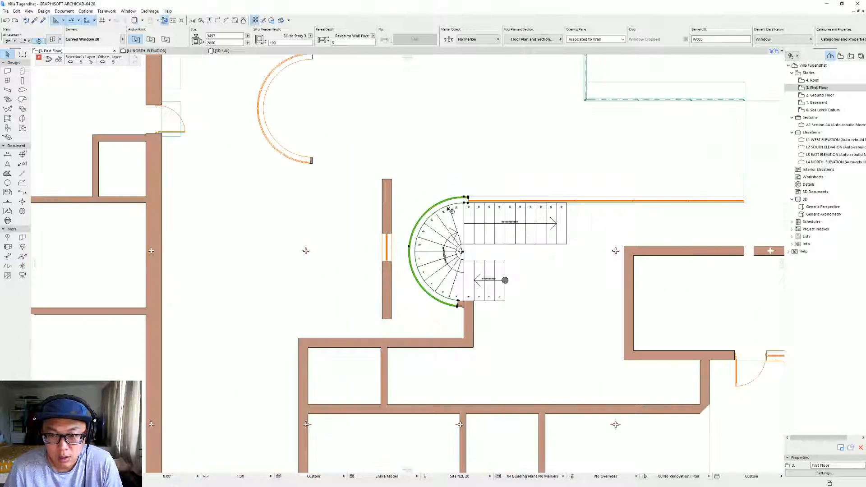
pyautogui.hotkey('ctrl', 'd')
pyautogui.click(428, 219)
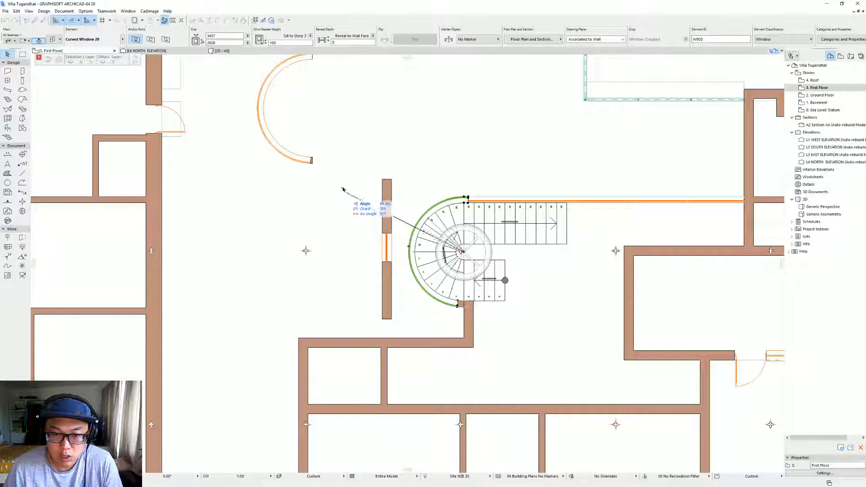
pyautogui.press('Escape')
pyautogui.press('Delete')
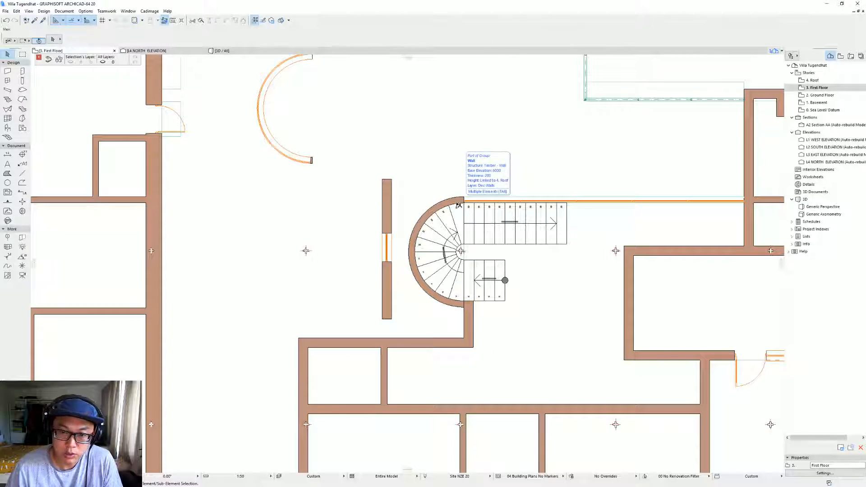
# Step: Set the Window tool's default to the Cadimage Window from Cadimage Library 20, with a Fixed Pane glazing panel
pyautogui.click(7, 80)
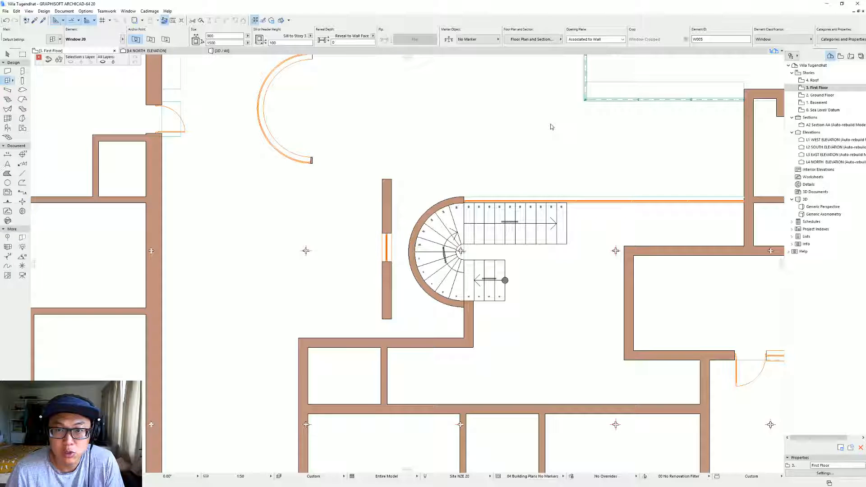
pyautogui.hotkey('ctrl', 't')
pyautogui.click(549, 49)
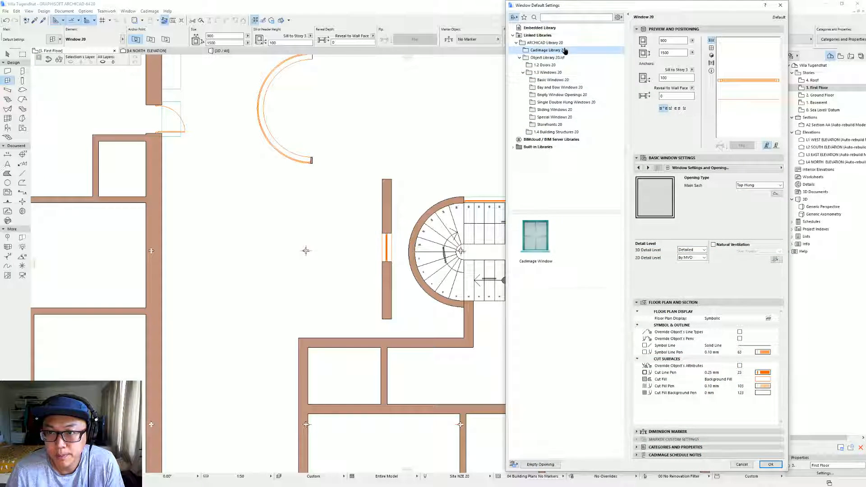
pyautogui.click(540, 234)
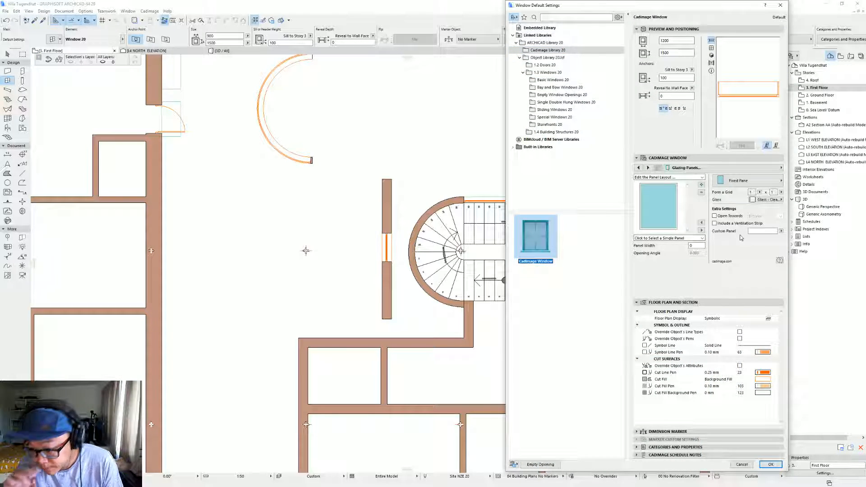
pyautogui.click(734, 180)
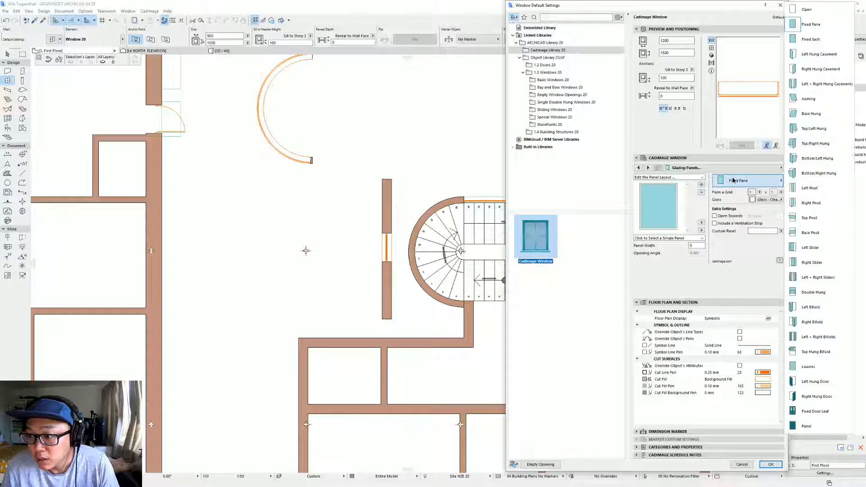
pyautogui.click(734, 181)
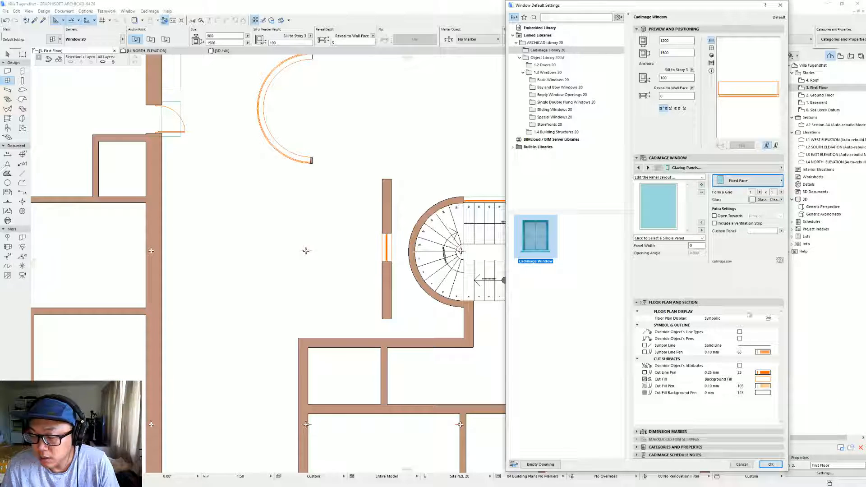
pyautogui.click(771, 465)
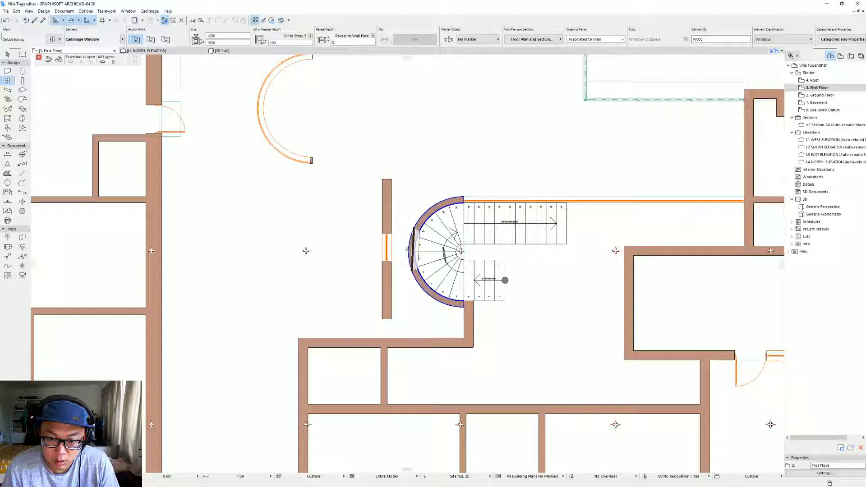
# Step: Place the 1200 by 1500 mm Cadimage window in the outer bend of the stair's curved wall
pyautogui.click(390, 248)
pyautogui.scroll(4, 416, 244)
pyautogui.press('Escape')
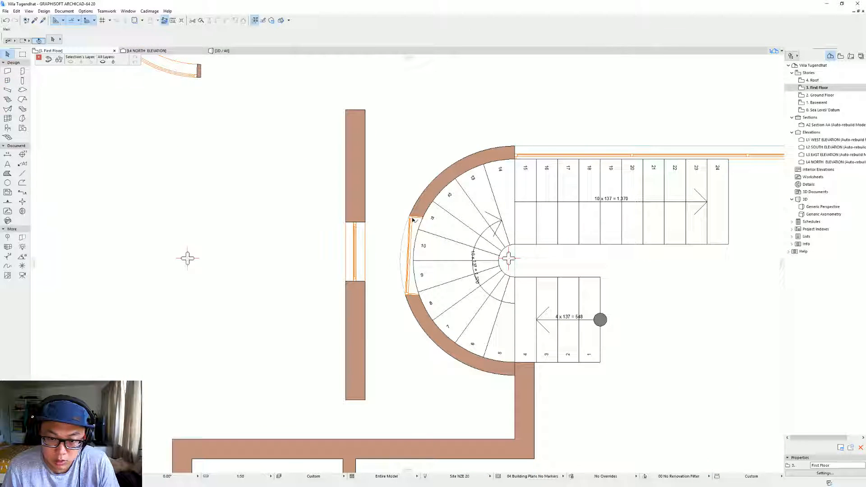
# Step: Move the Cadimage window along the curved wall to the middle of the stair's bend
pyautogui.click(411, 220)
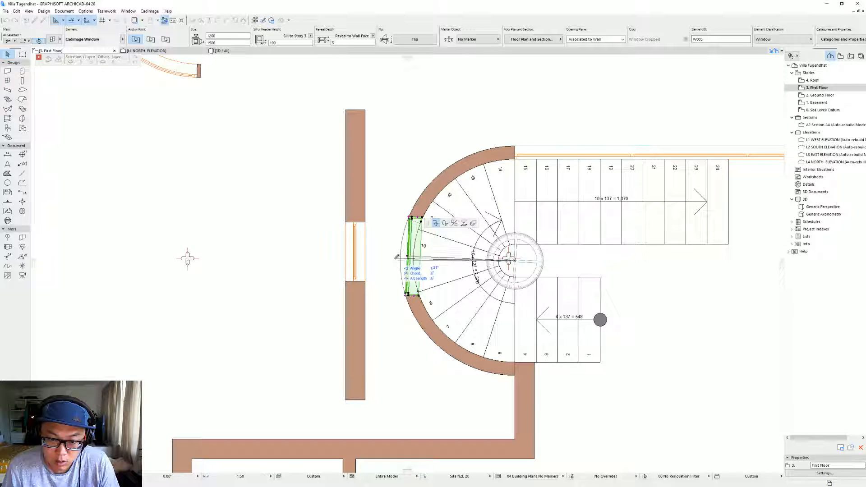
pyautogui.press('Escape')
pyautogui.click(419, 255)
pyautogui.press('Escape')
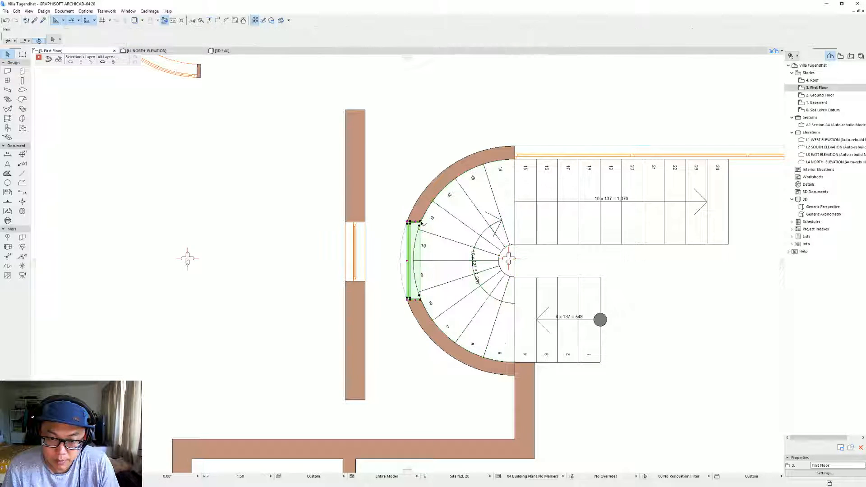
pyautogui.click(421, 221)
pyautogui.click(421, 222)
pyautogui.press('Escape')
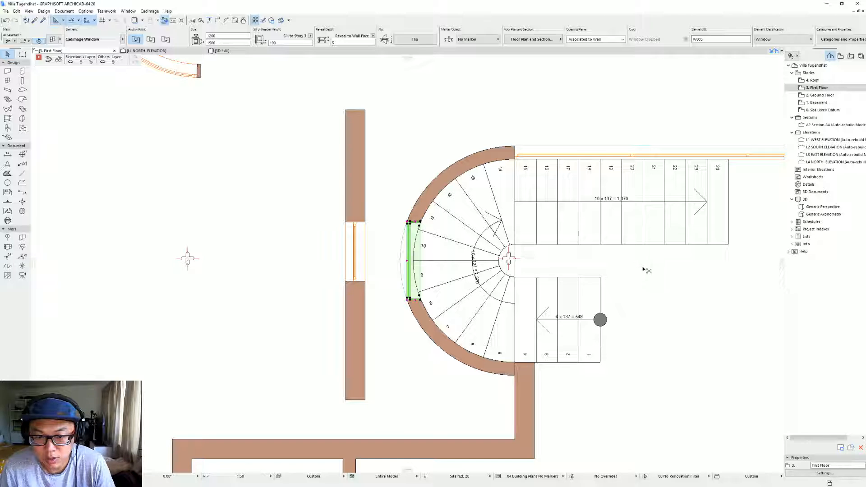
# Step: Examine the Cadimage window's Join Adjacent, Glazing Panels, Frame and Exterior Trims settings for curved-wall options
pyautogui.hotkey('ctrl', 't')
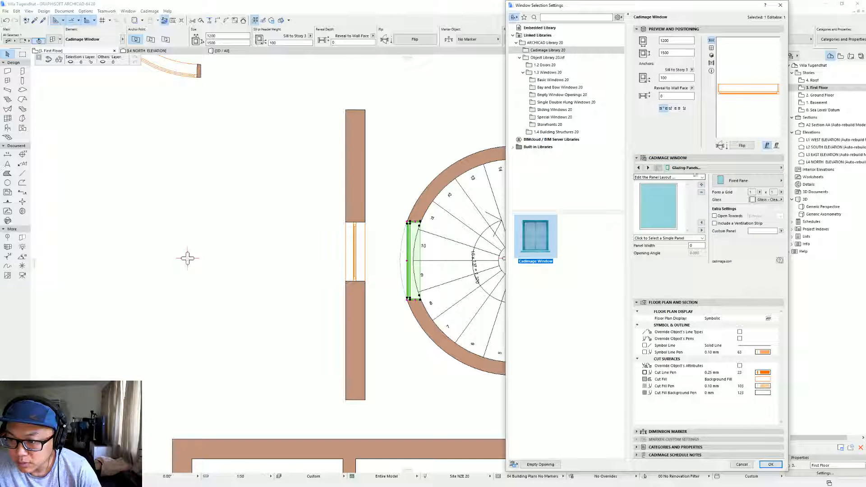
pyautogui.click(702, 169)
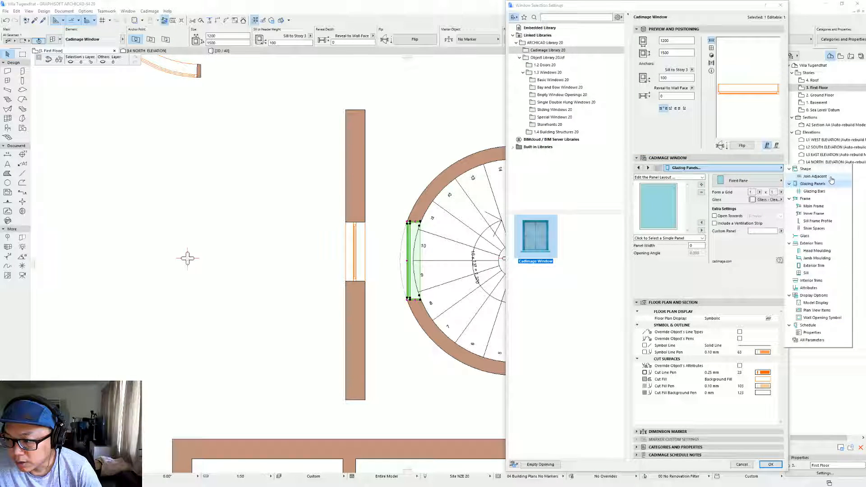
pyautogui.click(815, 177)
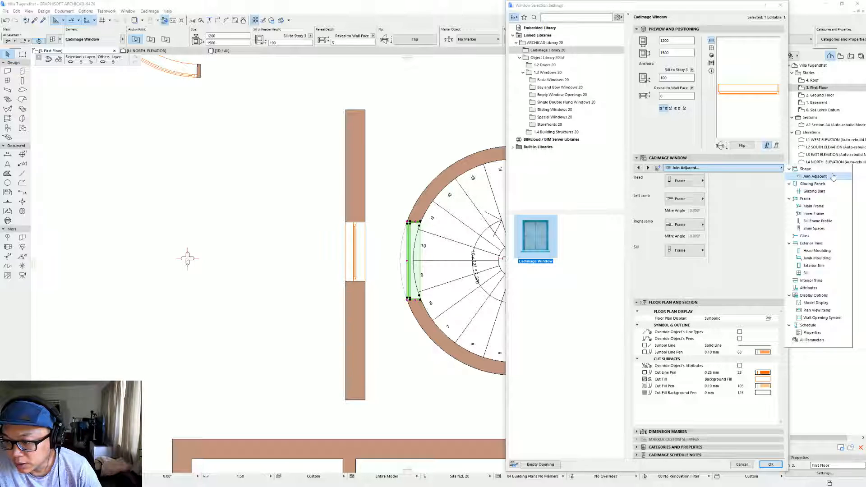
pyautogui.click(830, 182)
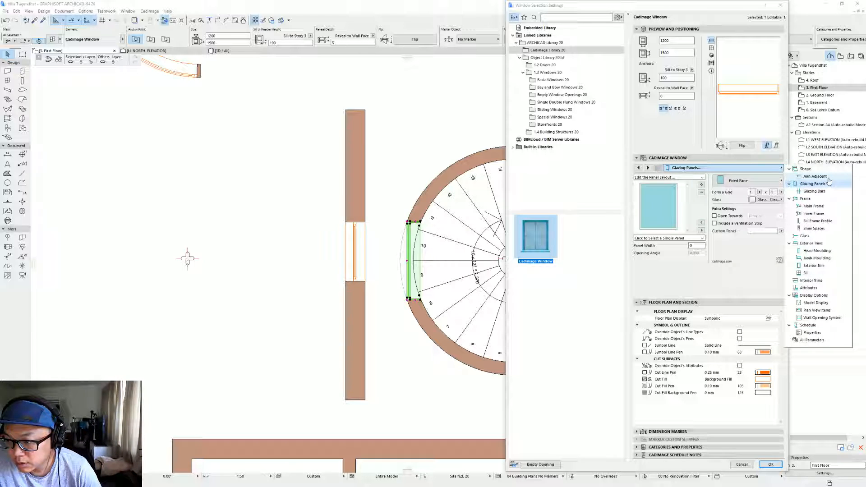
pyautogui.click(829, 177)
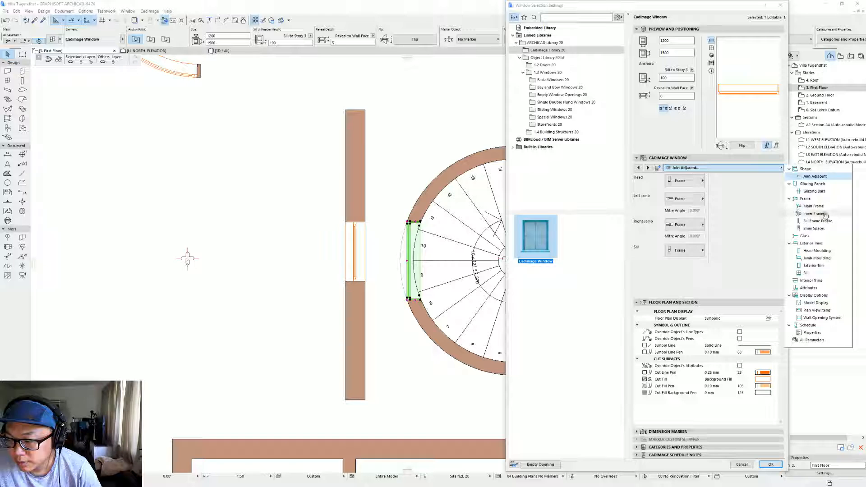
pyautogui.click(834, 201)
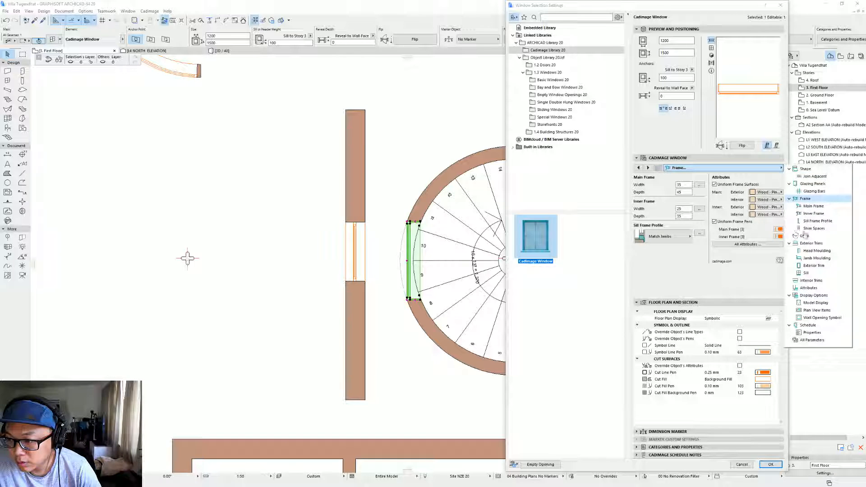
pyautogui.click(826, 243)
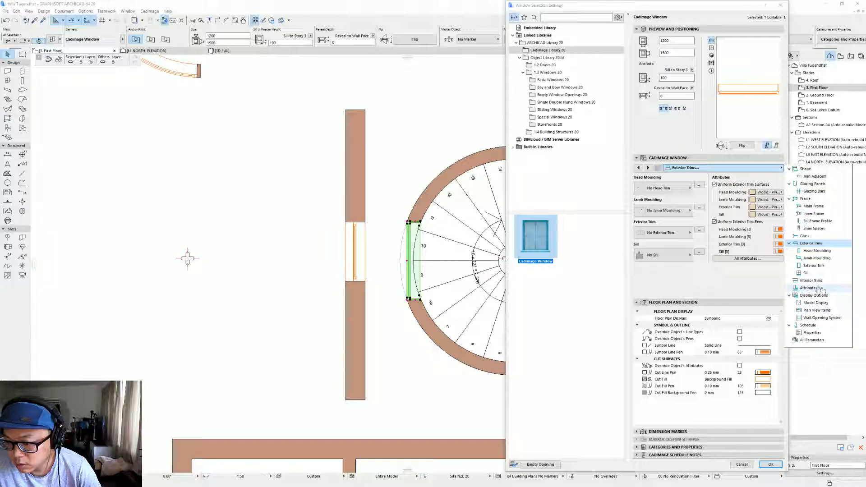
pyautogui.press('Escape')
pyautogui.press('Escape')
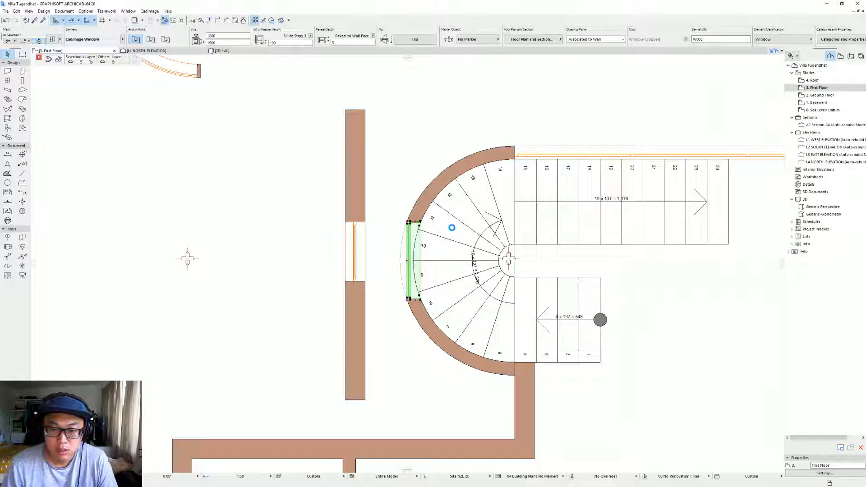
# Step: Delete the Cadimage window from the stair's curved wall and remove the short freestanding wall beside the stair
pyautogui.scroll(-2, 453, 230)
pyautogui.press('Escape')
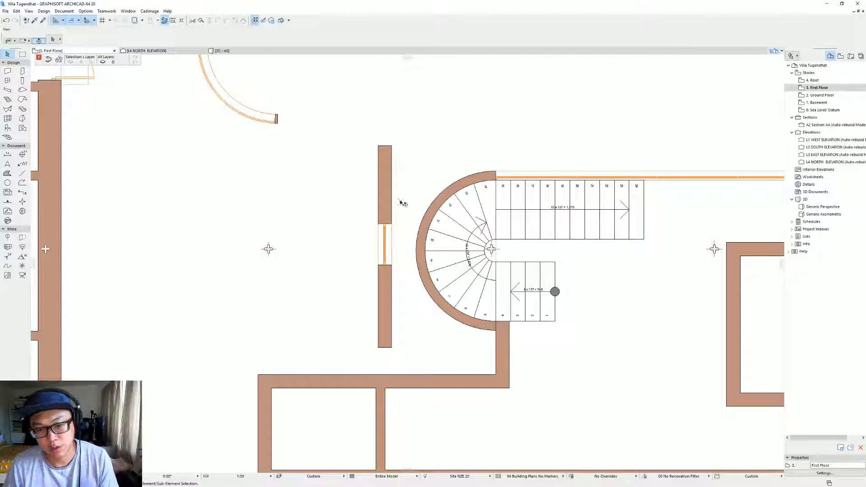
pyautogui.click(384, 155)
pyautogui.press('Delete')
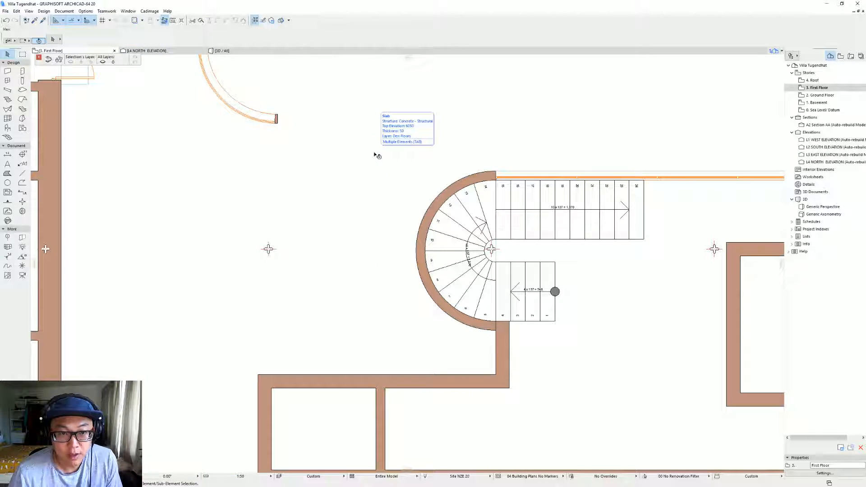
# Step: Copy the settings of the curved window in the separate semicircular wall and place a matching window in the stair's curved wall
pyautogui.scroll(-2, 361, 181)
pyautogui.click(312, 192)
pyautogui.keyDown('alt'); pyautogui.click(312, 193); pyautogui.keyUp('alt')
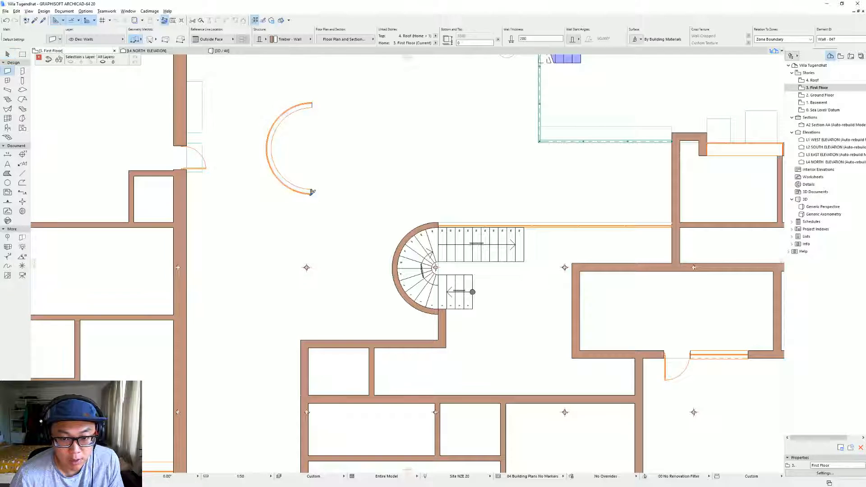
pyautogui.keyDown('alt'); pyautogui.click(312, 192); pyautogui.keyUp('alt')
pyautogui.scroll(4, 431, 264)
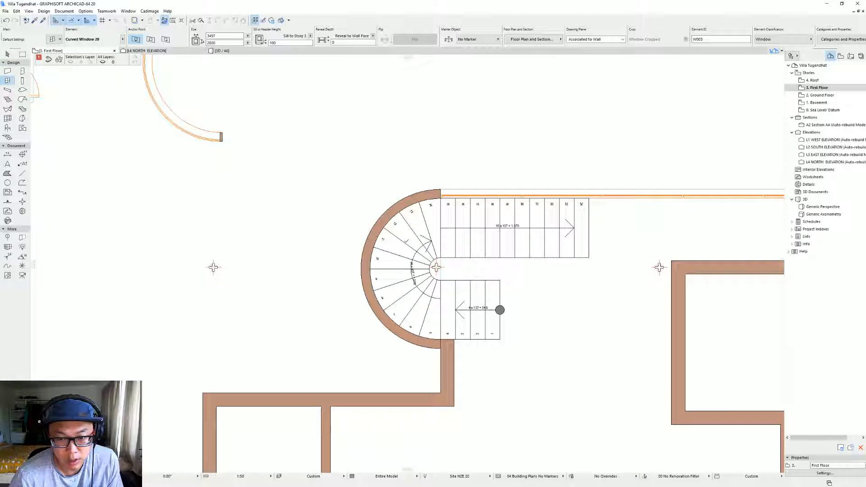
pyautogui.click(352, 275)
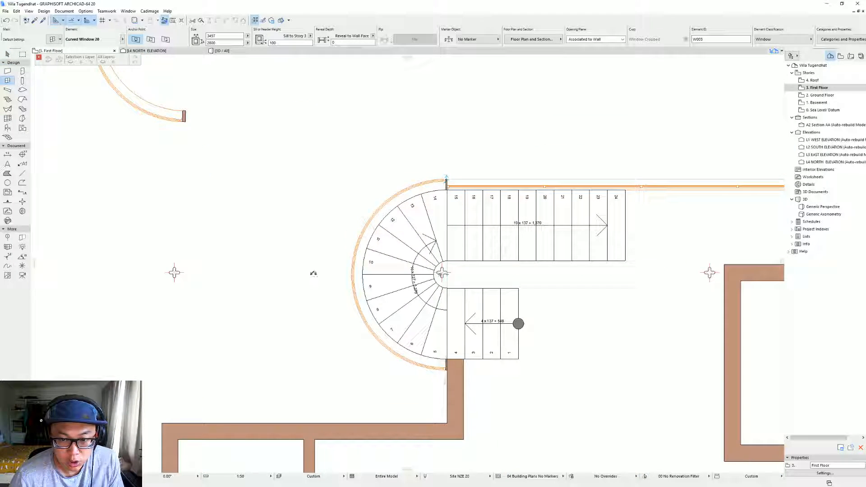
# Step: Measure the curved wall's end and the adjoining straight window's depth where they meet above the stair
pyautogui.press('w')
pyautogui.click(446, 183)
pyautogui.scroll(5, 446, 185)
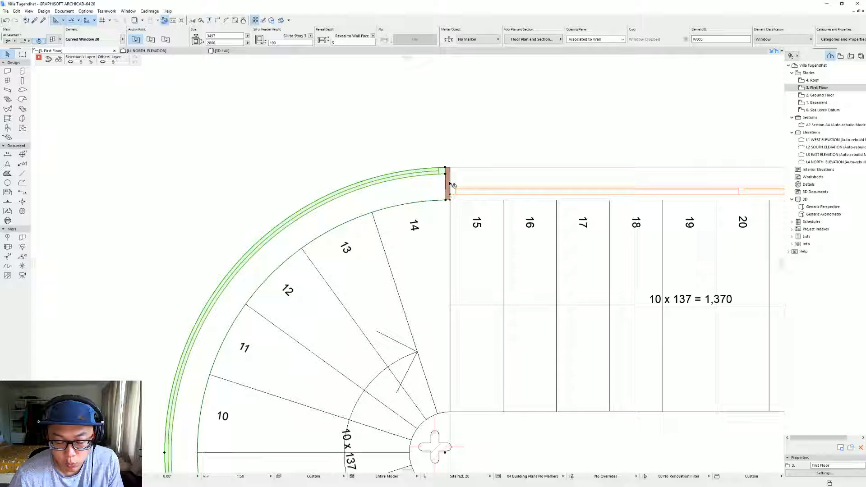
pyautogui.press('m')
pyautogui.click(450, 199)
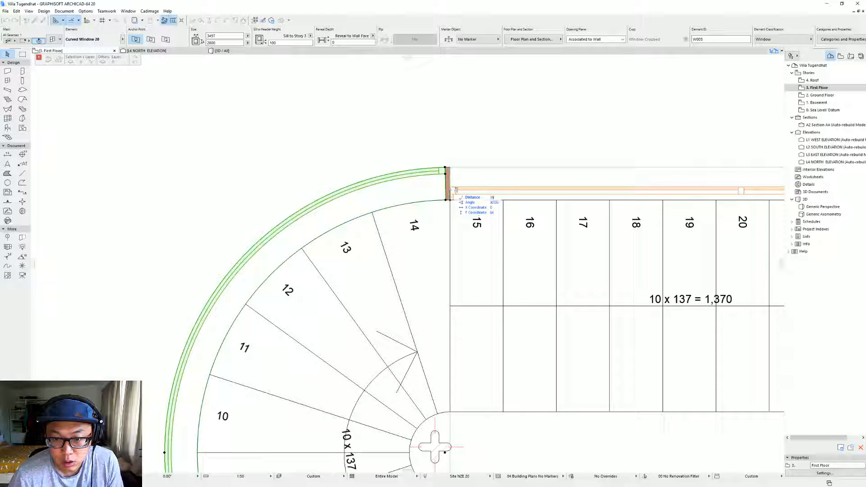
pyautogui.scroll(3, 450, 199)
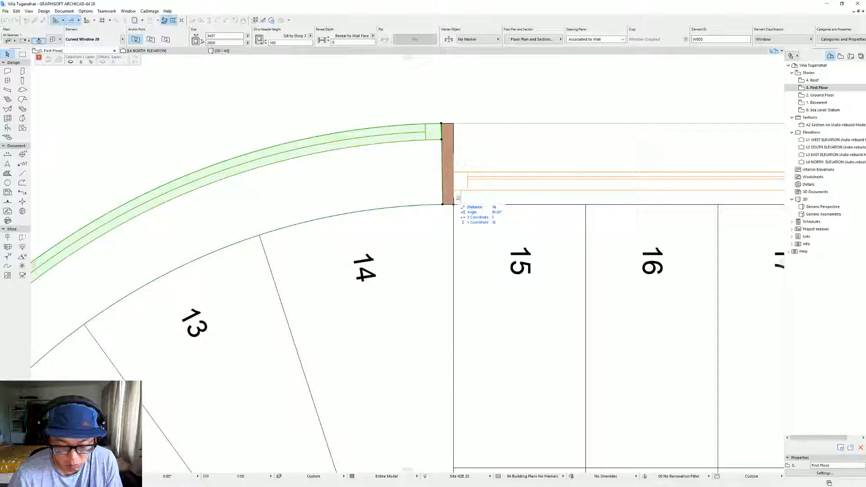
pyautogui.press('Escape')
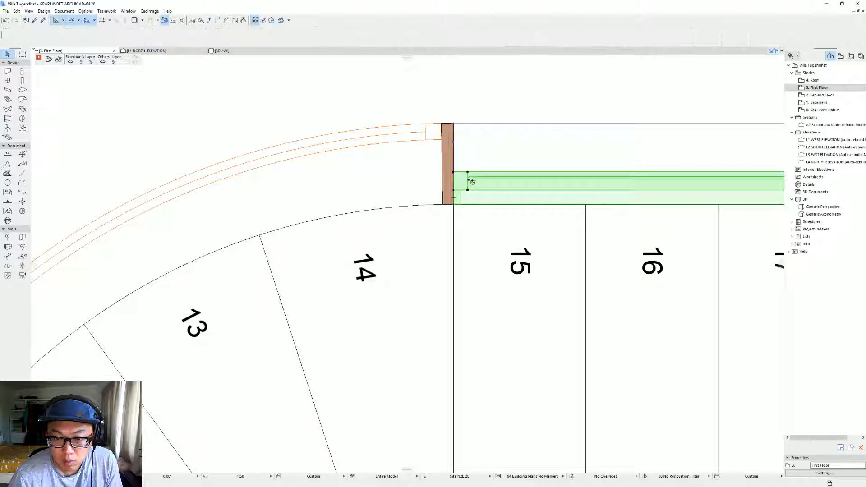
pyautogui.click(468, 178)
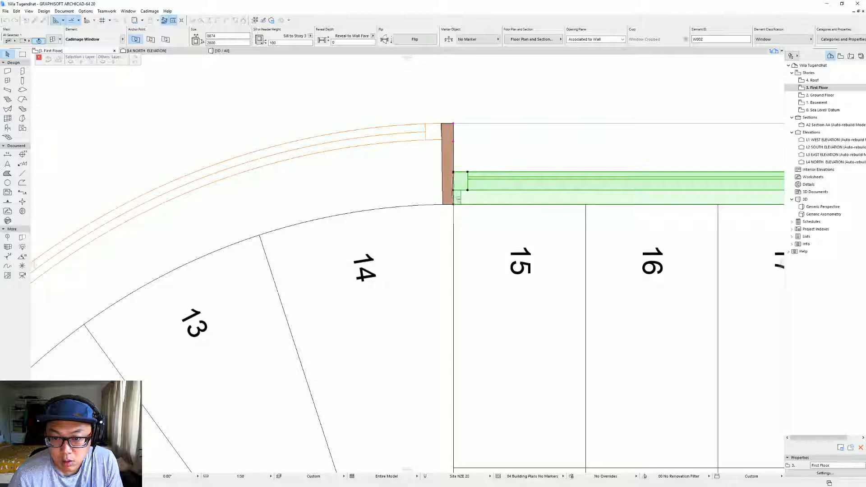
pyautogui.scroll(3, 455, 202)
pyautogui.scroll(-3, 453, 194)
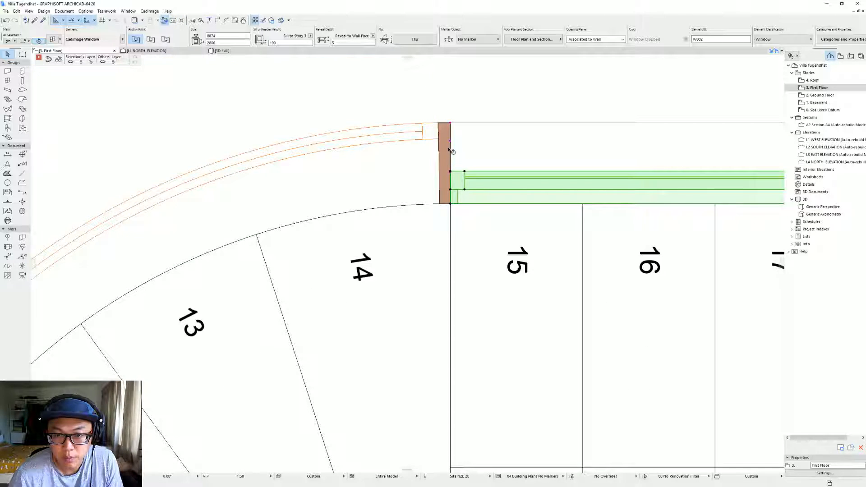
# Step: Set the thickness of the stair's curved wall to 78 mm
pyautogui.click(450, 152)
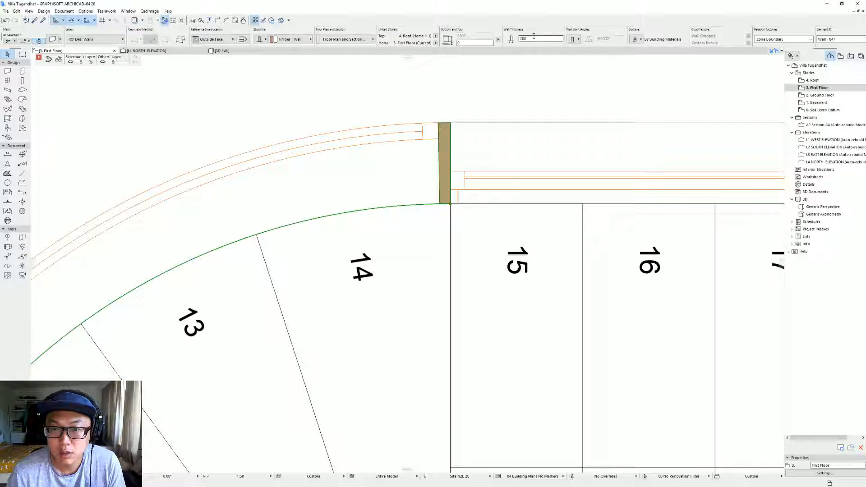
pyautogui.scroll(-5, 455, 184)
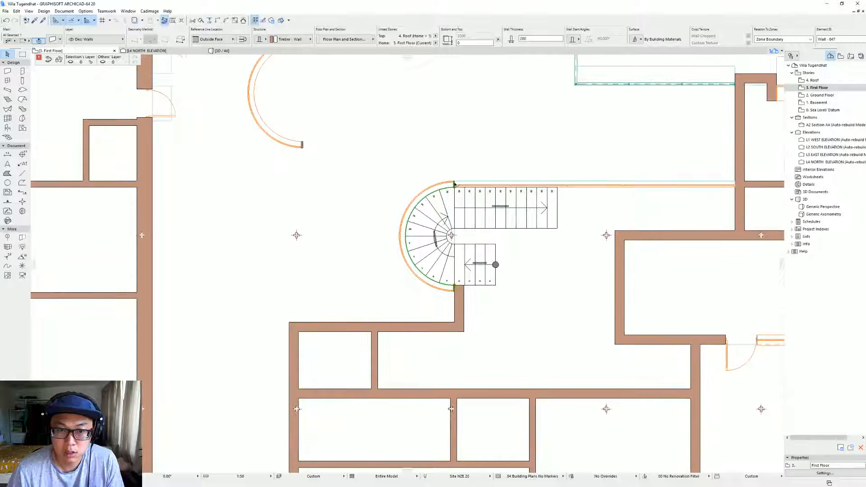
pyautogui.hotkey('ctrl', 'd')
pyautogui.click(454, 187)
pyautogui.press('Escape')
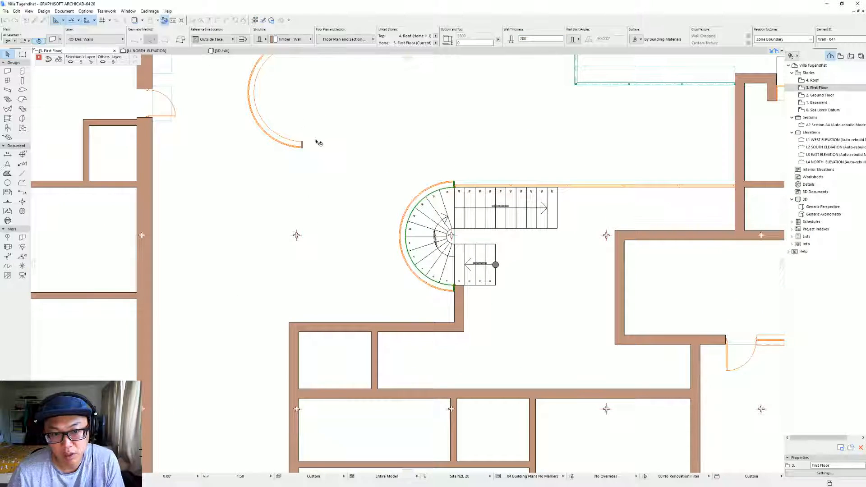
pyautogui.scroll(4, 461, 173)
pyautogui.write('78')
pyautogui.press('Return')
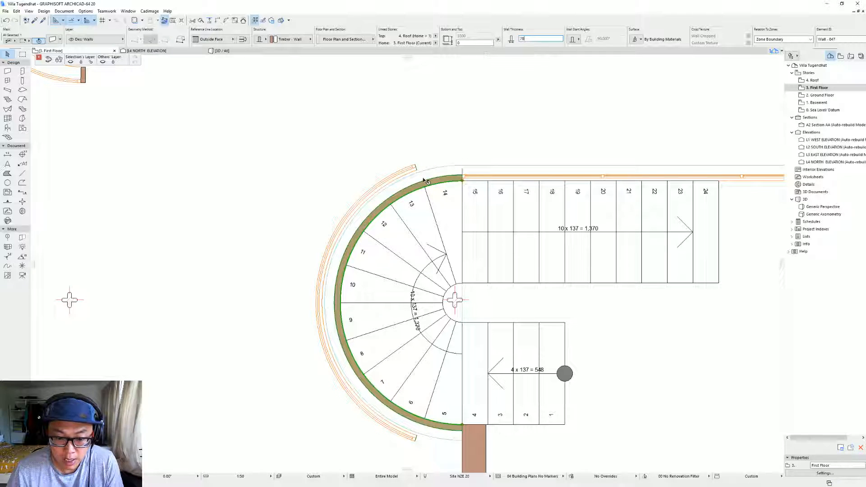
# Step: Try placing another curved window with the existing one's settings, and delete the existing window from the stair's curved wall
pyautogui.press('Escape')
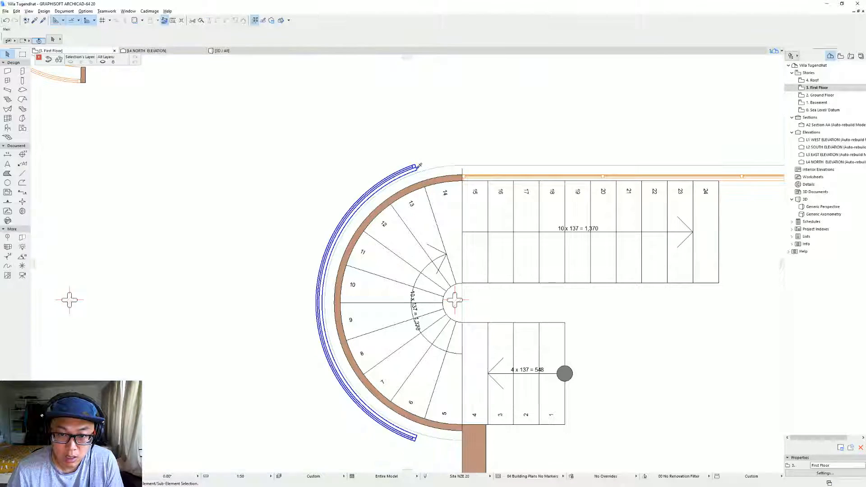
pyautogui.keyDown('alt'); pyautogui.click(416, 174); pyautogui.keyUp('alt')
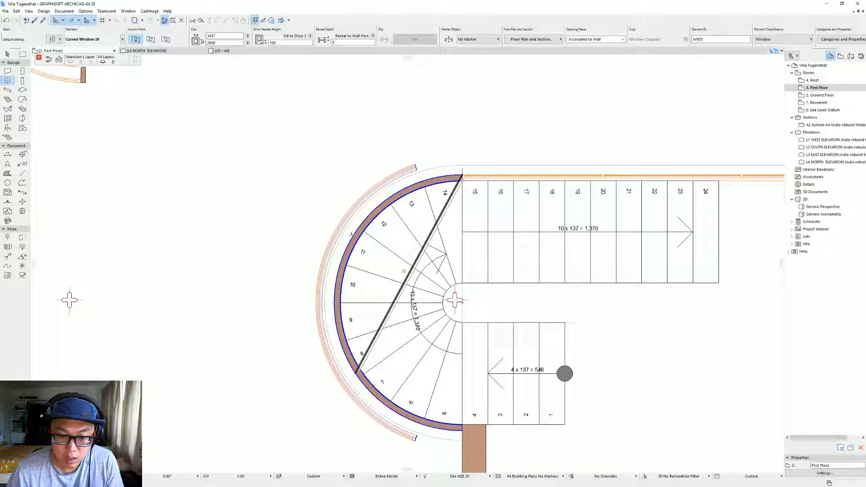
pyautogui.click(353, 235)
pyautogui.click(295, 240)
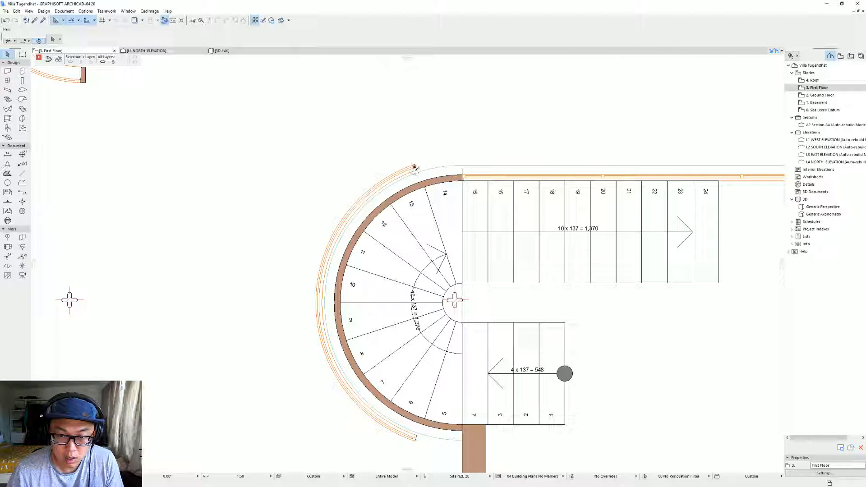
pyautogui.keyDown('shift'); pyautogui.click(413, 167); pyautogui.keyUp('shift')
pyautogui.press('Escape')
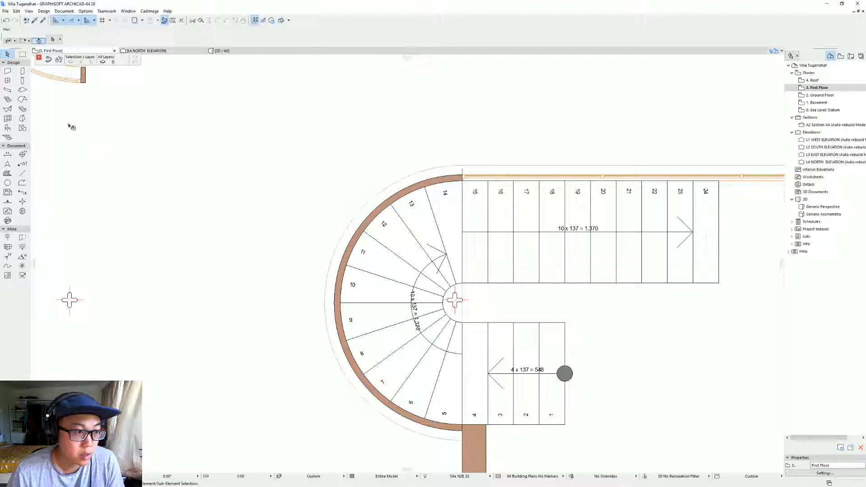
# Step: Copy the settings of the separate semicircular wall's curved window and place a matching window centred in the stair's curved wall
pyautogui.keyDown('alt'); pyautogui.click(79, 81); pyautogui.keyUp('alt')
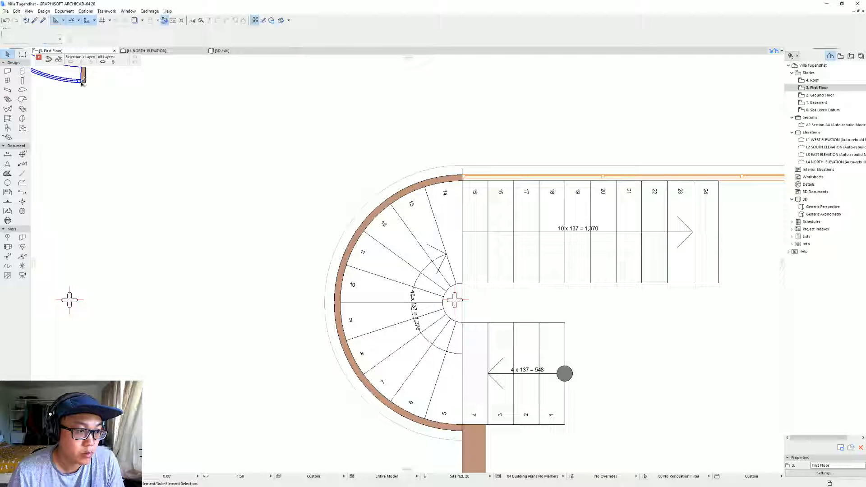
pyautogui.click(337, 298)
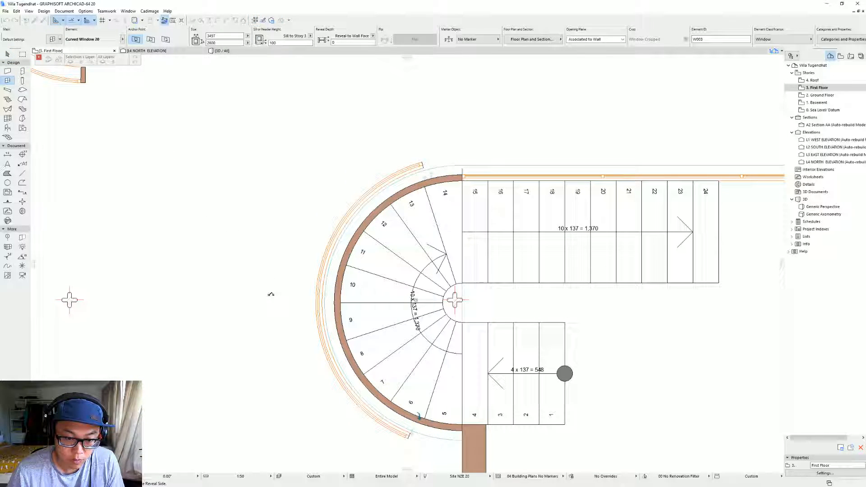
pyautogui.click(69, 300)
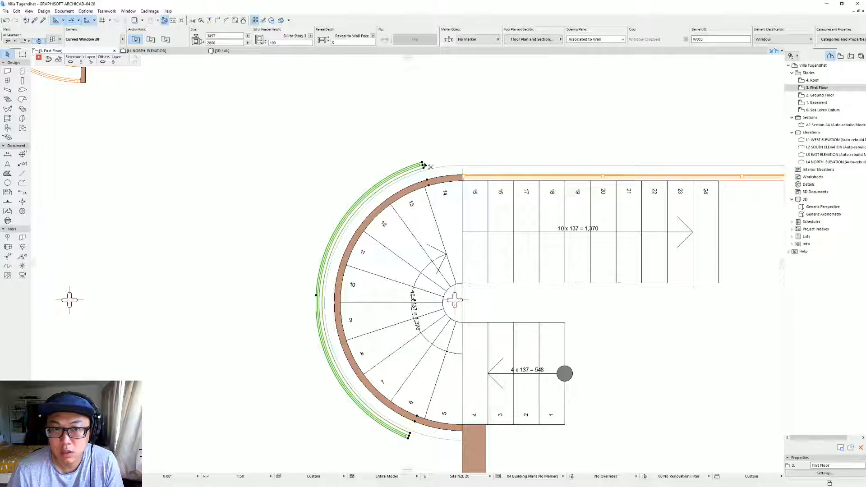
# Step: Review the Wall Opening settings of the curved window in the stair's curved wall, leaving them as they are
pyautogui.hotkey('ctrl', 't')
pyautogui.click(768, 167)
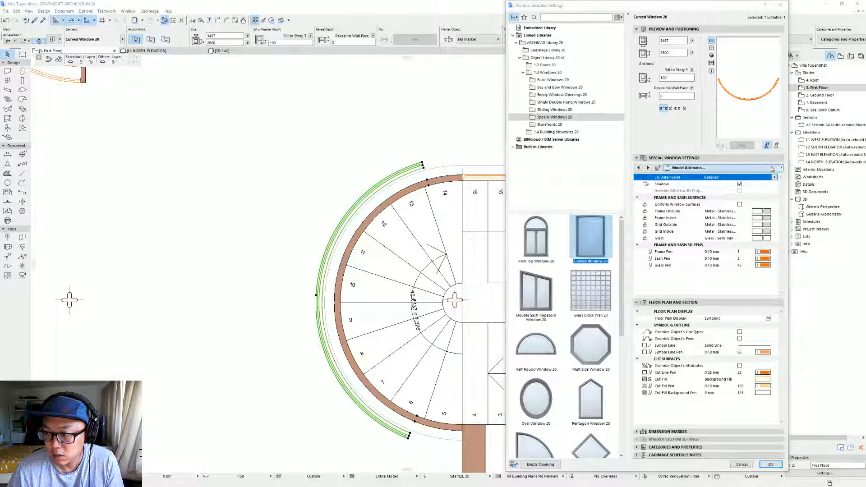
pyautogui.click(810, 206)
pyautogui.click(812, 198)
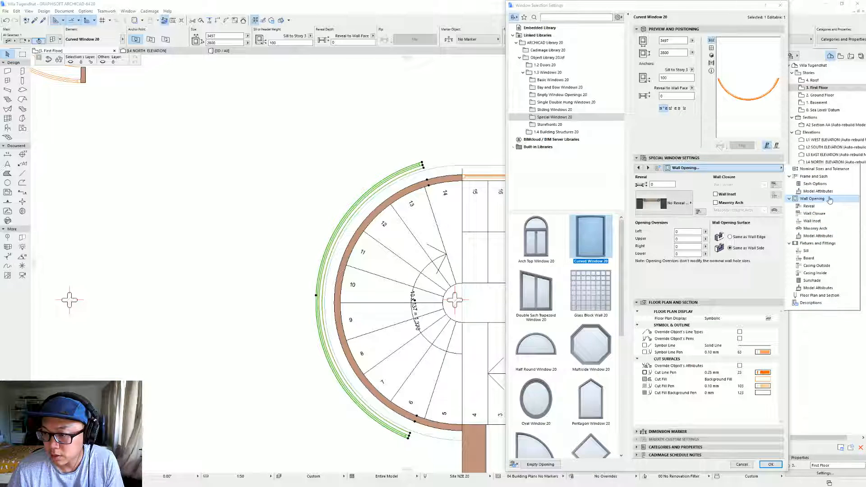
pyautogui.press('Escape')
pyautogui.press('Escape')
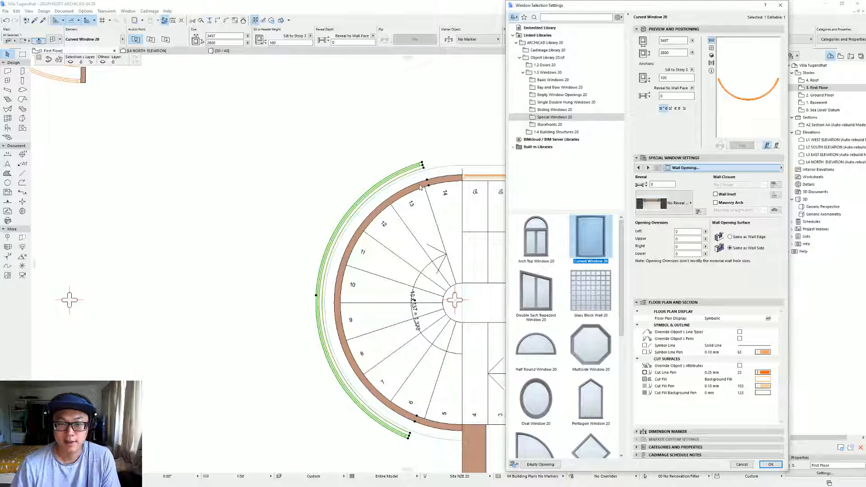
# Step: Undo the deletion and re-placement of the curved window in the stair's curved wall
pyautogui.scroll(-3, 423, 188)
pyautogui.click(453, 209)
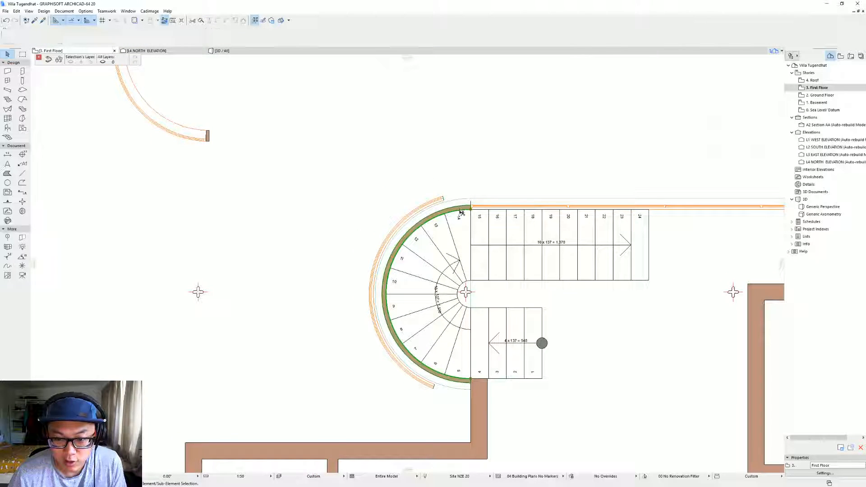
pyautogui.hotkey('ctrl', 'z')
pyautogui.hotkey('ctrl', 'z')
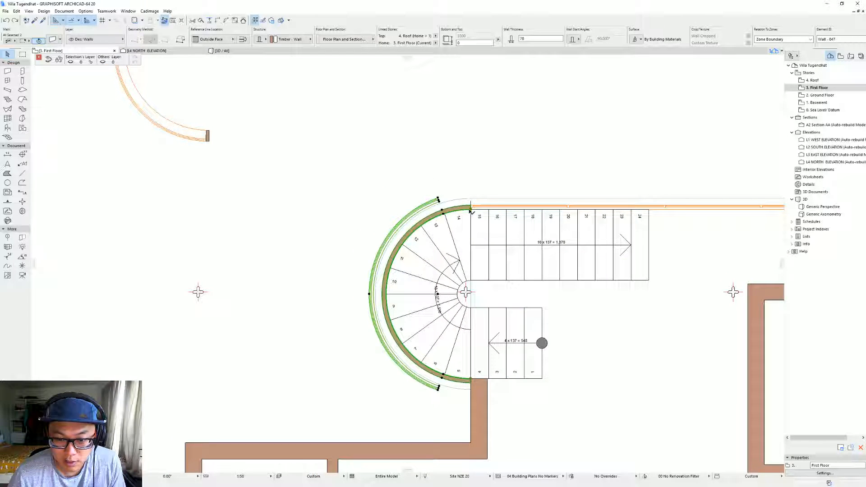
# Step: Set the thickness of the separate semicircular wall to 78 mm
pyautogui.click(209, 135)
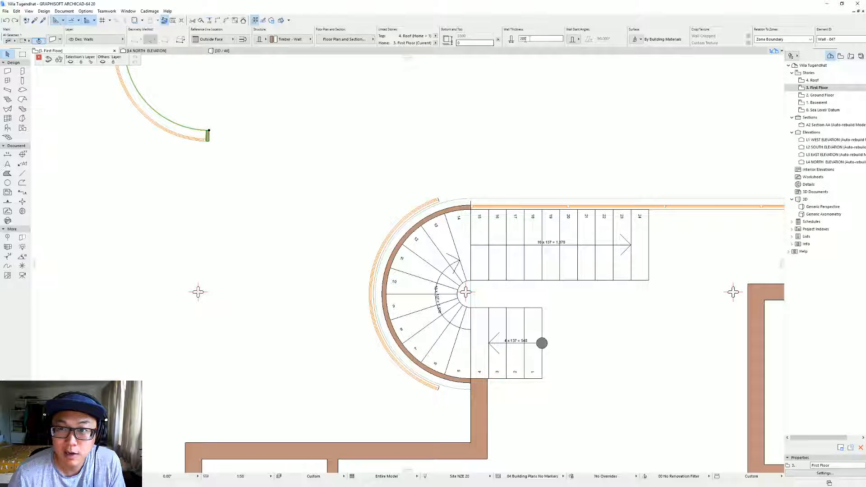
pyautogui.write('78')
pyautogui.press('Return')
# Step: Try to shift the curved window along the separate semicircular wall by its midpoint, and undo the move
pyautogui.moveTo(160, 133); pyautogui.dragTo(367, 290, button='middle')
pyautogui.click(362, 101)
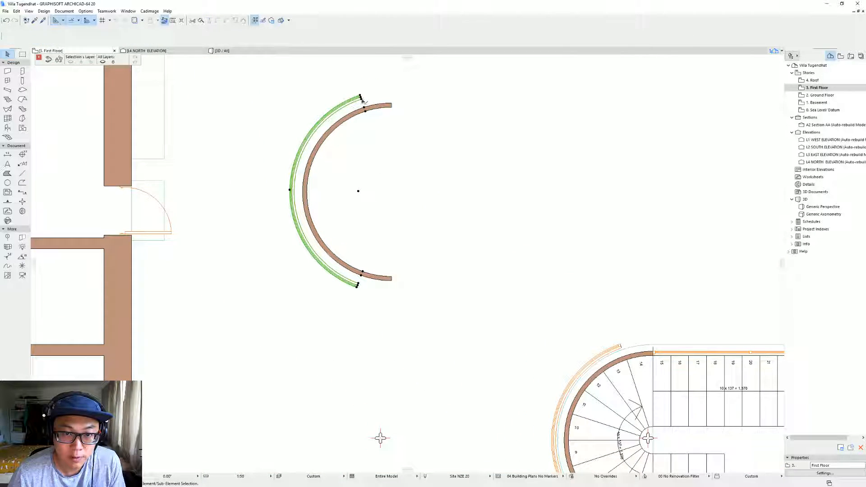
pyautogui.click(290, 189)
pyautogui.click(478, 115)
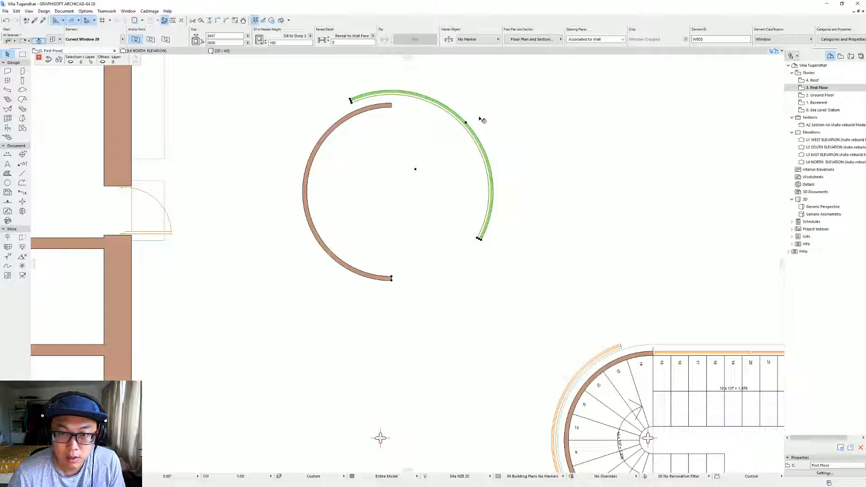
pyautogui.hotkey('ctrl', 'z')
# Step: Set the thickness of the separate semicircular wall to 200 mm
pyautogui.click(384, 109)
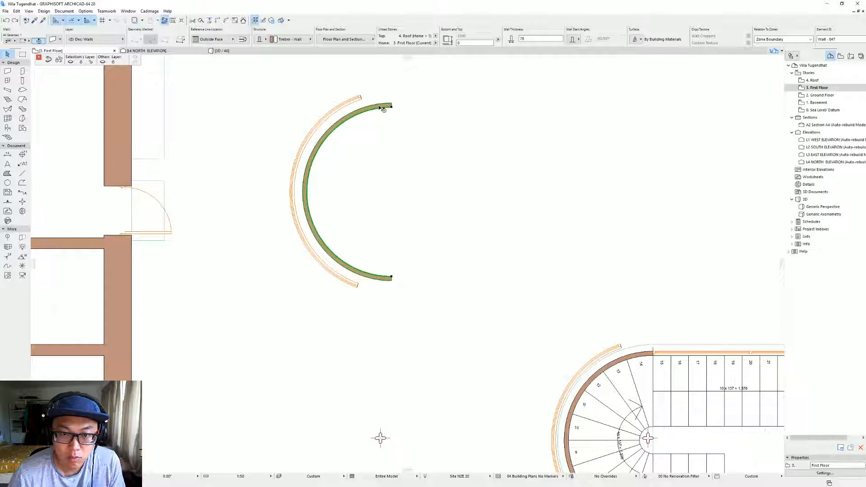
pyautogui.write('200')
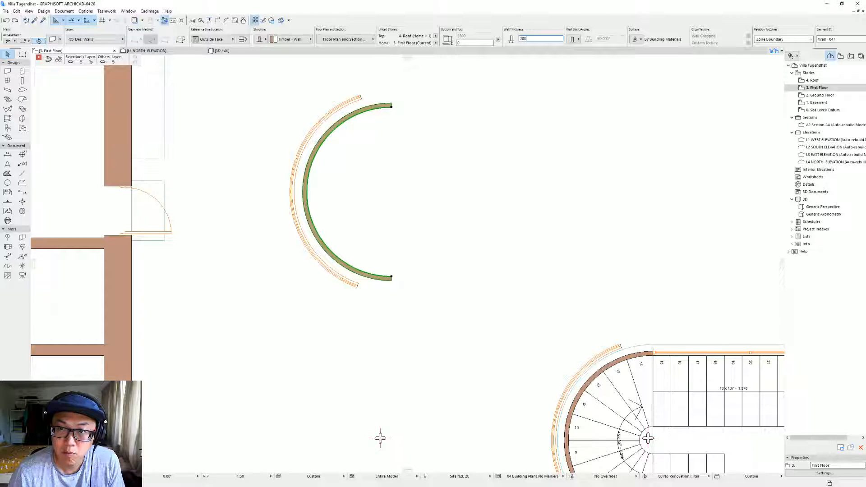
pyautogui.press('Return')
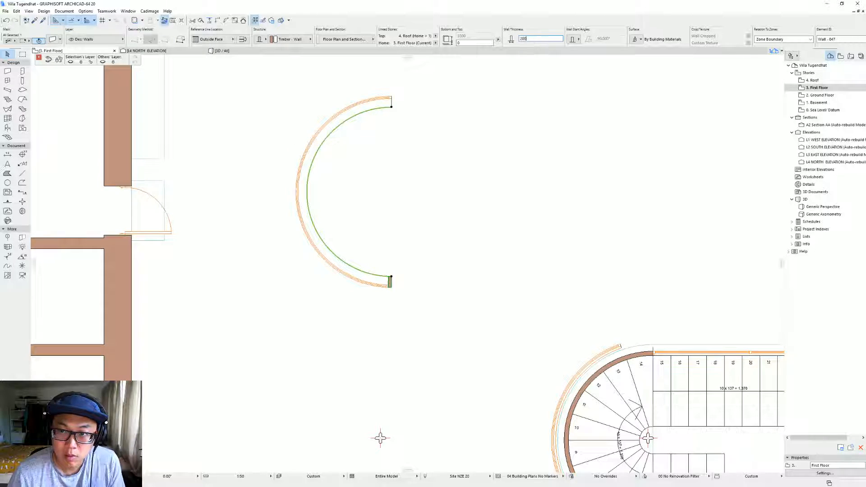
# Step: Test thicknesses of 400 and 150 mm on the separate semicircular wall, and return it to 200 mm
pyautogui.write('400')
pyautogui.press('Return')
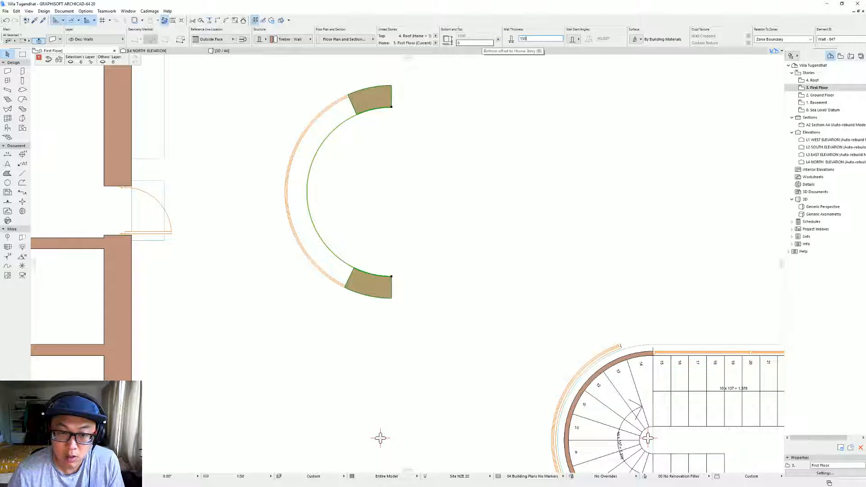
pyautogui.press('Return')
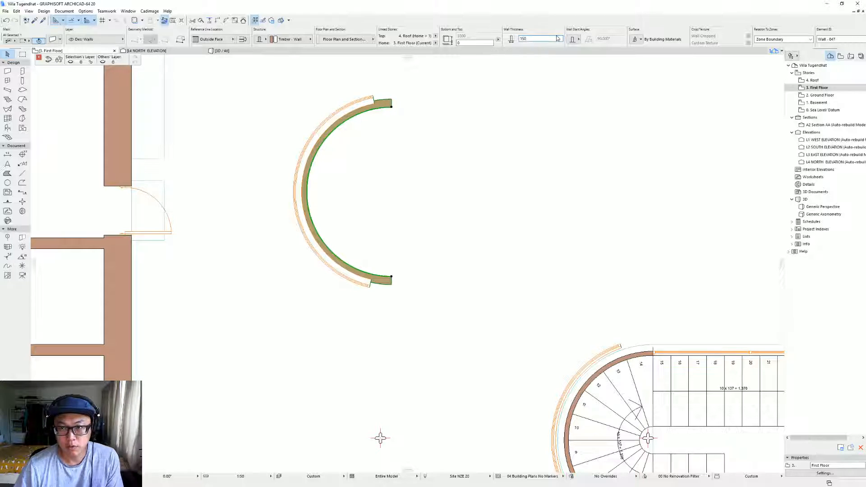
pyautogui.write('200')
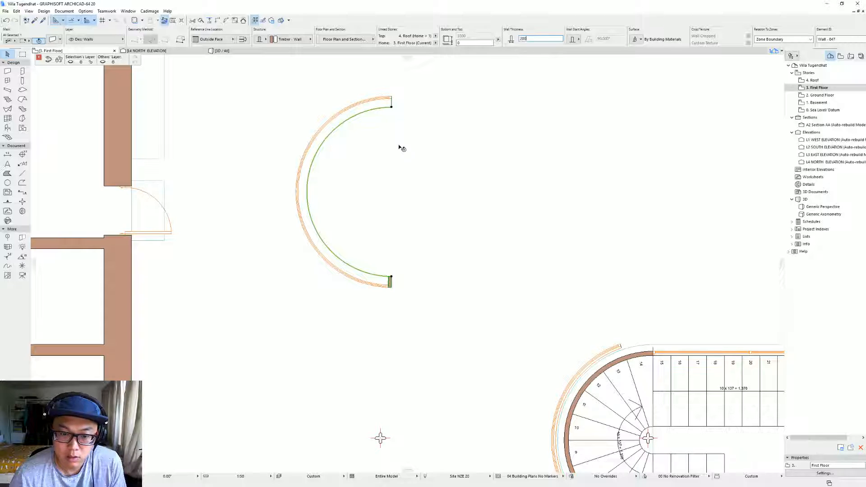
# Step: Try turning off the Curved Window option in the Frame and Sash settings of the separate wall's window, and undo it
pyautogui.click(381, 282)
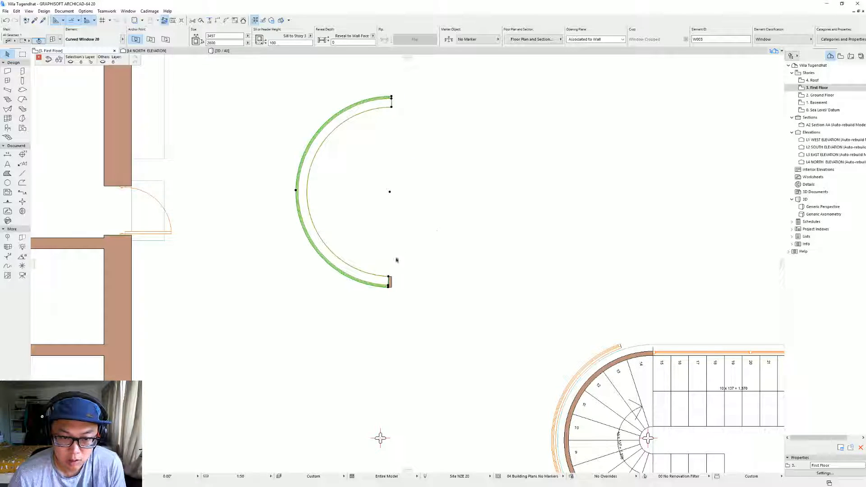
pyautogui.hotkey('ctrl', 't')
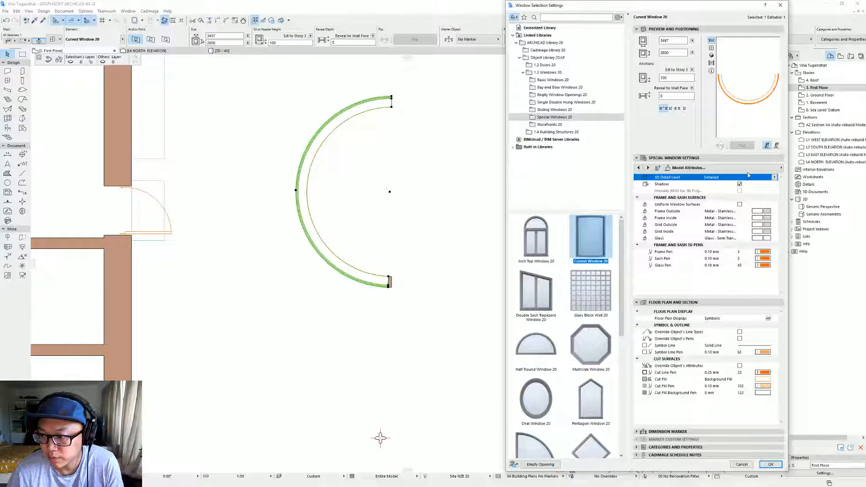
pyautogui.click(767, 167)
pyautogui.click(813, 176)
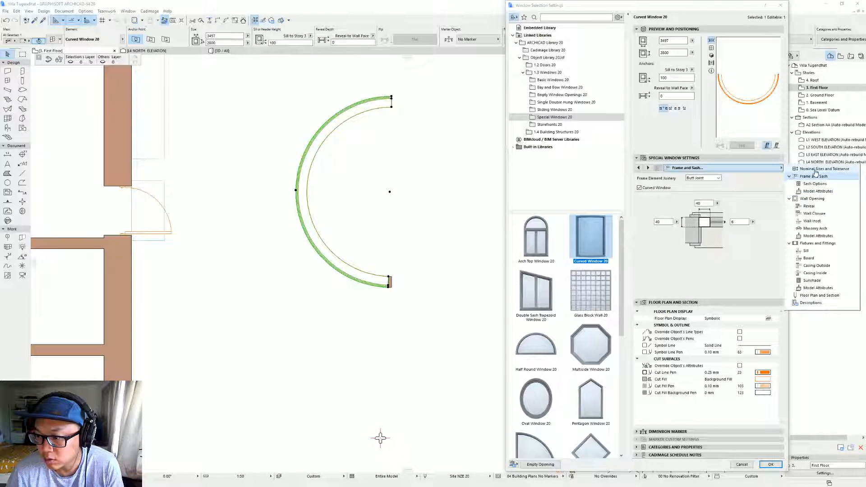
pyautogui.click(816, 169)
pyautogui.click(815, 176)
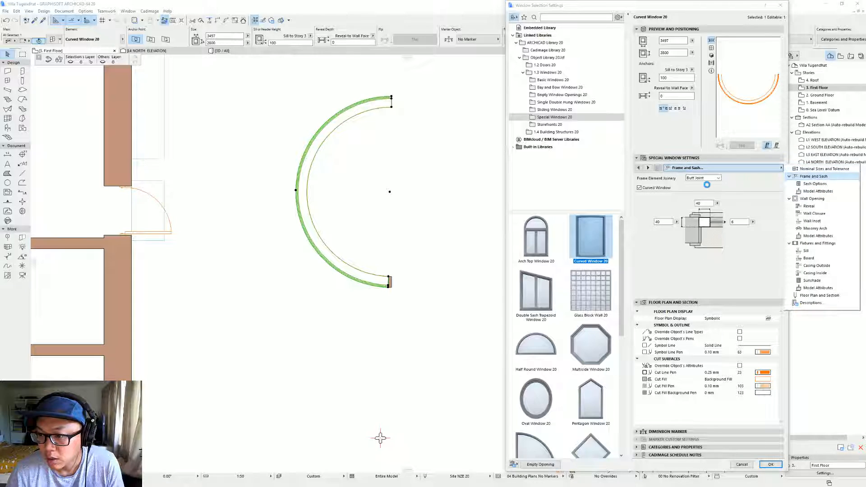
pyautogui.click(661, 190)
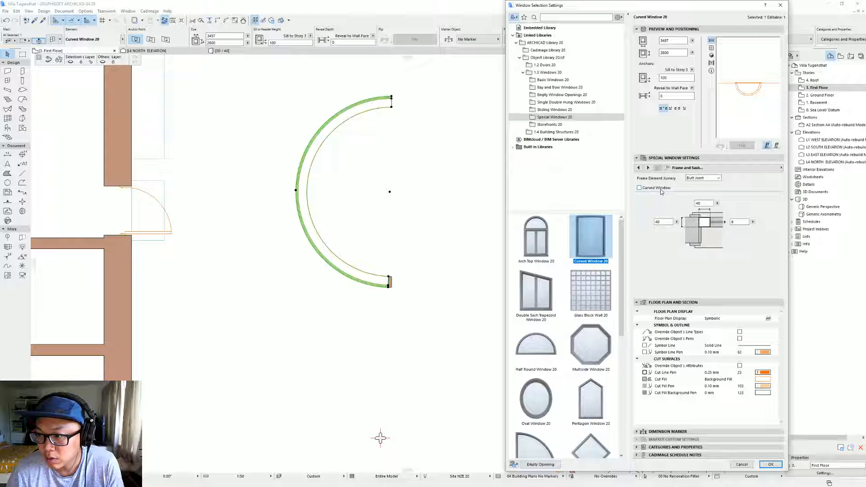
pyautogui.press('Return')
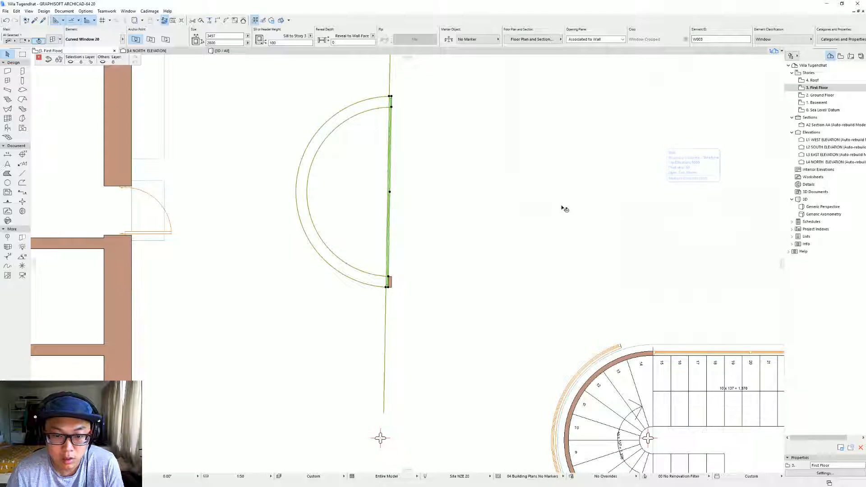
pyautogui.hotkey('ctrl', 'z')
pyautogui.press('Escape')
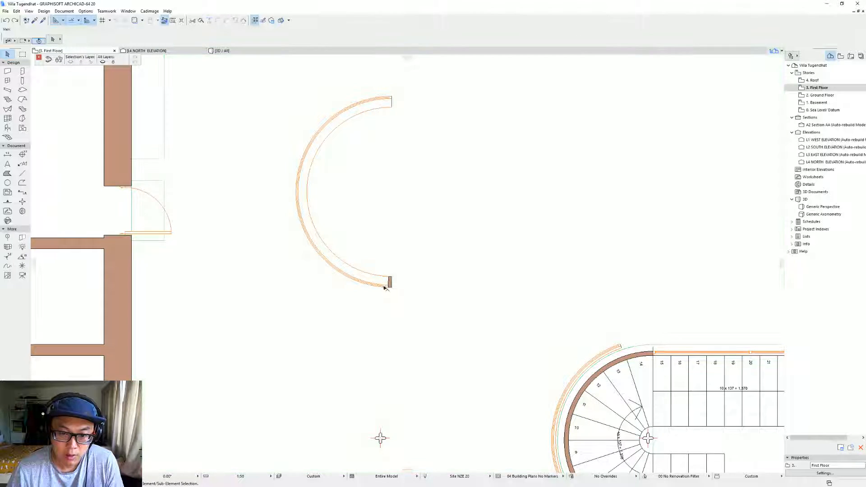
# Step: Delete the curved window from the stair's curved wall
pyautogui.keyDown('alt'); pyautogui.click(391, 282); pyautogui.keyUp('alt')
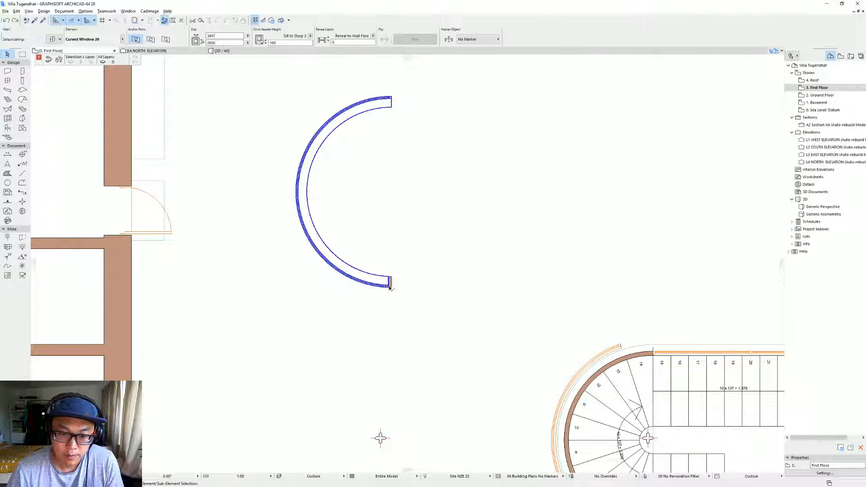
pyautogui.scroll(-2, 564, 281)
pyautogui.moveTo(564, 281); pyautogui.dragTo(462, 195, button='middle')
pyautogui.press('Escape')
pyautogui.click(490, 261)
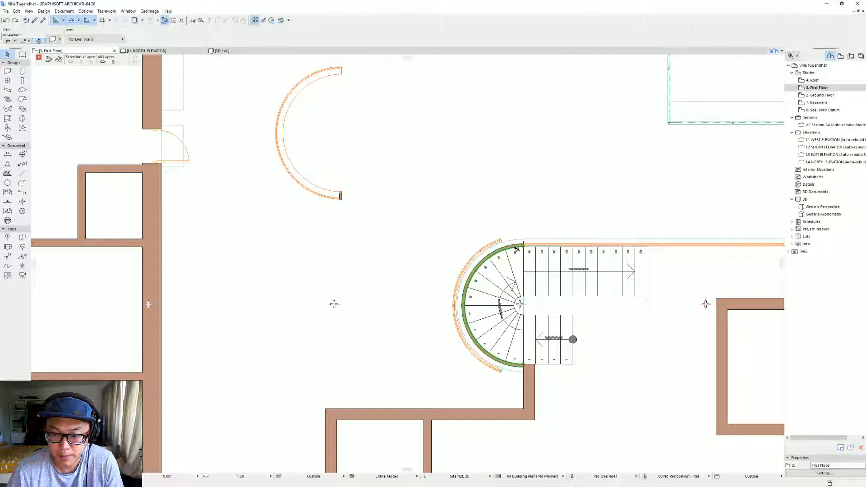
pyautogui.press('Escape')
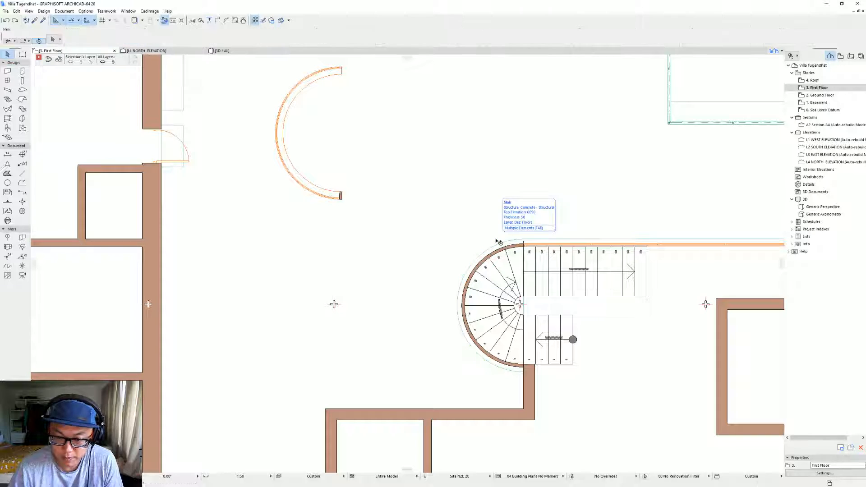
# Step: Move the stair's curved wall out to the open area above the stair, beside the separate semicircular wall
pyautogui.click(510, 244)
pyautogui.moveTo(510, 243); pyautogui.dragTo(489, 104)
pyautogui.click(500, 102)
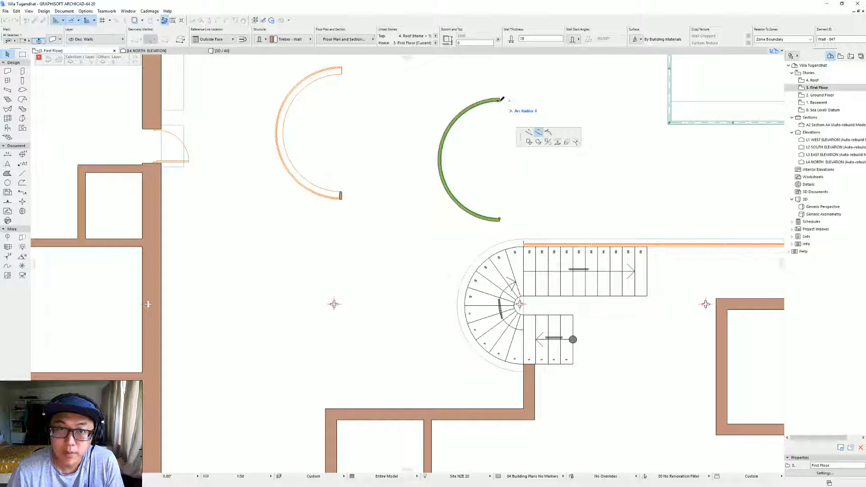
pyautogui.click(488, 127)
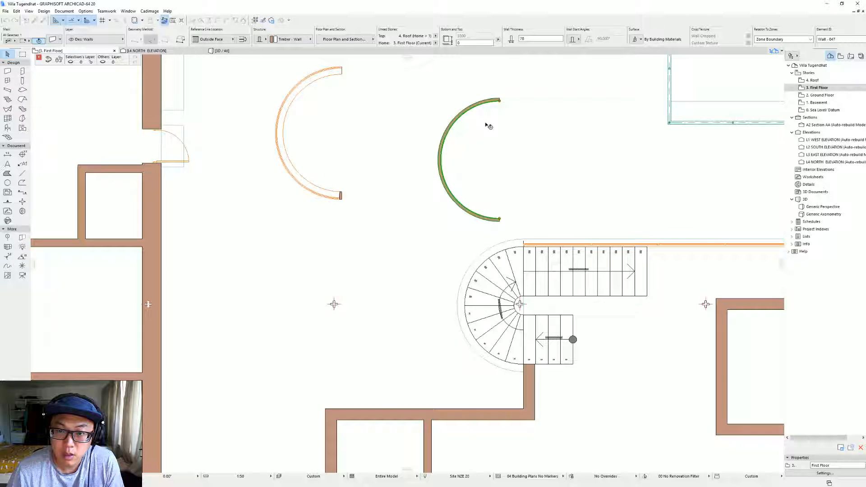
# Step: Shorten the moved curved wall by pulling its upper end back along the arc, leaving slightly more than a quarter circle
pyautogui.click(500, 102)
pyautogui.click(553, 145)
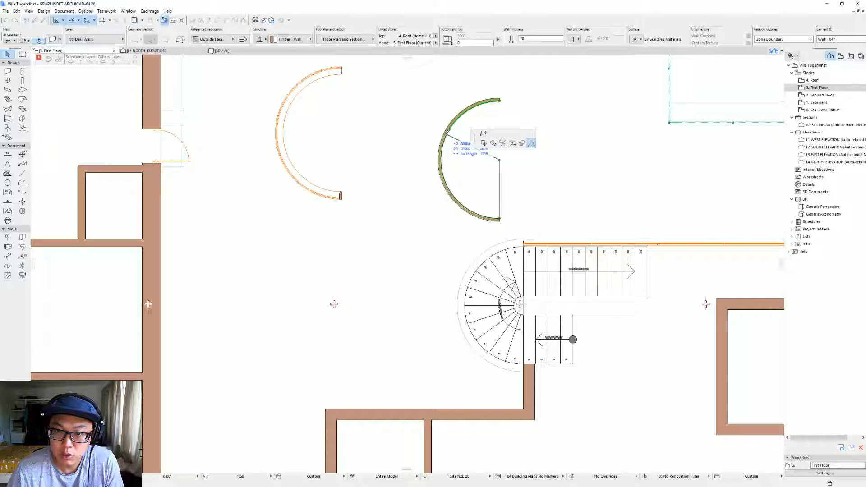
pyautogui.click(441, 143)
pyautogui.press('Escape')
pyautogui.scroll(2, 467, 166)
pyautogui.moveTo(468, 166); pyautogui.dragTo(434, 173, button='middle')
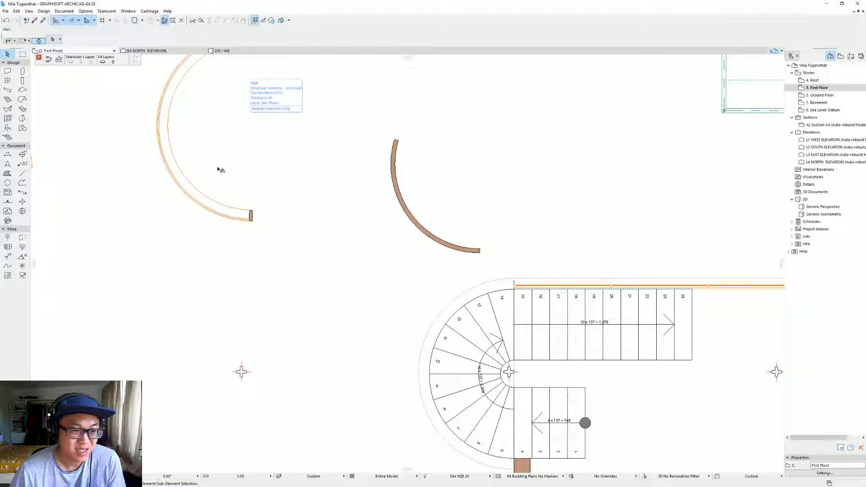
# Step: Place a matching Curved Window 20 in the shortened curved wall, with its frame towards the outer side of the arc
pyautogui.keyDown('alt'); pyautogui.click(251, 210); pyautogui.keyUp('alt')
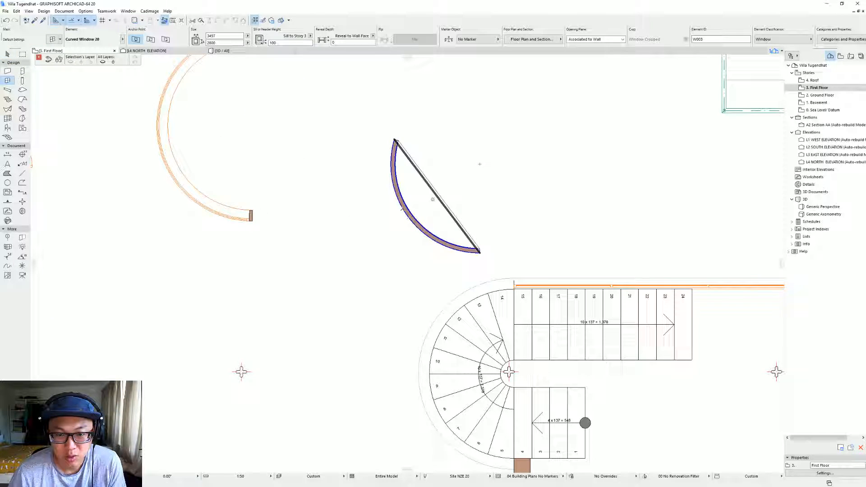
pyautogui.click(404, 208)
pyautogui.click(371, 242)
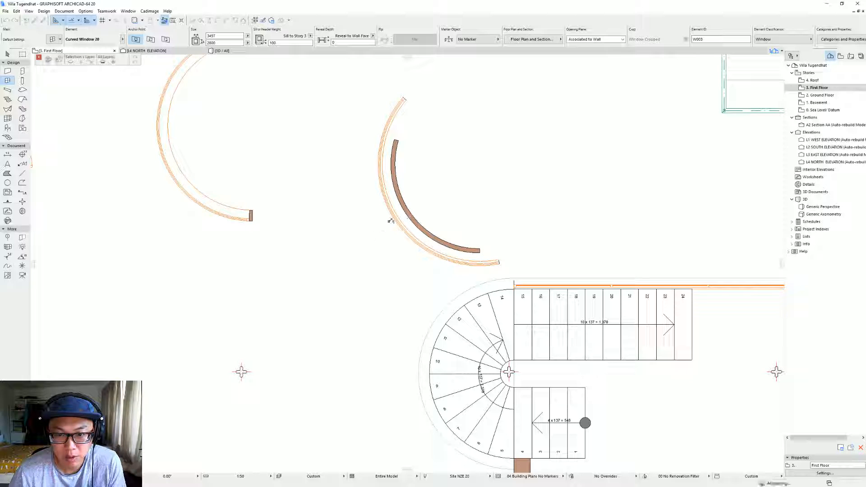
pyautogui.press('Escape')
# Step: Try rotating the new curved window along its arc to align its lower end, and then its upper end, with the shortened wall
pyautogui.click(499, 261)
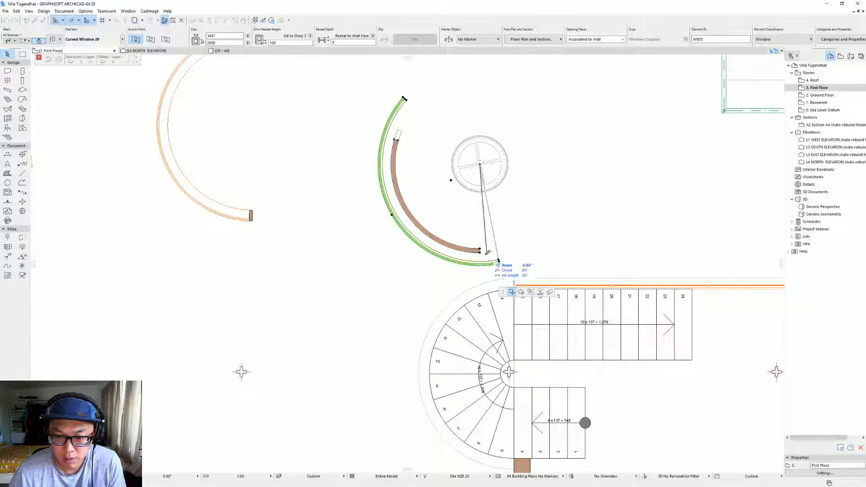
pyautogui.click(479, 264)
pyautogui.click(419, 86)
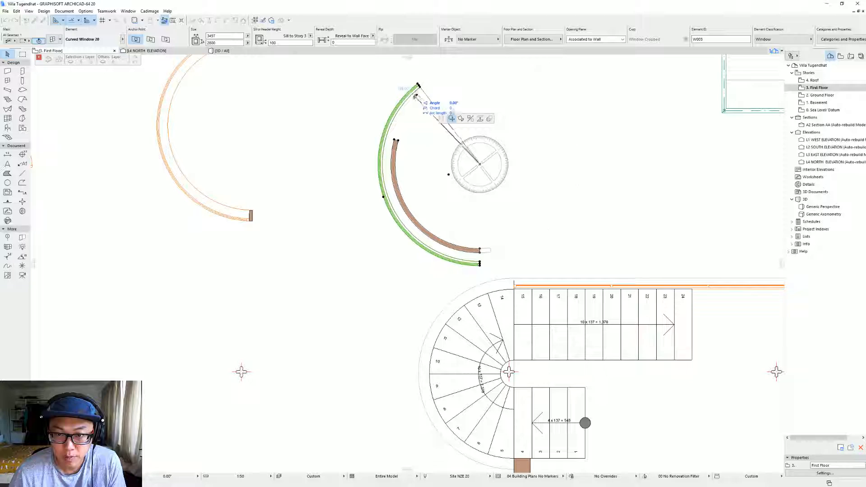
pyautogui.press('Escape')
pyautogui.click(420, 86)
pyautogui.press('Escape')
pyautogui.click(419, 85)
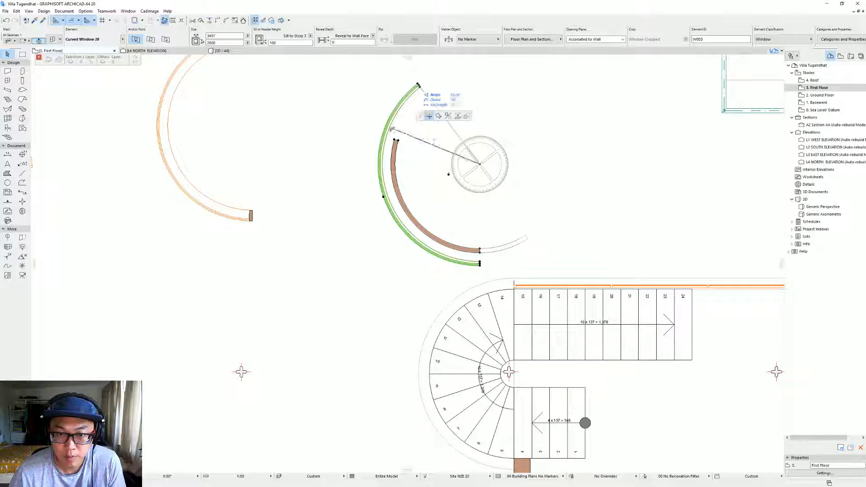
pyautogui.click(383, 135)
pyautogui.click(538, 245)
pyautogui.press('Escape')
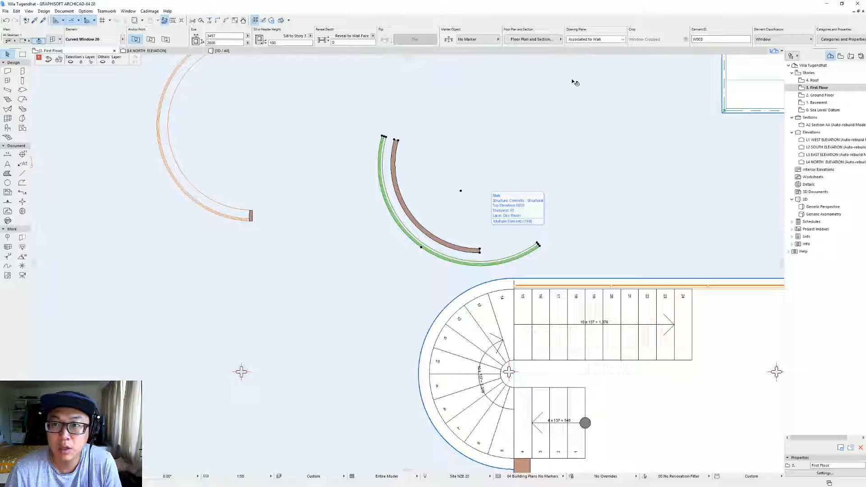
# Step: Examine the curved window's opening plane options and its nominal size, frame and sash settings
pyautogui.click(598, 39)
pyautogui.click(587, 51)
pyautogui.click(595, 40)
pyautogui.click(592, 46)
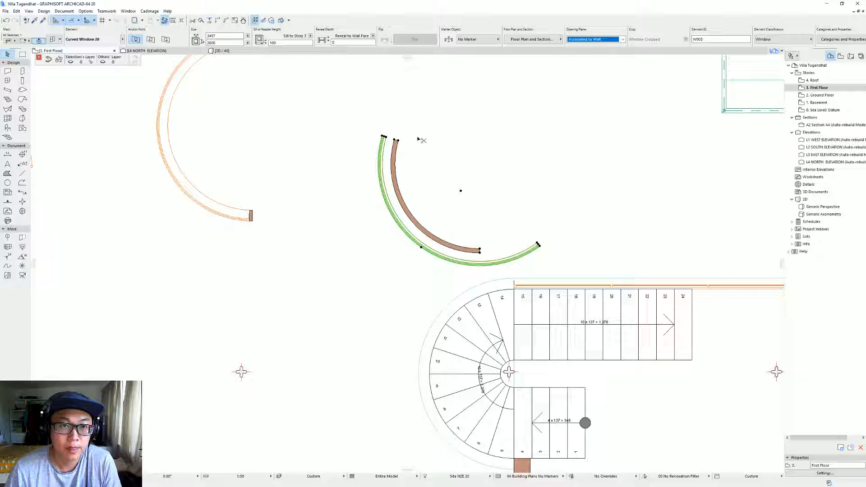
pyautogui.hotkey('ctrl', 't')
pyautogui.click(767, 168)
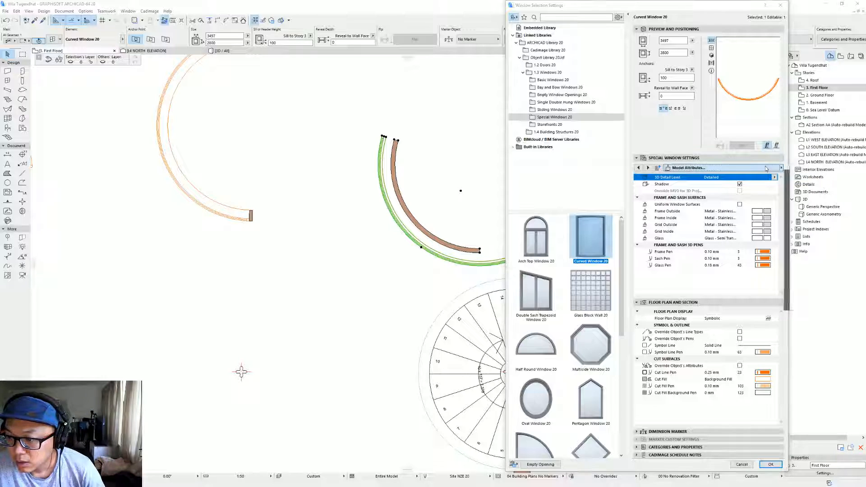
pyautogui.click(830, 169)
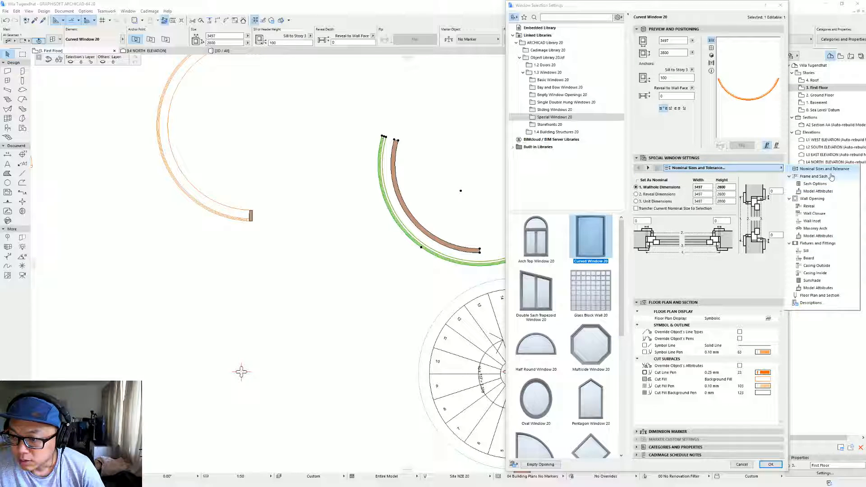
pyautogui.click(827, 185)
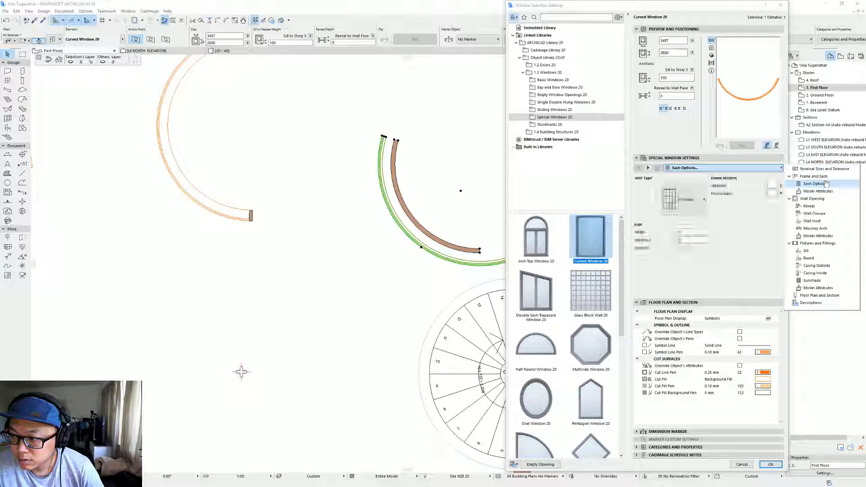
pyautogui.click(826, 177)
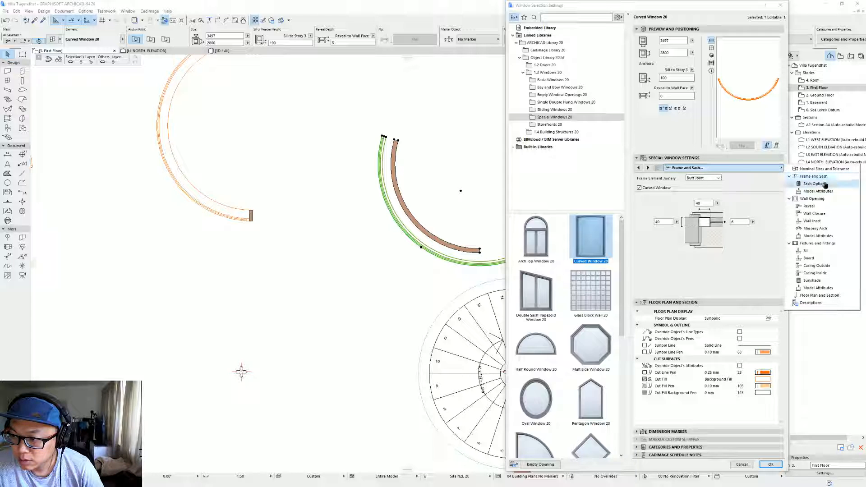
pyautogui.click(825, 184)
pyautogui.click(702, 203)
pyautogui.click(731, 194)
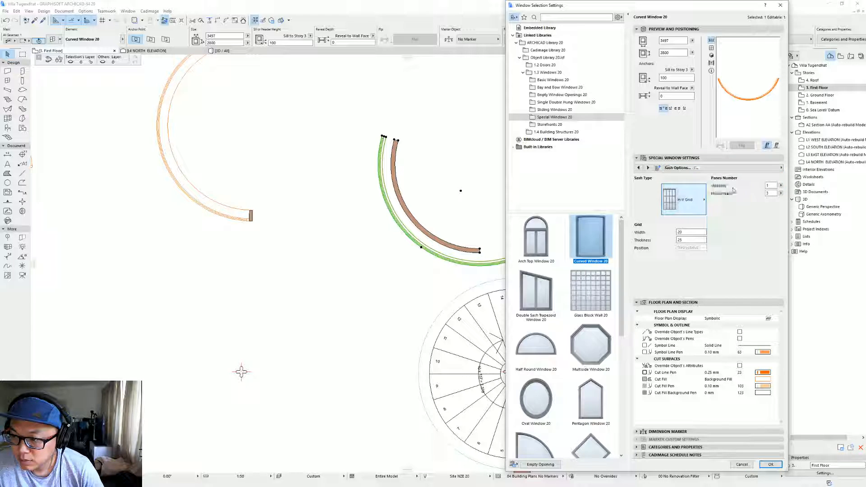
pyautogui.press('Return')
# Step: Rotate the curved window along its arc until its lower end lines up with the shortened wall's lower end
pyautogui.click(537, 243)
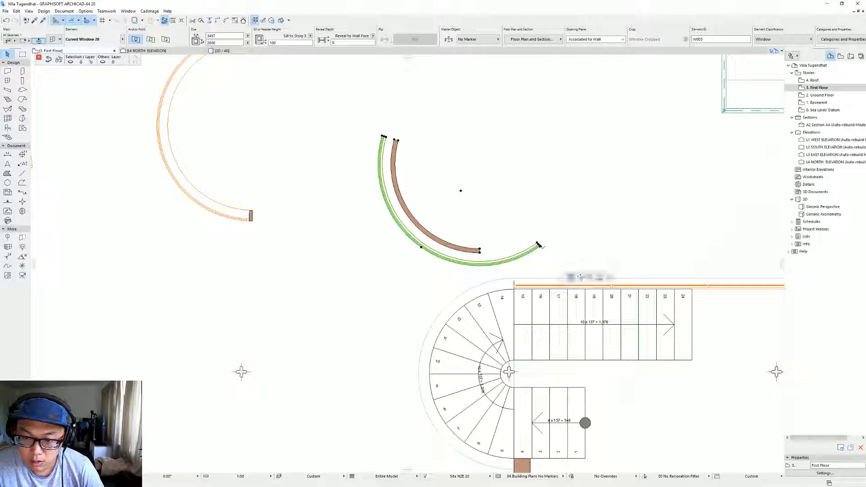
pyautogui.click(476, 252)
pyautogui.scroll(3, 523, 256)
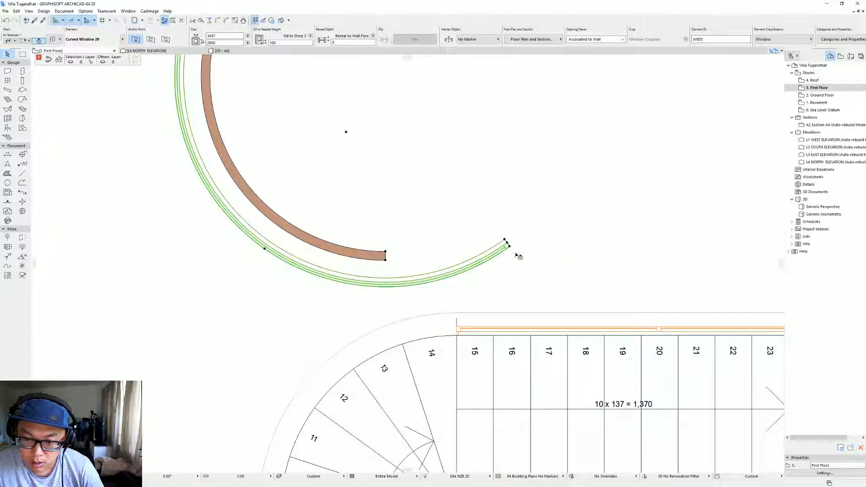
pyautogui.click(509, 246)
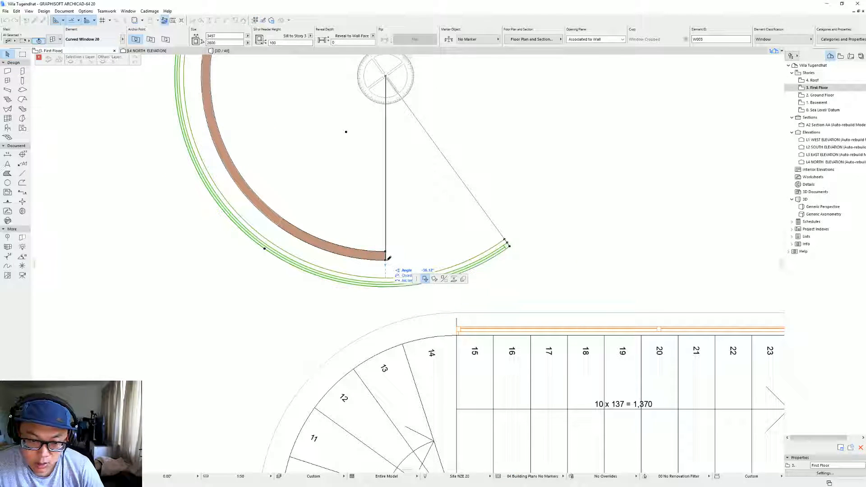
pyautogui.click(387, 260)
pyautogui.scroll(-3, 387, 262)
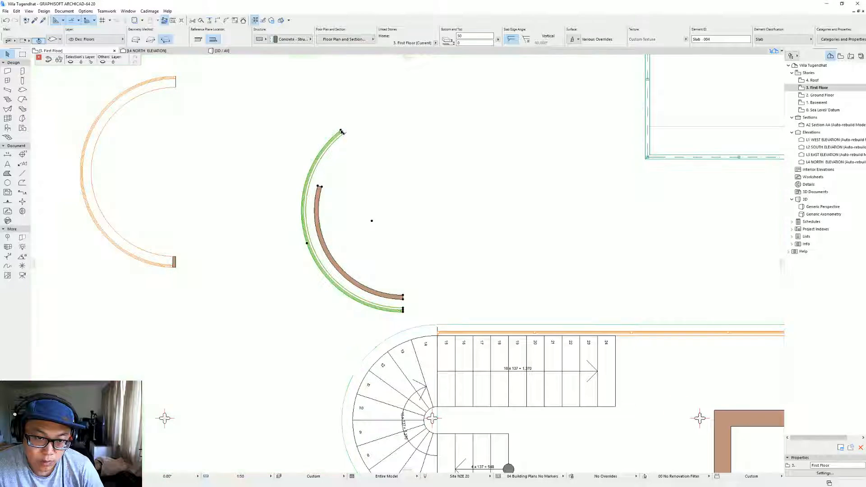
# Step: Try swinging the curved window's upper end down along the arc towards the middle of the shortened wall
pyautogui.click(341, 131)
pyautogui.press('Escape')
pyautogui.click(341, 131)
pyautogui.click(308, 249)
pyautogui.click(343, 278)
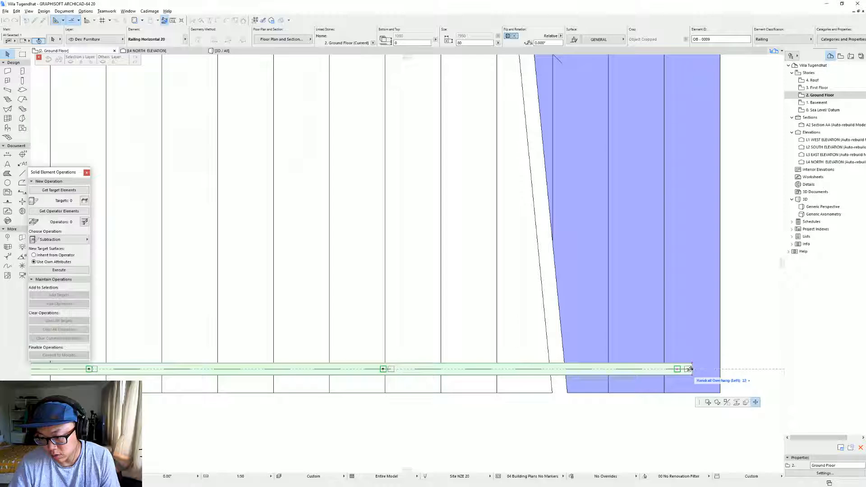
# Step: Lengthen the horizontal railing beside the ground-floor garden stair towards the stair's lowest edge
pyautogui.press('Escape')
pyautogui.click(693, 368)
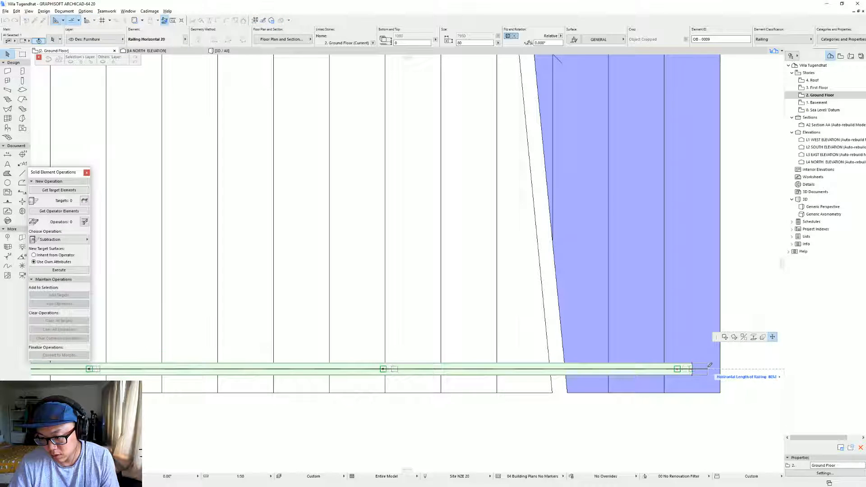
pyautogui.click(711, 369)
pyautogui.press('Escape')
# Step: Extend the ground-floor terrace railing along the edge so its end meets the start of the stair railing
pyautogui.scroll(-2, 581, 357)
pyautogui.moveTo(581, 358); pyautogui.dragTo(797, 288, button='middle')
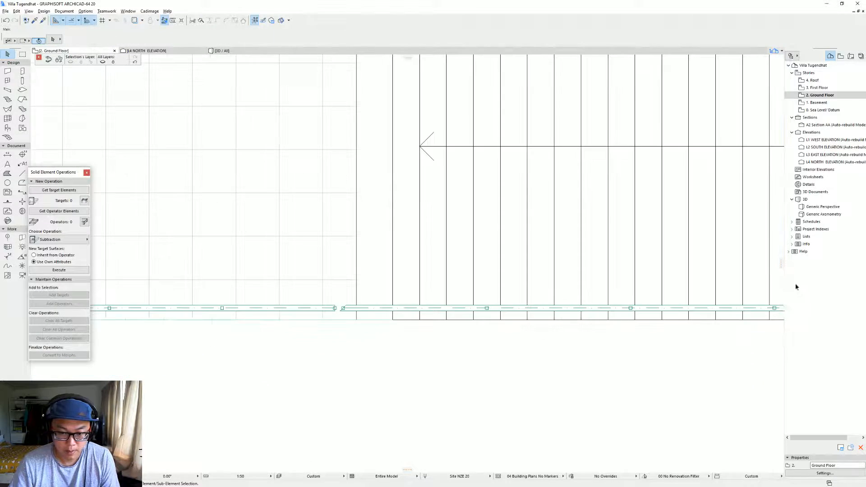
pyautogui.moveTo(386, 291); pyautogui.dragTo(459, 304, button='middle')
pyautogui.scroll(1, 418, 323)
pyautogui.click(408, 320)
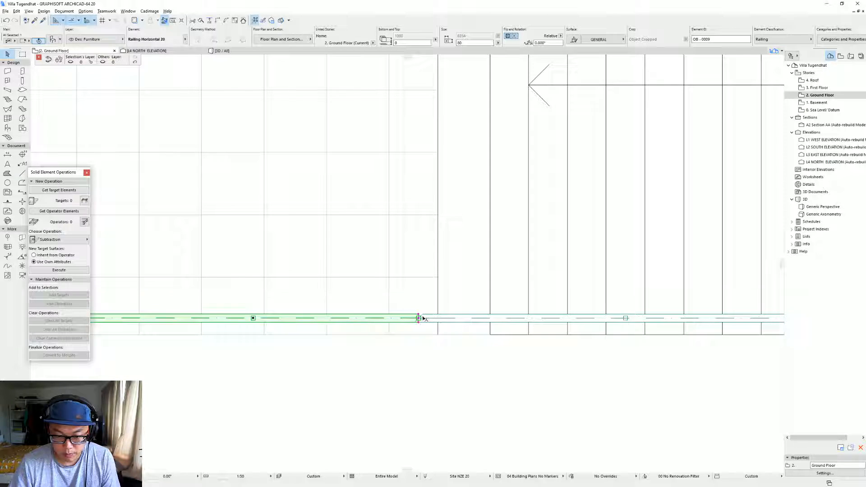
pyautogui.click(419, 317)
pyautogui.click(419, 318)
pyautogui.press('Escape')
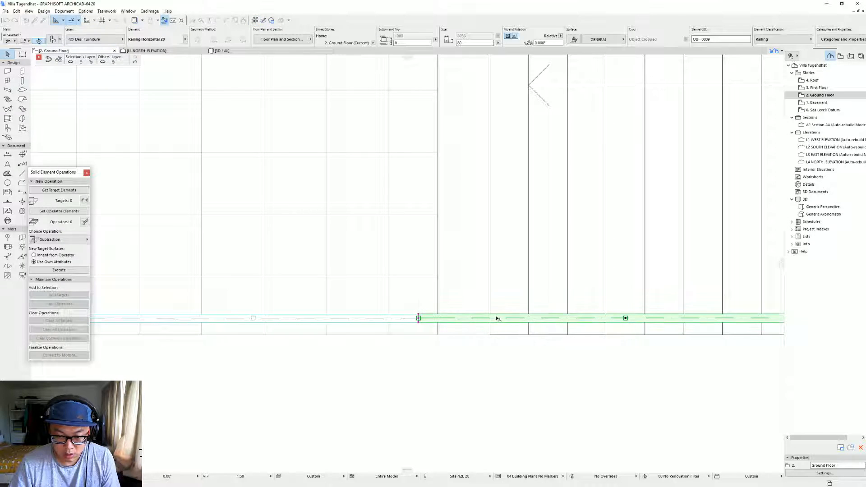
pyautogui.press('Escape')
# Step: Compare the stair railing in the 3D view with the sloping handrail in the Google Maps photo in the browser
pyautogui.scroll(-3, 465, 319)
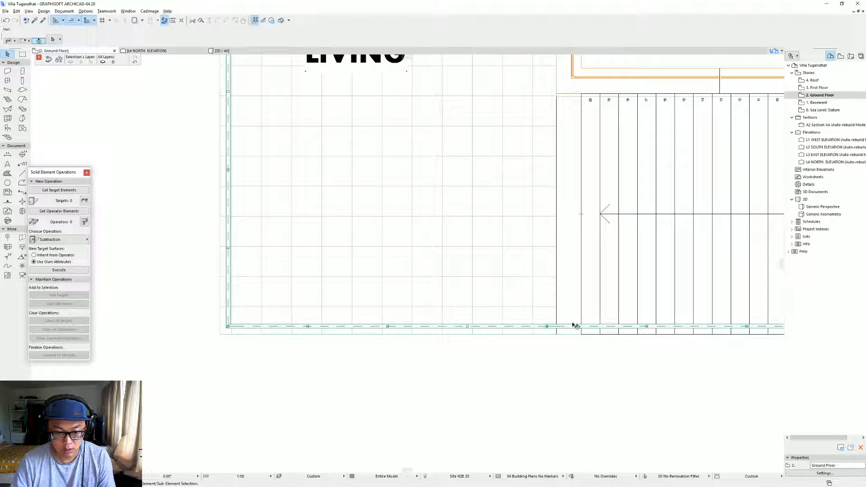
pyautogui.press('F3')
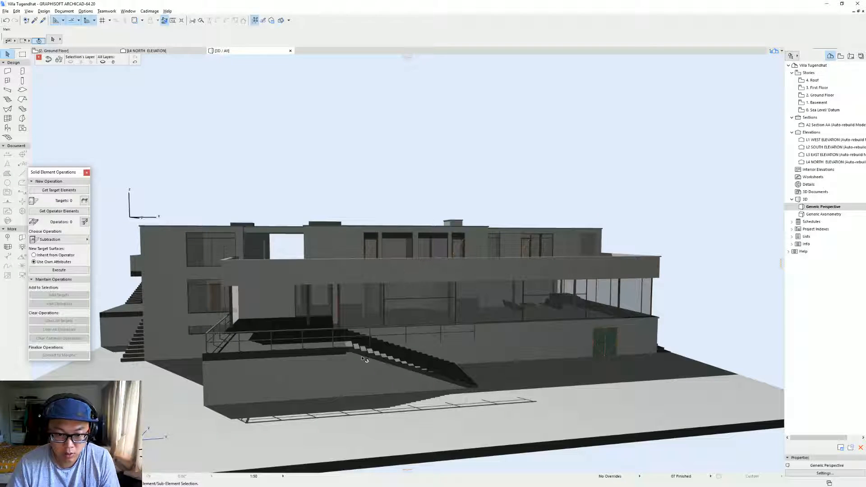
pyautogui.scroll(5, 393, 326)
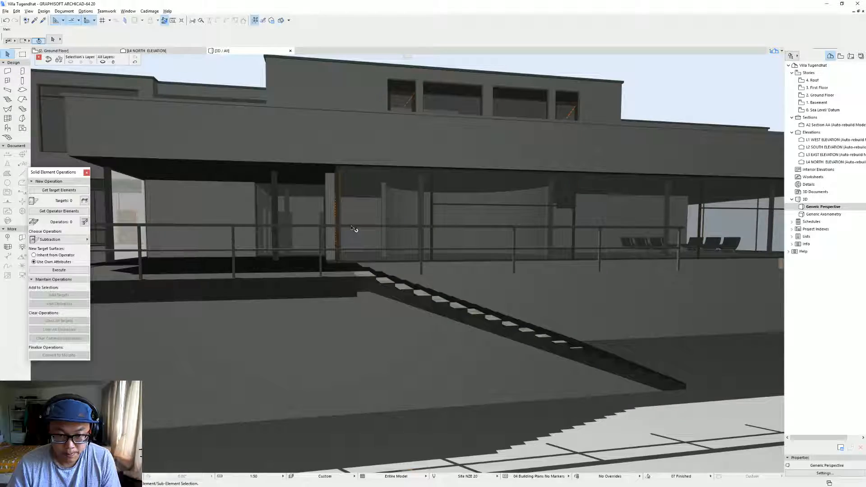
pyautogui.click(353, 228)
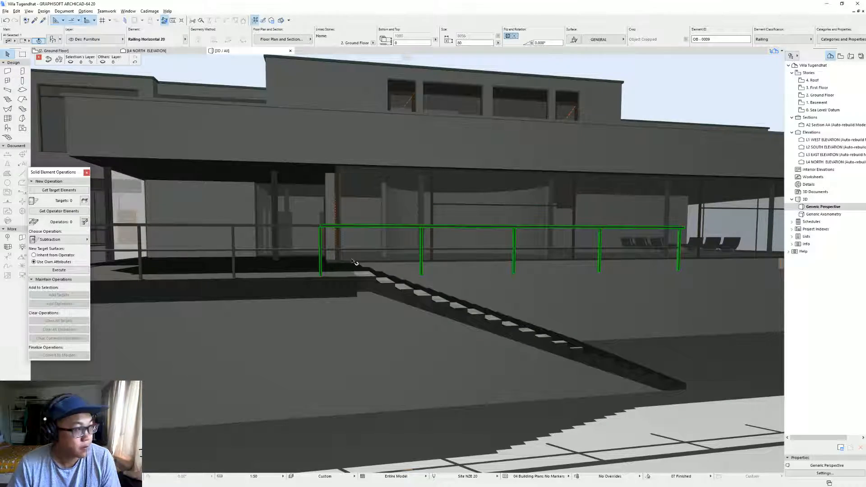
pyautogui.hotkey('alt', 'Tab')
pyautogui.moveTo(354, 322); pyautogui.dragTo(235, 189)
pyautogui.moveTo(493, 264); pyautogui.dragTo(163, 136)
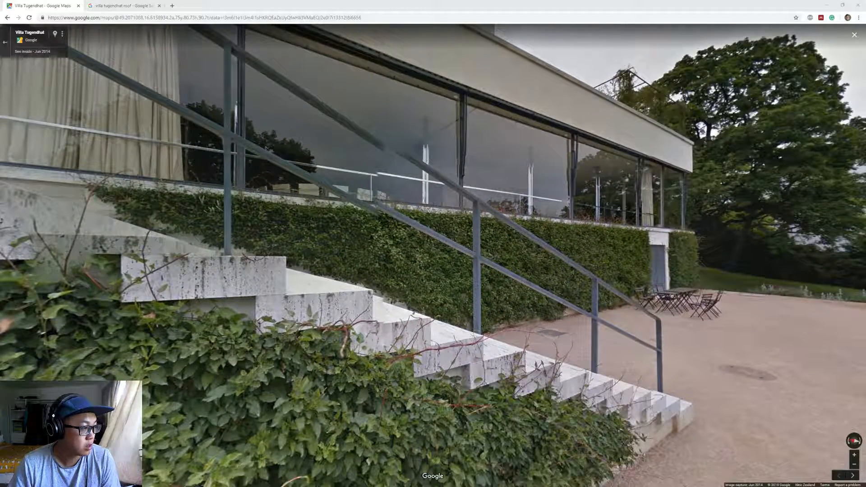
# Step: Back in Archicad, try extending the stair railing's post base down to the foot of the stair, and undo it
pyautogui.hotkey('alt', 'Tab')
pyautogui.keyDown('shift'); pyautogui.moveTo(646, 263); pyautogui.dragTo(429, 273, button='middle'); pyautogui.keyUp('shift')
pyautogui.click(434, 252)
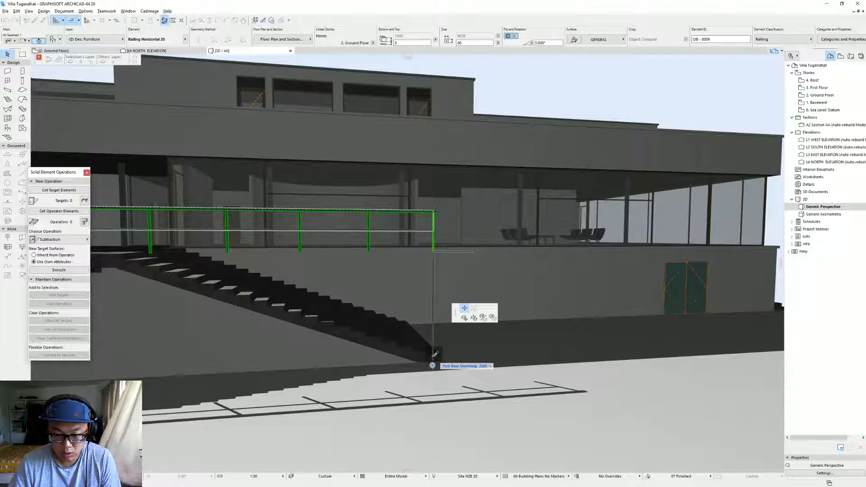
pyautogui.click(434, 357)
pyautogui.hotkey('ctrl', 'z')
# Step: Slope the stair railing through its object settings and lower it so the last post stands at the stair's foot
pyautogui.hotkey('ctrl', 't')
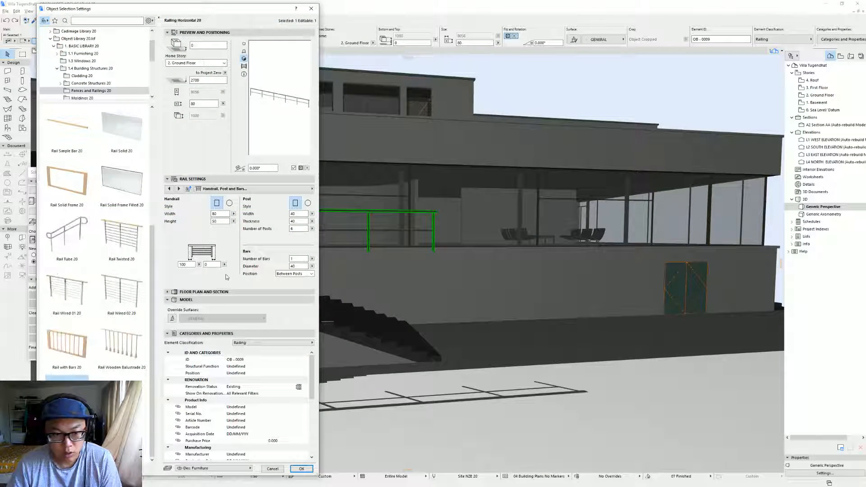
pyautogui.click(217, 189)
pyautogui.click(326, 190)
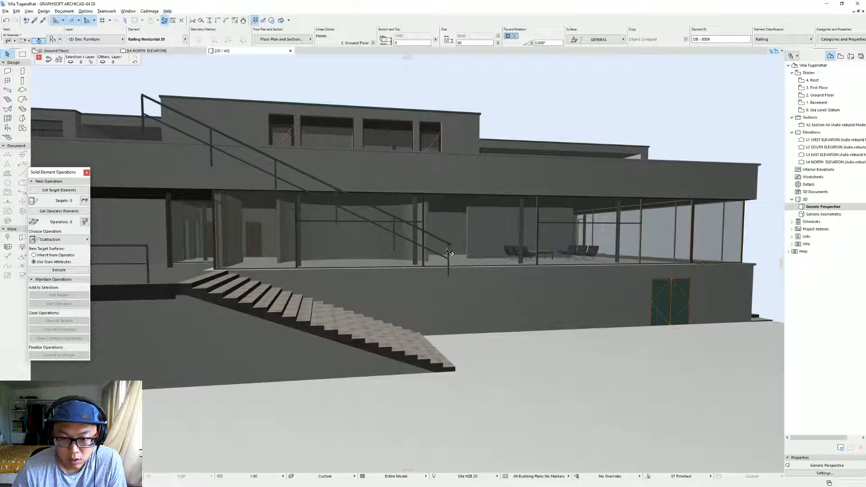
pyautogui.moveTo(450, 278); pyautogui.dragTo(447, 368)
# Step: Open the L2 South Elevation in a new tab from its marker on the Ground Floor plan
pyautogui.click(73, 50)
pyautogui.scroll(-5, 341, 210)
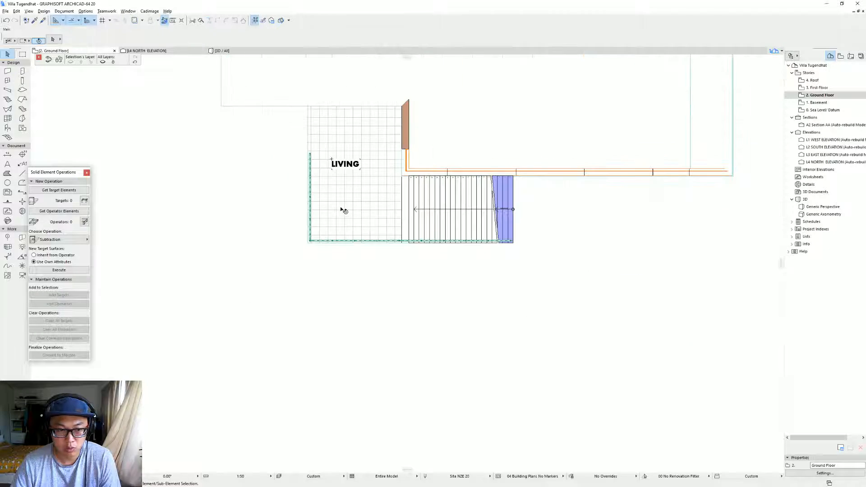
pyautogui.click(7, 201)
pyautogui.click(272, 252)
pyautogui.press('Escape')
pyautogui.press('Escape')
pyautogui.click(498, 344)
pyautogui.rightClick(498, 344)
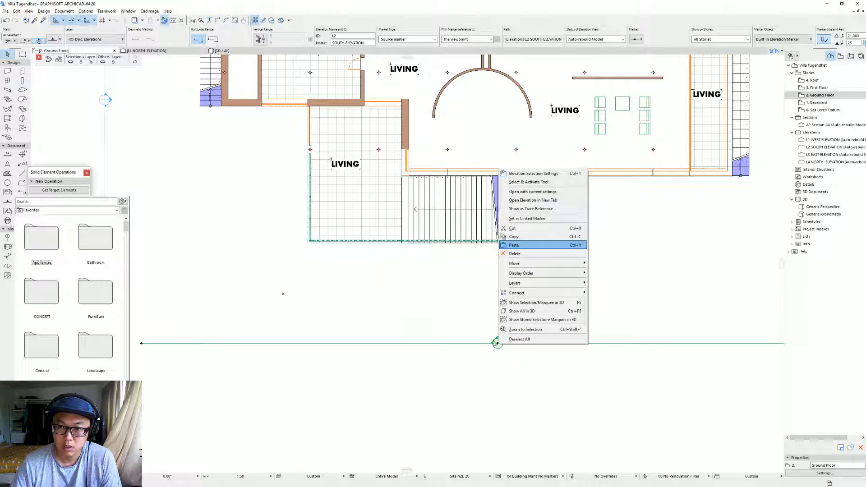
pyautogui.click(468, 303)
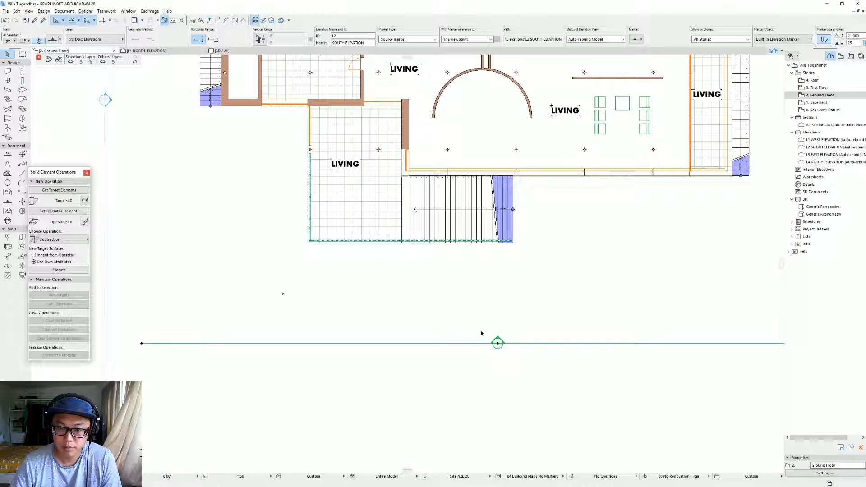
pyautogui.rightClick(498, 343)
pyautogui.click(538, 202)
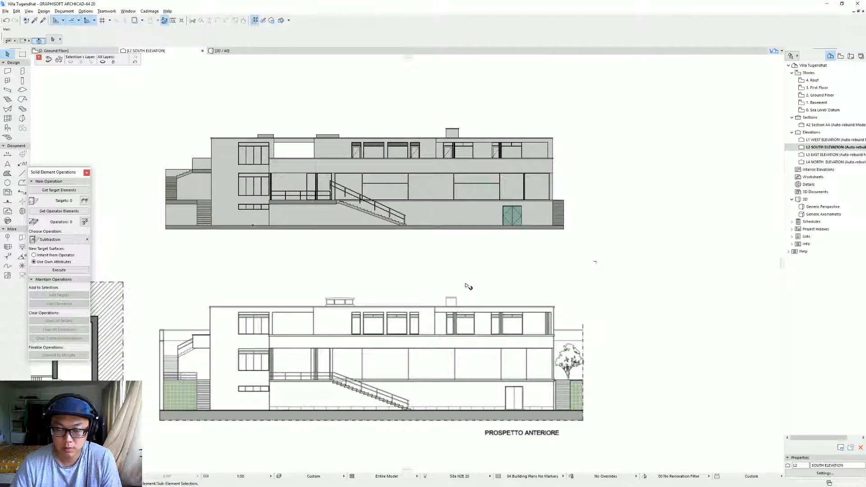
# Step: Draw a horizontal reference line from the nosing near the foot of the garden stair across the wall below it
pyautogui.scroll(-3, 468, 286)
pyautogui.moveTo(468, 287); pyautogui.dragTo(461, 205, button='middle')
pyautogui.moveTo(322, 225); pyautogui.dragTo(353, 197, button='middle')
pyautogui.scroll(8, 353, 198)
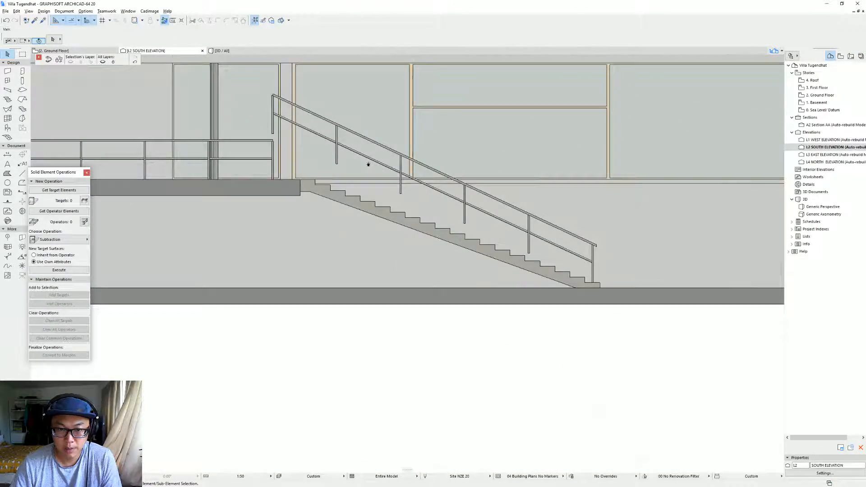
pyautogui.click(22, 174)
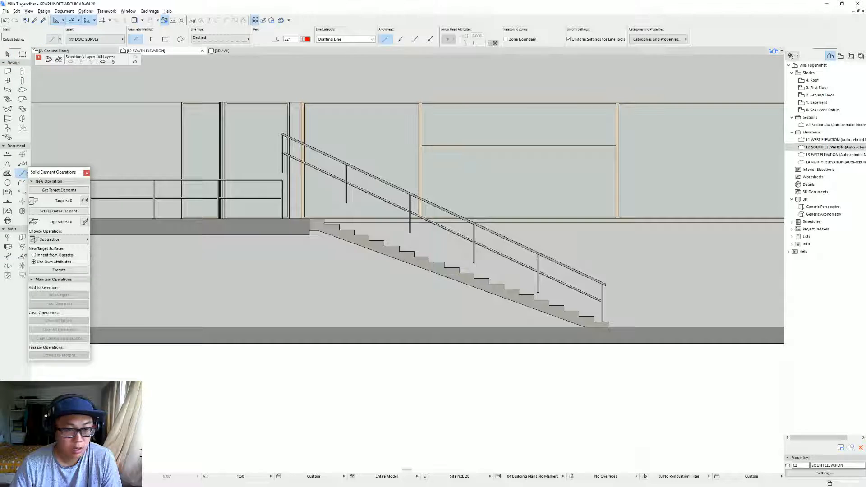
pyautogui.scroll(2, 603, 304)
pyautogui.click(627, 328)
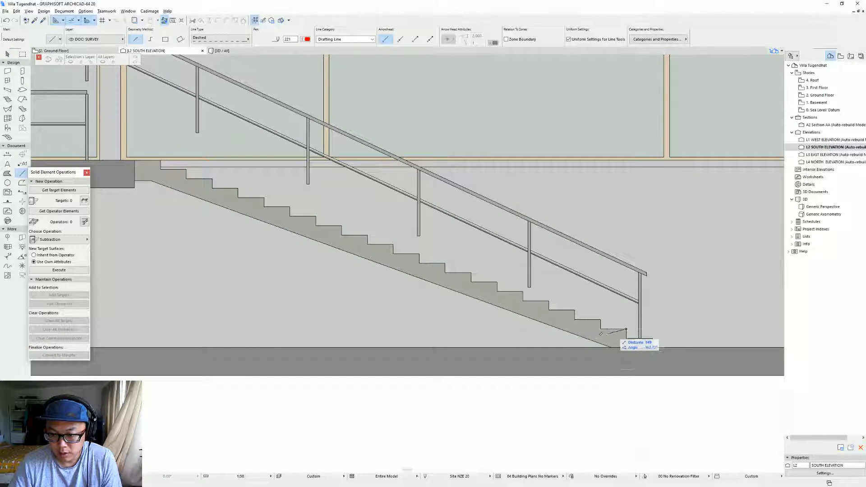
pyautogui.click(141, 329)
pyautogui.press('Escape')
# Step: Rotate the horizontal reference line about its end at the step nosing to gauge the stair's slope
pyautogui.click(251, 330)
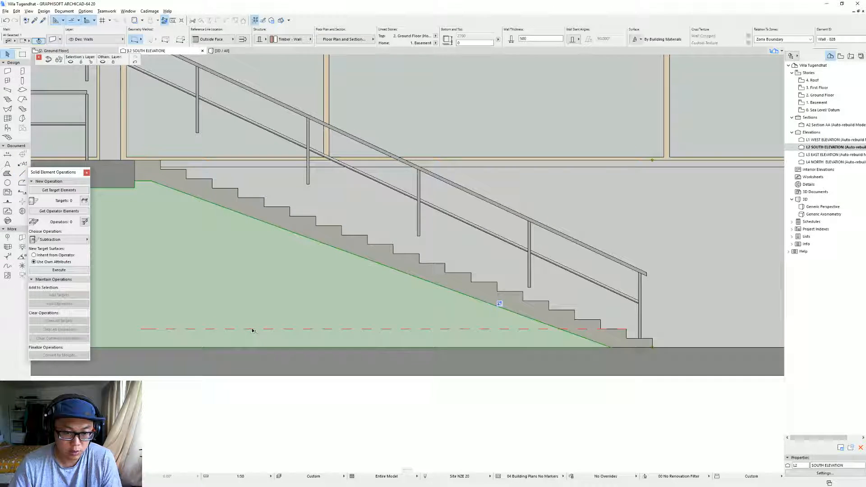
pyautogui.click(252, 329)
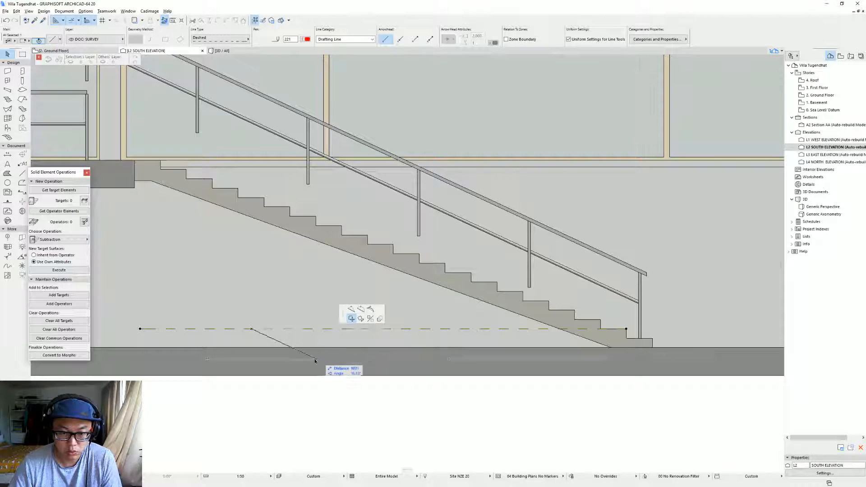
pyautogui.click(361, 320)
pyautogui.click(627, 329)
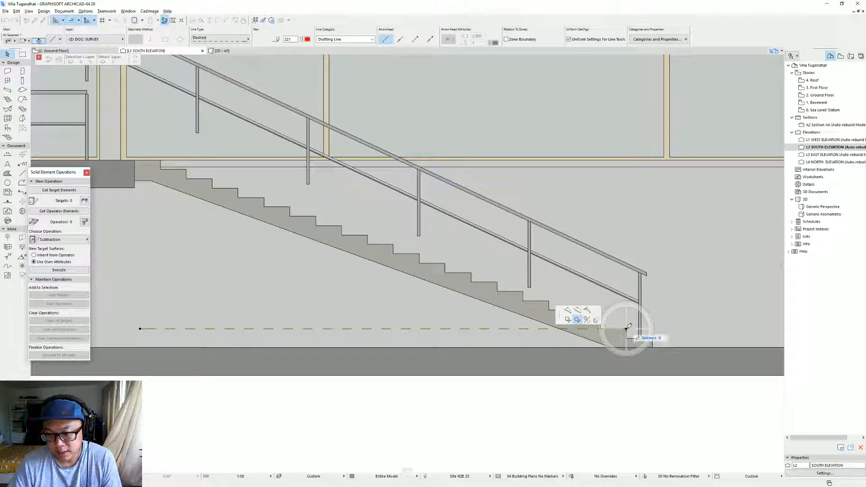
pyautogui.click(411, 329)
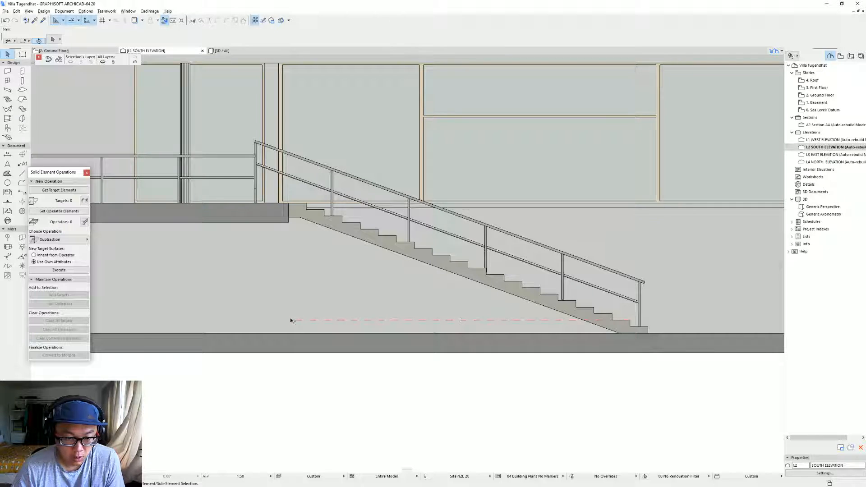
# Step: Move the horizontal reference line up to the height of the landing railing's top rail
pyautogui.click(293, 320)
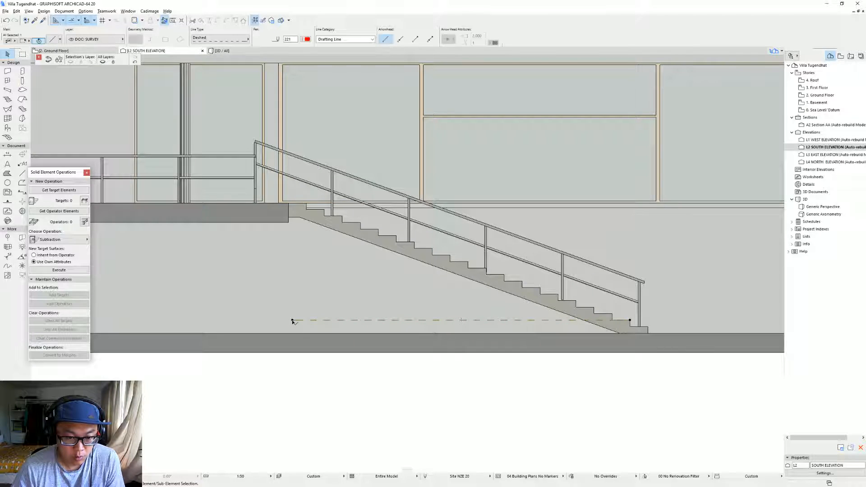
pyautogui.hotkey('ctrl', 'd')
pyautogui.click(292, 321)
pyautogui.scroll(4, 258, 158)
pyautogui.click(258, 158)
pyautogui.scroll(-4, 374, 155)
pyautogui.scroll(3, 344, 158)
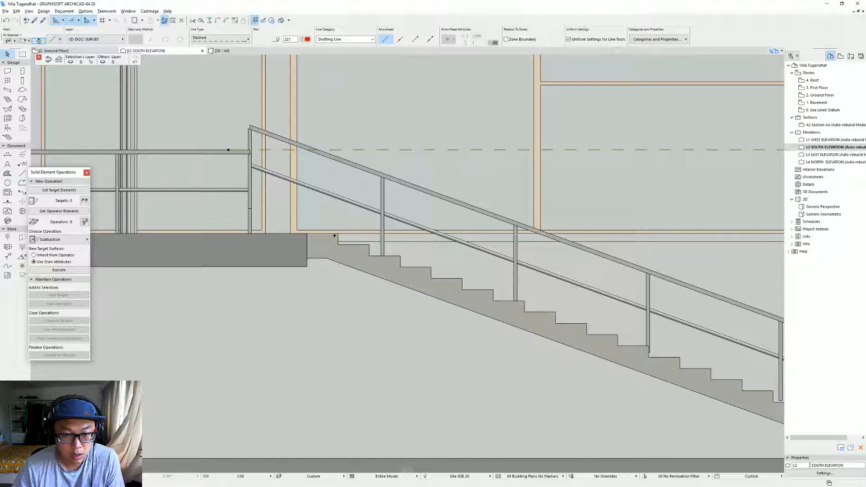
pyautogui.click(319, 156)
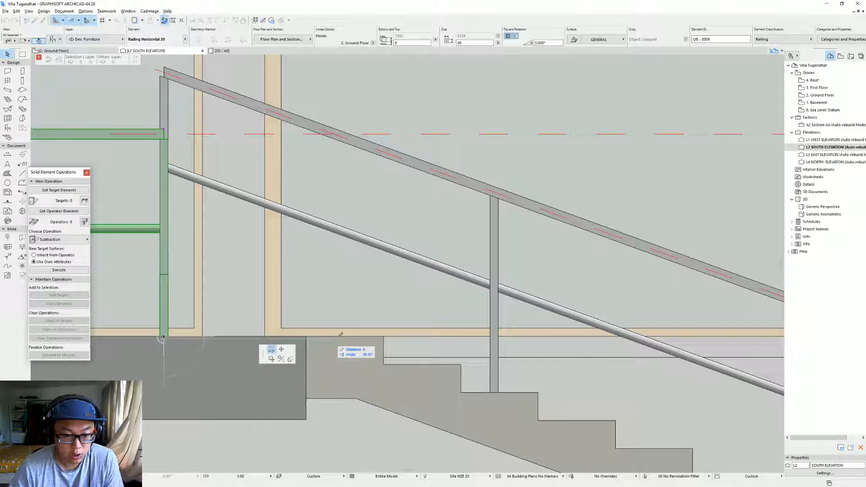
pyautogui.press('Escape')
pyautogui.click(294, 352)
pyautogui.click(164, 337)
pyautogui.click(164, 337)
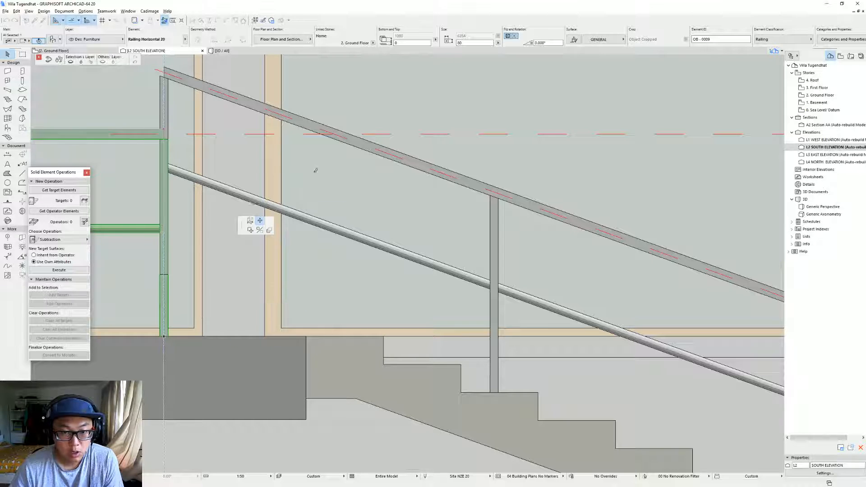
pyautogui.scroll(-2, 318, 180)
pyautogui.press('Escape')
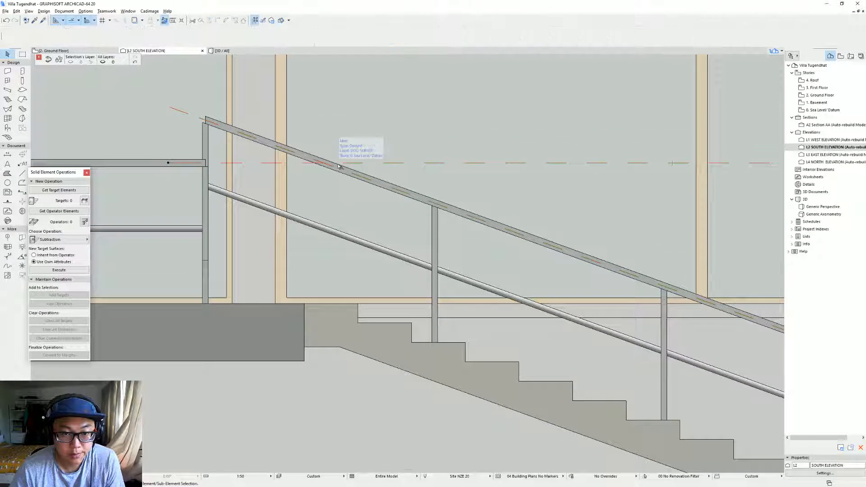
# Step: Shorten the stair railing by stretching its upper end down the slope to meet the horizontal reference line
pyautogui.click(341, 169)
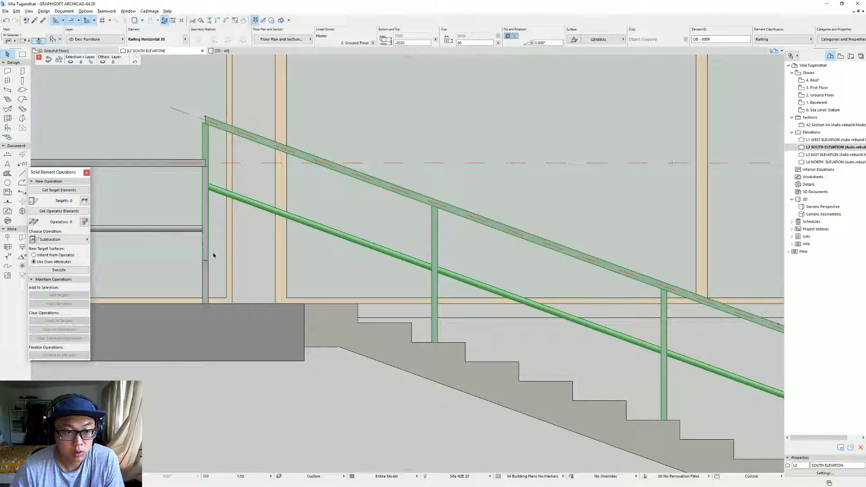
pyautogui.click(206, 117)
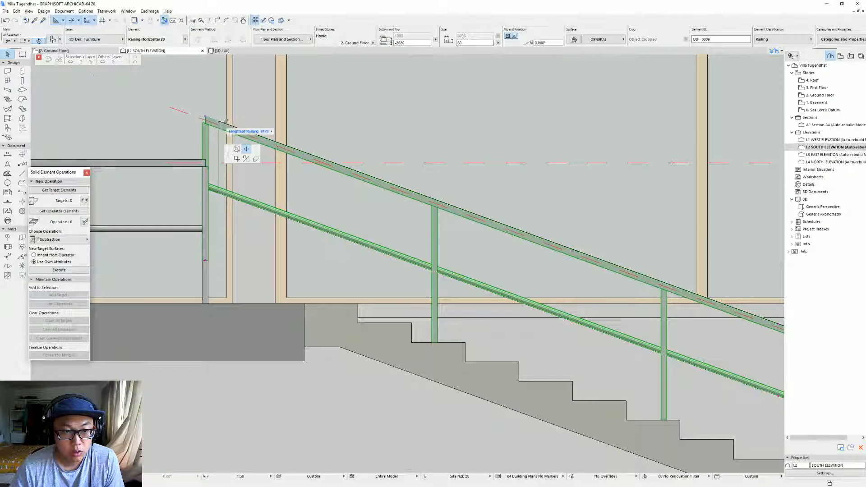
pyautogui.click(325, 162)
pyautogui.scroll(-3, 128, 127)
pyautogui.moveTo(330, 202); pyautogui.dragTo(524, 249, button='middle')
pyautogui.press('Escape')
# Step: Extend the landing railing's end post to the upper end of the stair railing
pyautogui.click(272, 176)
pyautogui.click(272, 180)
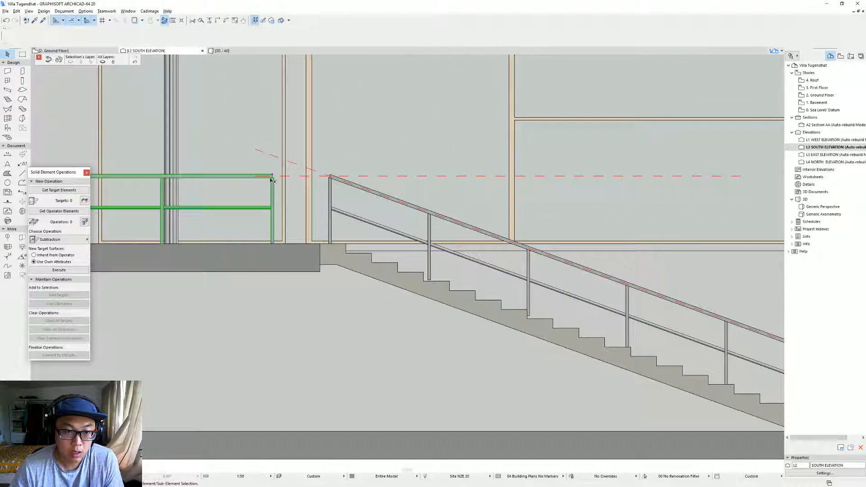
pyautogui.click(331, 176)
pyautogui.press('Escape')
# Step: Delete the reference lines around the stair and landing handrails
pyautogui.moveTo(295, 207); pyautogui.dragTo(399, 185, button='middle')
pyautogui.scroll(-1, 443, 187)
pyautogui.click(452, 174)
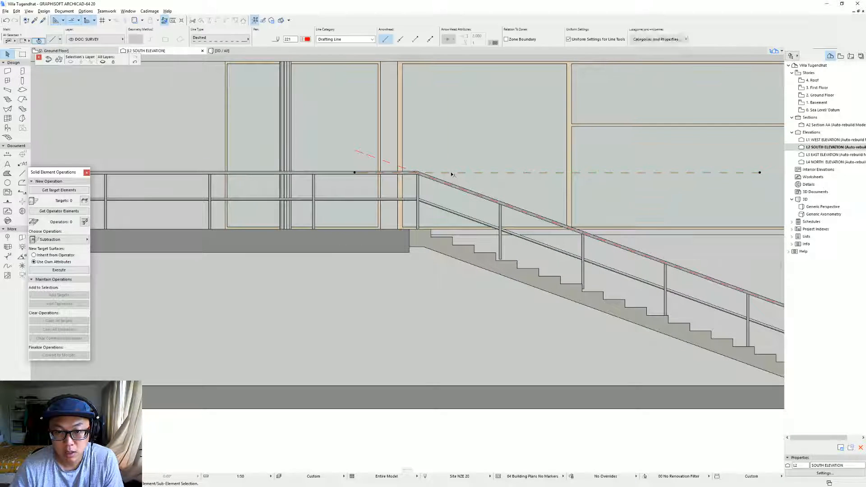
pyautogui.press('Delete')
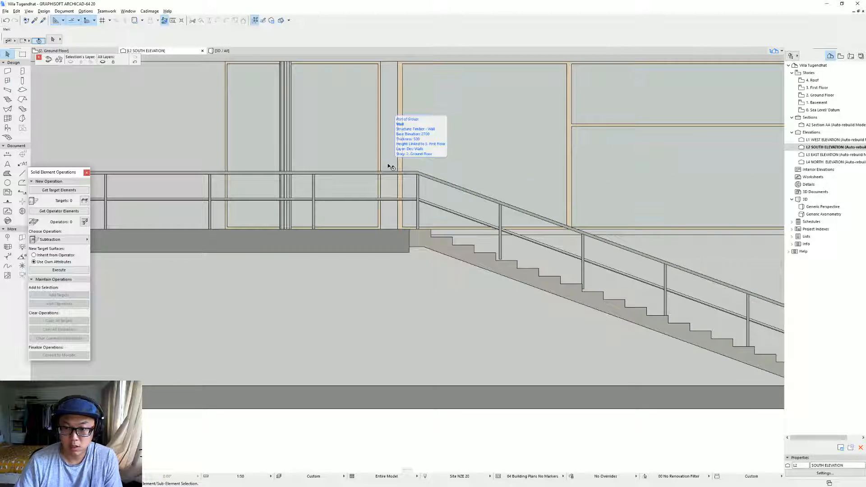
# Step: Increase the stair railing's total height to 1100 mm in its object settings
pyautogui.moveTo(724, 306); pyautogui.dragTo(511, 263, button='middle')
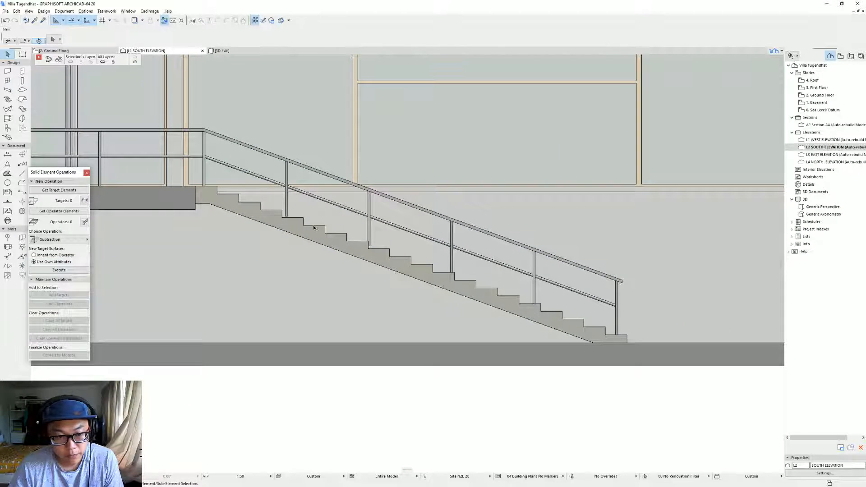
pyautogui.scroll(2, 315, 228)
pyautogui.click(315, 201)
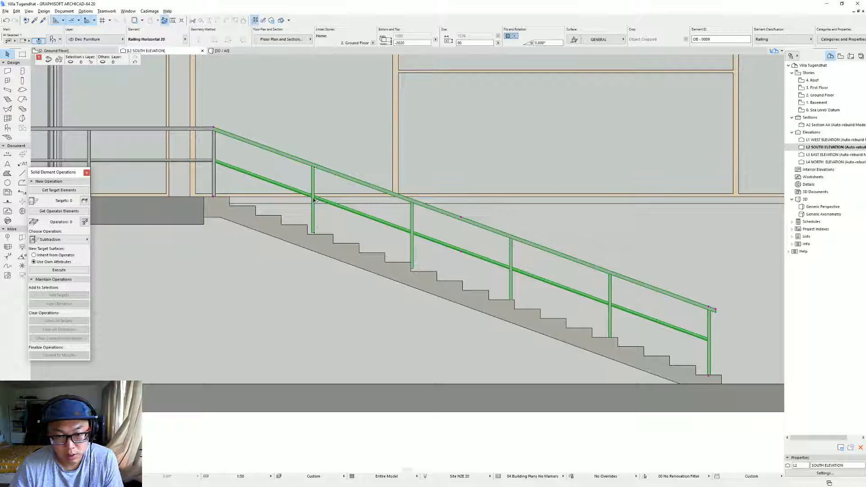
pyautogui.moveTo(585, 294); pyautogui.dragTo(551, 281, button='middle')
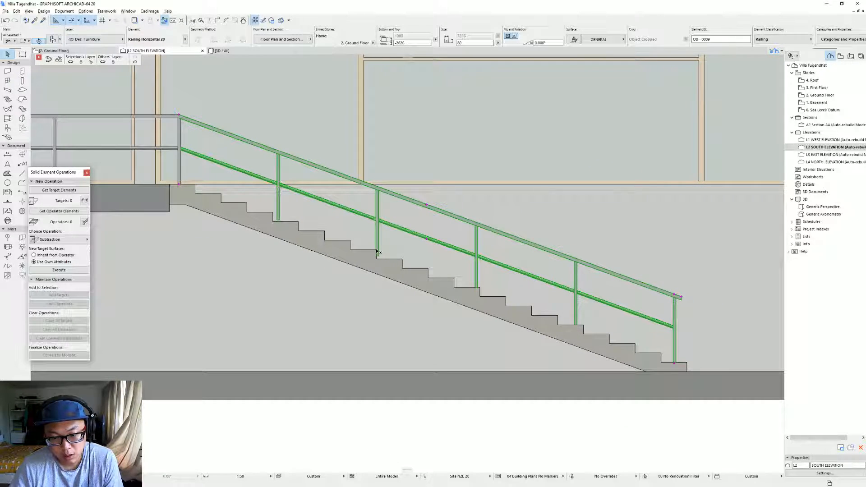
pyautogui.hotkey('ctrl', 't')
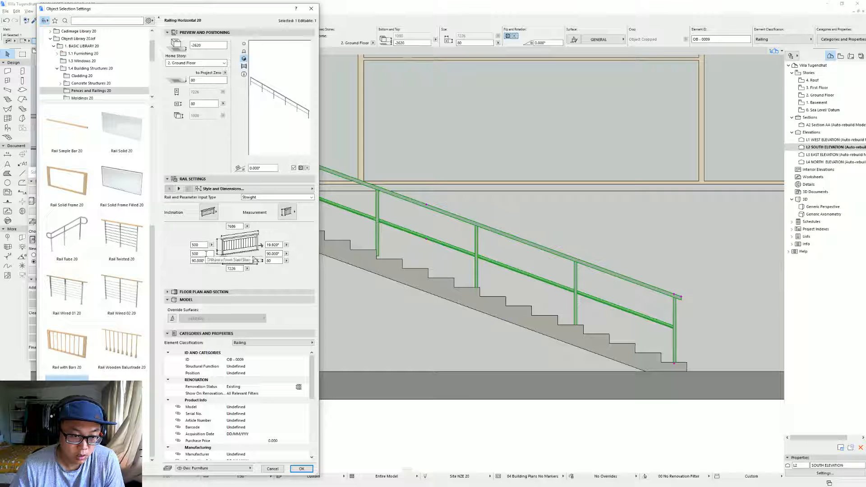
pyautogui.press('Escape')
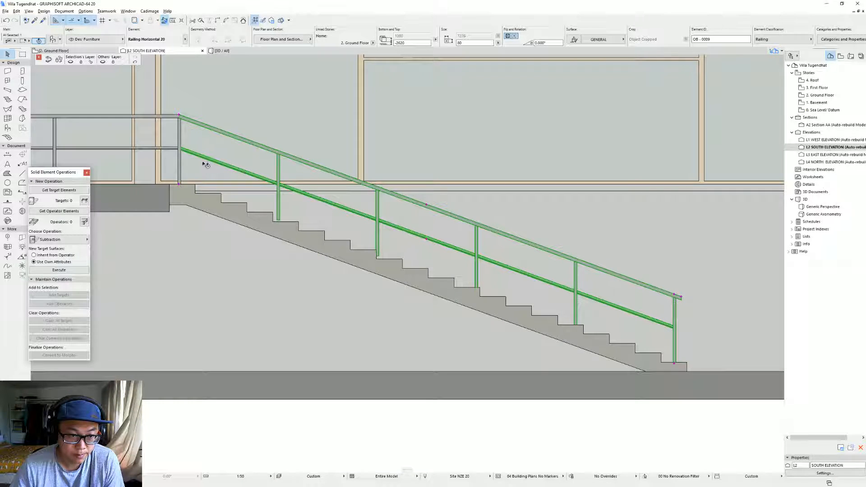
pyautogui.moveTo(205, 165); pyautogui.dragTo(243, 163, button='middle')
pyautogui.hotkey('ctrl', 't')
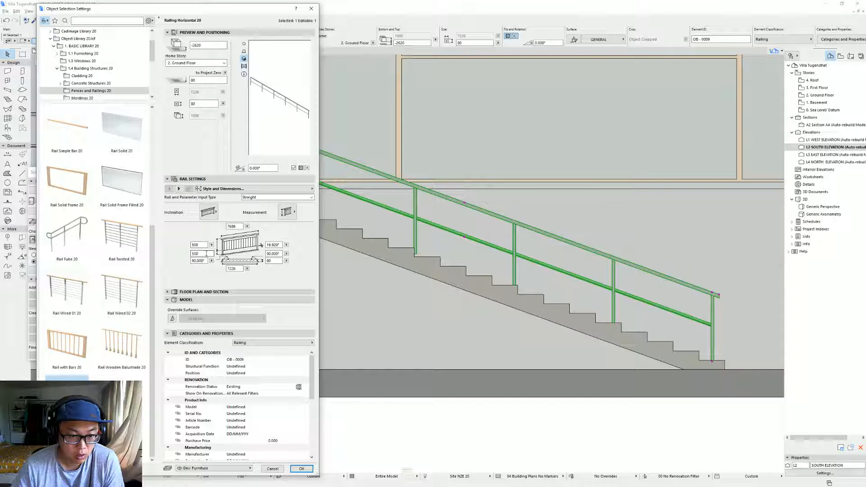
pyautogui.press('Return')
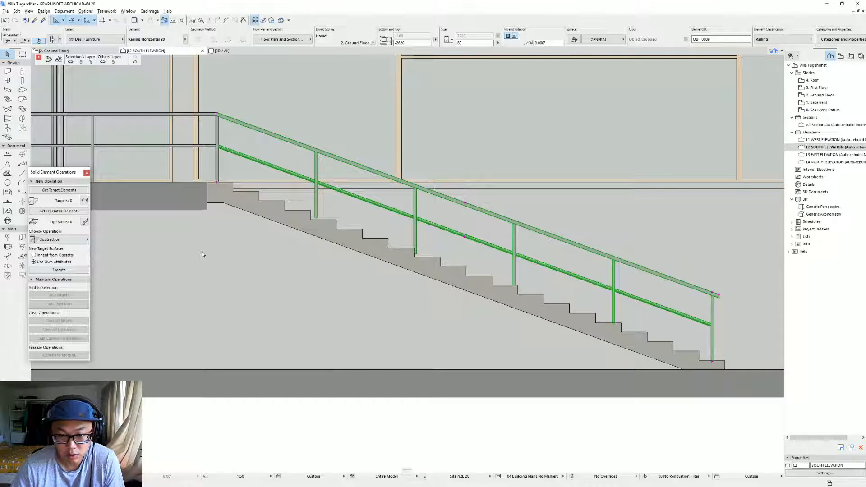
# Step: Lower the stair railing by 100 mm so its handrail meets the landing railing
pyautogui.scroll(2, 179, 95)
pyautogui.click(217, 107)
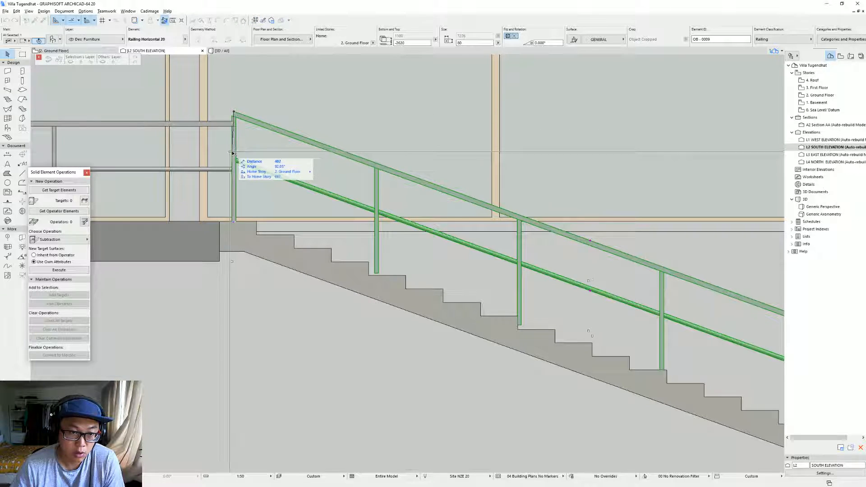
pyautogui.press('Escape')
pyautogui.hotkey('ctrl', 'd')
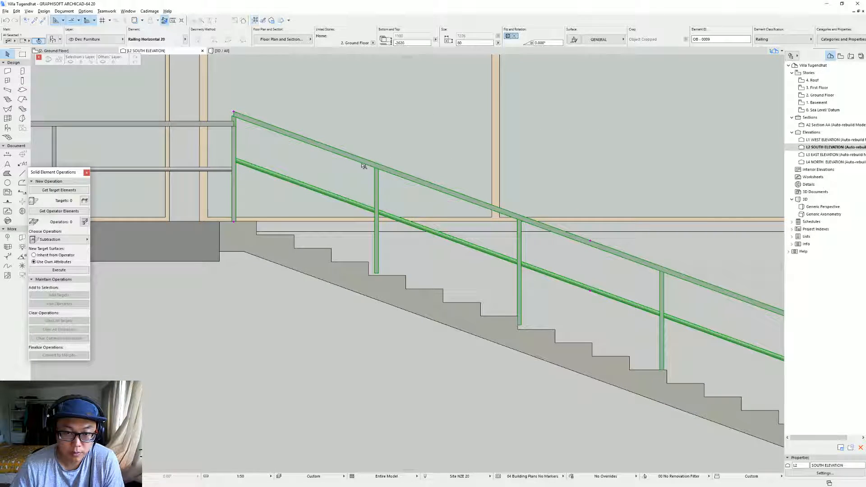
pyautogui.click(362, 163)
pyautogui.write('100')
pyautogui.press('Return')
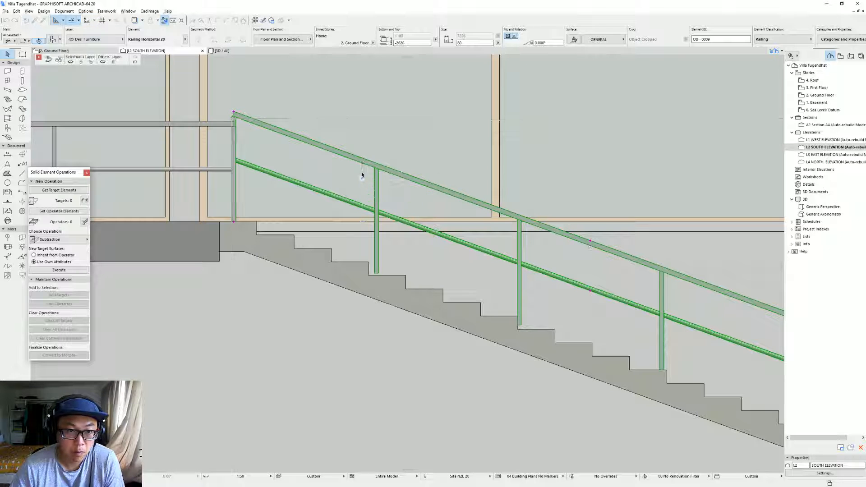
pyautogui.press('Escape')
# Step: Examine how the stair railing's posts meet the treads in the south elevation and how the railing looks in the 3D view
pyautogui.scroll(-5, 459, 244)
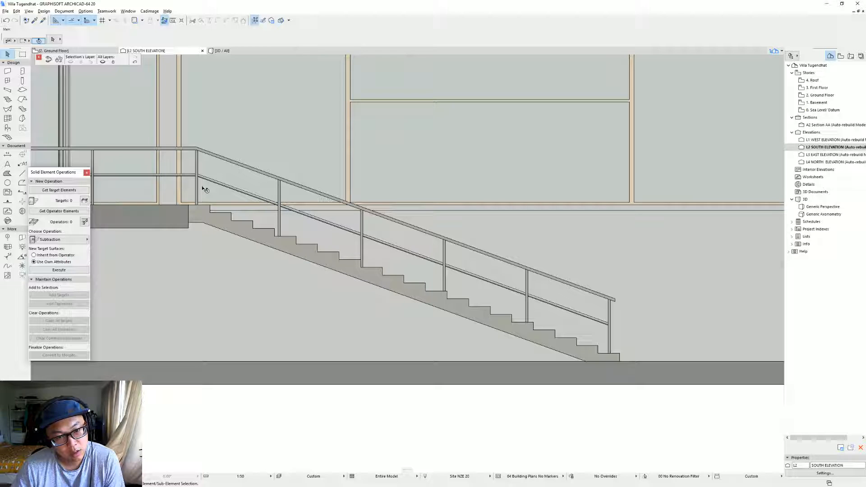
pyautogui.scroll(3, 216, 213)
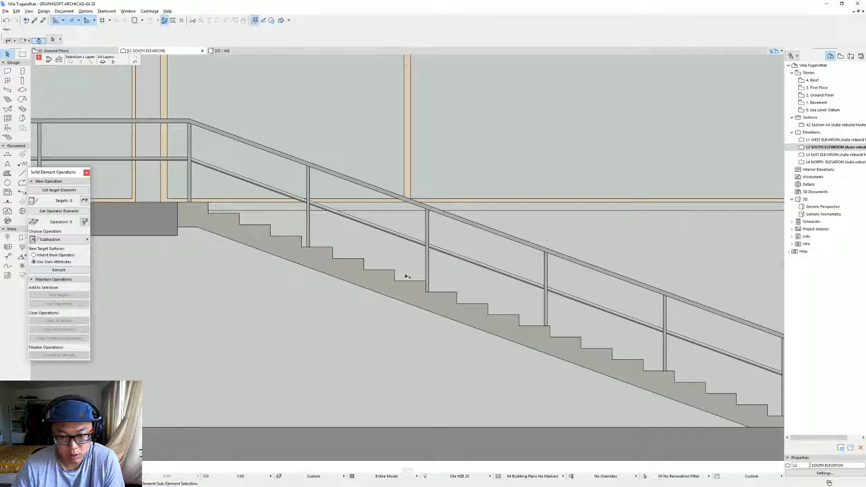
pyautogui.scroll(-3, 341, 246)
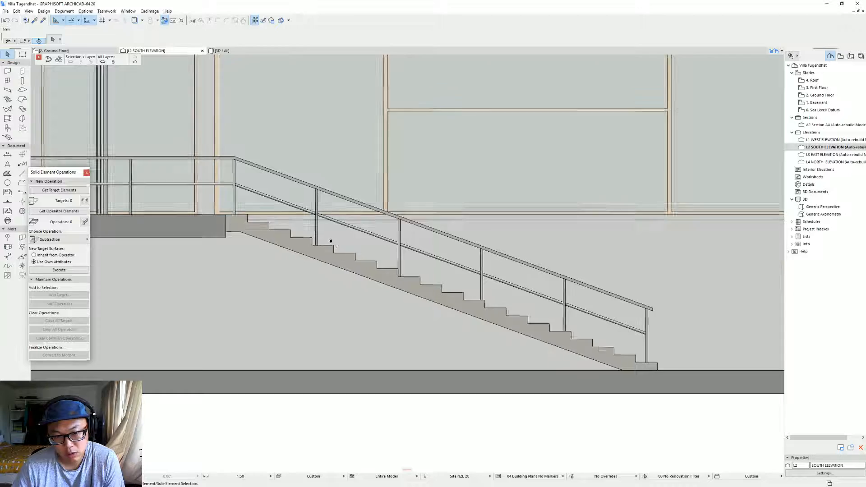
pyautogui.click(378, 232)
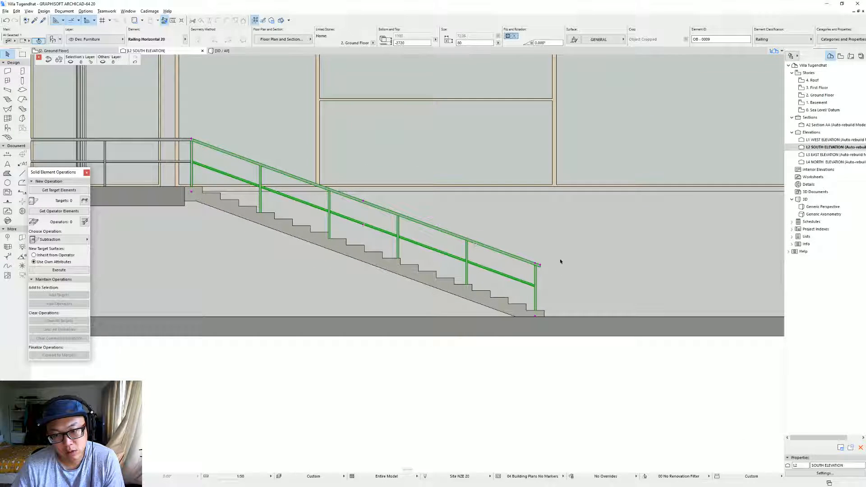
pyautogui.press('Escape')
pyautogui.press('F3')
pyautogui.moveTo(537, 255)
pyautogui.keyDown('shift'); pyautogui.mouseDown(button='middle')
pyautogui.moveTo(496, 272)
pyautogui.moveTo(347, 268)
pyautogui.moveTo(485, 310)
pyautogui.moveTo(491, 343)
pyautogui.moveTo(557, 333)
pyautogui.moveTo(424, 289)
pyautogui.moveTo(444, 301)
pyautogui.mouseUp(button='middle'); pyautogui.keyUp('shift')
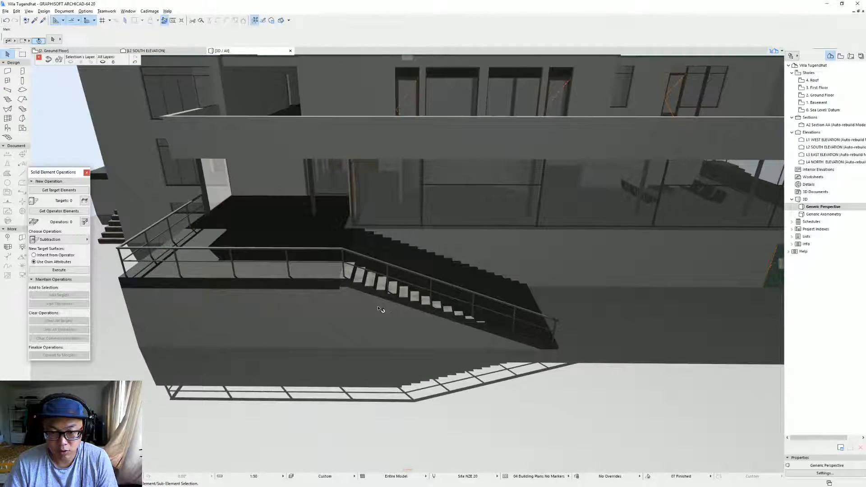
pyautogui.keyDown('shift'); pyautogui.moveTo(376, 311); pyautogui.dragTo(407, 282, button='middle'); pyautogui.keyUp('shift')
pyautogui.moveTo(554, 307)
pyautogui.keyDown('shift'); pyautogui.mouseDown(button='middle')
pyautogui.moveTo(326, 250)
pyautogui.moveTo(235, 282)
pyautogui.moveTo(271, 248)
pyautogui.mouseUp(button='middle'); pyautogui.keyUp('shift')
pyautogui.scroll(-3, 333, 264)
# Step: Override the terrace slab's edge surface with Paint - Titanium White
pyautogui.click(217, 247)
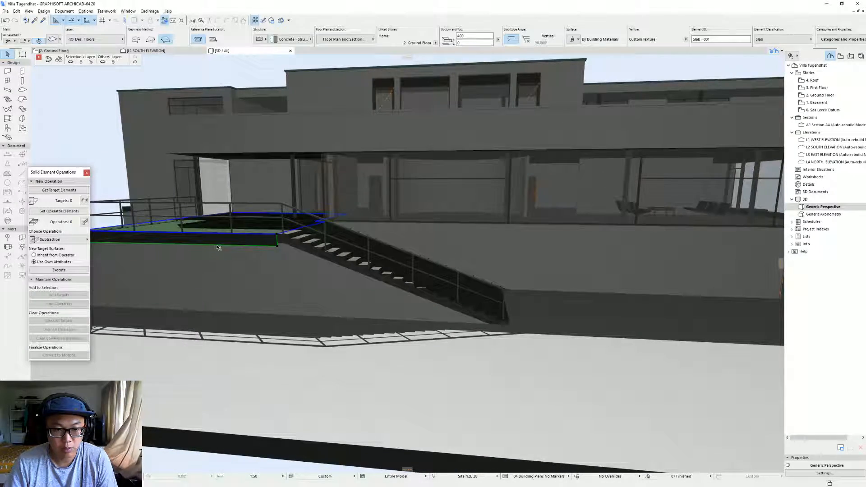
pyautogui.keyDown('shift'); pyautogui.moveTo(390, 272); pyautogui.dragTo(583, 272, button='middle'); pyautogui.keyUp('shift')
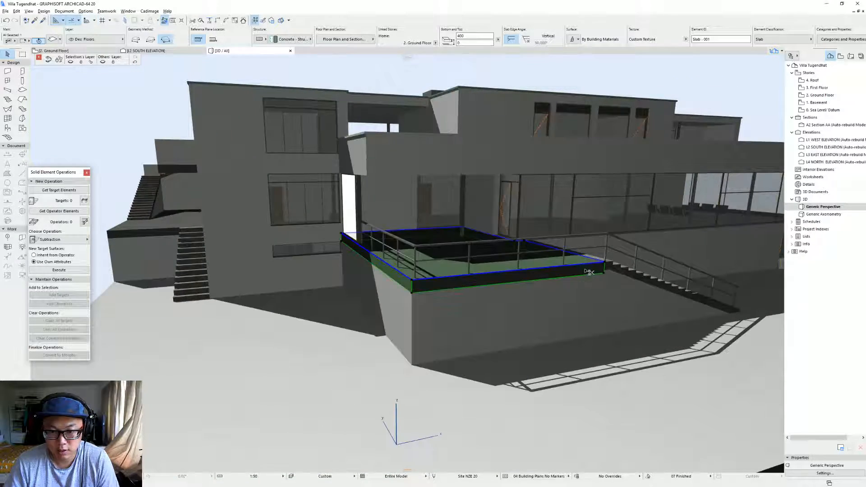
pyautogui.hotkey('ctrl', 't')
pyautogui.click(371, 236)
pyautogui.click(411, 235)
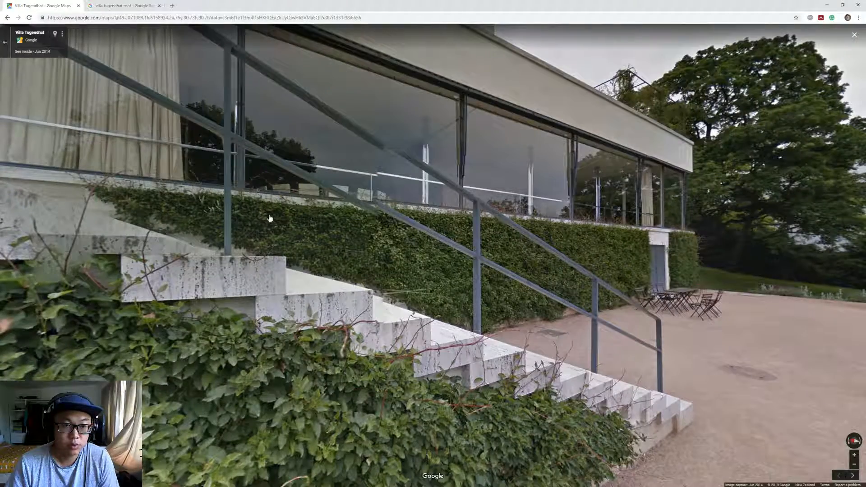
# Step: Check the terrace paving in the Street View photos and override the terrace slab's top surface with Tiles - Beige 600x600
pyautogui.scroll(2, 455, 259)
pyautogui.moveTo(455, 259); pyautogui.dragTo(741, 244)
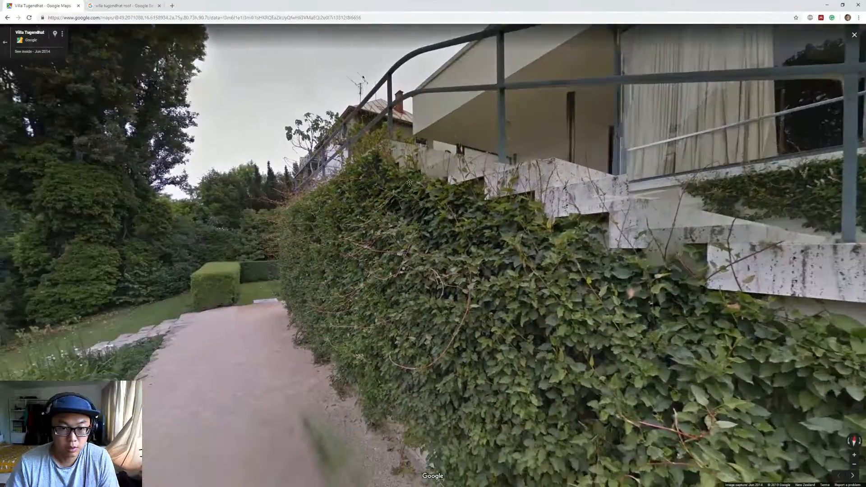
pyautogui.click(498, 153)
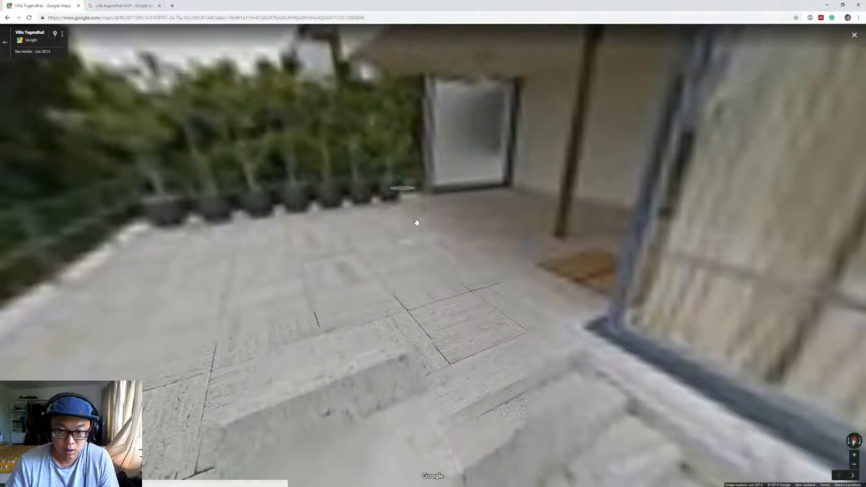
pyautogui.click(522, 335)
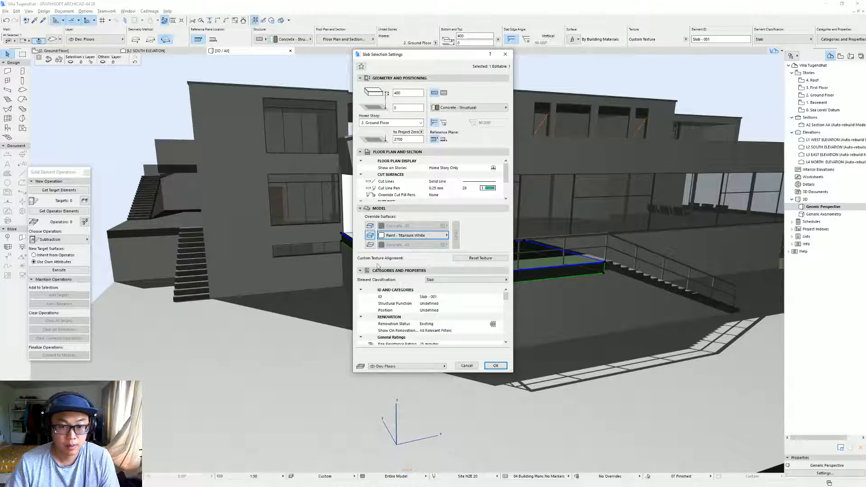
pyautogui.click(370, 226)
pyautogui.click(393, 226)
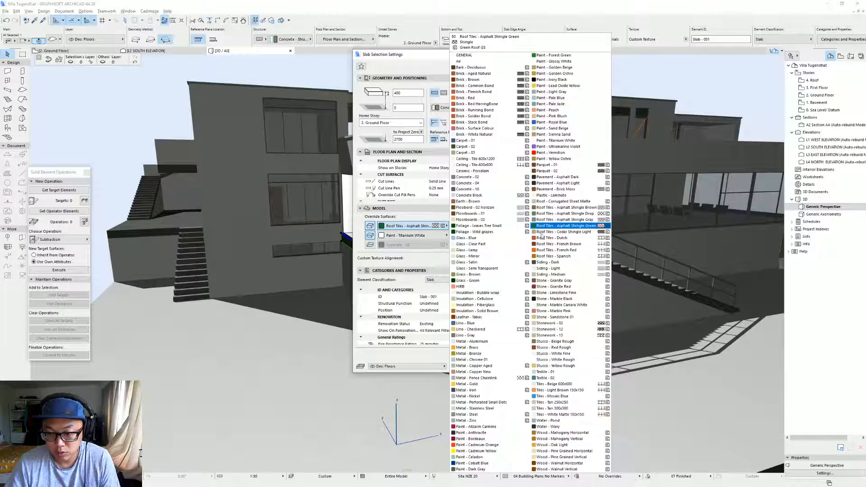
pyautogui.click(554, 384)
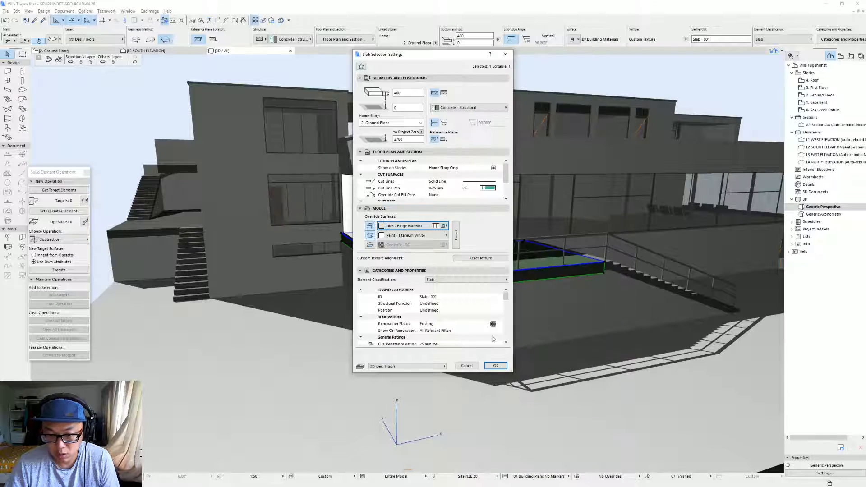
pyautogui.click(495, 368)
# Step: Examine the shape of the garden stair's treads and their stepped side edge in the Street View photos
pyautogui.keyDown('shift'); pyautogui.moveTo(591, 298); pyautogui.dragTo(446, 310, button='middle'); pyautogui.keyUp('shift')
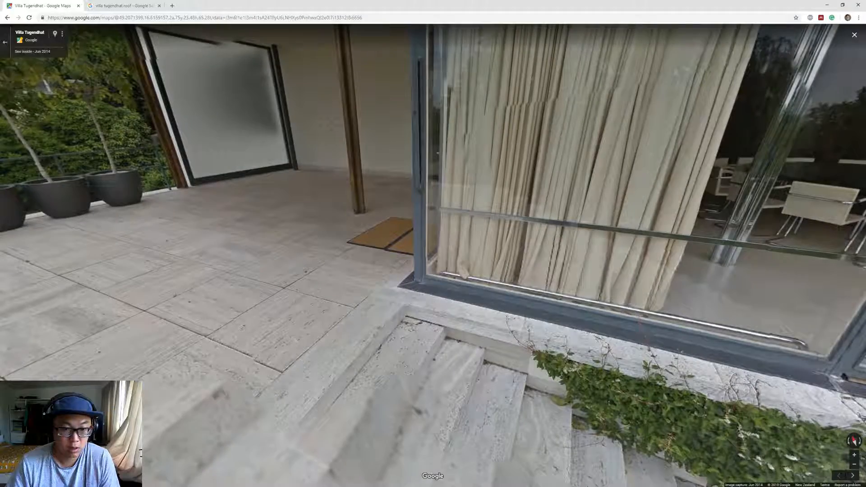
pyautogui.moveTo(428, 363); pyautogui.dragTo(128, 215)
pyautogui.click(128, 216)
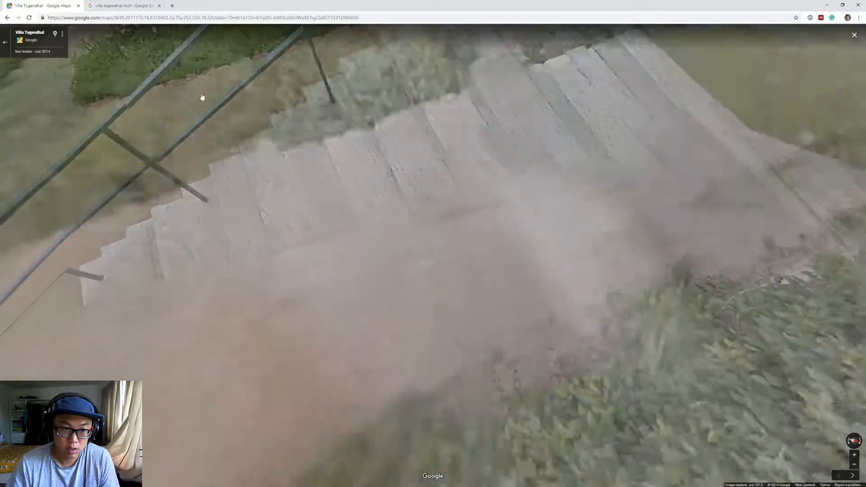
pyautogui.click(202, 97)
pyautogui.click(325, 100)
pyautogui.click(175, 348)
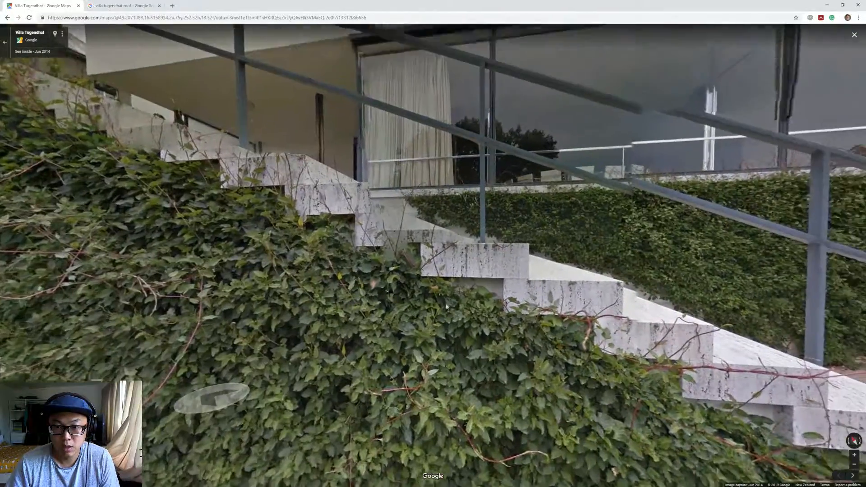
pyautogui.click(437, 295)
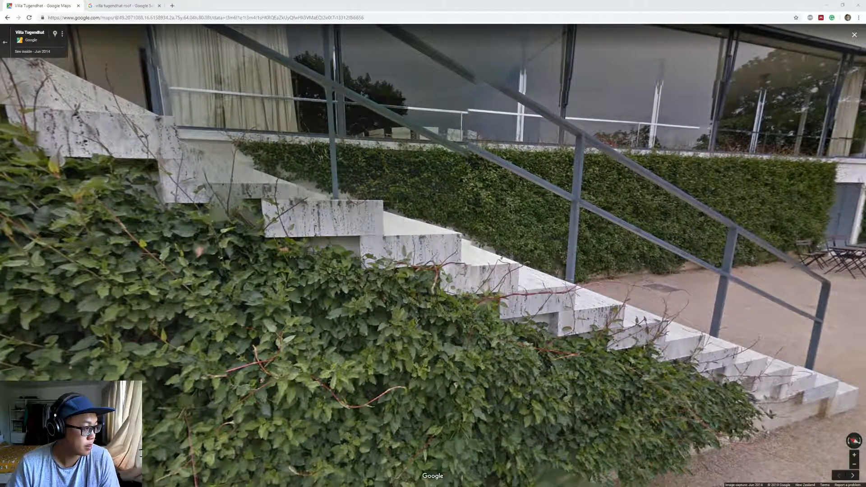
pyautogui.click(827, 5)
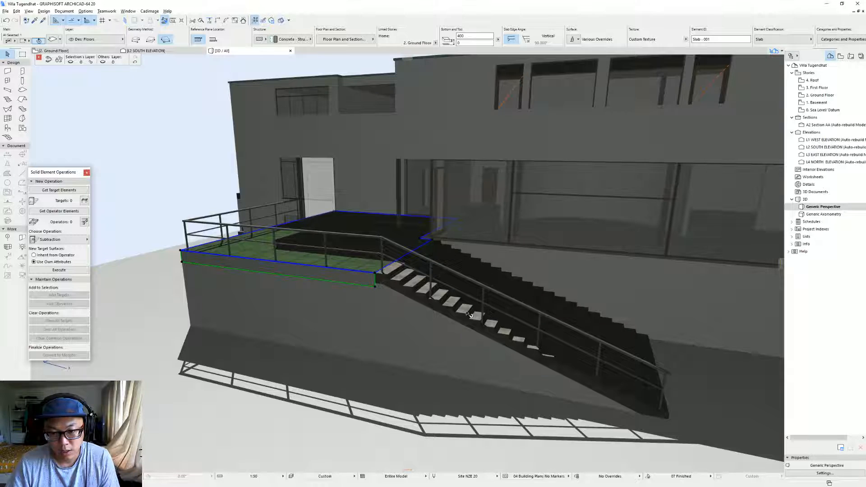
# Step: Change the garden stair's structure to the treads-only type without a supporting slab or stringers
pyautogui.scroll(1, 427, 302)
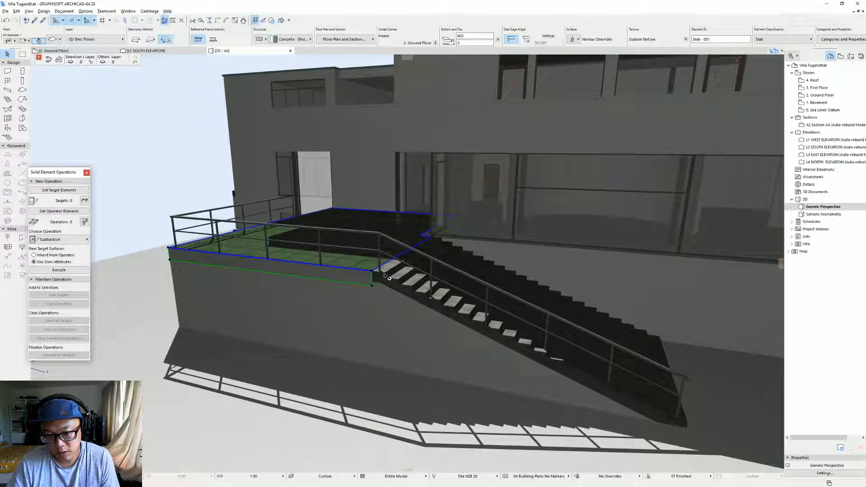
pyautogui.press('Escape')
pyautogui.scroll(-4, 499, 311)
pyautogui.keyDown('shift'); pyautogui.moveTo(500, 311); pyautogui.dragTo(441, 304, button='middle'); pyautogui.keyUp('shift')
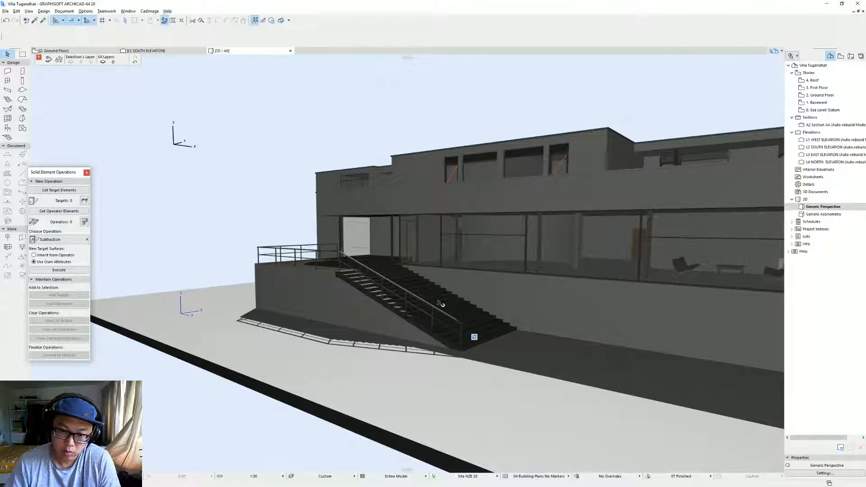
pyautogui.click(440, 304)
pyautogui.doubleClick(440, 303)
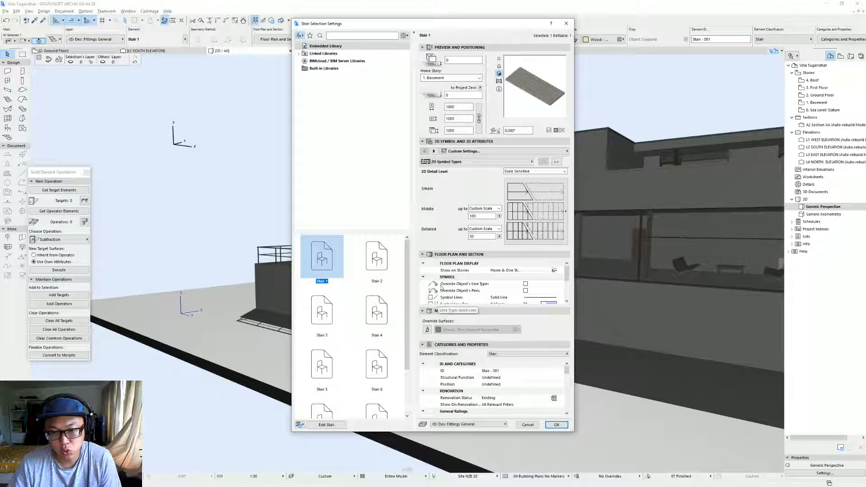
pyautogui.click(327, 425)
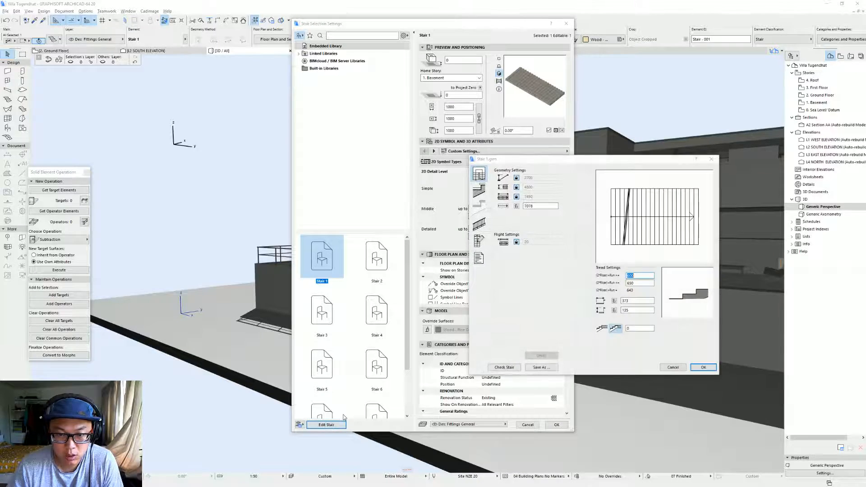
pyautogui.click(481, 195)
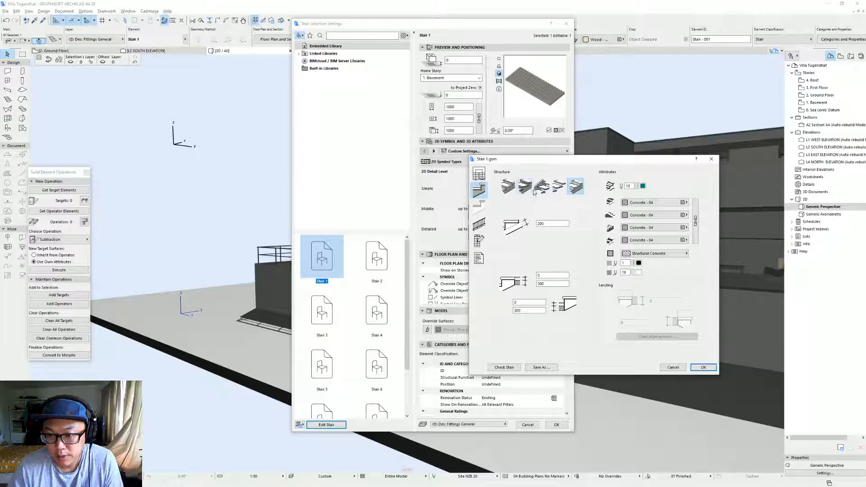
pyautogui.click(560, 186)
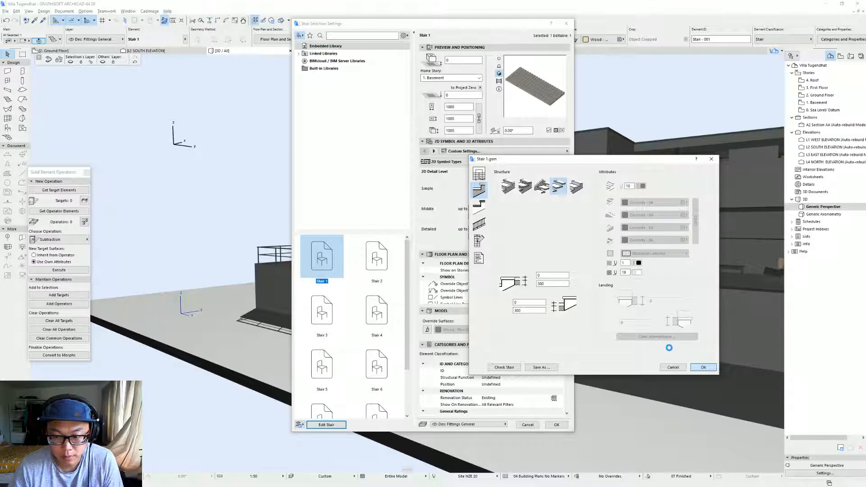
pyautogui.click(556, 425)
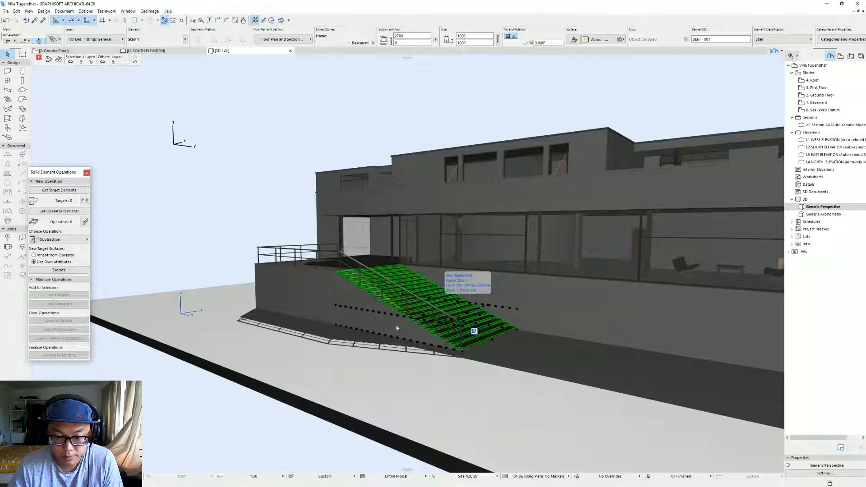
# Step: Compare the modelled stair's treads up close with the stair in the Street View photo
pyautogui.scroll(4, 382, 309)
pyautogui.keyDown('shift'); pyautogui.moveTo(381, 309); pyautogui.dragTo(439, 298, button='middle'); pyautogui.keyUp('shift')
pyautogui.scroll(4, 476, 314)
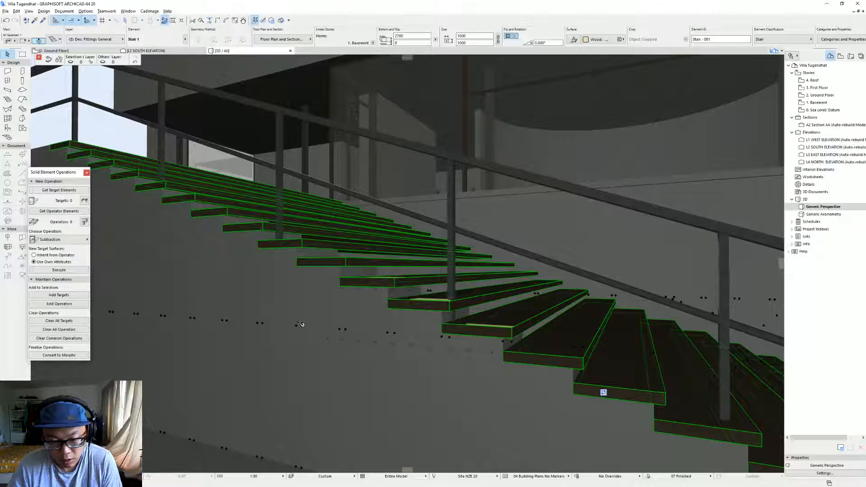
pyautogui.hotkey('alt', 'Tab')
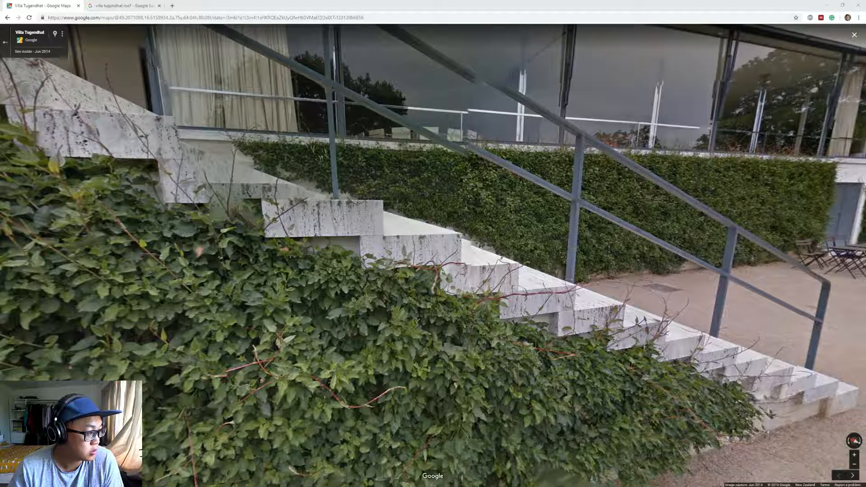
pyautogui.hotkey('alt', 'Tab')
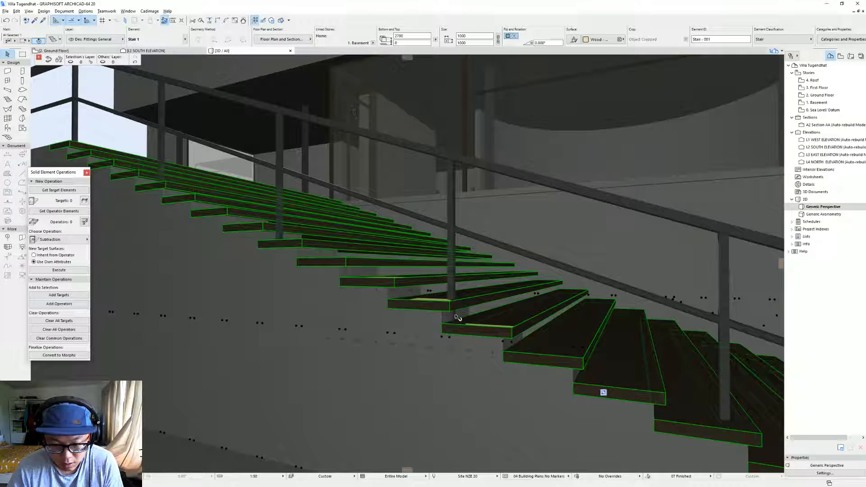
# Step: Open the south elevation from its marker on the Ground Floor plan and measure the vertical distance between two neighbouring stair treads
pyautogui.press('F2')
pyautogui.click(496, 344)
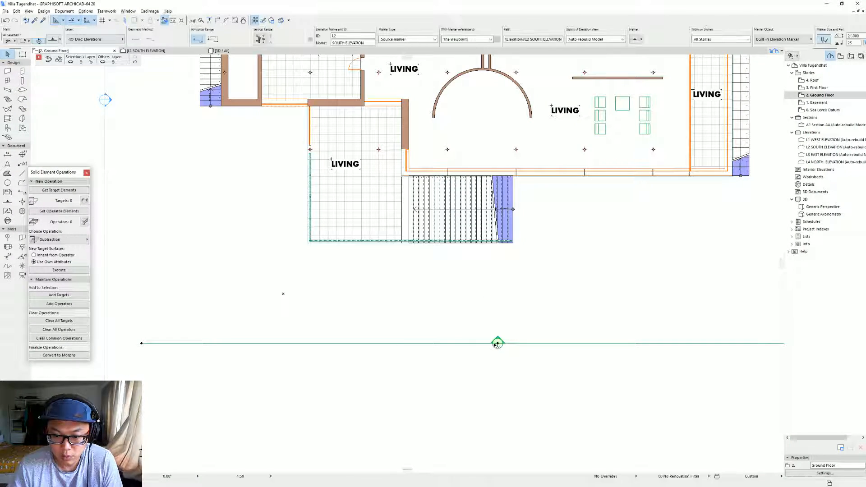
pyautogui.click(514, 296)
pyautogui.rightClick(495, 343)
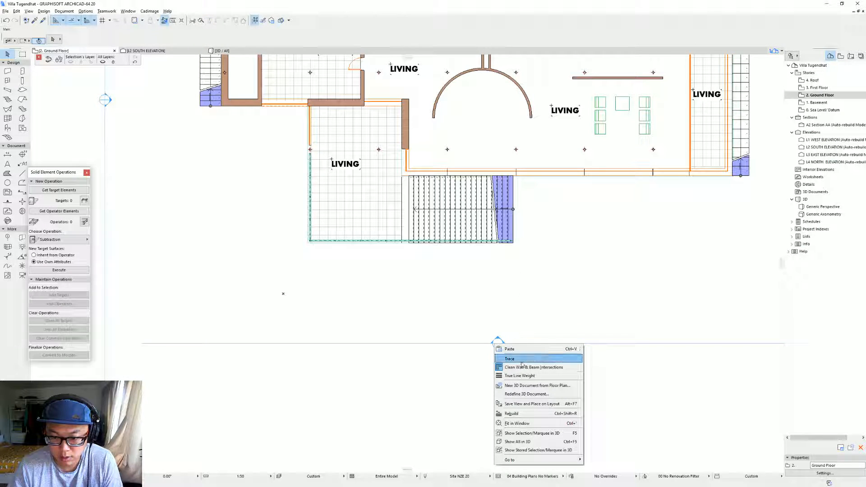
pyautogui.click(478, 350)
pyautogui.click(497, 344)
pyautogui.rightClick(497, 344)
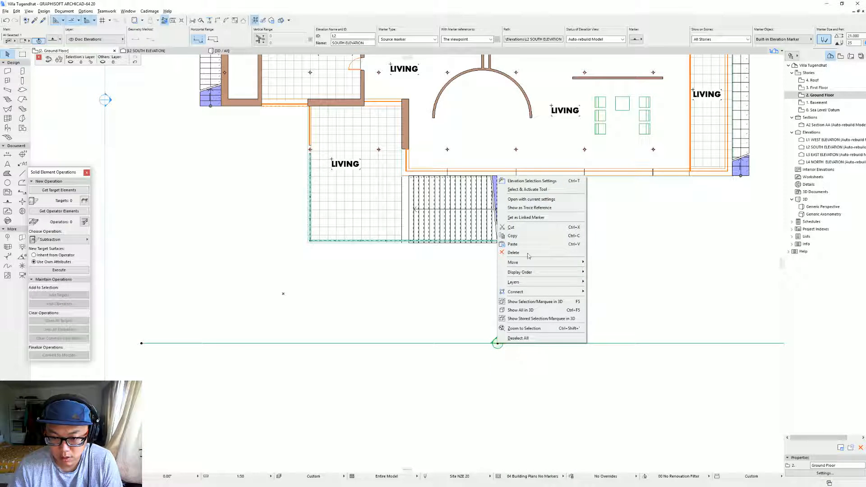
pyautogui.click(549, 201)
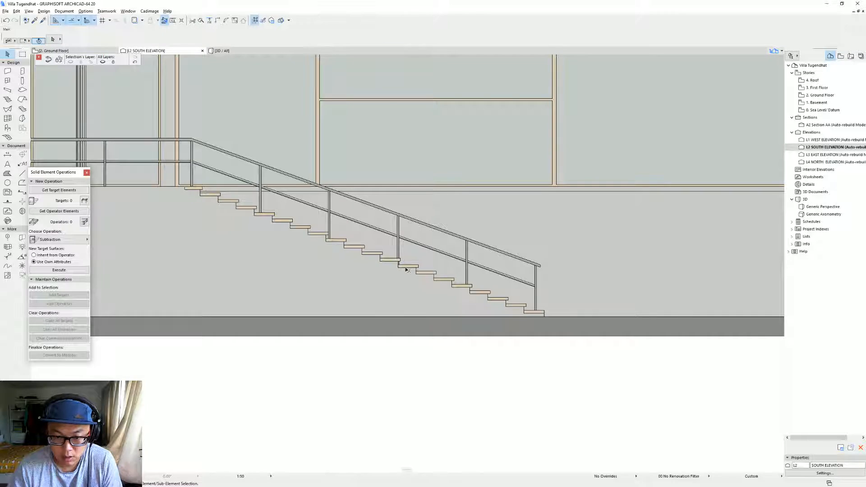
pyautogui.scroll(5, 393, 266)
pyautogui.press('m')
pyautogui.click(387, 210)
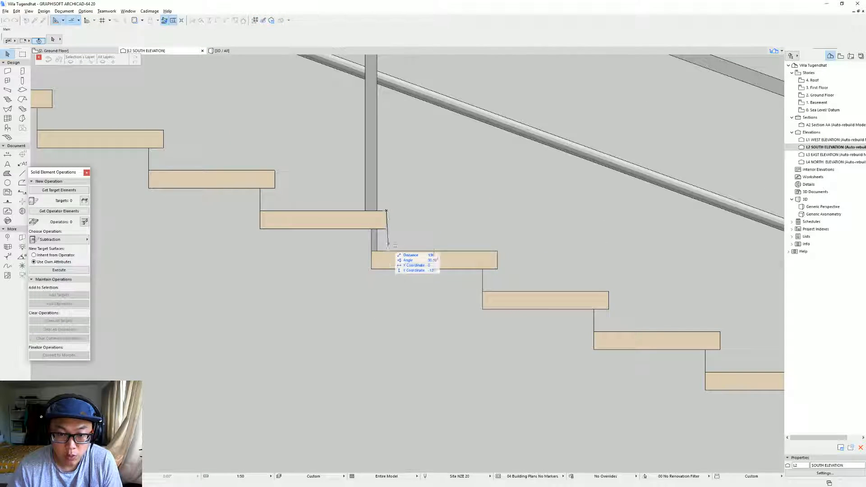
pyautogui.press('Escape')
# Step: Set the garden stair's tread thickness to 135 mm in the stair editor
pyautogui.click(384, 229)
pyautogui.doubleClick(379, 224)
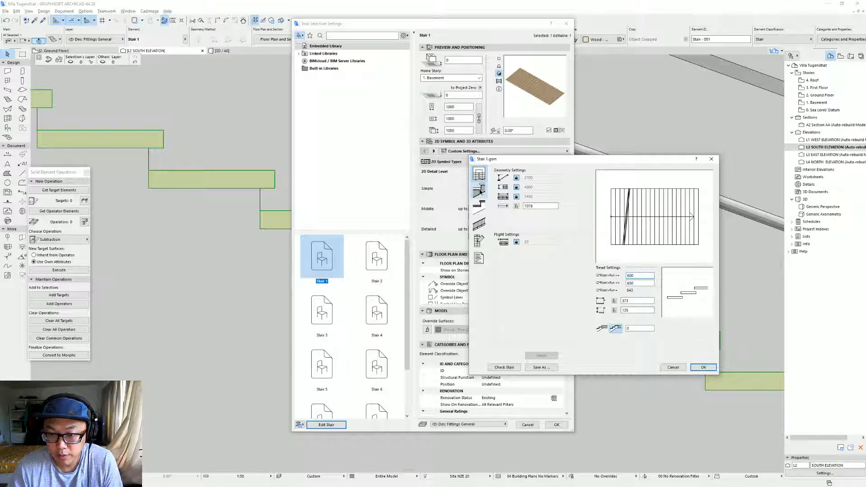
pyautogui.click(480, 190)
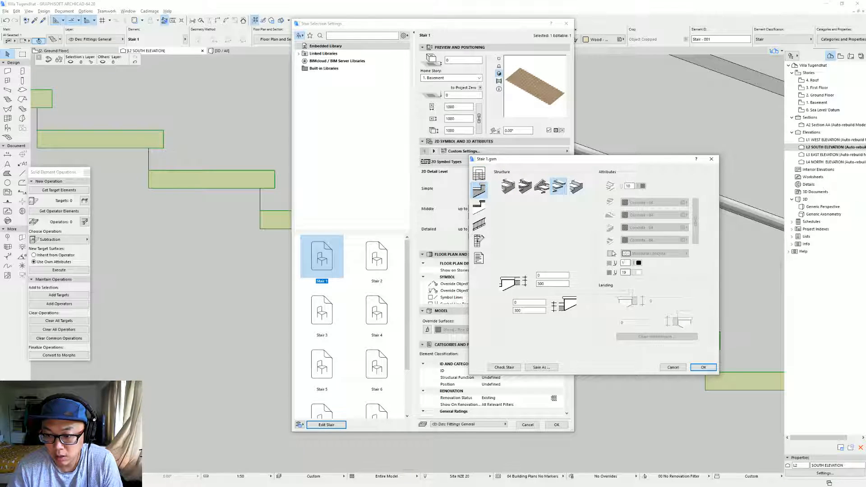
pyautogui.click(480, 206)
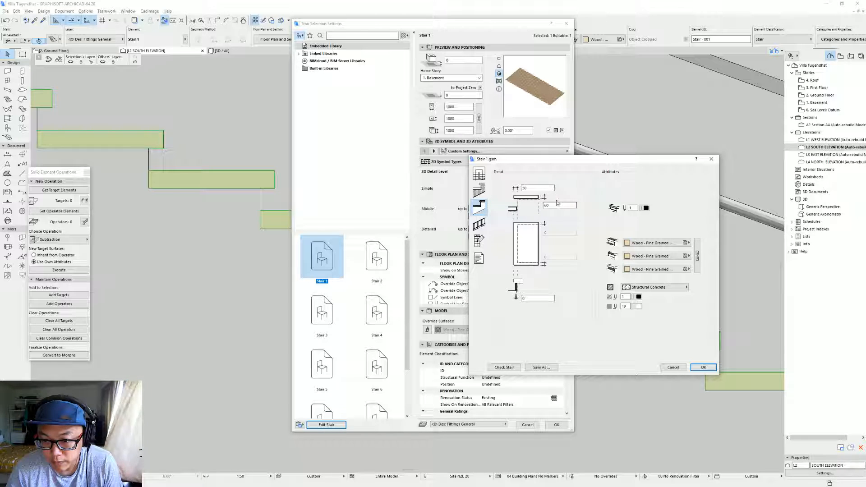
pyautogui.doubleClick(561, 206)
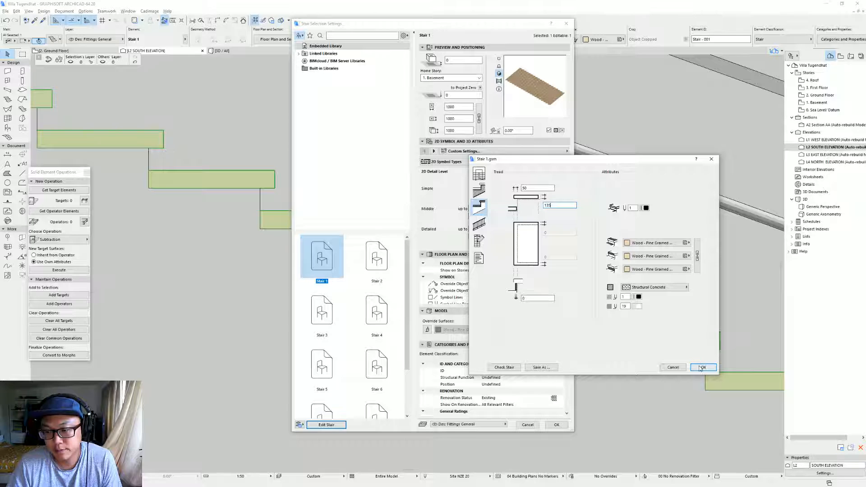
# Step: Set the stair's tread surface to Concrete - 02 and link the surfaces so it applies to all tread faces
pyautogui.click(670, 244)
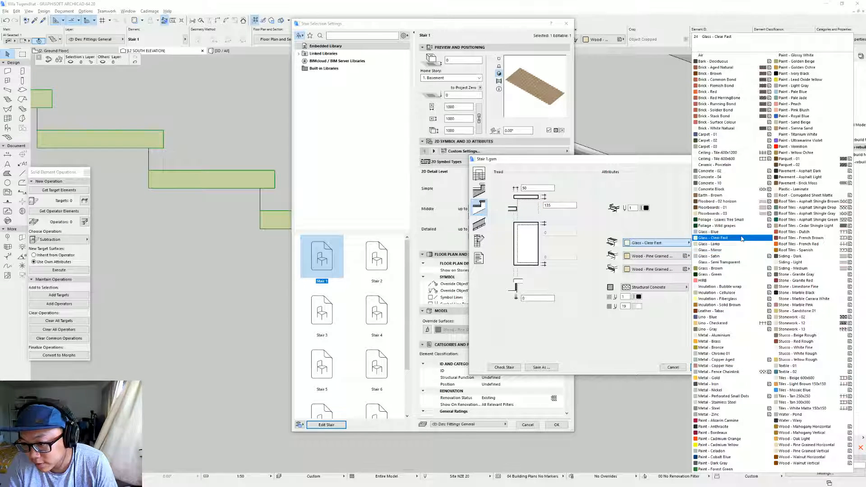
pyautogui.click(736, 175)
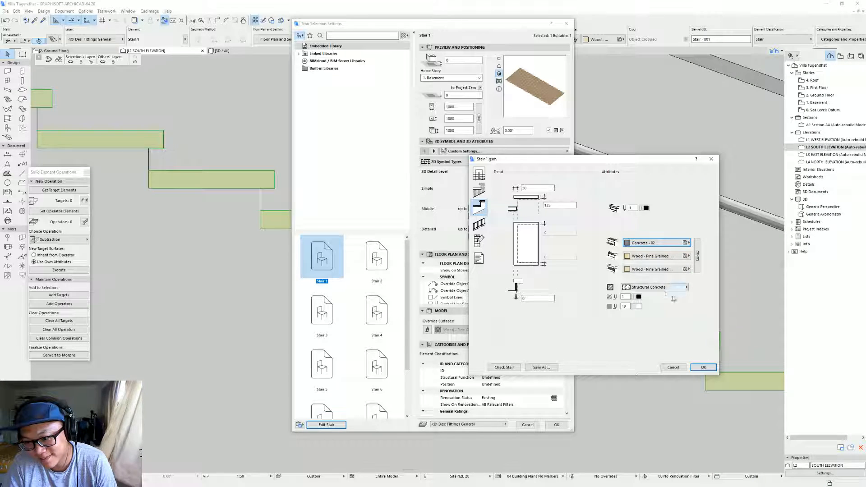
pyautogui.click(698, 256)
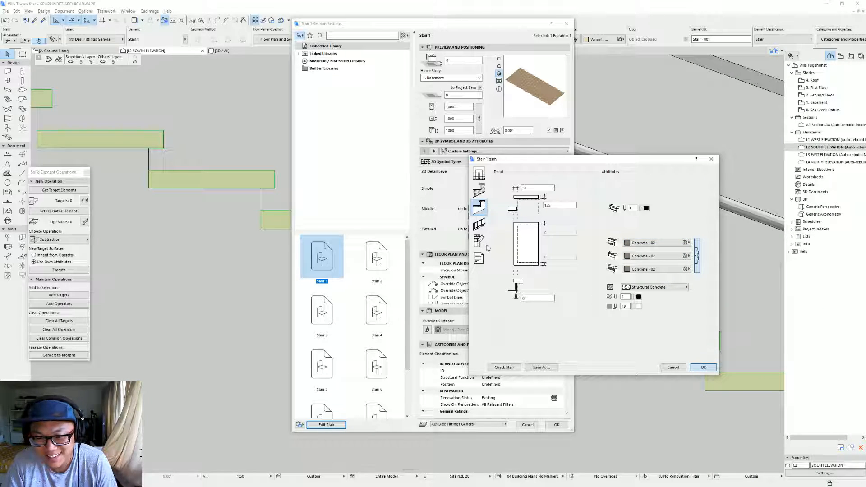
# Step: Apply the edited tread thickness and surface to the garden stair and check it in the south elevation and 3D perspective
pyautogui.click(704, 367)
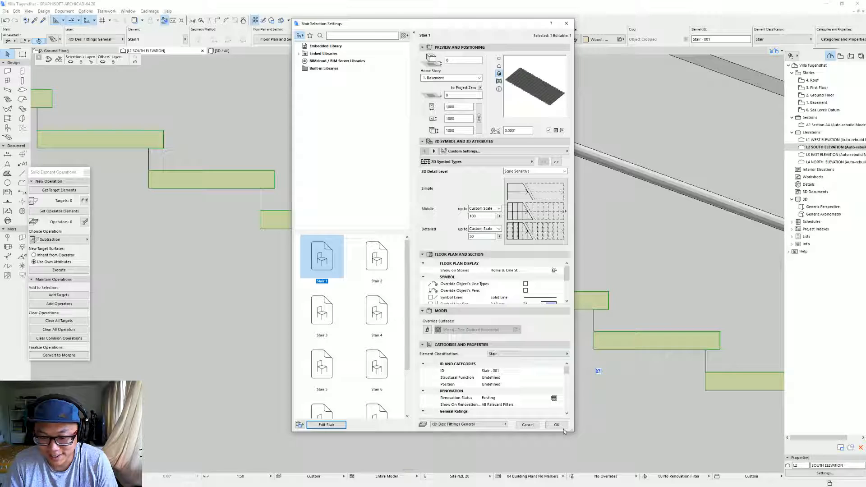
pyautogui.click(556, 425)
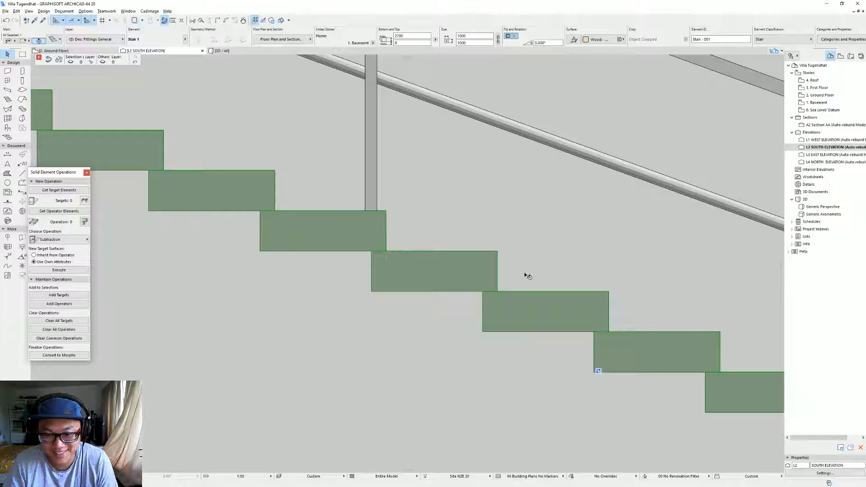
pyautogui.press('Escape')
pyautogui.scroll(-7, 518, 268)
pyautogui.moveTo(515, 271); pyautogui.dragTo(460, 292, button='middle')
pyautogui.press('F3')
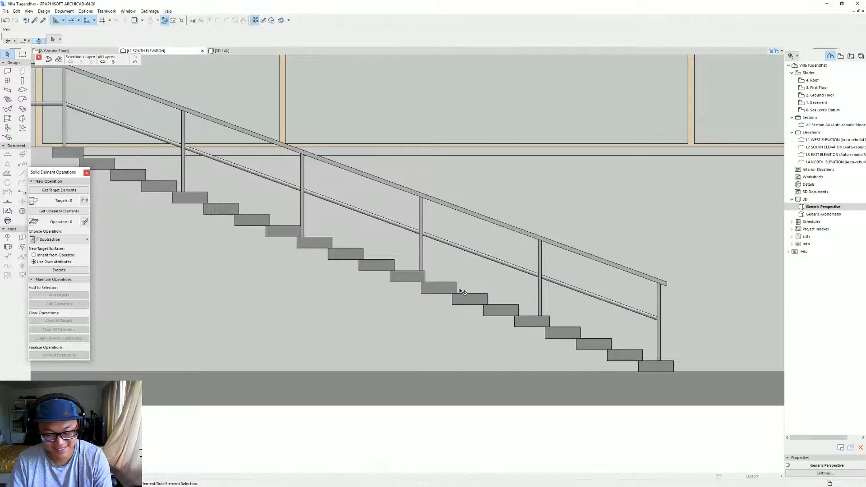
pyautogui.scroll(-5, 475, 310)
pyautogui.moveTo(475, 310)
pyautogui.keyDown('shift'); pyautogui.mouseDown(button='middle')
pyautogui.moveTo(334, 352)
pyautogui.moveTo(472, 330)
pyautogui.moveTo(334, 271)
pyautogui.moveTo(316, 288)
pyautogui.moveTo(215, 236)
pyautogui.moveTo(289, 307)
pyautogui.moveTo(312, 275)
pyautogui.mouseUp(button='middle'); pyautogui.keyUp('shift')
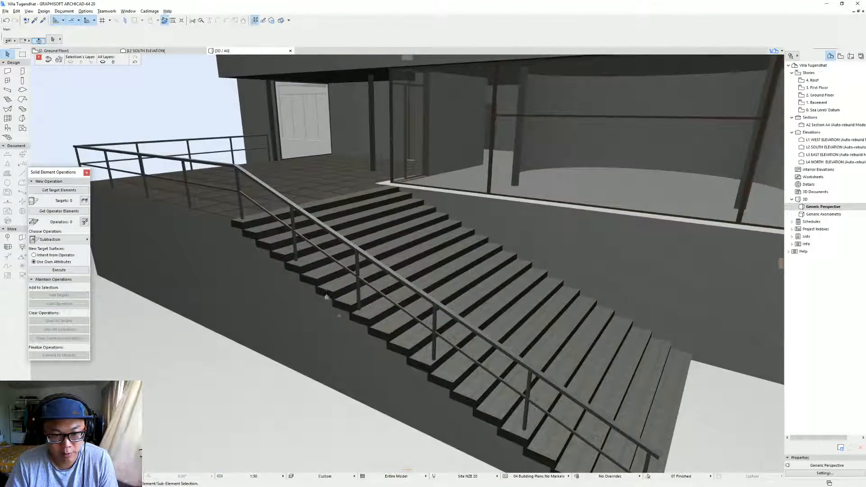
# Step: Select the wall beneath the garden stair and compare it with the tread overhang in the Street View photo
pyautogui.moveTo(312, 273)
pyautogui.keyDown('shift'); pyautogui.mouseDown(button='middle')
pyautogui.moveTo(278, 265)
pyautogui.moveTo(287, 323)
pyautogui.mouseUp(button='middle'); pyautogui.keyUp('shift')
pyautogui.click(286, 324)
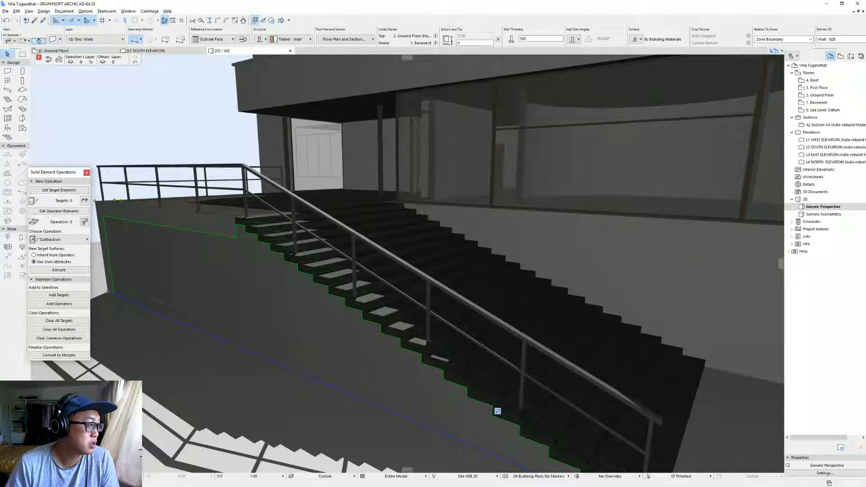
pyautogui.hotkey('alt', 'Tab')
pyautogui.moveTo(233, 232); pyautogui.dragTo(616, 269)
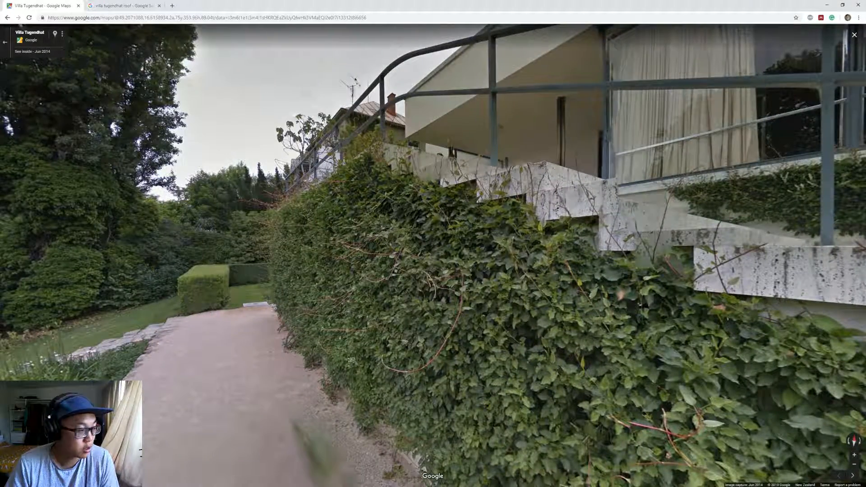
pyautogui.hotkey('alt', 'Tab')
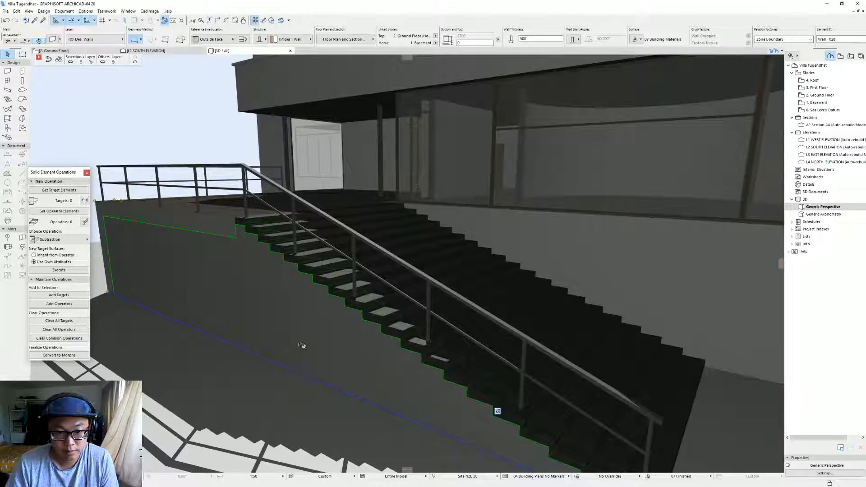
# Step: Move the wall beneath the stair 150 mm inwards from the tread ends, starting at its lower front corner
pyautogui.moveTo(299, 306); pyautogui.dragTo(279, 267, button='middle')
pyautogui.keyDown('shift'); pyautogui.moveTo(415, 291); pyautogui.dragTo(455, 352, button='middle'); pyautogui.keyUp('shift')
pyautogui.click(526, 432)
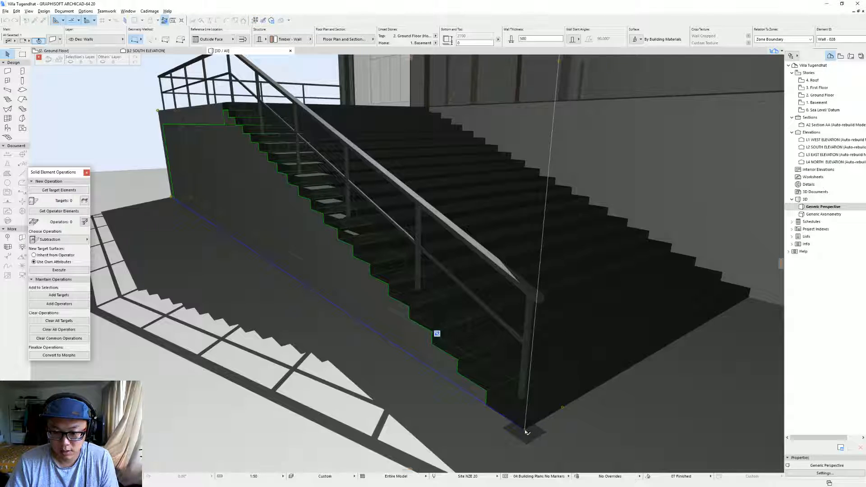
pyautogui.write('200')
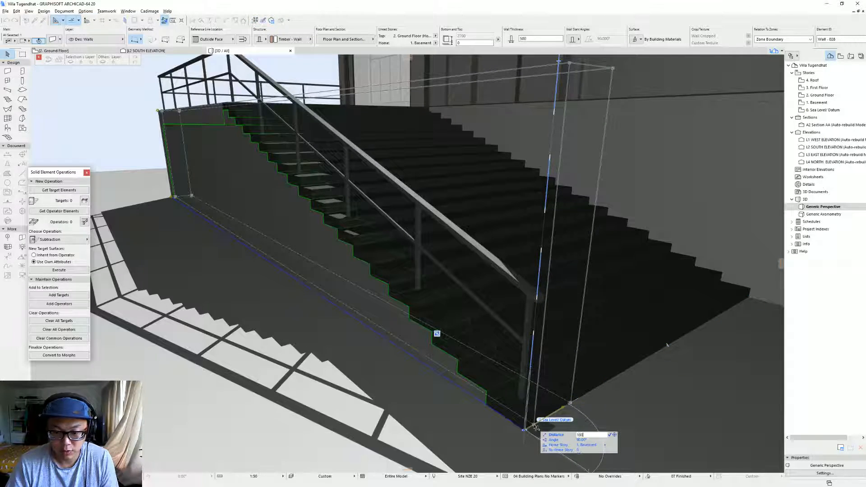
pyautogui.press('Return')
# Step: Remove the cross wall's projection beyond the face of the stair wall, beneath the head of the stair
pyautogui.keyDown('shift'); pyautogui.moveTo(255, 272); pyautogui.dragTo(356, 233, button='middle'); pyautogui.keyUp('shift')
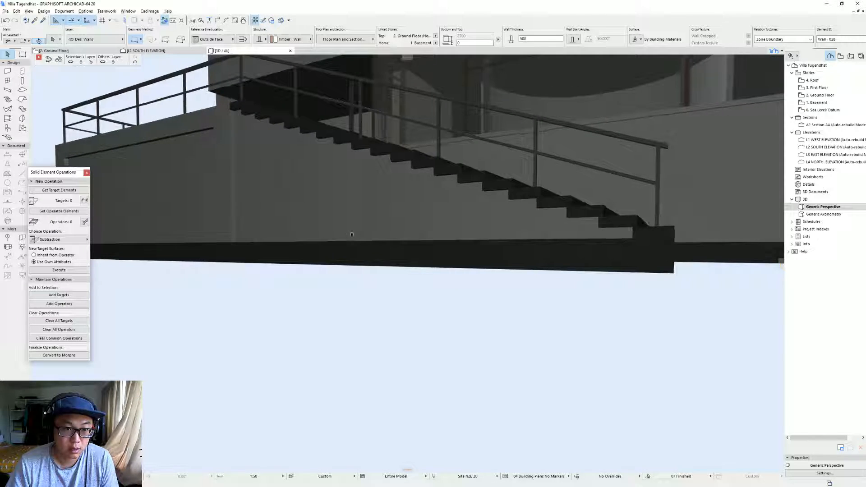
pyautogui.keyDown('shift'); pyautogui.moveTo(285, 188); pyautogui.dragTo(499, 300, button='middle'); pyautogui.keyUp('shift')
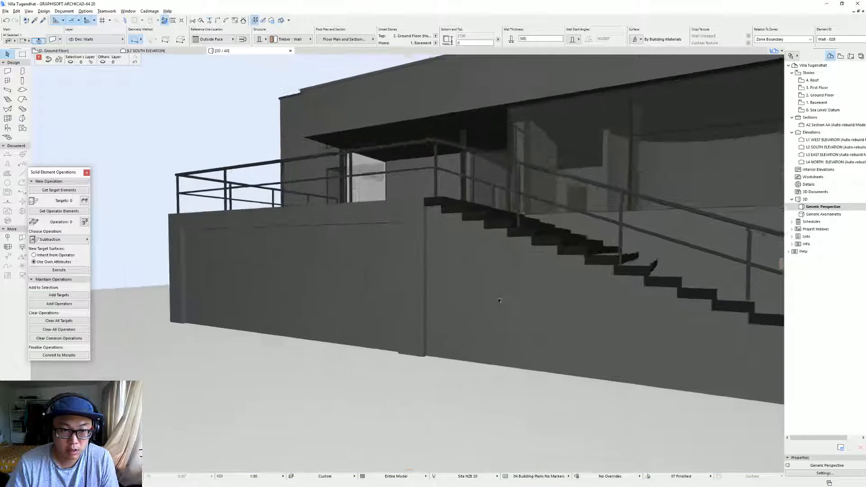
pyautogui.click(427, 340)
pyautogui.press('Escape')
pyautogui.click(428, 350)
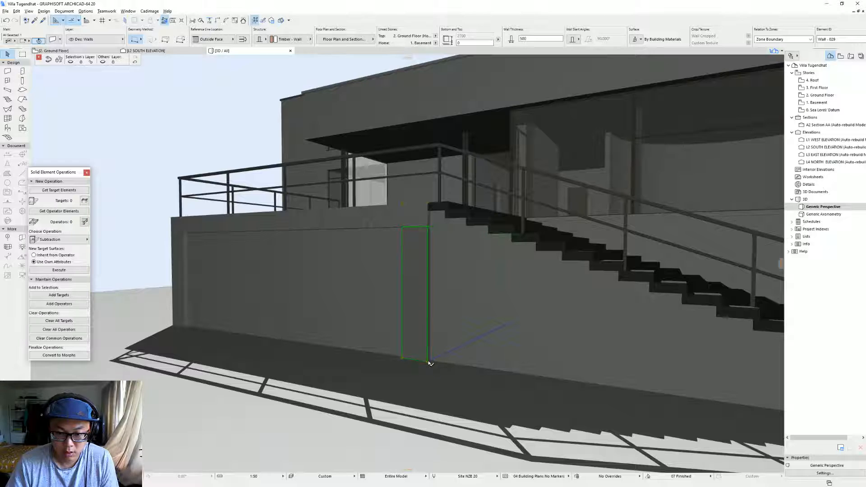
pyautogui.click(431, 364)
pyautogui.press('Escape')
# Step: Intersect the long stair wall with the terrace's end wall so they meet cleanly at the outer corner
pyautogui.click(184, 268)
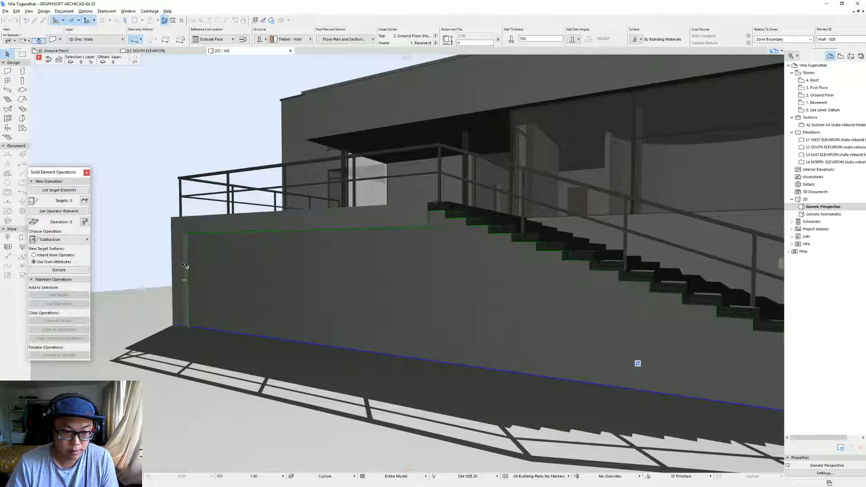
pyautogui.press('Escape')
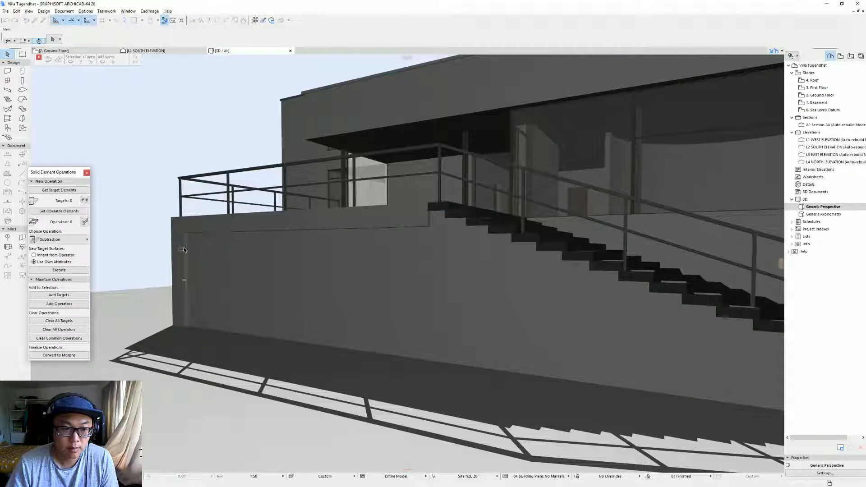
pyautogui.click(183, 254)
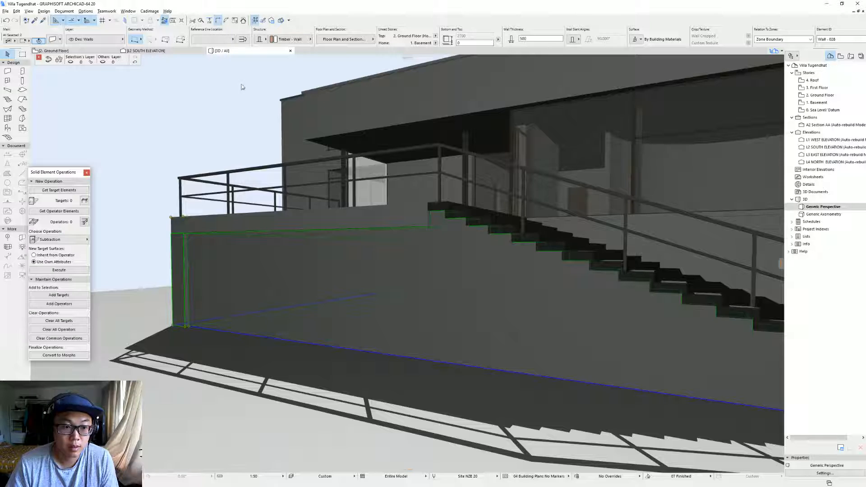
pyautogui.press('Escape')
pyautogui.keyDown('shift'); pyautogui.moveTo(434, 294); pyautogui.dragTo(455, 271, button='middle'); pyautogui.keyUp('shift')
pyautogui.click(433, 237)
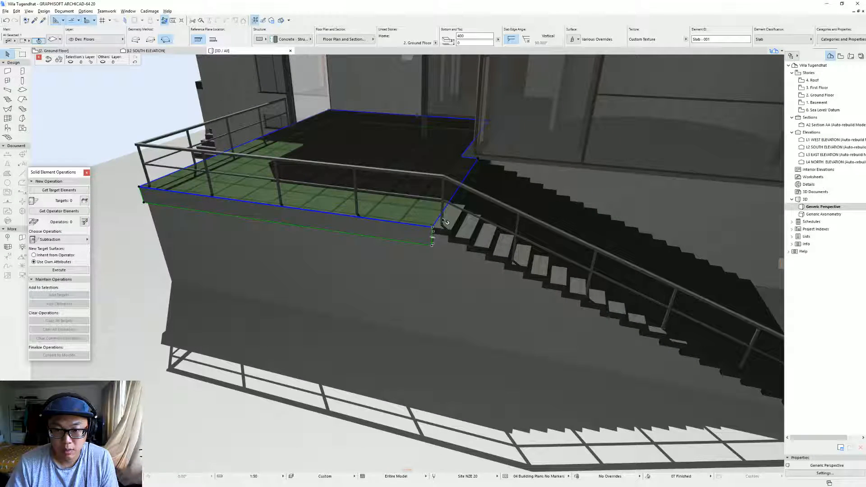
pyautogui.click(438, 224)
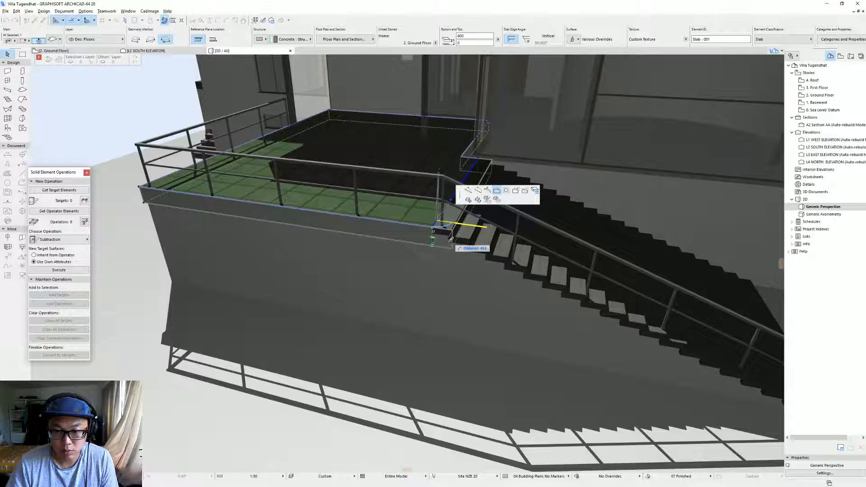
pyautogui.press('Escape')
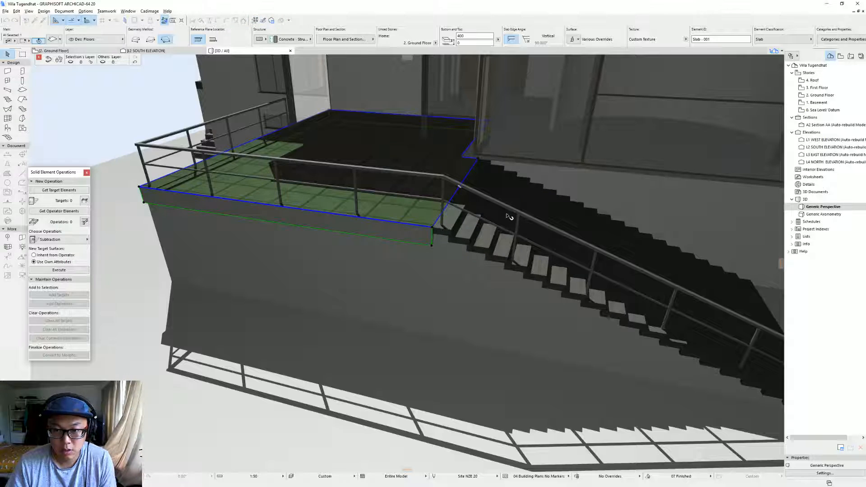
# Step: On the Ground Floor plan, offset the terrace slab's stair-side edge out to the next tread line of the stair
pyautogui.press('F2')
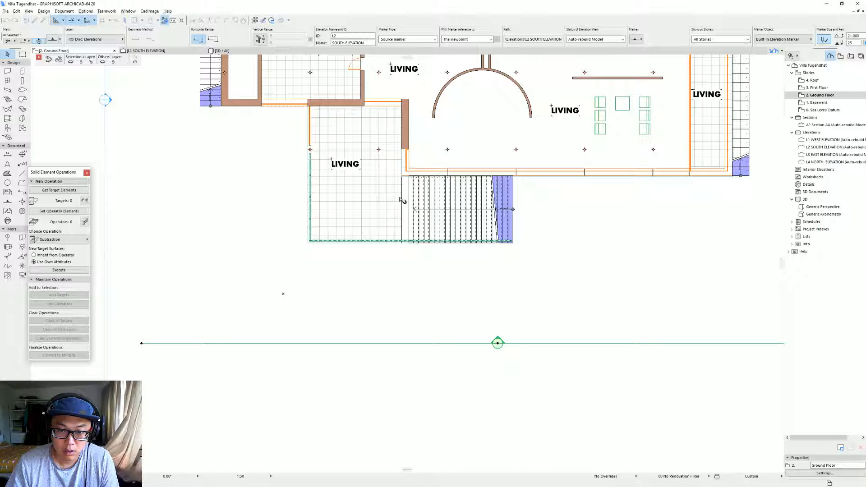
pyautogui.click(408, 198)
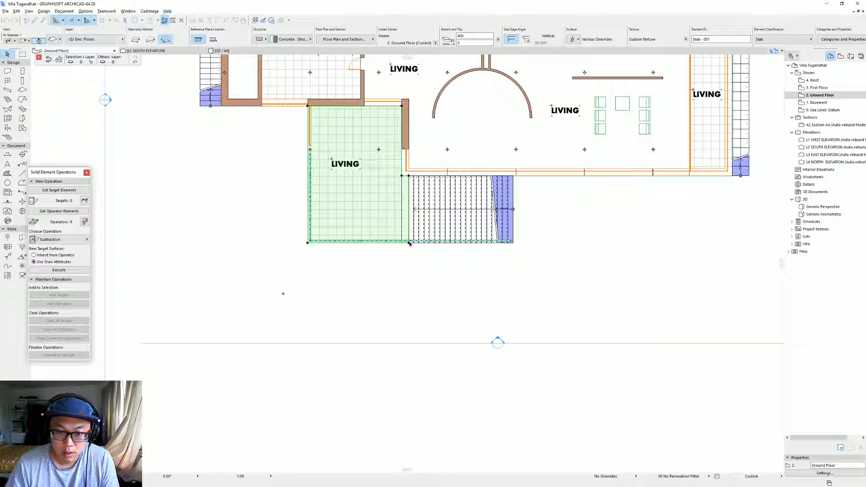
pyautogui.scroll(3, 416, 235)
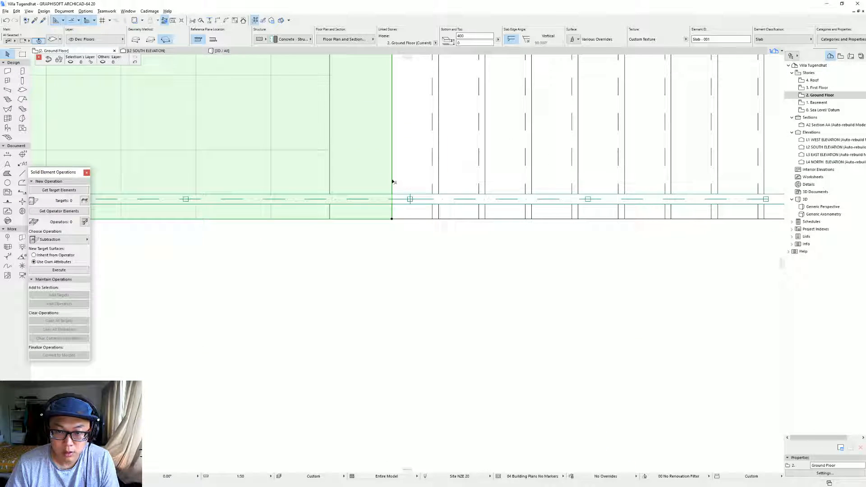
pyautogui.click(392, 182)
pyautogui.click(468, 210)
pyautogui.moveTo(409, 212); pyautogui.dragTo(395, 292, button='middle')
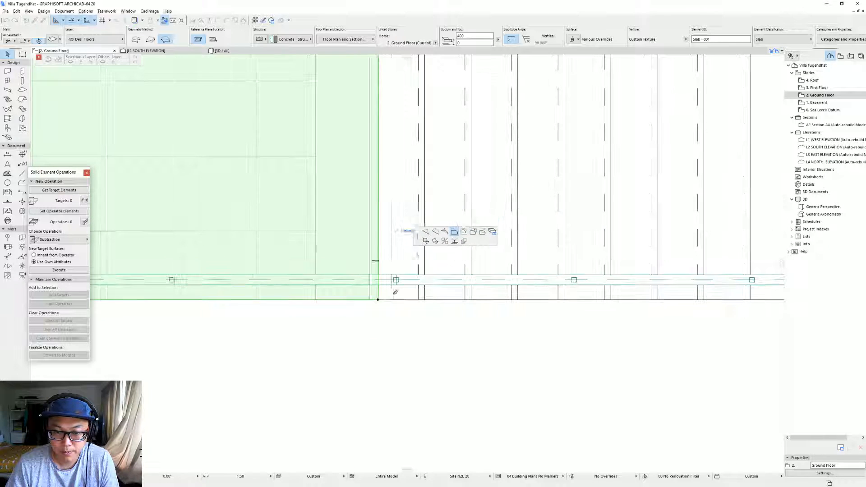
pyautogui.click(426, 299)
pyautogui.press('Escape')
# Step: In 3D, subtract the garden stair from the terrace slab with upwards extrusion, using the slab as target and the stair as operator
pyautogui.press('F3')
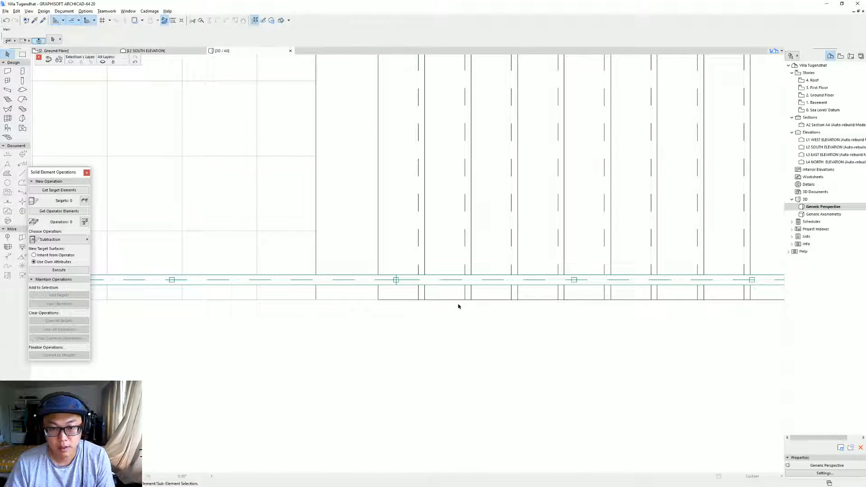
pyautogui.scroll(-1, 443, 258)
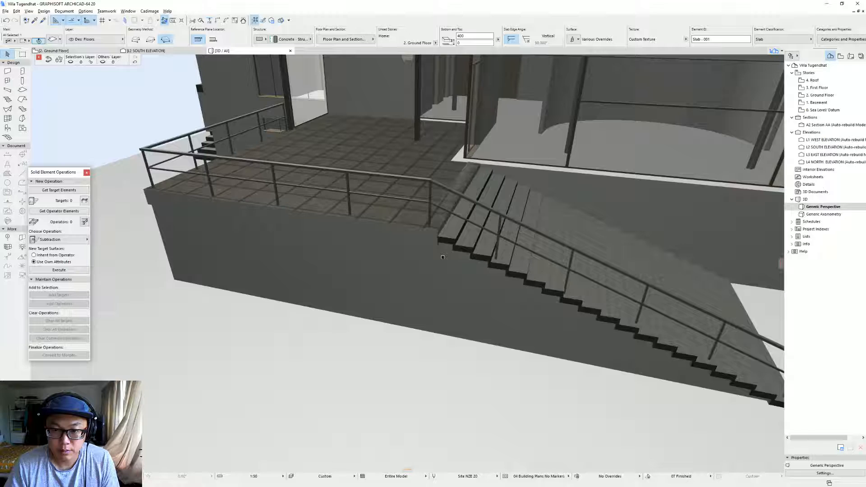
pyautogui.moveTo(443, 259); pyautogui.dragTo(400, 292, button='middle')
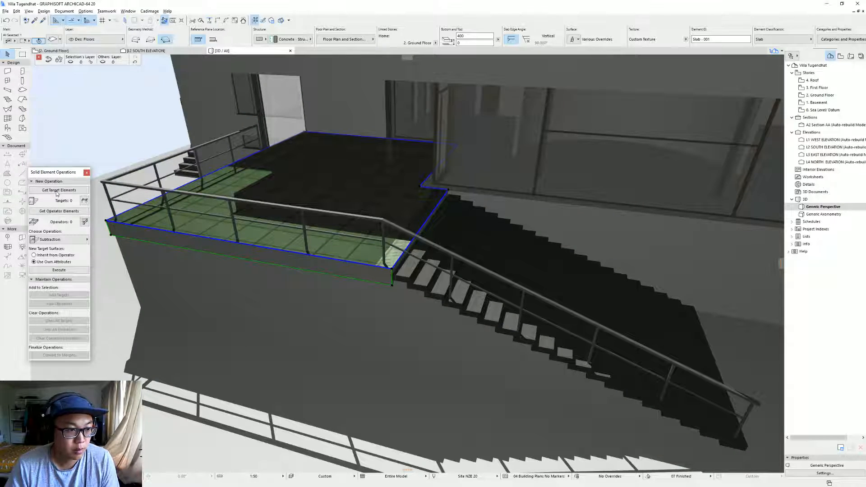
pyautogui.click(442, 233)
pyautogui.scroll(1, 429, 214)
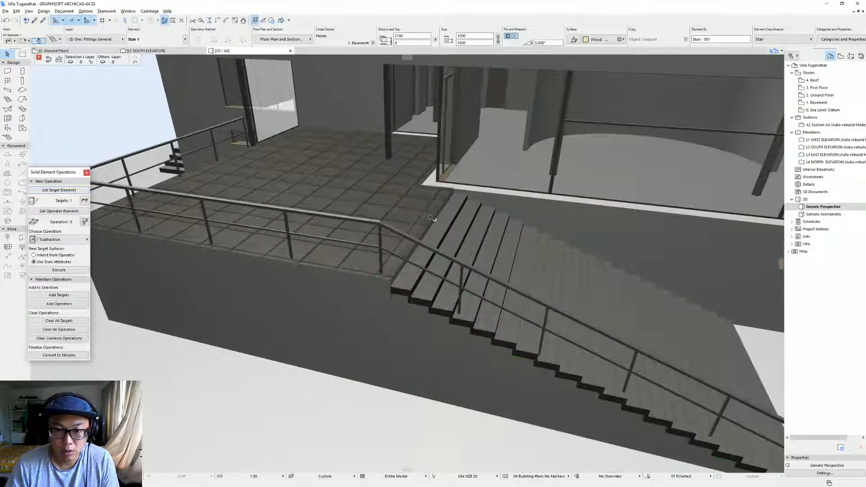
pyautogui.click(62, 211)
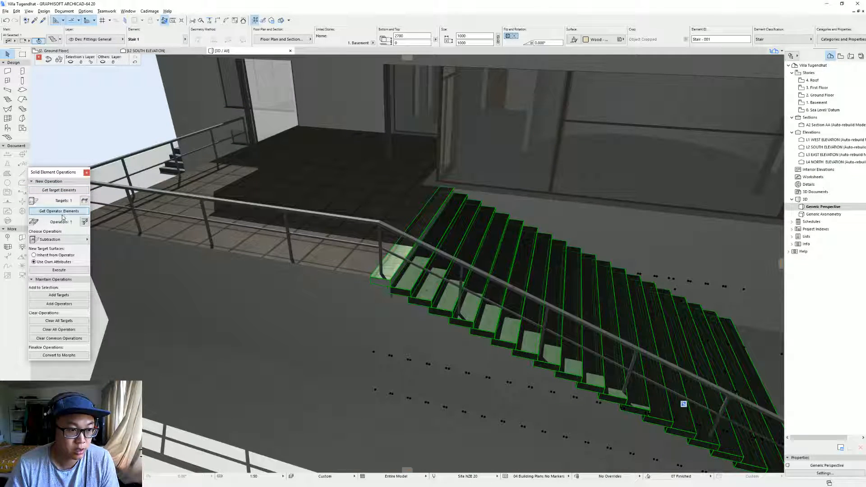
pyautogui.click(65, 240)
pyautogui.click(117, 245)
pyautogui.click(59, 270)
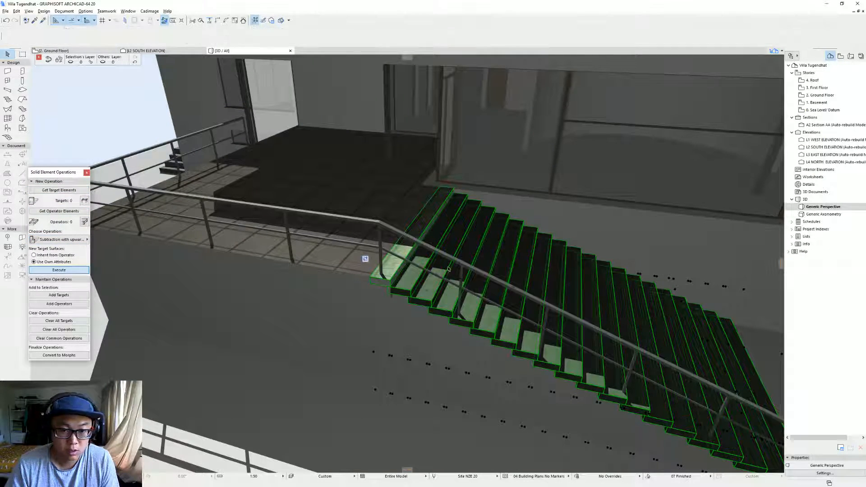
# Step: Examine the junction of terrace slab and stair, and the whole garden side of the villa in perspective
pyautogui.keyDown('shift'); pyautogui.moveTo(420, 270); pyautogui.dragTo(447, 252, button='middle'); pyautogui.keyUp('shift')
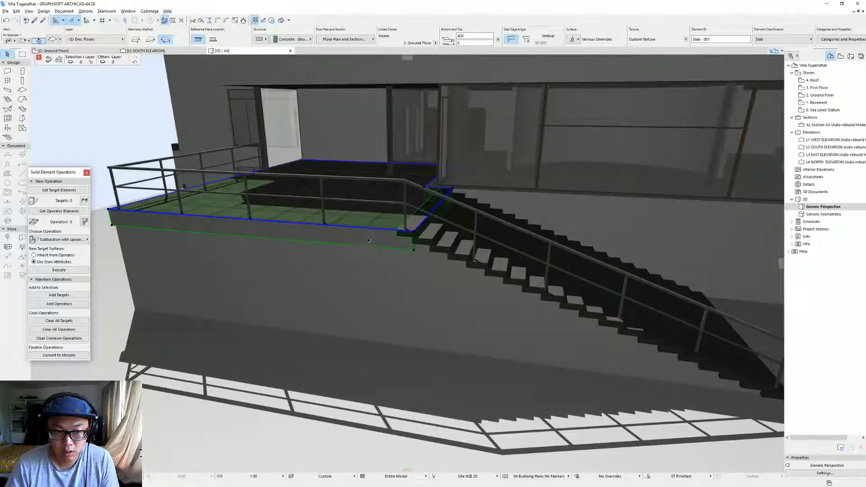
pyautogui.click(415, 251)
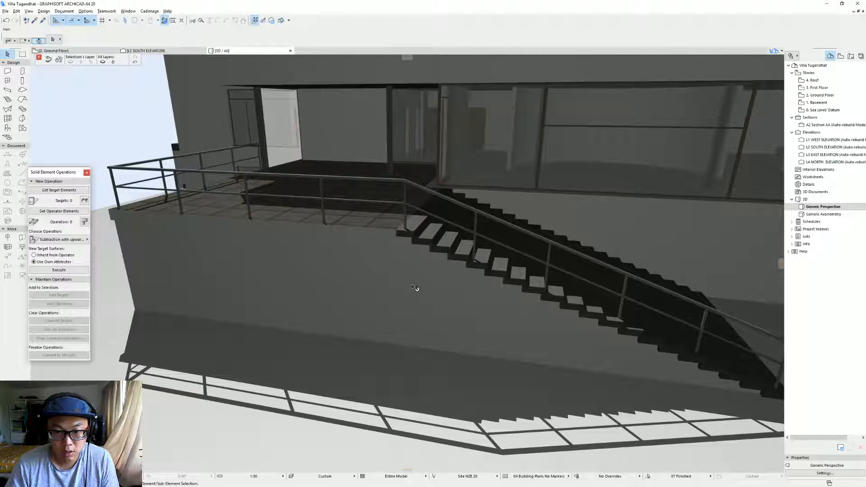
pyautogui.scroll(-4, 413, 286)
pyautogui.keyDown('shift'); pyautogui.moveTo(413, 286); pyautogui.dragTo(390, 290, button='middle'); pyautogui.keyUp('shift')
pyautogui.scroll(-6, 406, 291)
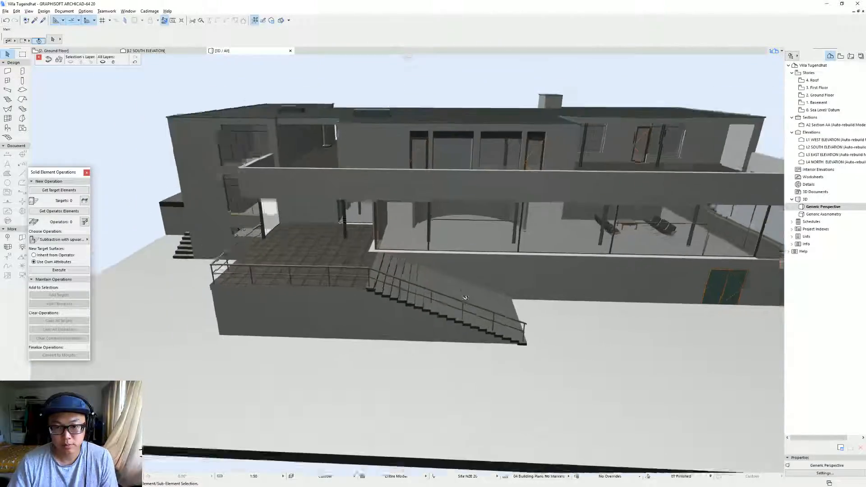
pyautogui.keyDown('shift'); pyautogui.moveTo(442, 296); pyautogui.dragTo(399, 271); pyautogui.keyUp('shift')
pyautogui.keyDown('shift'); pyautogui.moveTo(399, 271); pyautogui.dragTo(457, 338, button='middle'); pyautogui.keyUp('shift')
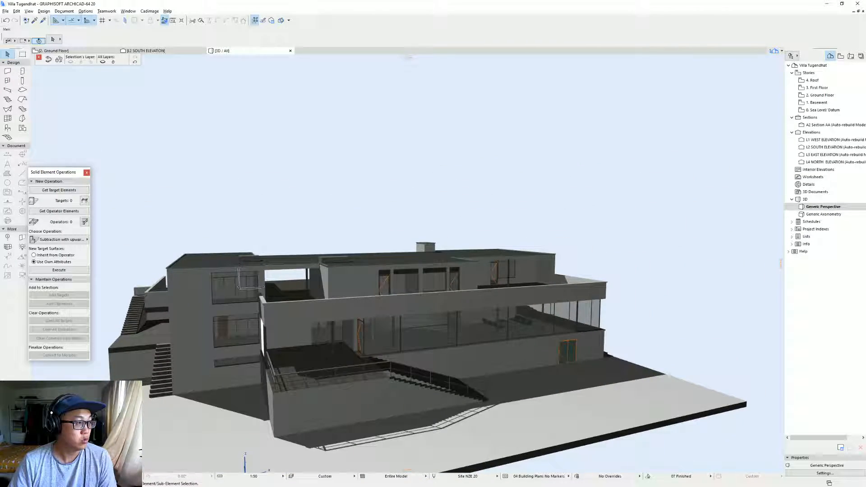